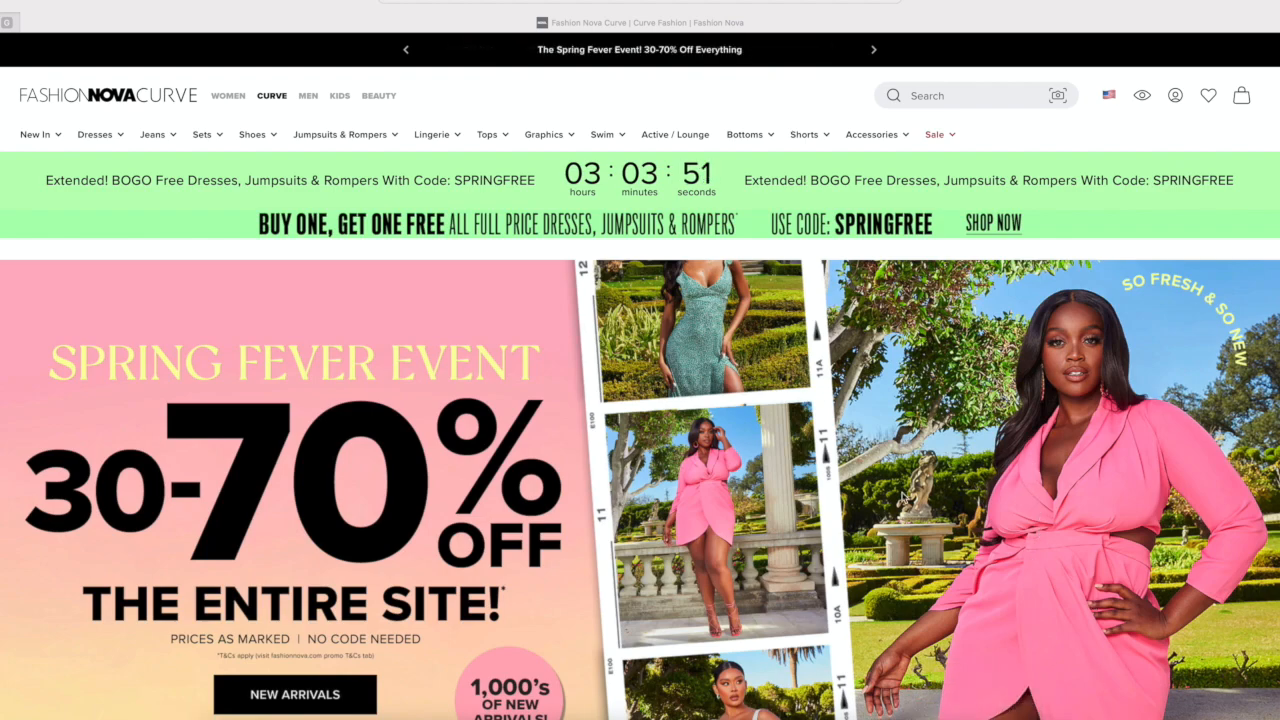
Step: Examine the Spring Fever Event and free dresses banners on the Fashion Nova Curve homepage
{"action": "scroll", "coordinate": [903, 497], "scroll_direction": "down", "scroll_amount": 2}
{"action": "scroll", "coordinate": [903, 497], "scroll_direction": "up", "scroll_amount": 2}
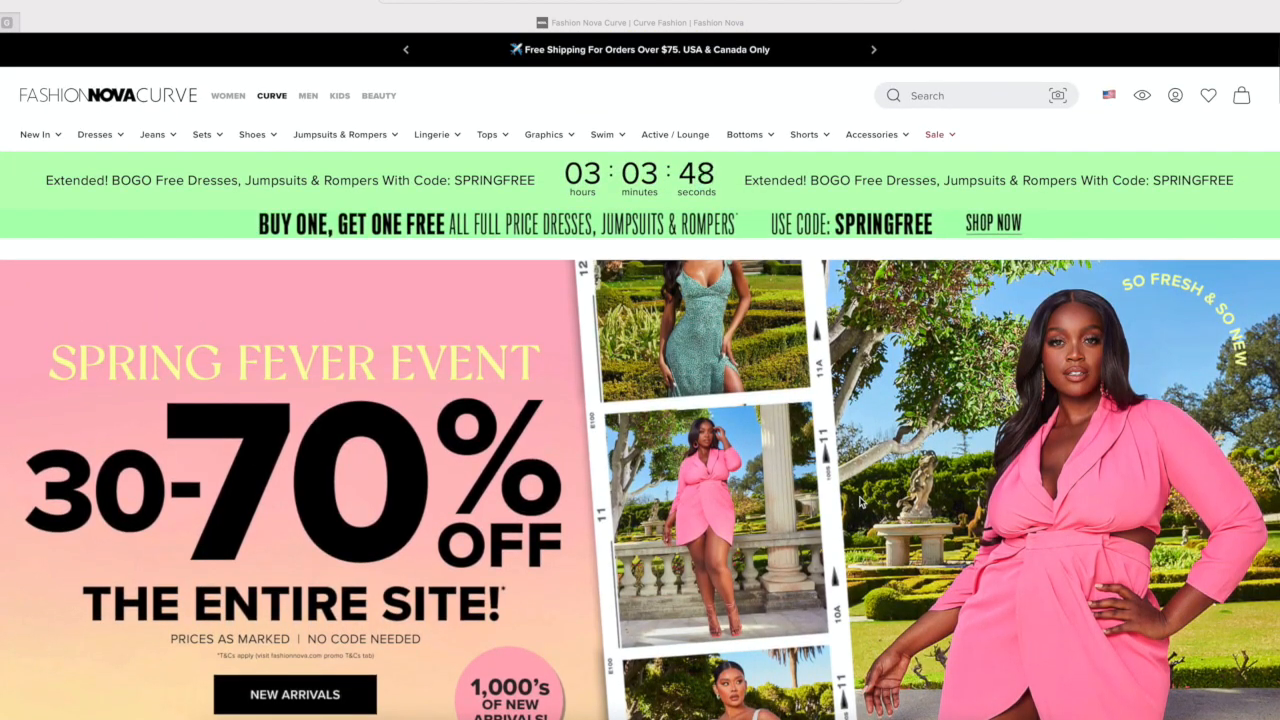
{"action": "scroll", "coordinate": [903, 497], "scroll_direction": "down", "scroll_amount": 3}
{"action": "scroll", "coordinate": [861, 502], "scroll_direction": "up", "scroll_amount": 4}
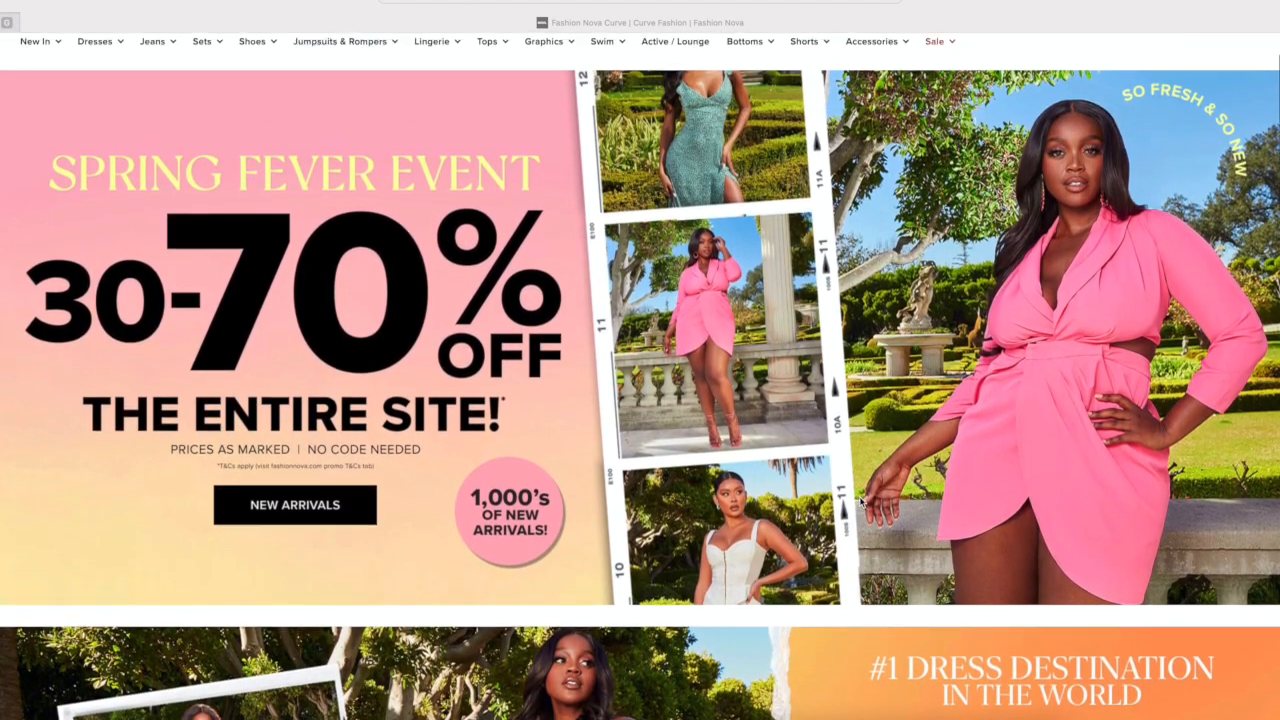
{"action": "scroll", "coordinate": [860, 501], "scroll_direction": "down", "scroll_amount": 5}
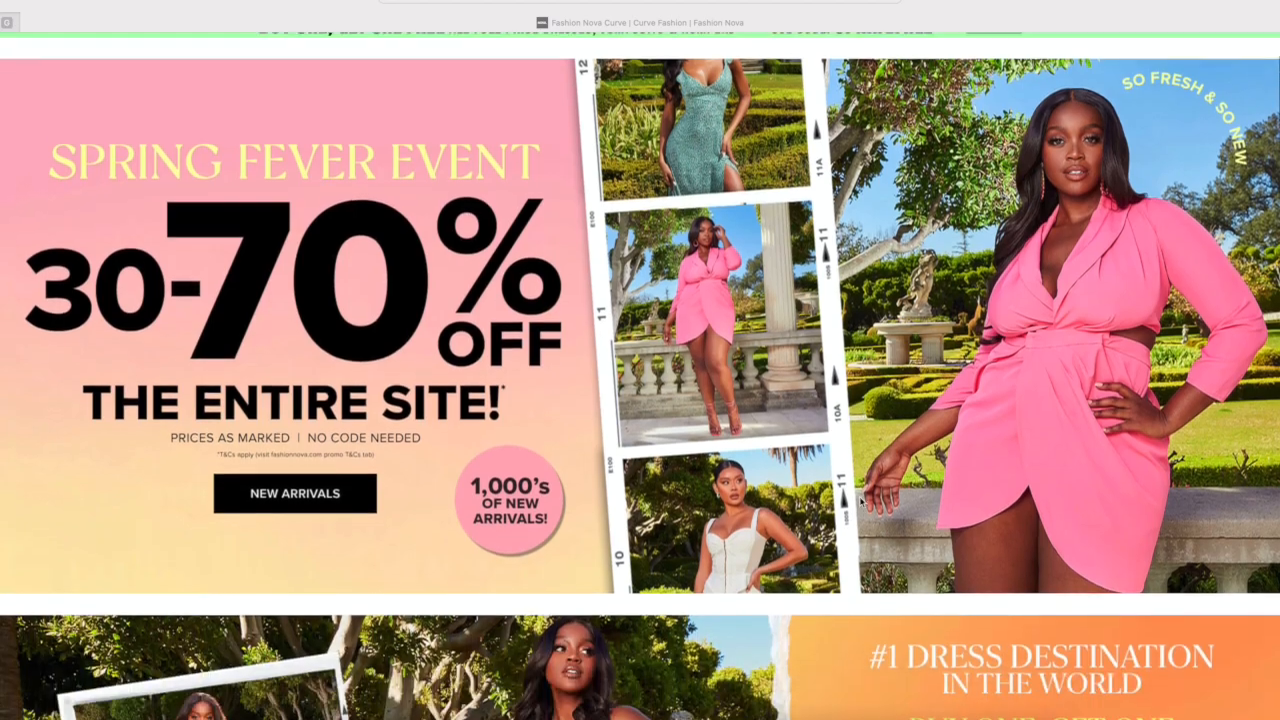
{"action": "scroll", "coordinate": [859, 501], "scroll_direction": "up", "scroll_amount": 4}
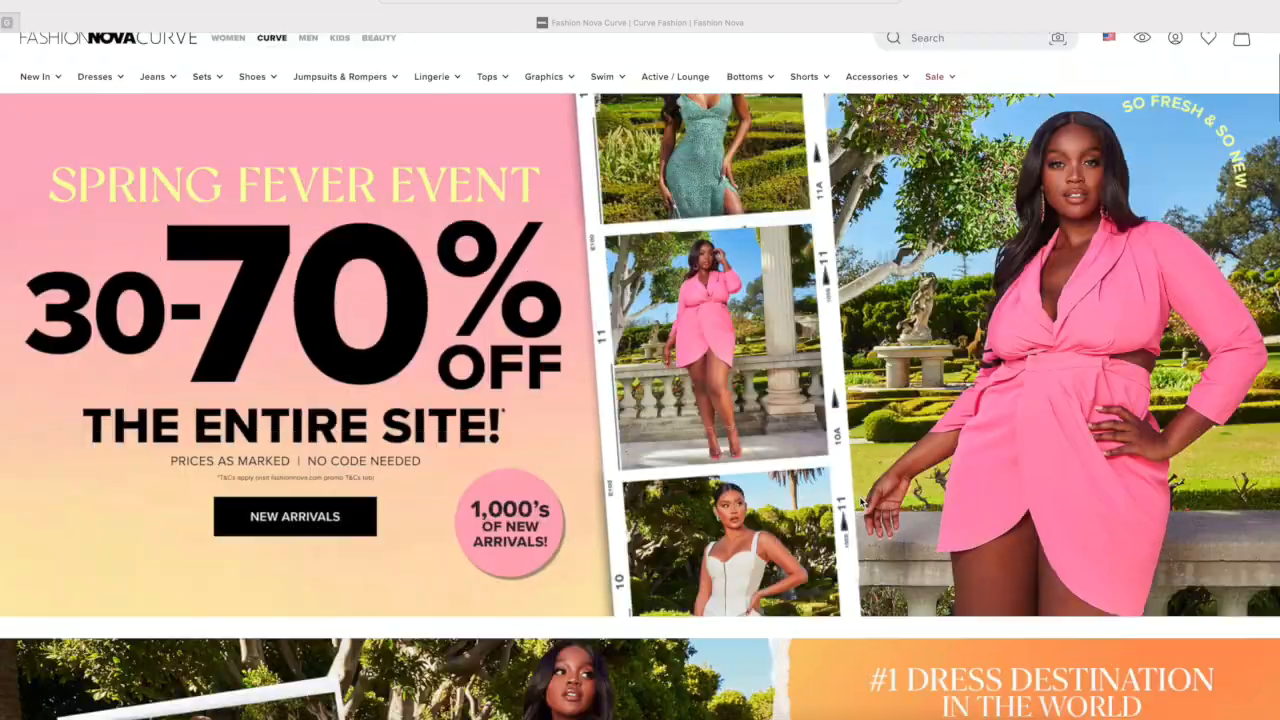
{"action": "scroll", "coordinate": [859, 501], "scroll_direction": "down", "scroll_amount": 5}
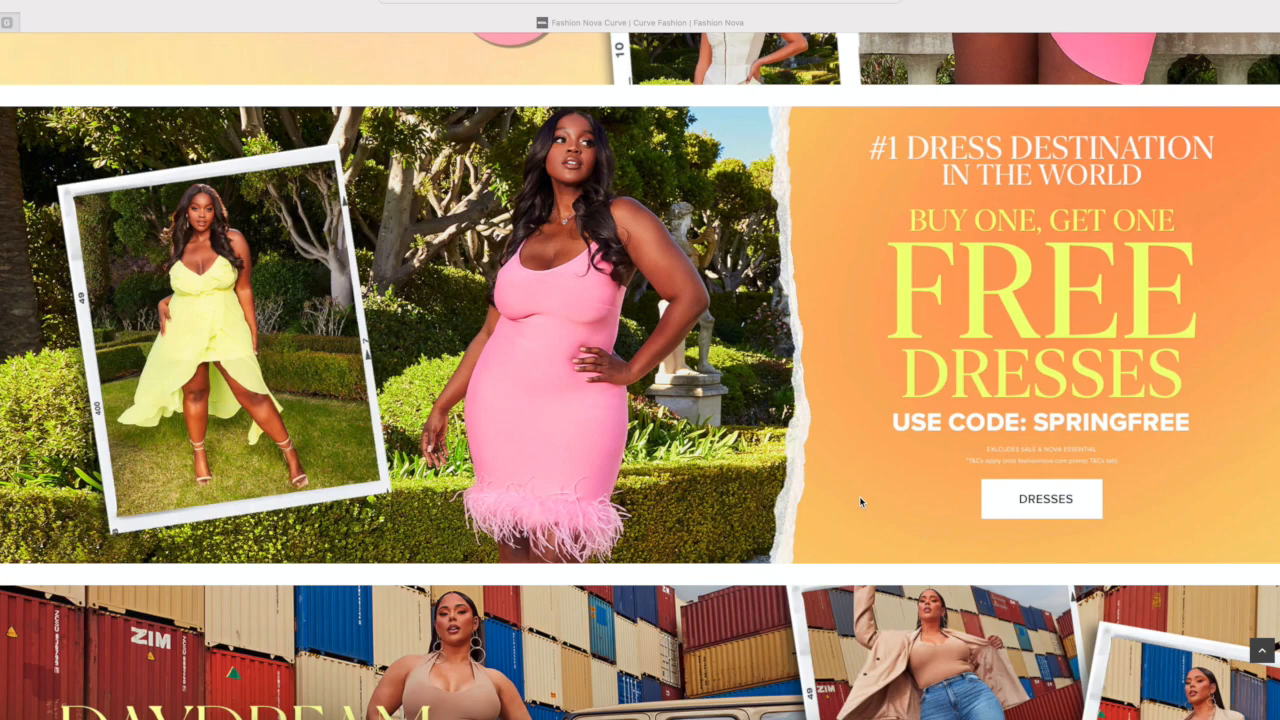
{"action": "scroll", "coordinate": [860, 500], "scroll_direction": "up", "scroll_amount": 3}
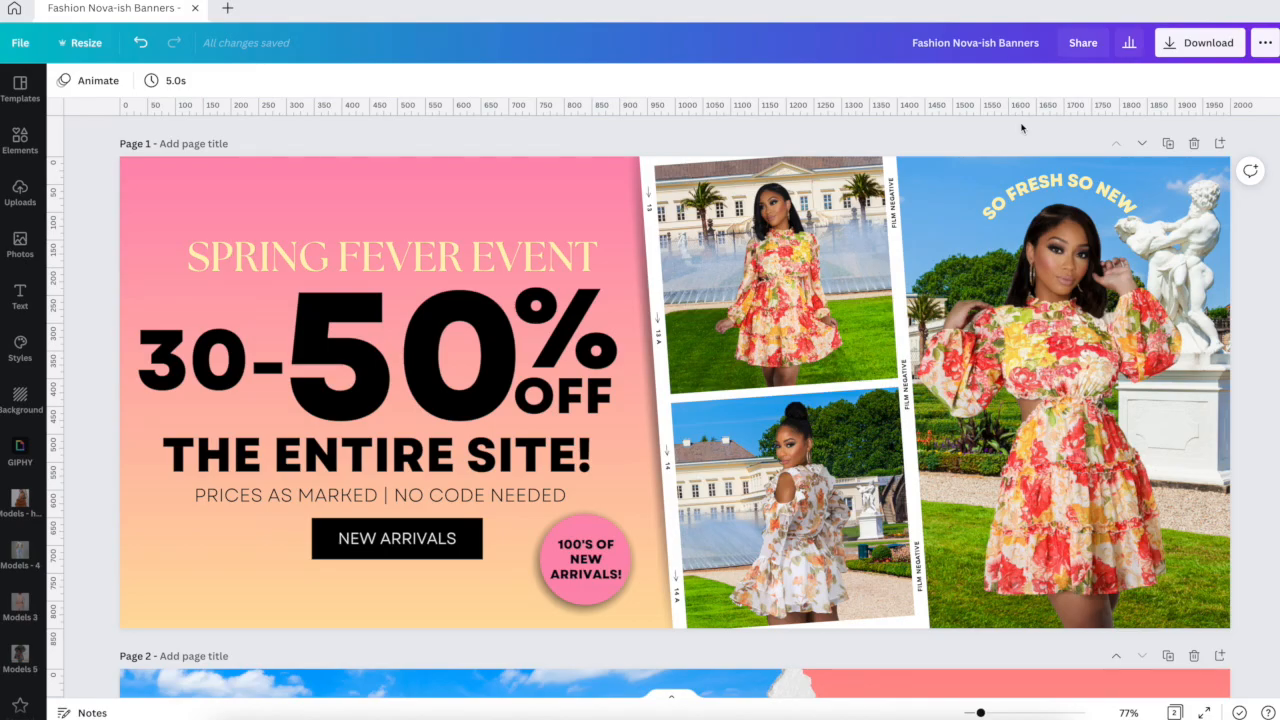
Step: Switch to Canva, review both finished banner pages and check the design's custom width and height
{"action": "scroll", "coordinate": [1021, 127], "scroll_direction": "down", "scroll_amount": 5}
{"action": "scroll", "coordinate": [1021, 127], "scroll_direction": "up", "scroll_amount": 5}
{"action": "scroll", "coordinate": [1021, 127], "scroll_direction": "down", "scroll_amount": 5}
{"action": "scroll", "coordinate": [1021, 127], "scroll_direction": "up", "scroll_amount": 5}
{"action": "scroll", "coordinate": [1021, 127], "scroll_direction": "down", "scroll_amount": 5}
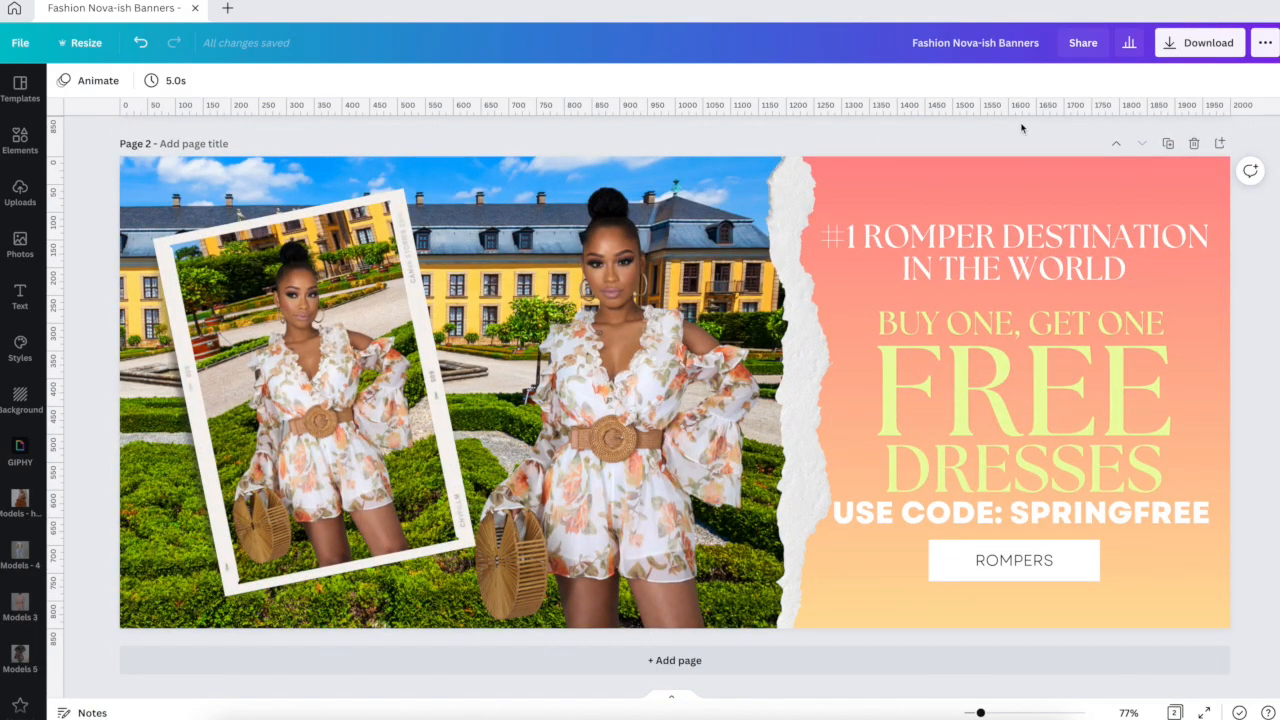
{"action": "scroll", "coordinate": [1021, 127], "scroll_direction": "up", "scroll_amount": 5}
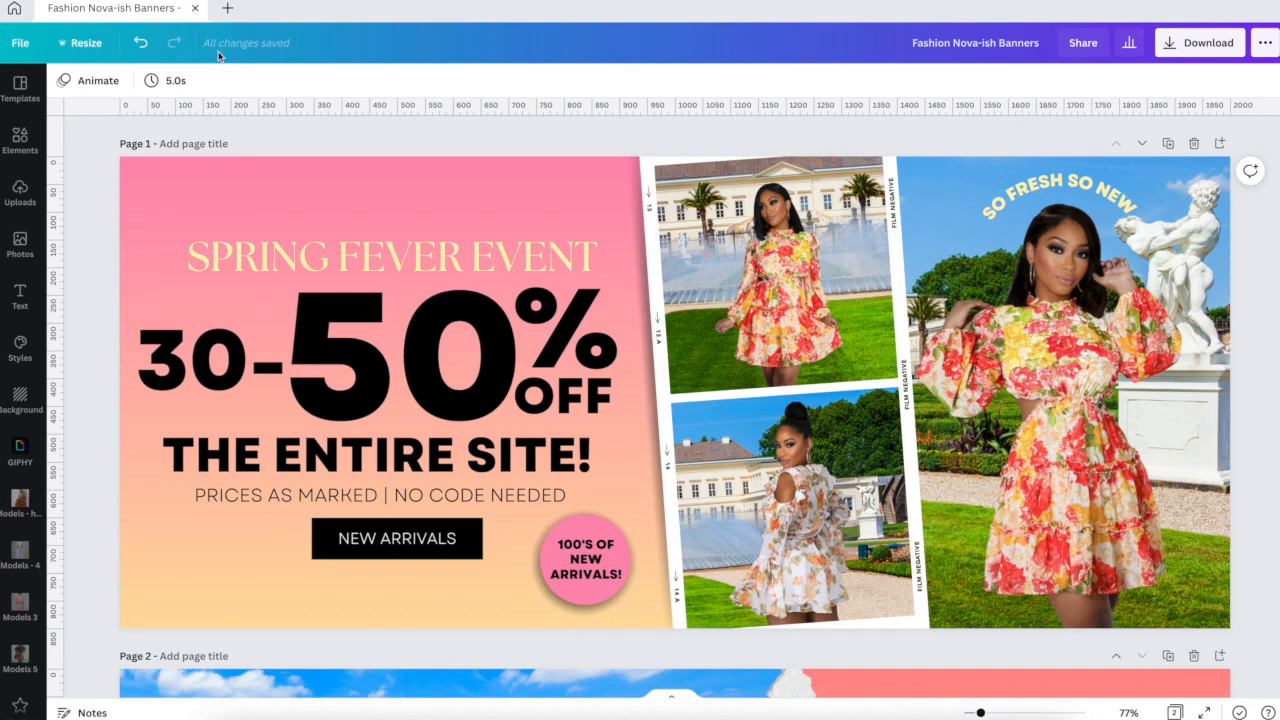
{"action": "left_click", "coordinate": [85, 44]}
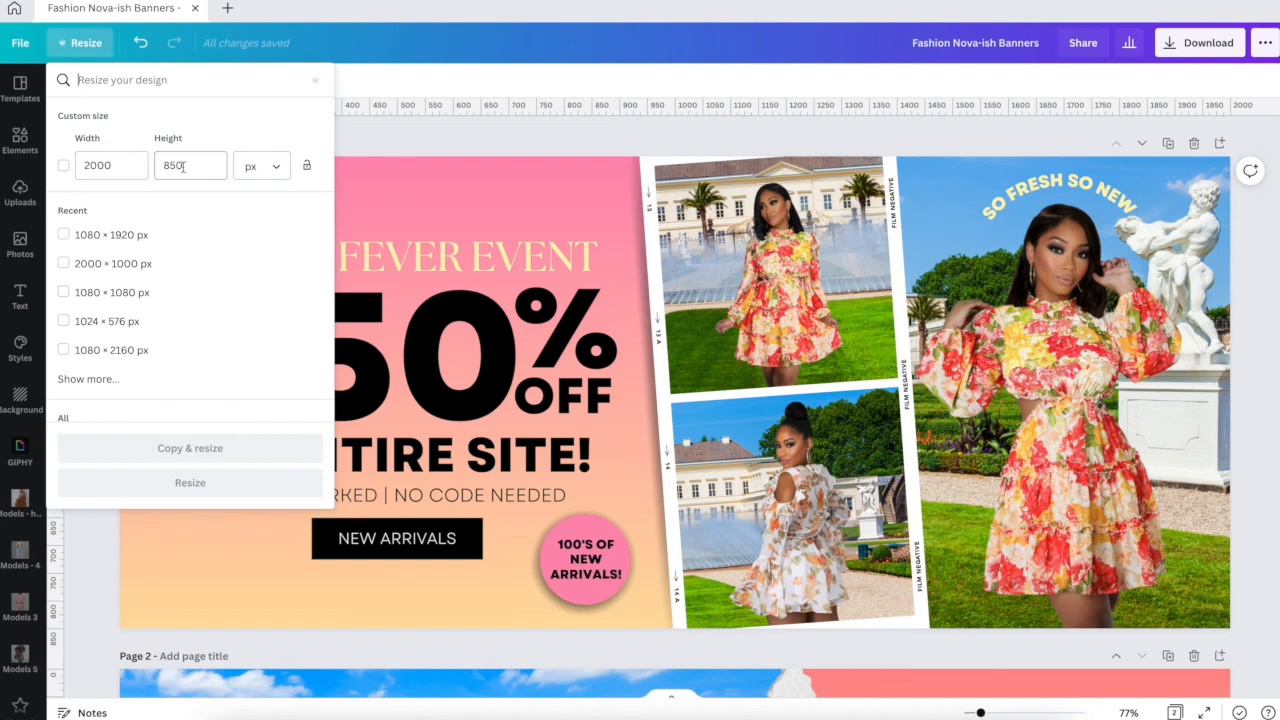
{"action": "left_click", "coordinate": [384, 134]}
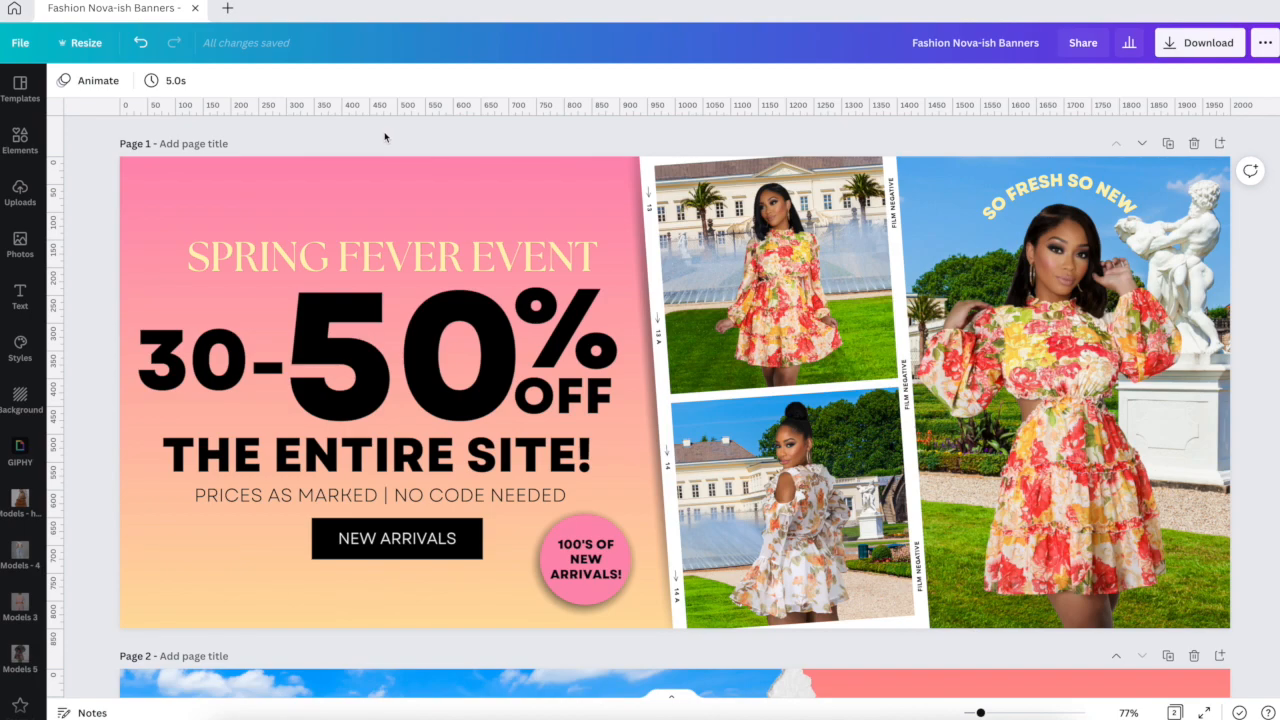
Step: Add a blank page to the design and move it directly below the first banner page
{"action": "scroll", "coordinate": [380, 129], "scroll_direction": "down", "scroll_amount": 5}
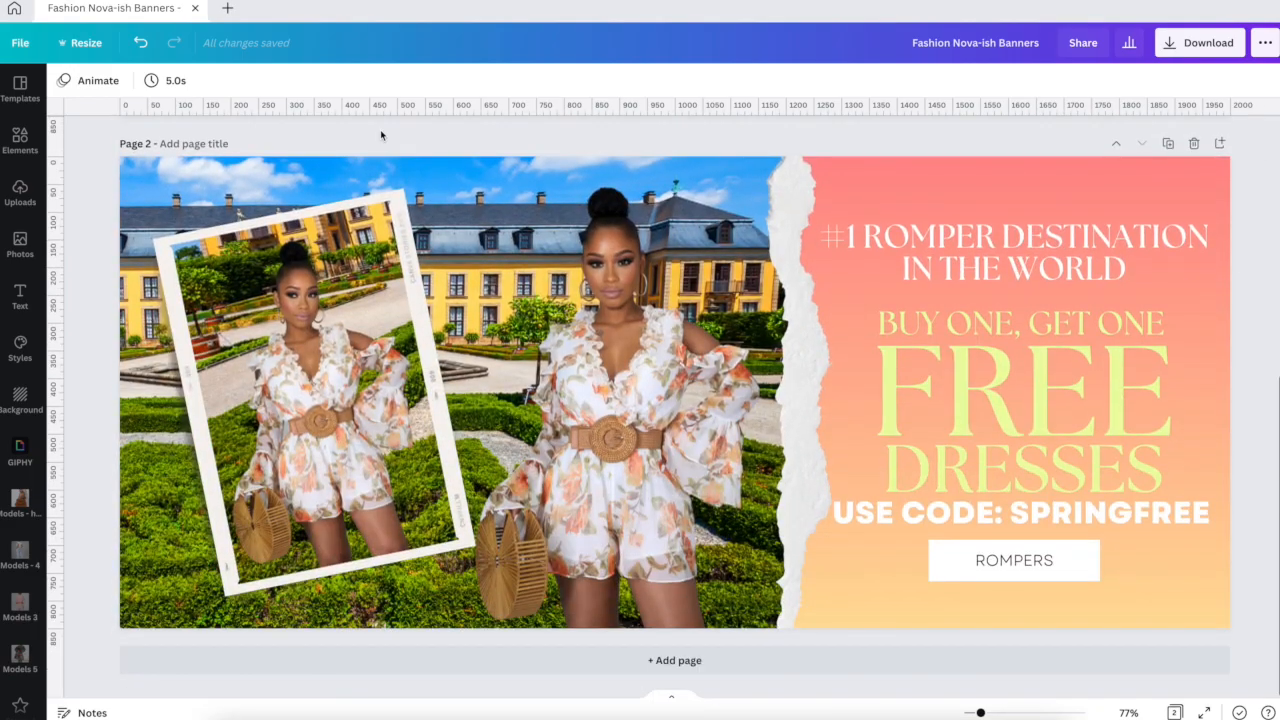
{"action": "left_click", "coordinate": [282, 661]}
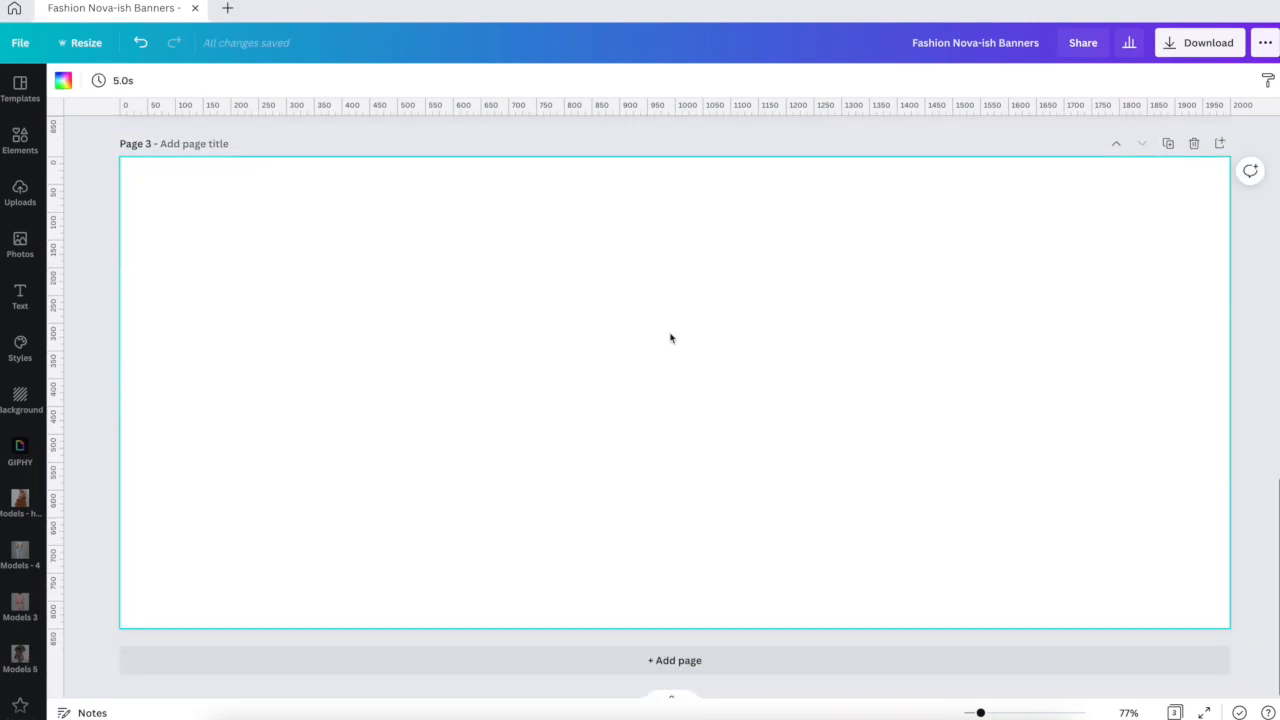
{"action": "left_click", "coordinate": [1116, 143]}
{"action": "scroll", "coordinate": [930, 240], "scroll_direction": "up", "scroll_amount": 5}
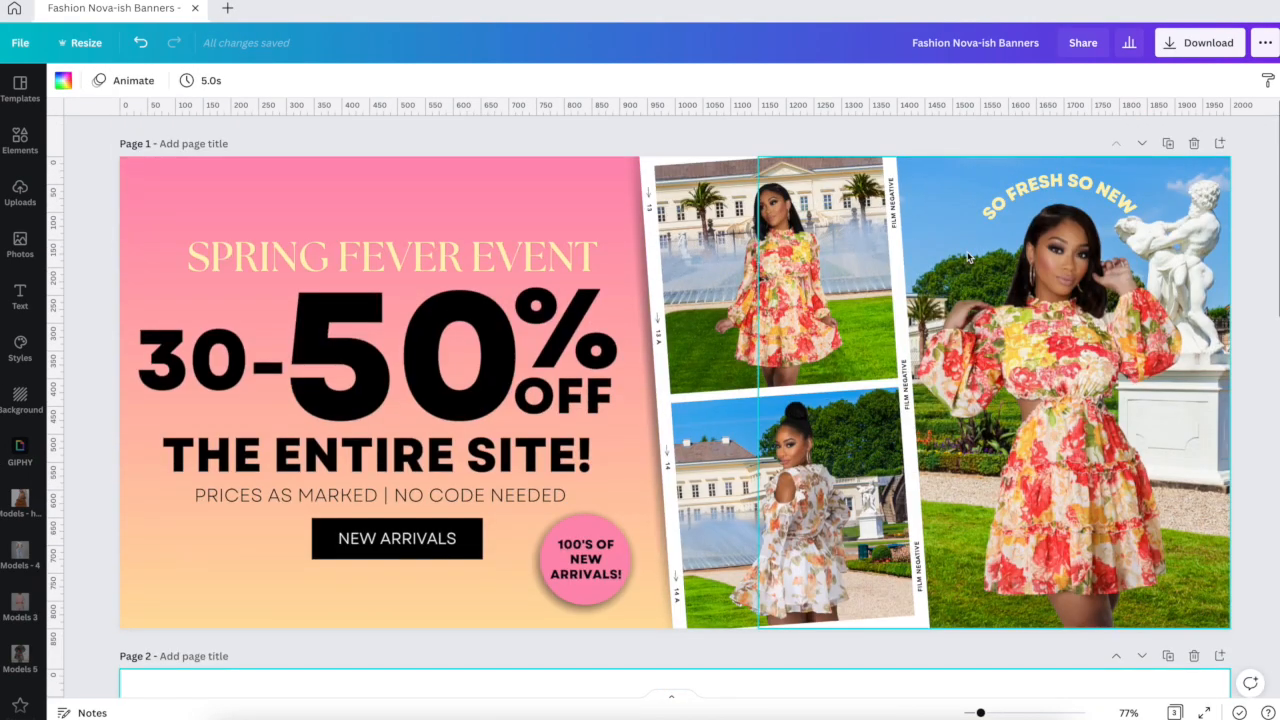
{"action": "scroll", "coordinate": [604, 223], "scroll_direction": "down", "scroll_amount": 1}
{"action": "scroll", "coordinate": [604, 228], "scroll_direction": "down", "scroll_amount": 3}
{"action": "scroll", "coordinate": [534, 431], "scroll_direction": "up", "scroll_amount": 3}
{"action": "scroll", "coordinate": [297, 257], "scroll_direction": "down", "scroll_amount": 3}
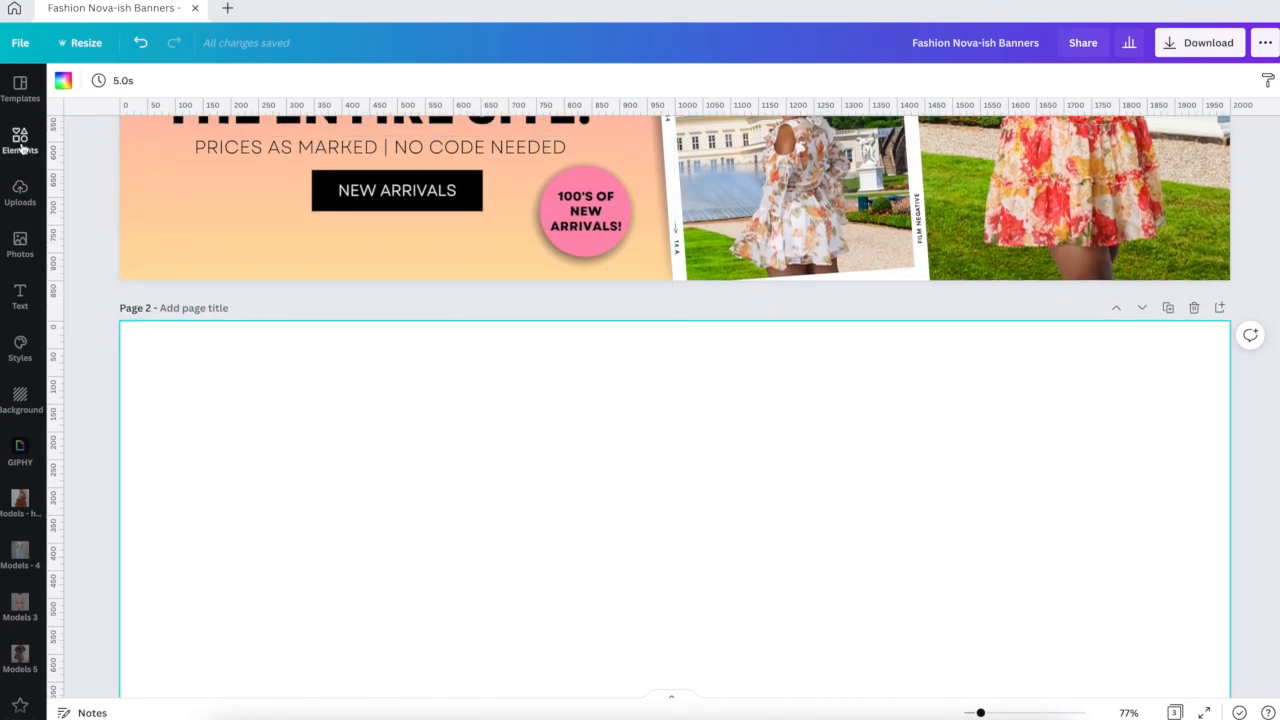
Step: Search the elements for "gradients" and limit the results to graphics
{"action": "left_click", "coordinate": [20, 140]}
{"action": "left_click", "coordinate": [265, 89]}
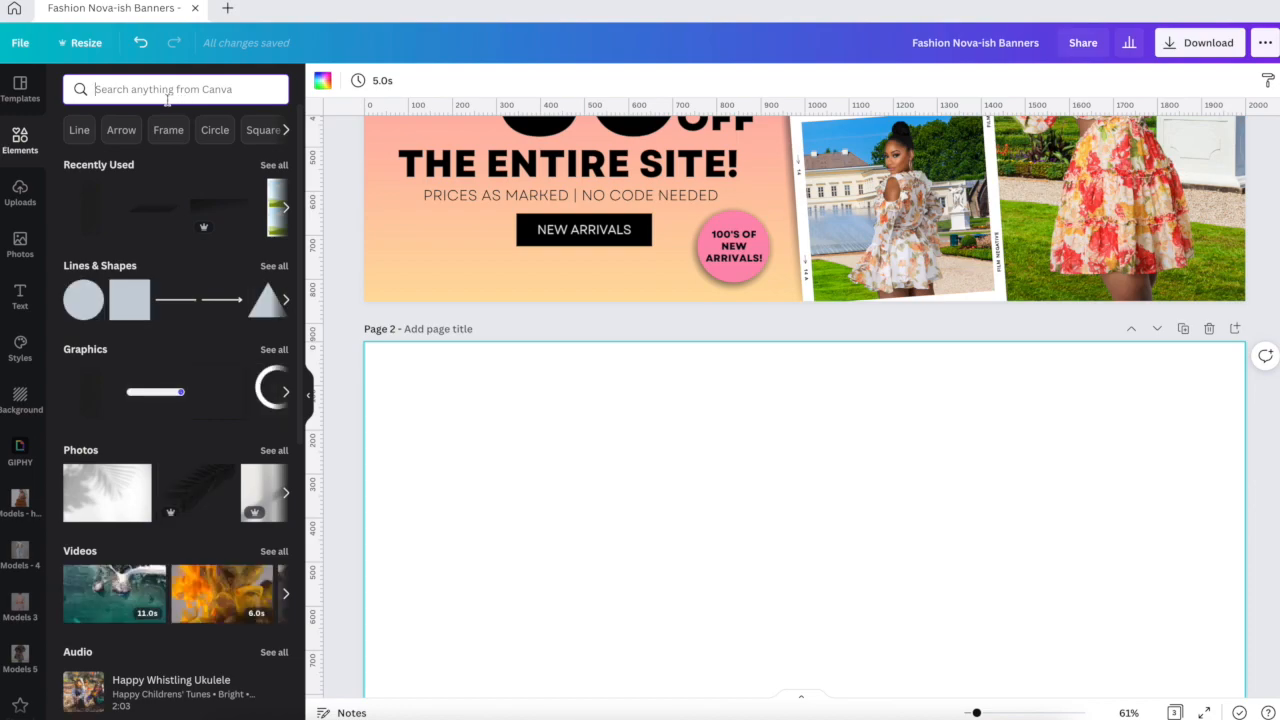
{"action": "type", "text": "gradients"}
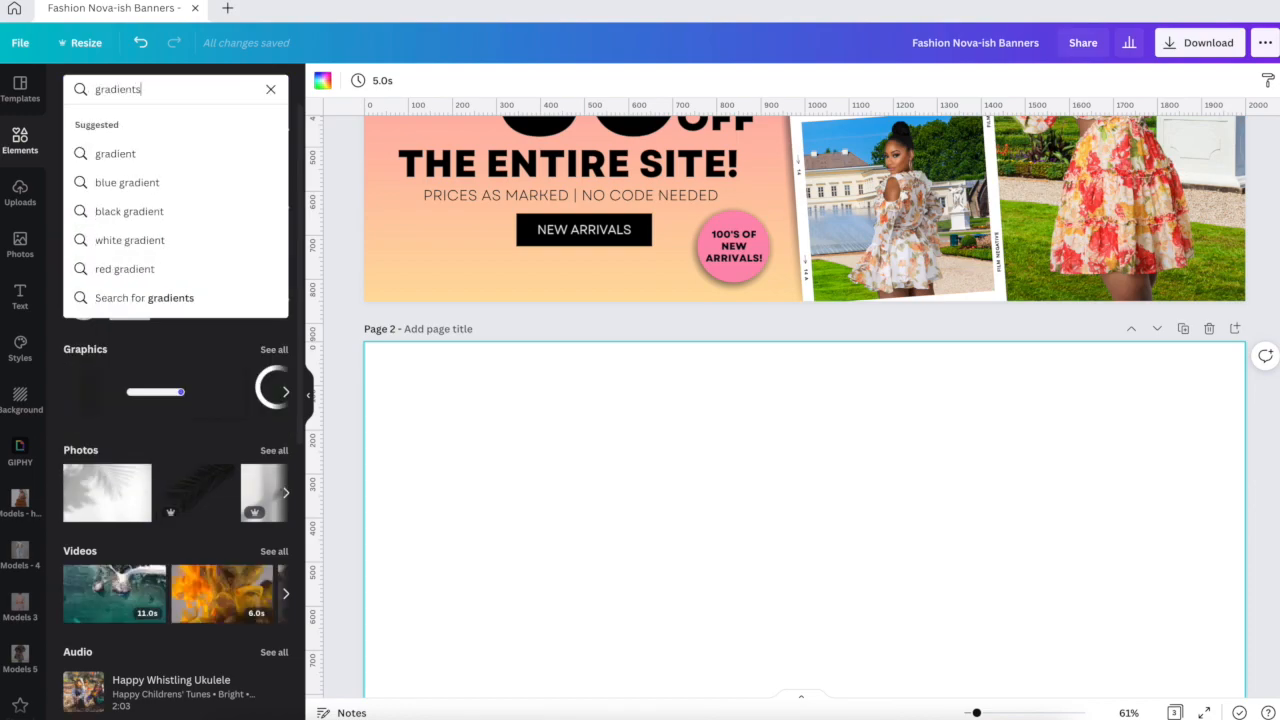
{"action": "key", "text": "Return"}
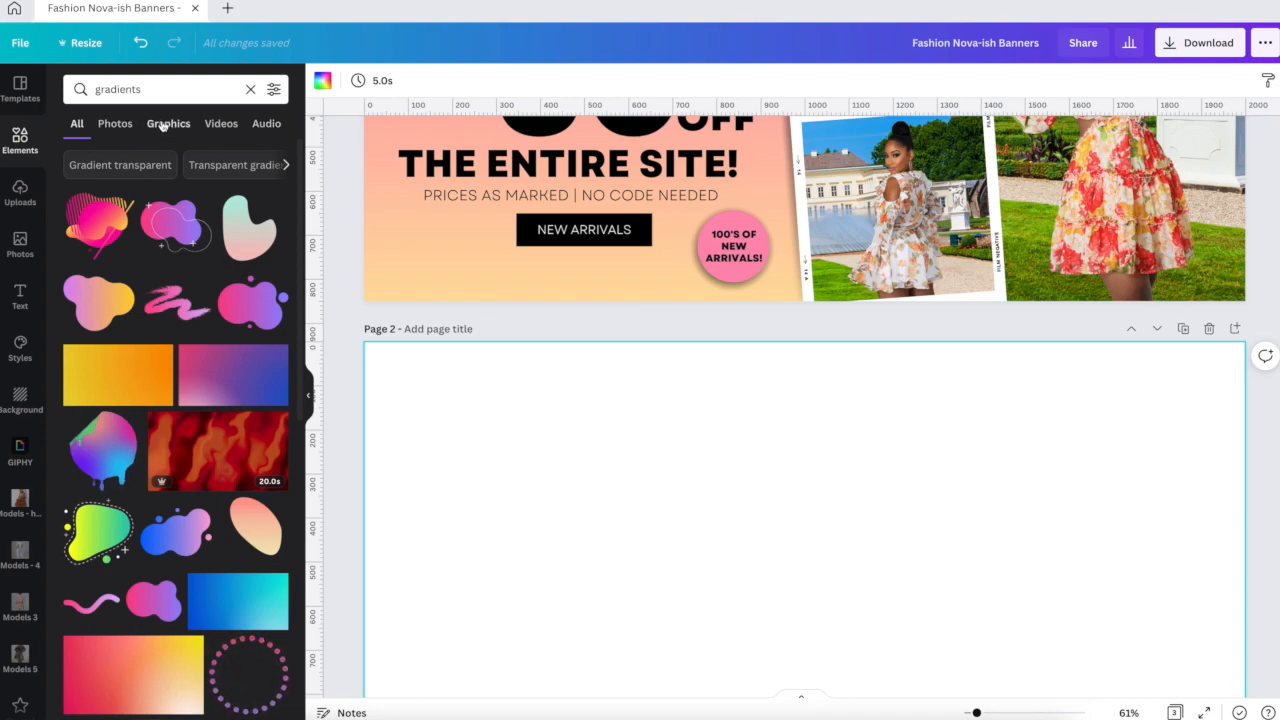
{"action": "left_click", "coordinate": [122, 125]}
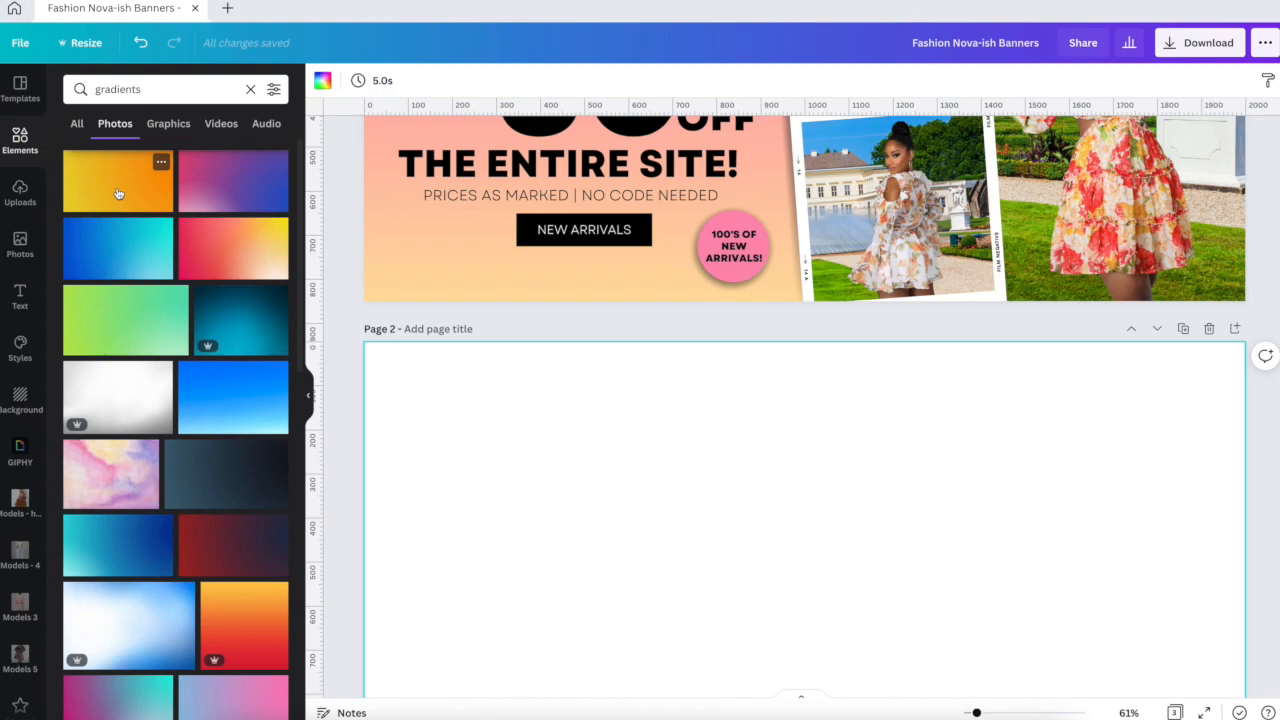
{"action": "left_click", "coordinate": [162, 128]}
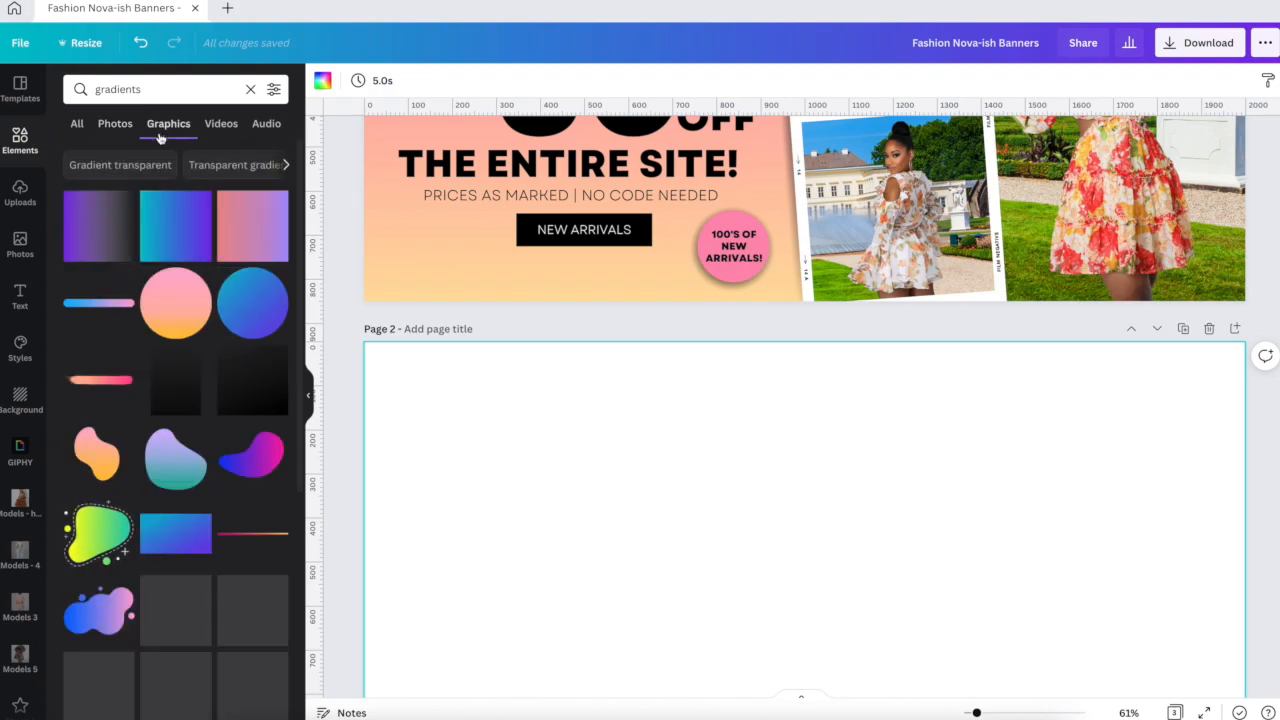
Step: Add the square teal-to-purple gradient graphic to blank page 2 and move it toward the page's upper left
{"action": "scroll", "coordinate": [381, 385], "scroll_direction": "down", "scroll_amount": 2}
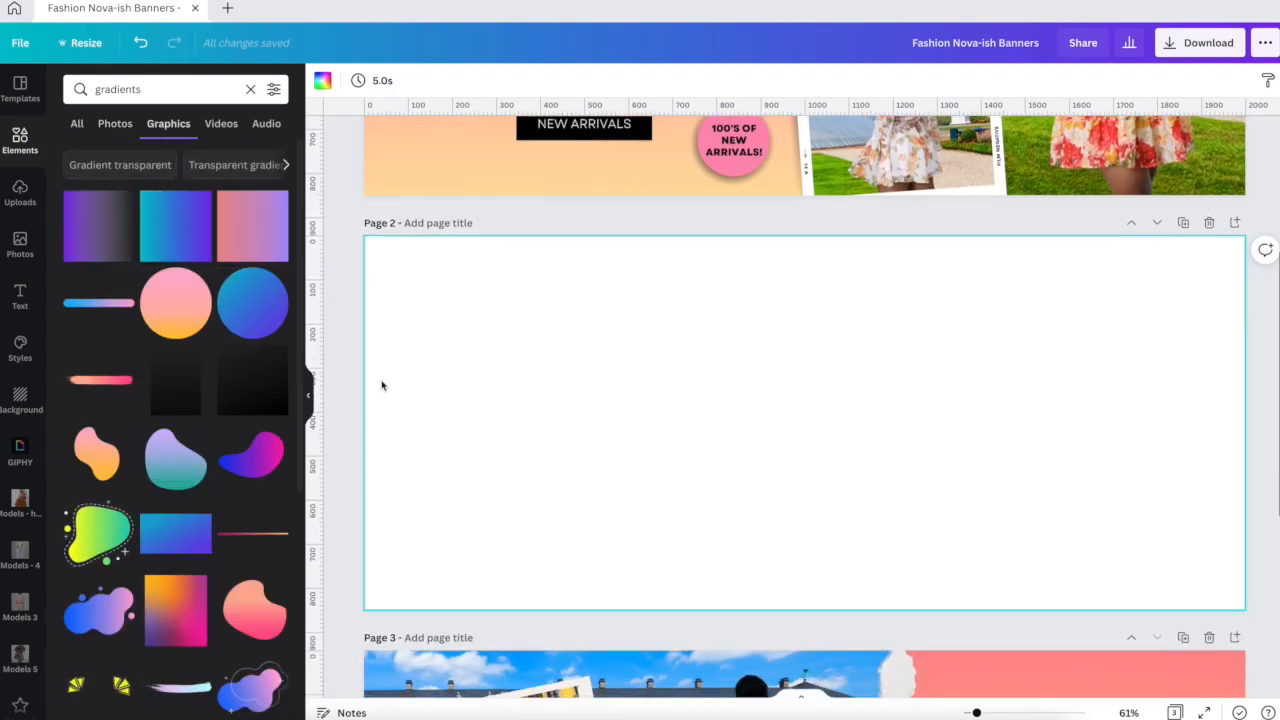
{"action": "left_click", "coordinate": [175, 226]}
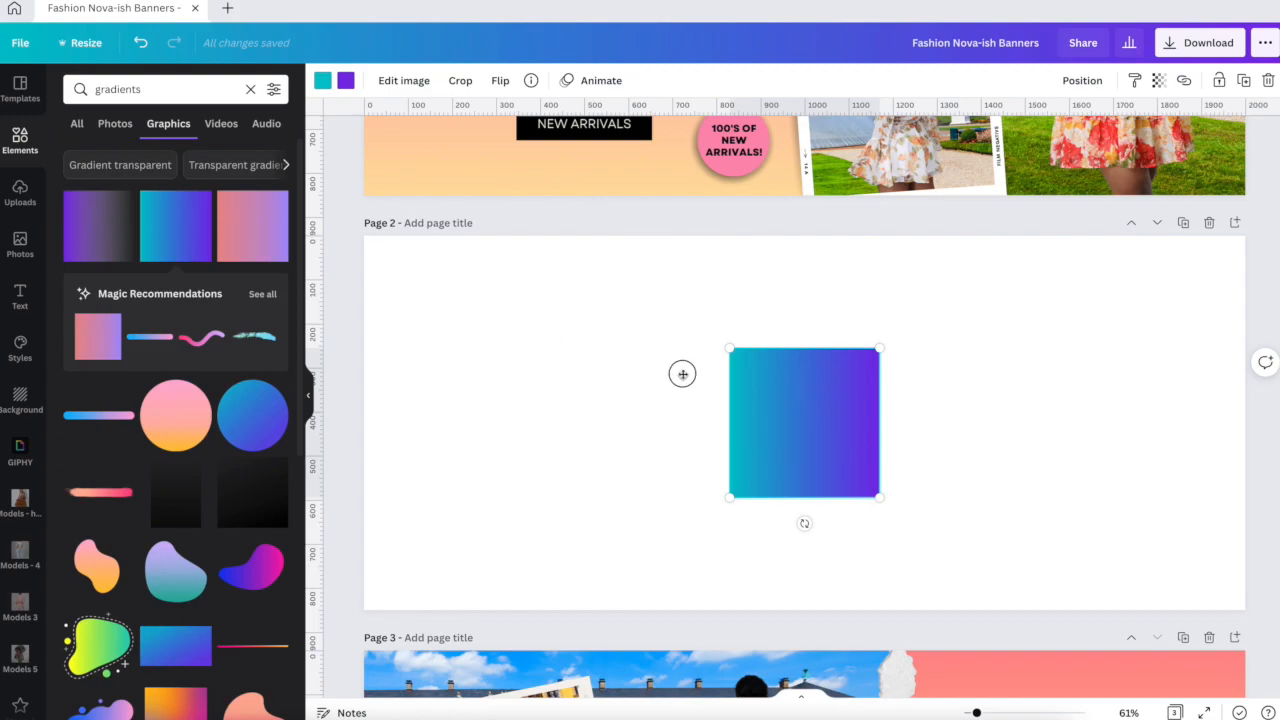
{"action": "left_click_drag", "start_coordinate": [797, 421], "coordinate": [549, 346]}
Step: Recolor the gradient square with the first banner's colors, replacing purple with pink and teal with yellow
{"action": "left_click", "coordinate": [342, 86]}
{"action": "scroll", "coordinate": [410, 173], "scroll_direction": "up", "scroll_amount": 5}
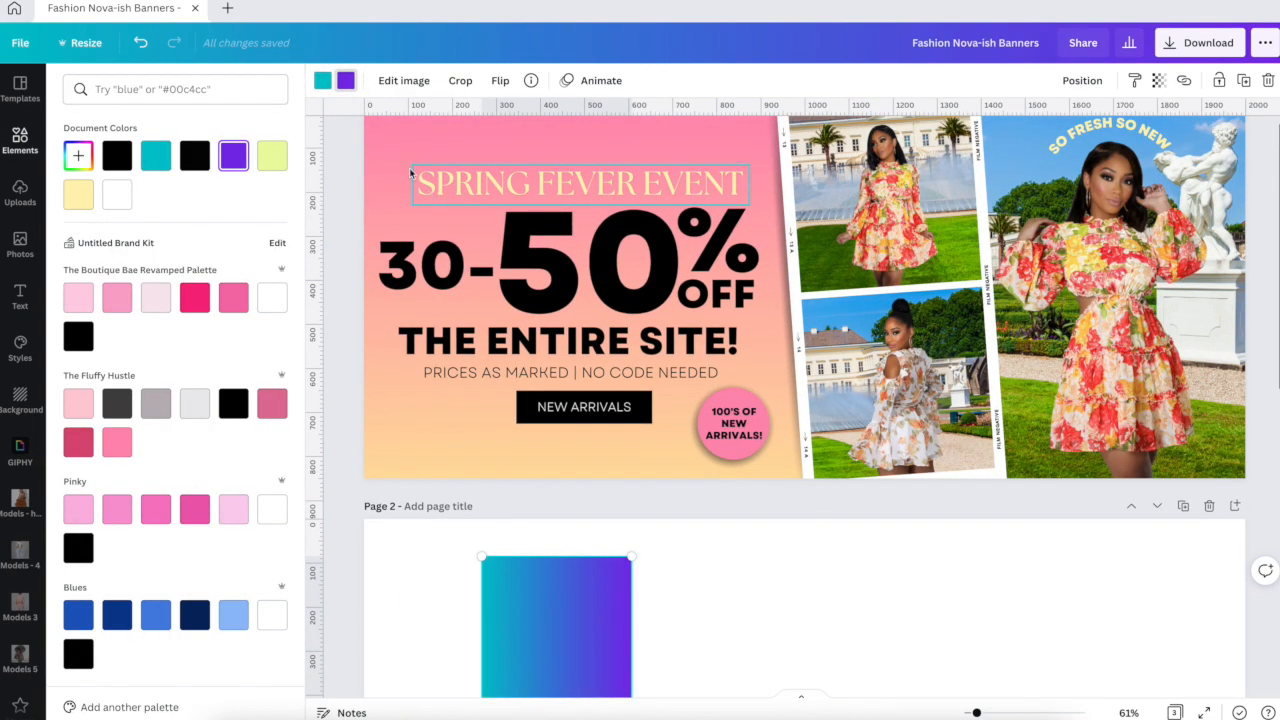
{"action": "left_click", "coordinate": [398, 160]}
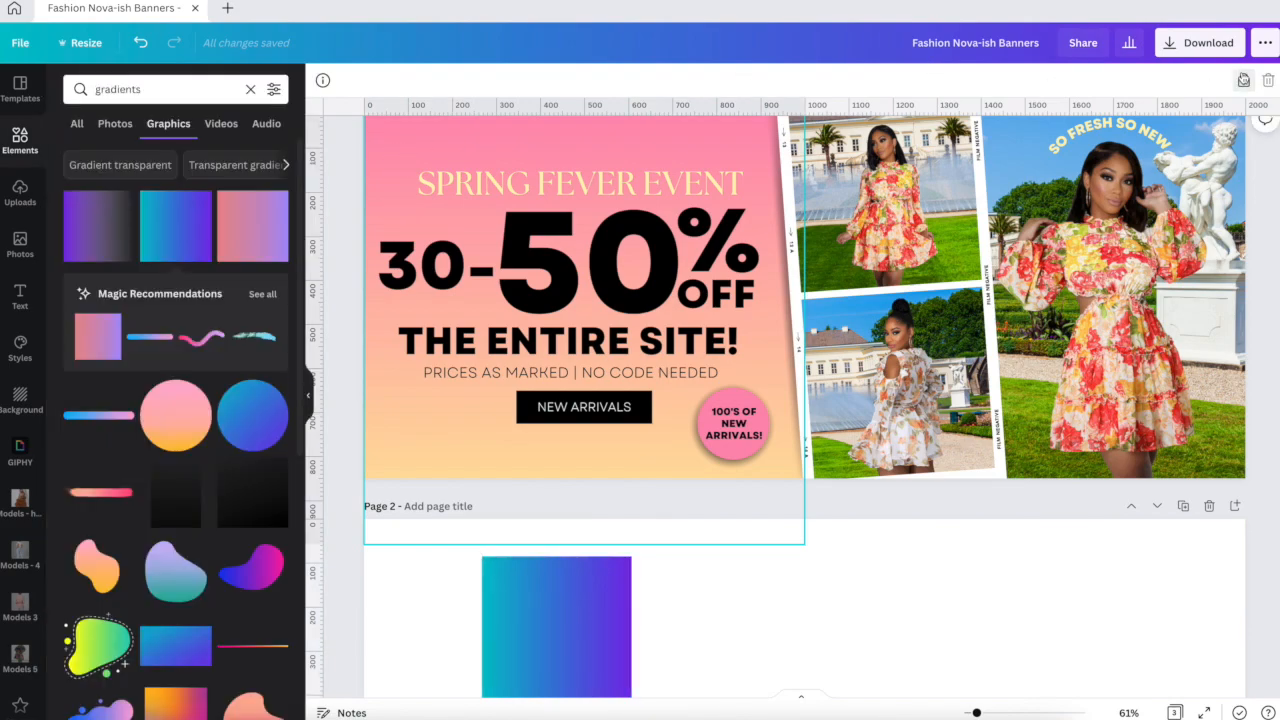
{"action": "left_click", "coordinate": [530, 562]}
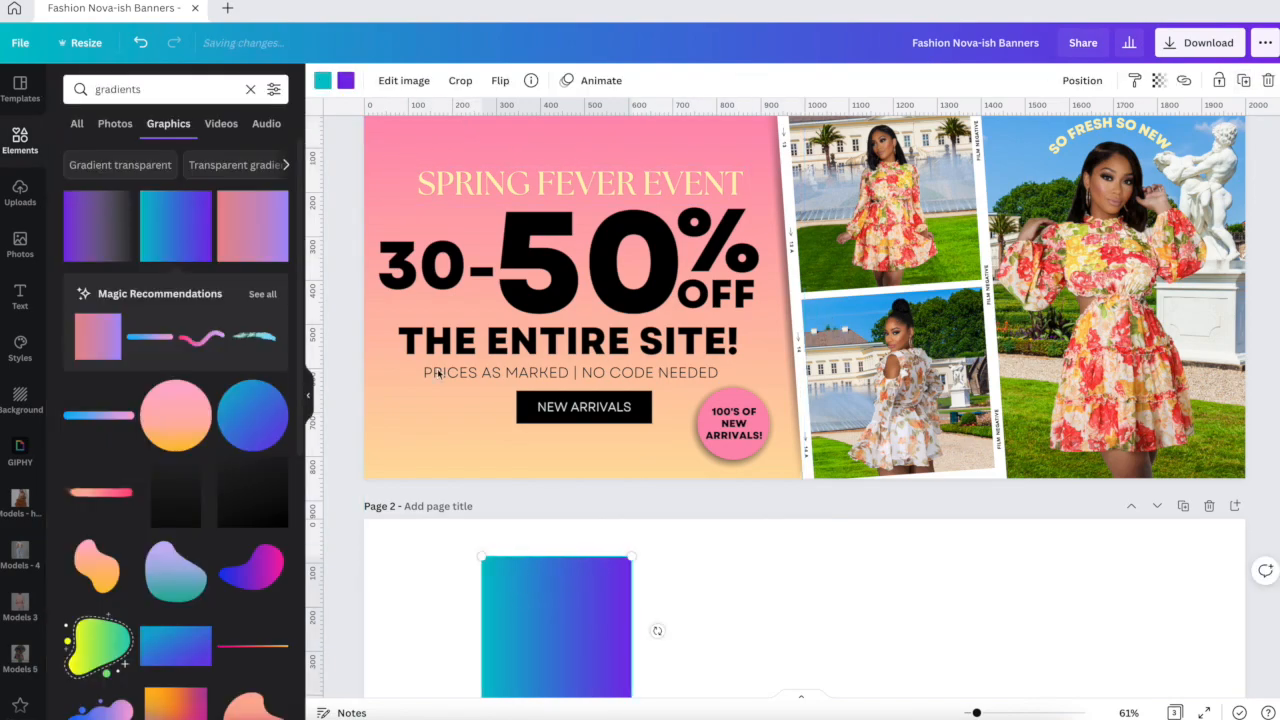
{"action": "left_click", "coordinate": [345, 82]}
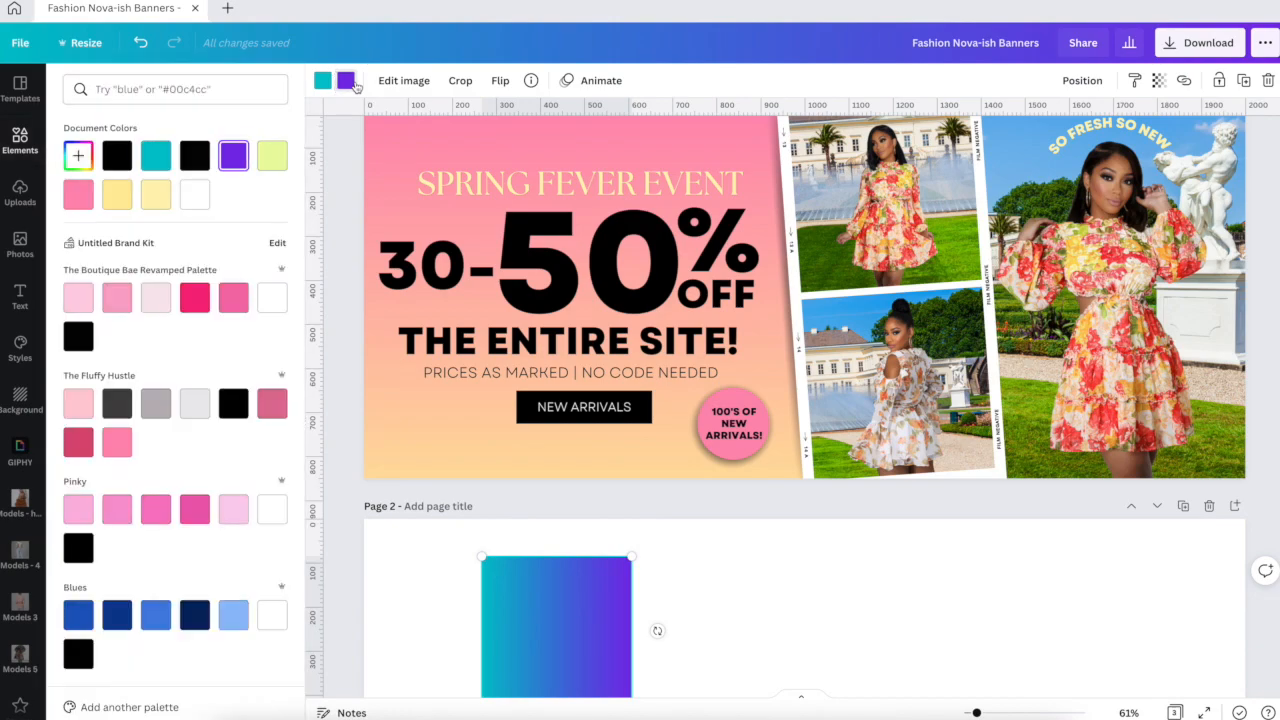
{"action": "left_click", "coordinate": [79, 197]}
{"action": "left_click", "coordinate": [322, 80]}
{"action": "left_click", "coordinate": [116, 195]}
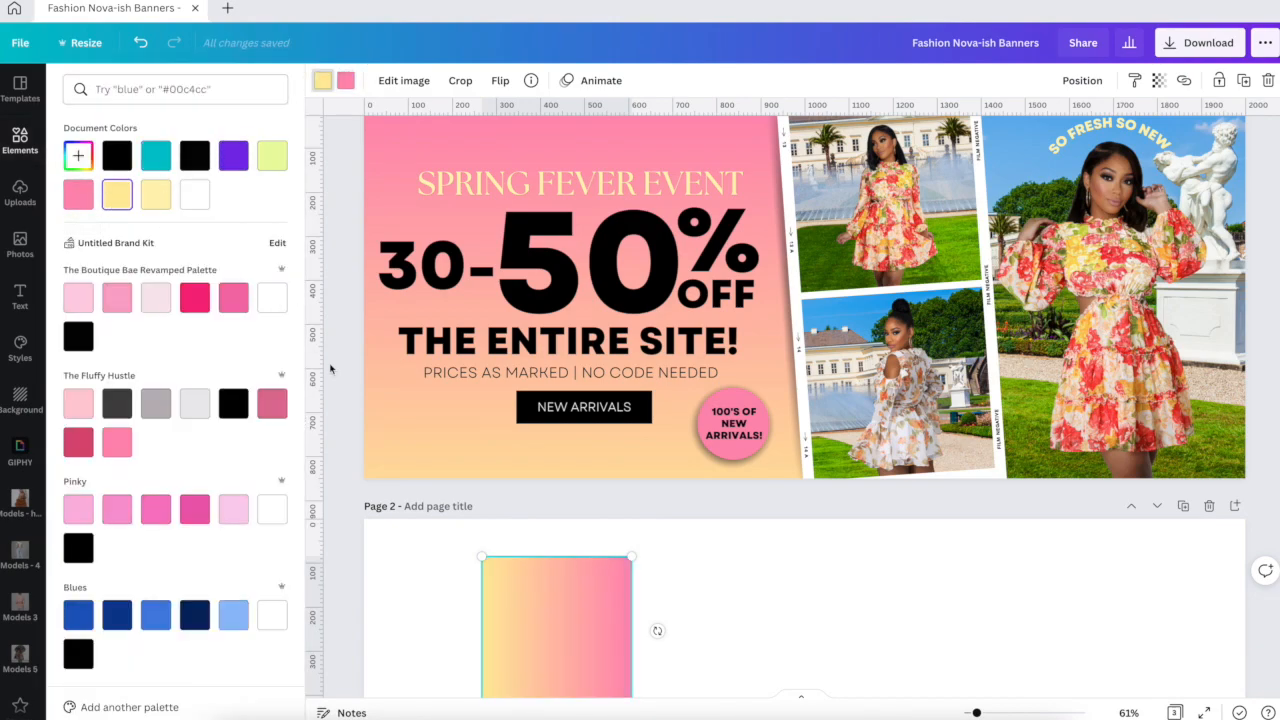
Step: Rotate the gradient so pink is on top, align it to the page's upper-left corner and enlarge it to about 1130 px wide
{"action": "scroll", "coordinate": [543, 517], "scroll_direction": "down", "scroll_amount": 3}
{"action": "left_click", "coordinate": [459, 430]}
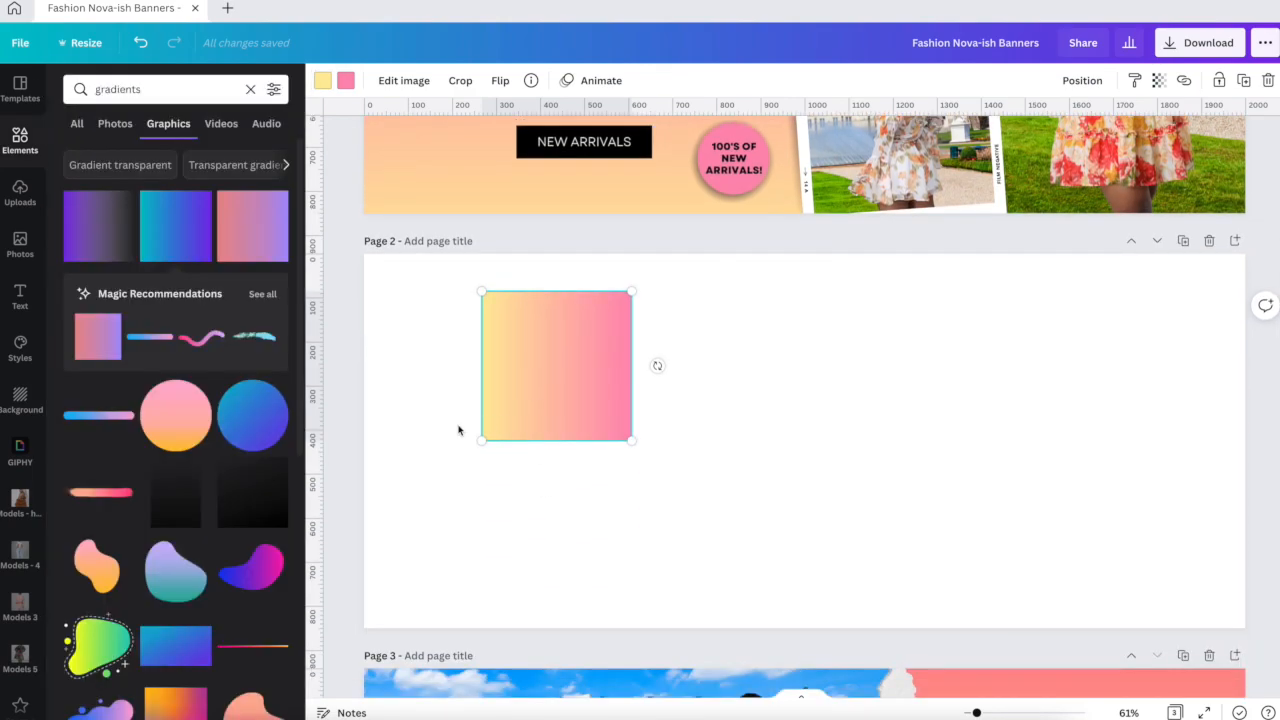
{"action": "left_click", "coordinate": [458, 430]}
{"action": "left_click", "coordinate": [551, 399]}
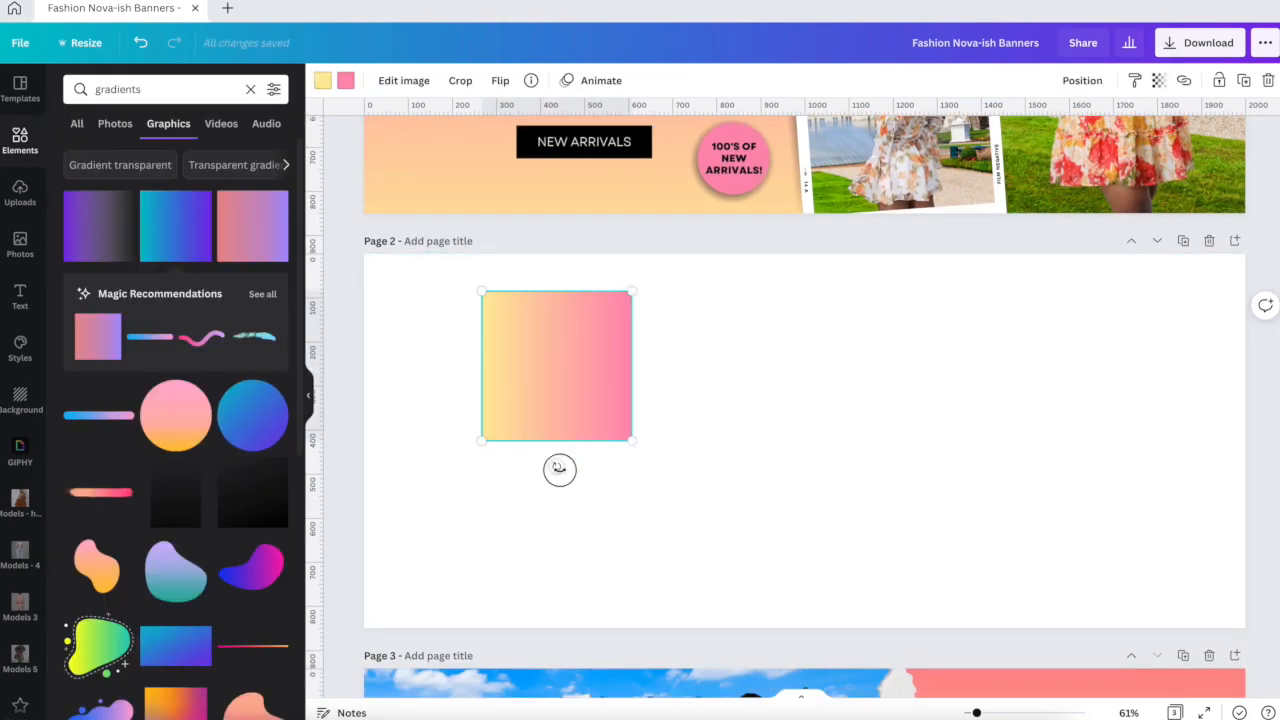
{"action": "left_click_drag", "start_coordinate": [559, 469], "coordinate": [659, 363]}
{"action": "left_click_drag", "start_coordinate": [451, 319], "coordinate": [430, 296]}
{"action": "left_click_drag", "start_coordinate": [512, 403], "coordinate": [921, 694]}
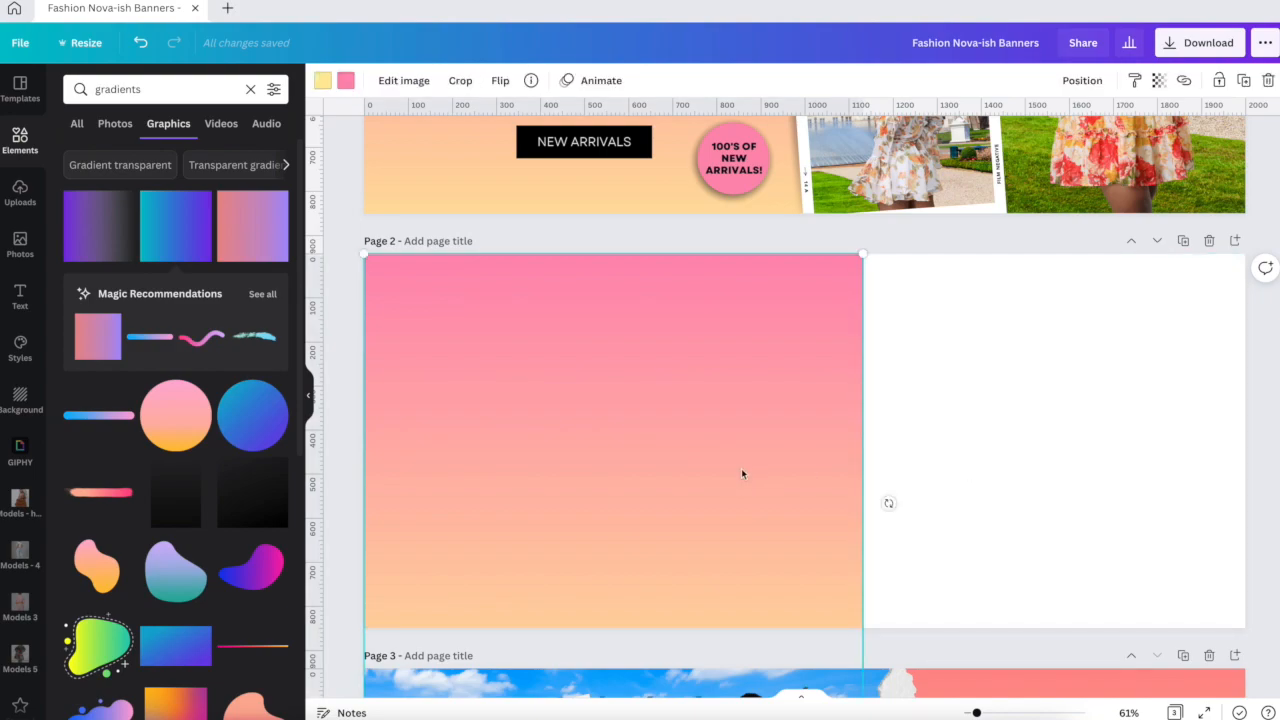
Step: Lock the enlarged gradient on page 2 and compare it with the first banner's background
{"action": "left_click", "coordinate": [1216, 81]}
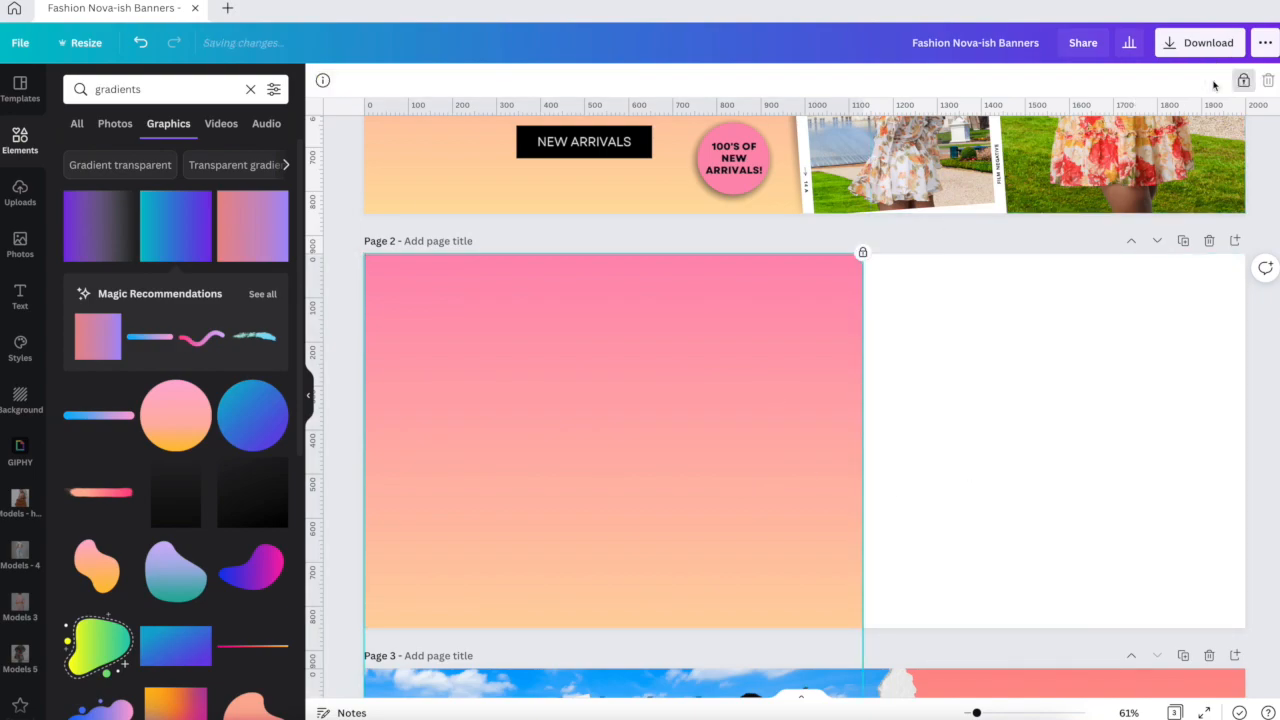
{"action": "left_click", "coordinate": [1014, 307]}
{"action": "left_click", "coordinate": [640, 322]}
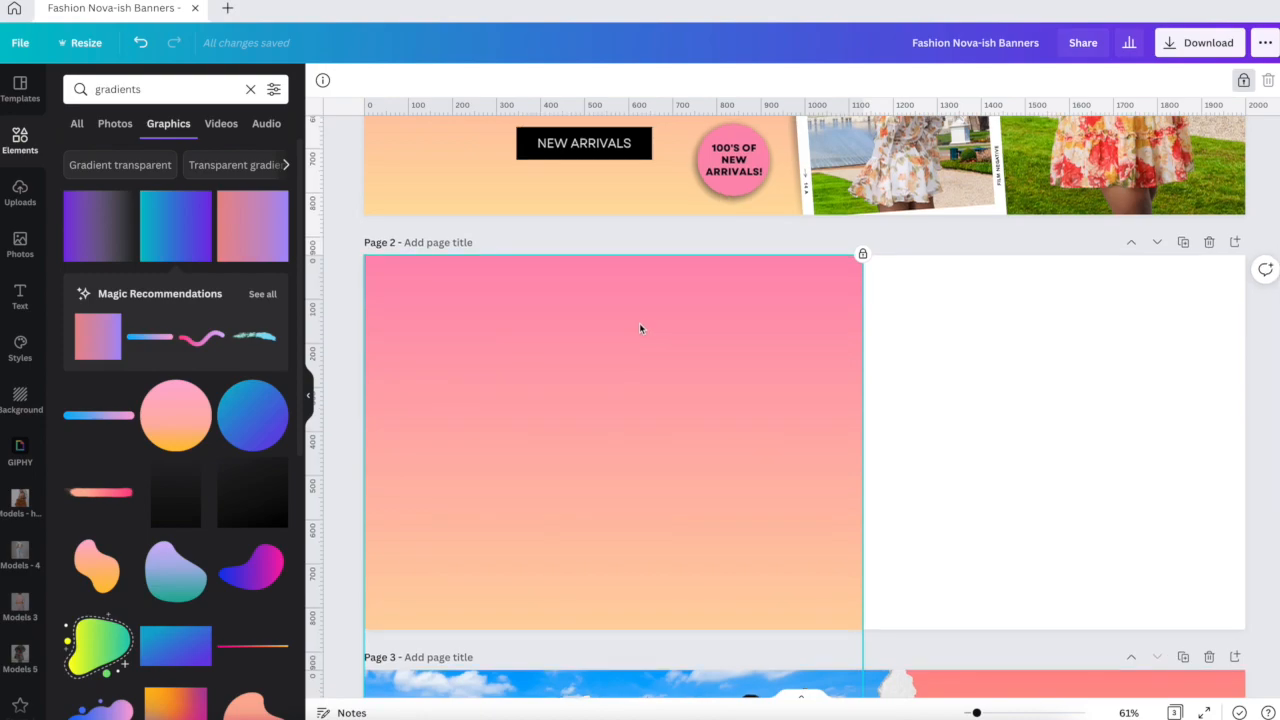
{"action": "scroll", "coordinate": [639, 323], "scroll_direction": "up", "scroll_amount": 3}
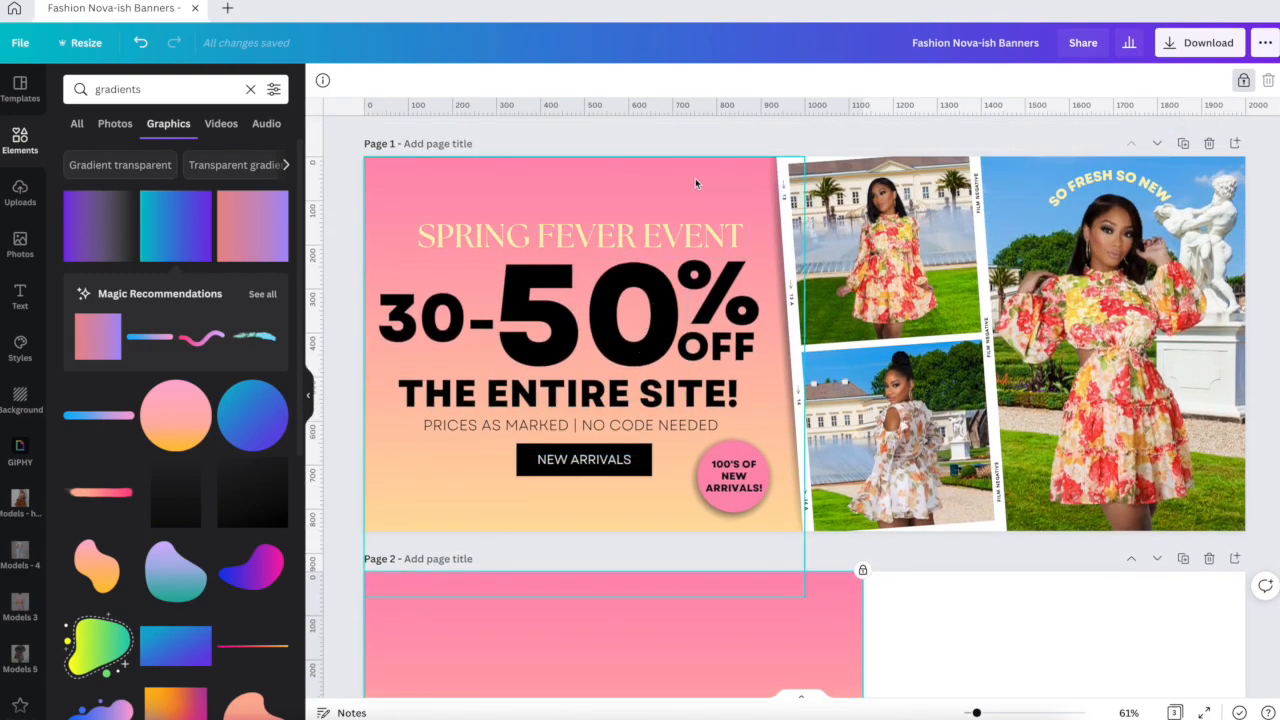
{"action": "scroll", "coordinate": [757, 170], "scroll_direction": "down", "scroll_amount": 3}
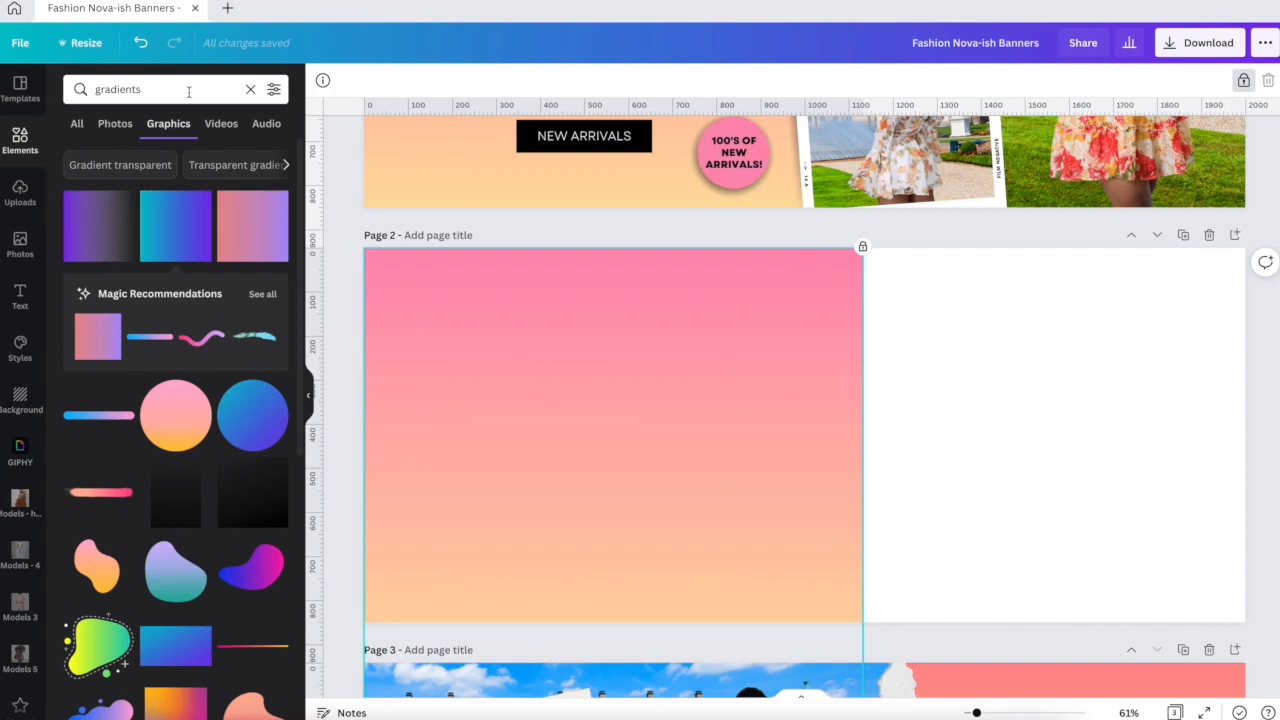
Step: Clear the element search and add a single-cell grid to page 2
{"action": "left_click", "coordinate": [250, 90]}
{"action": "scroll", "coordinate": [189, 308], "scroll_direction": "down", "scroll_amount": 5}
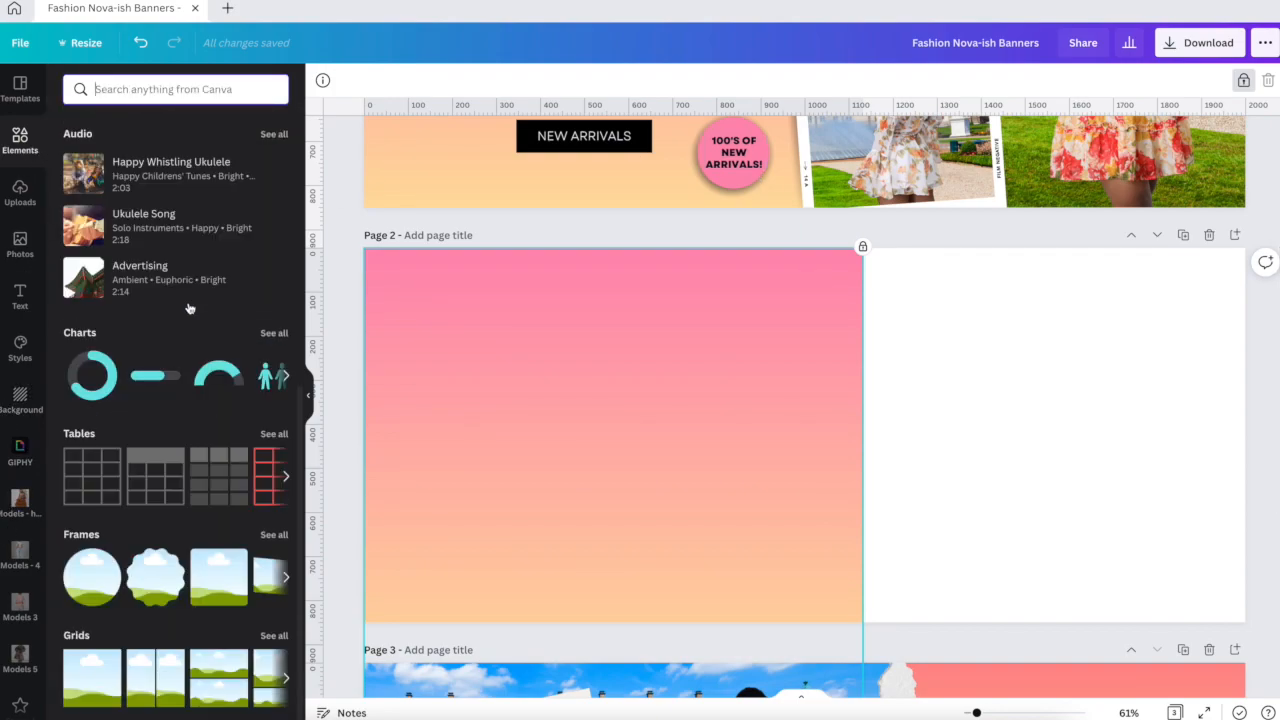
{"action": "left_click", "coordinate": [92, 681]}
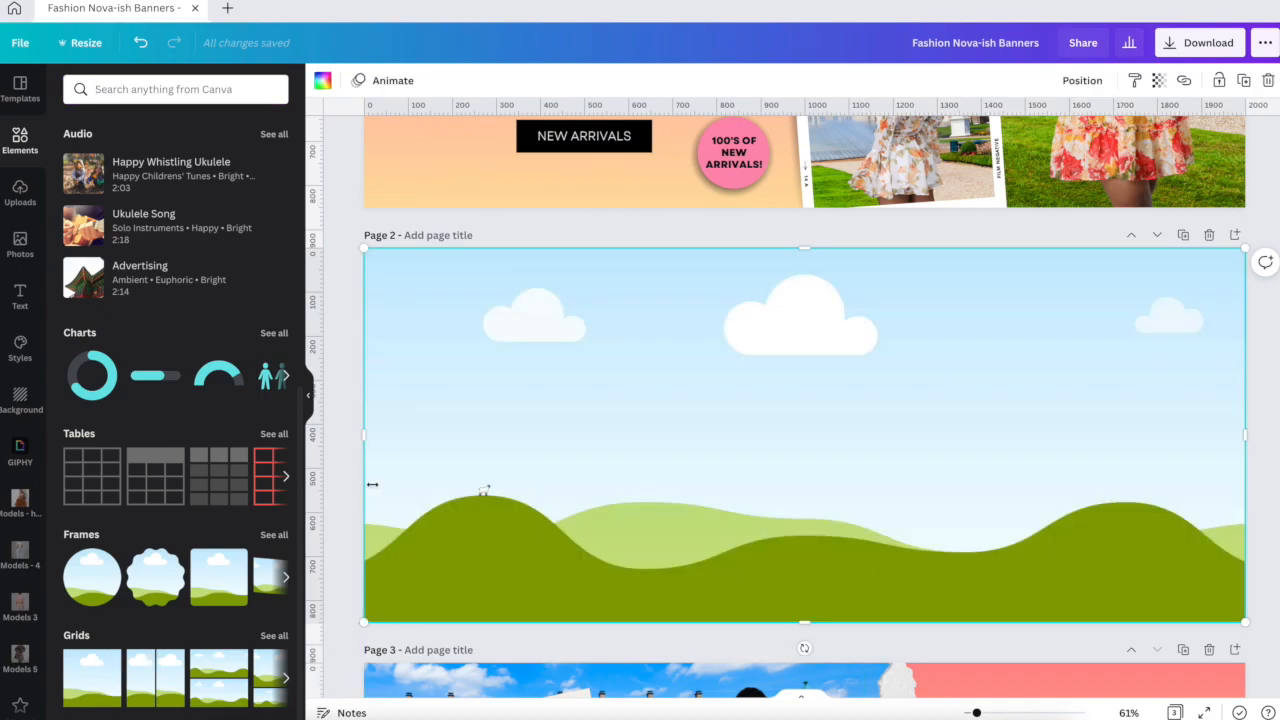
Step: Narrow the page 2 grid from its inner side so it starts at the gradient's edge, about 1130 px, and lock it
{"action": "left_click_drag", "start_coordinate": [361, 438], "coordinate": [862, 409]}
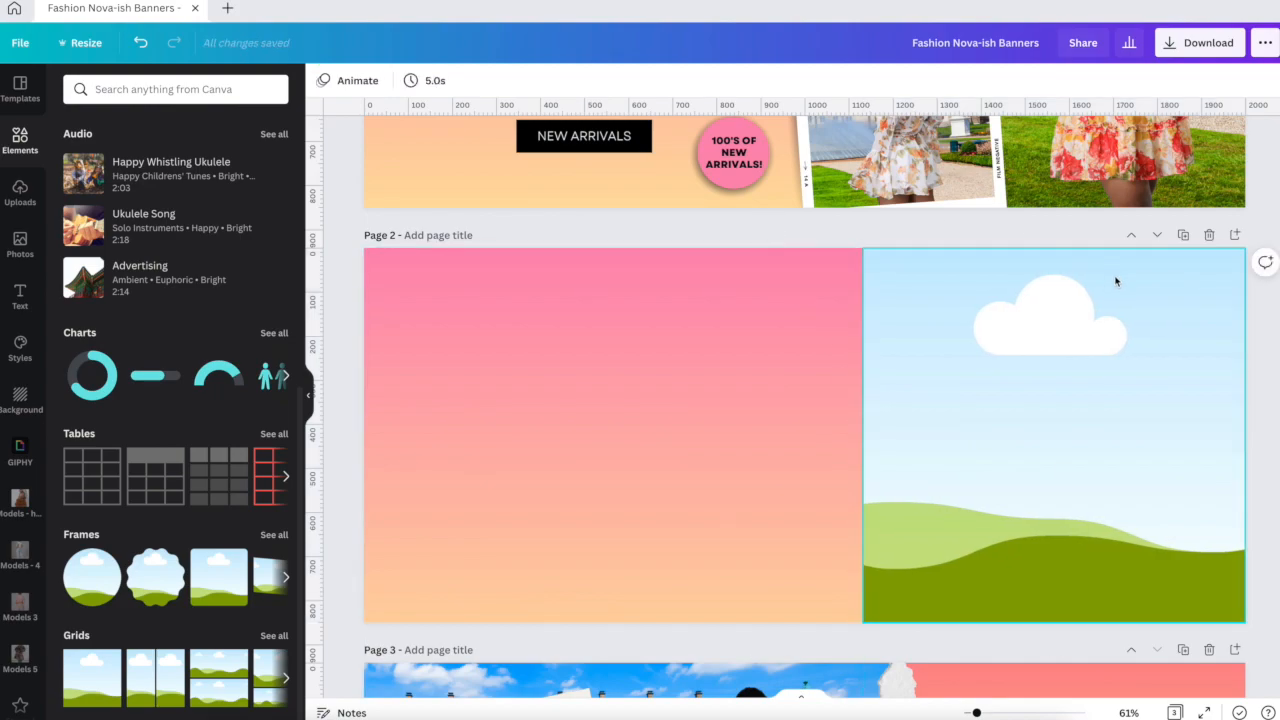
{"action": "left_click", "coordinate": [1219, 81]}
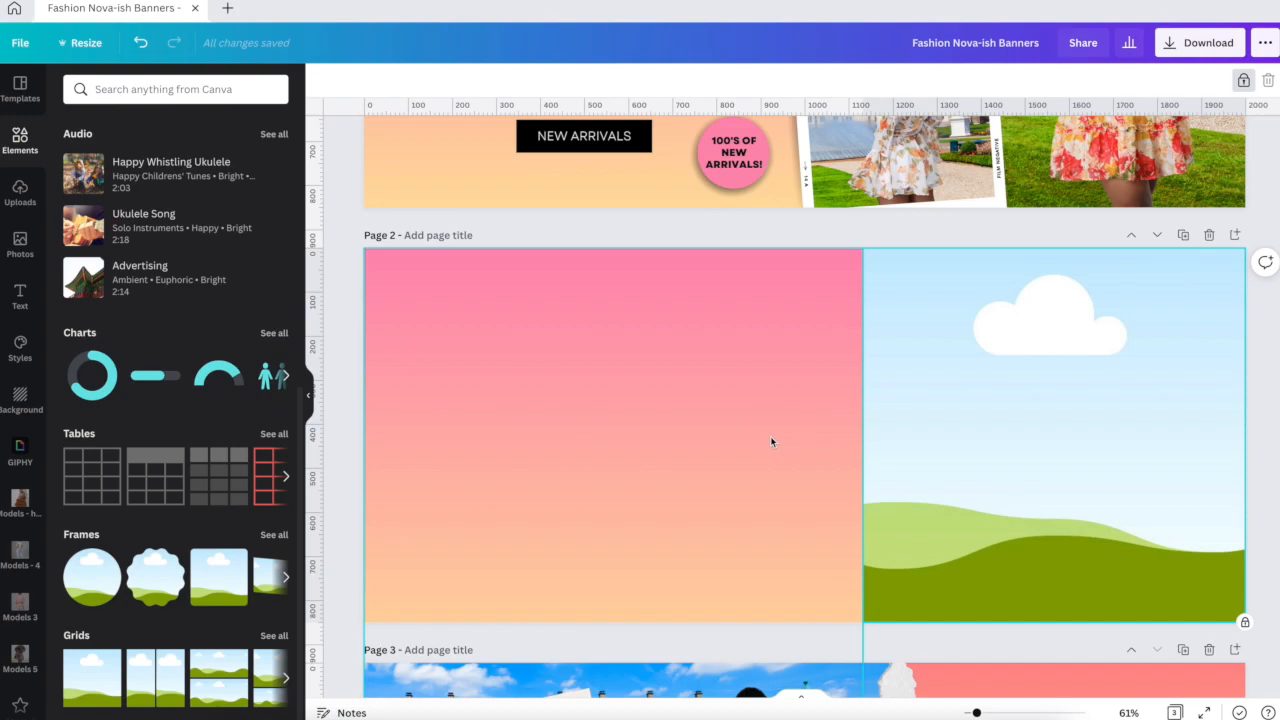
Step: Search the frames for "film" and add the white film-strip frame with two stacked photo slots to page 2
{"action": "left_click", "coordinate": [272, 535]}
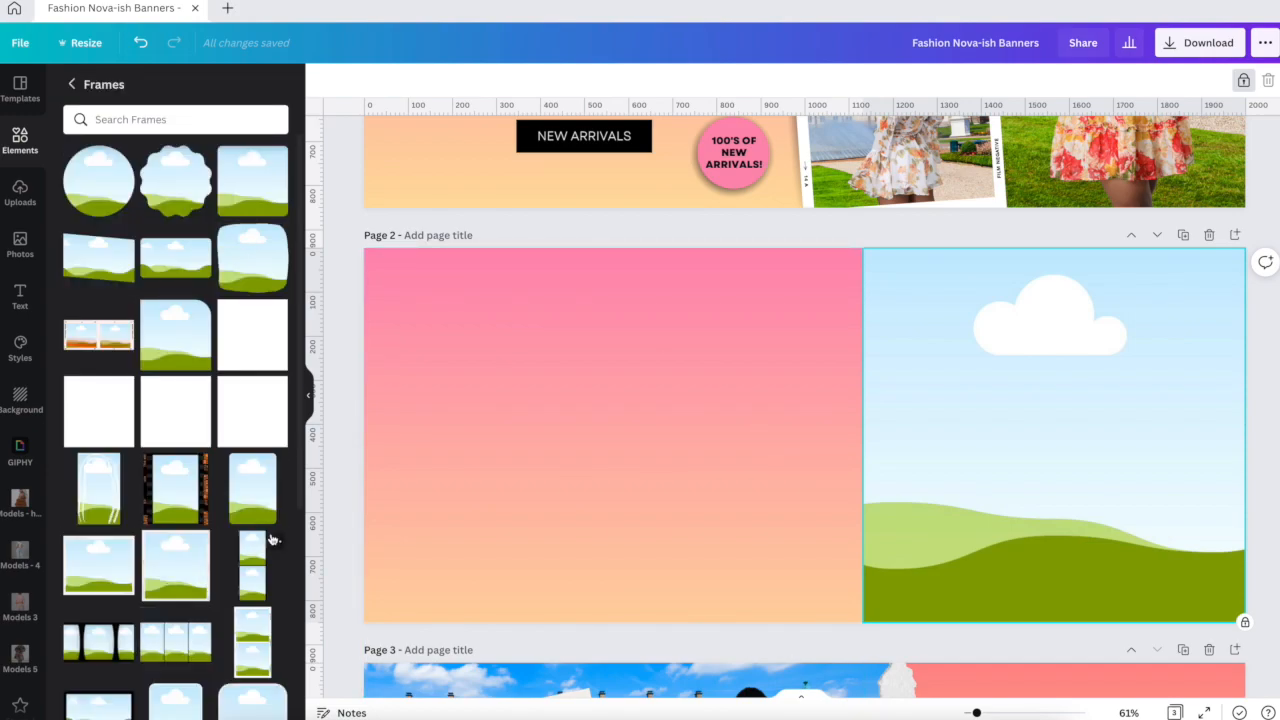
{"action": "left_click", "coordinate": [161, 118]}
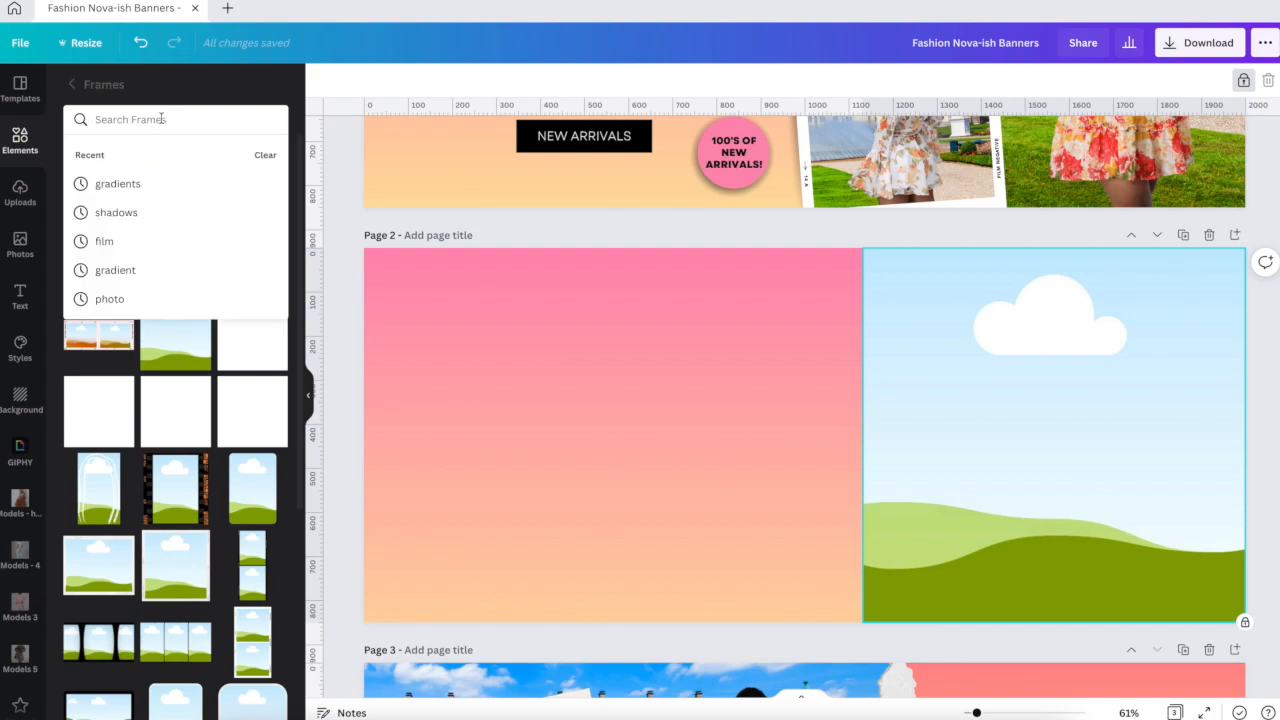
{"action": "type", "text": "film"}
{"action": "key", "text": "Return"}
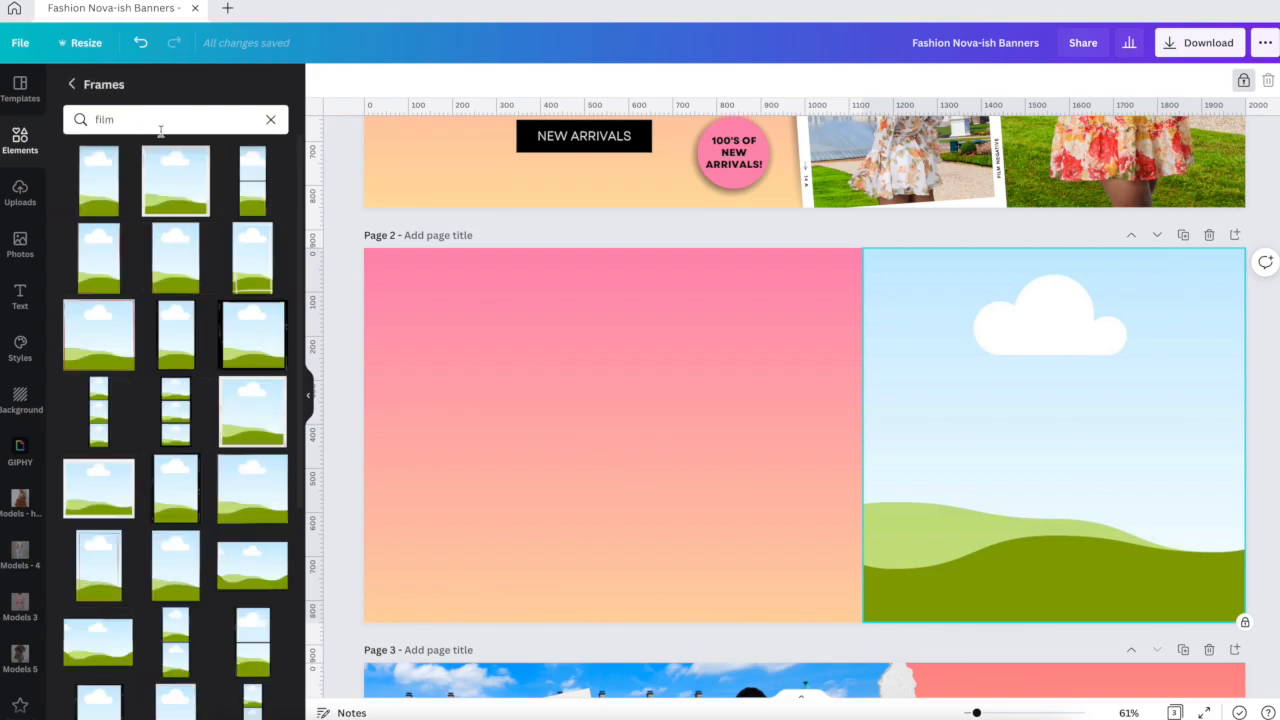
{"action": "scroll", "coordinate": [724, 232], "scroll_direction": "up", "scroll_amount": 3}
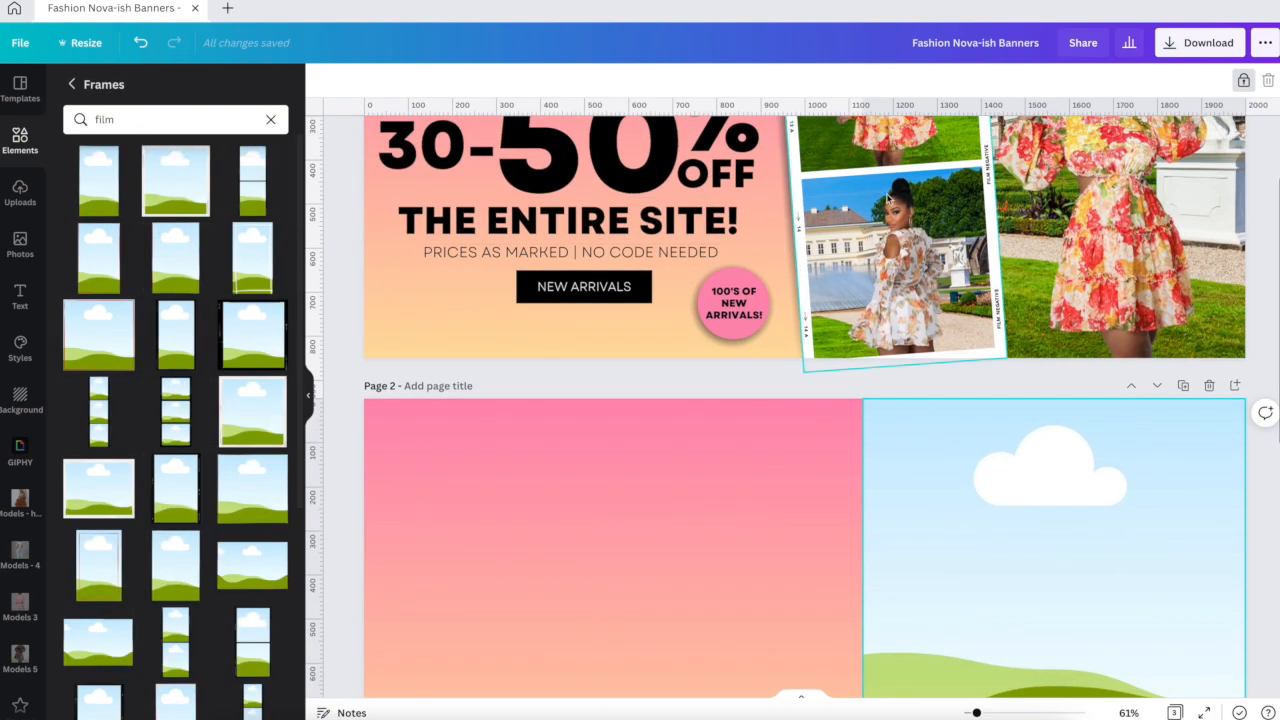
{"action": "scroll", "coordinate": [842, 256], "scroll_direction": "down", "scroll_amount": 3}
{"action": "scroll", "coordinate": [203, 594], "scroll_direction": "down", "scroll_amount": 5}
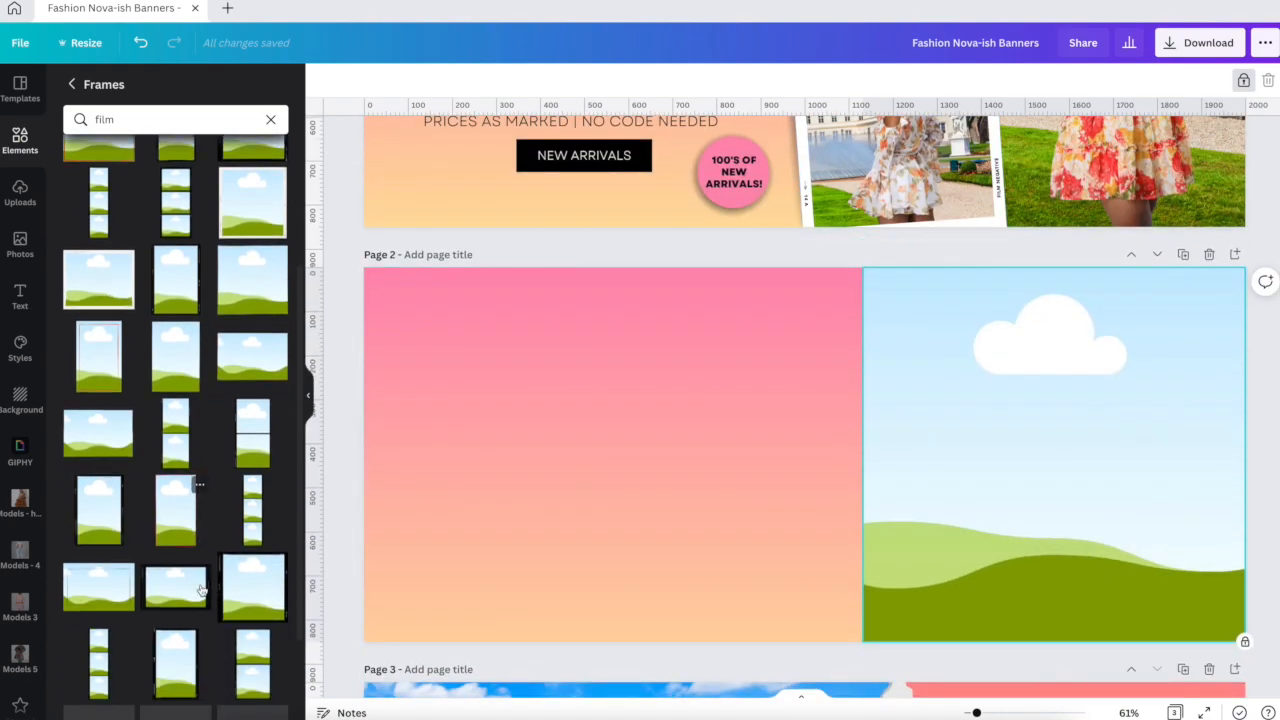
{"action": "scroll", "coordinate": [200, 590], "scroll_direction": "down", "scroll_amount": 5}
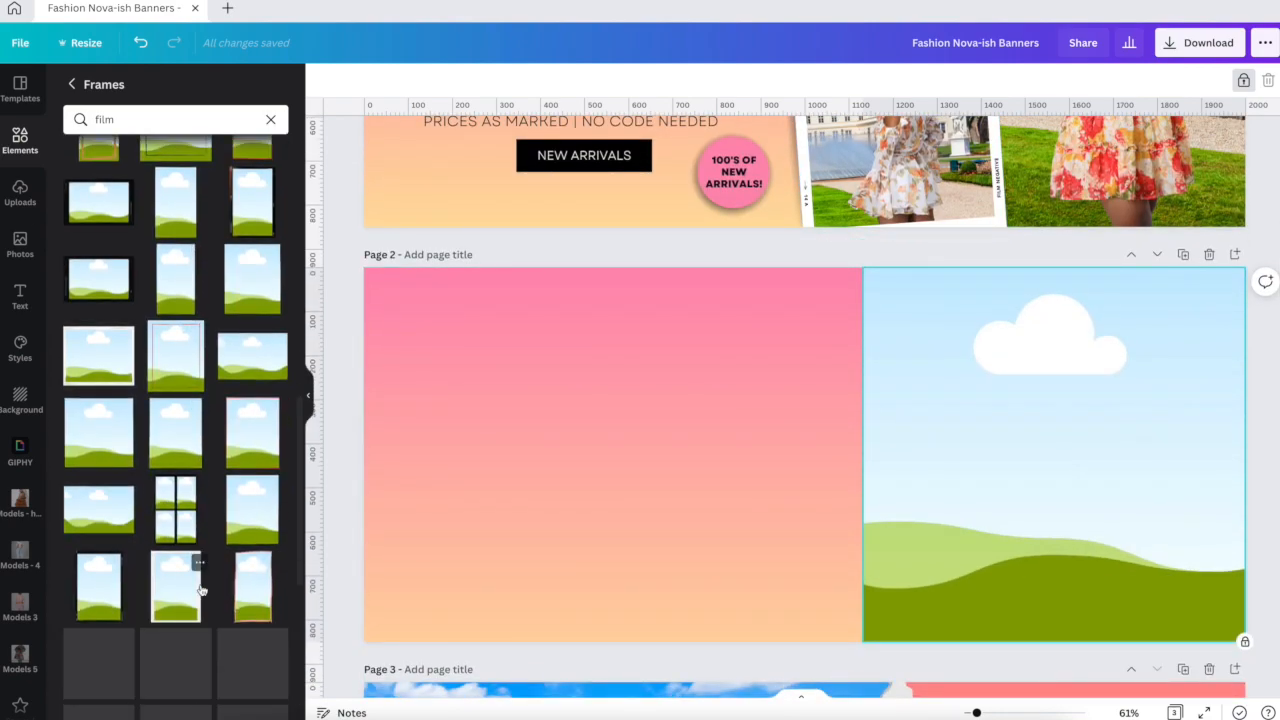
{"action": "left_click", "coordinate": [179, 583]}
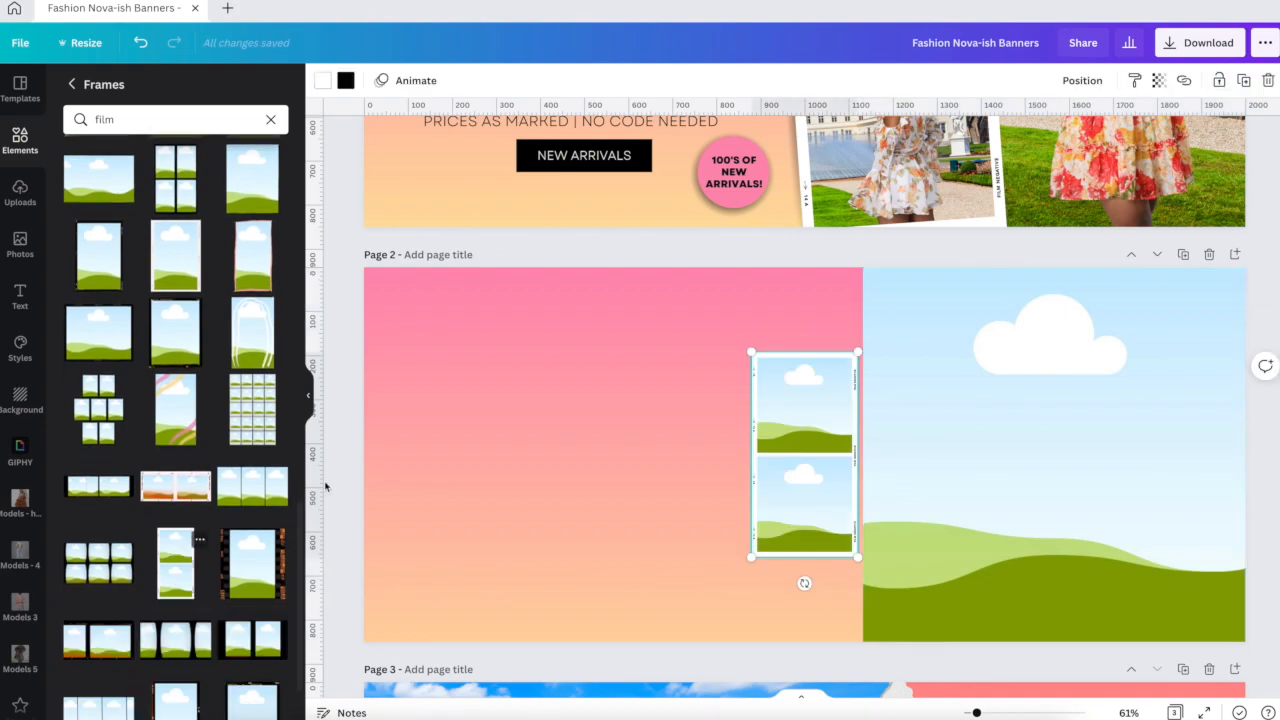
Step: Enlarge the film-strip frame to span the page height, tilt it slightly counterclockwise and place it over the seam between gradient and grid
{"action": "left_click_drag", "start_coordinate": [857, 349], "coordinate": [931, 288]}
{"action": "left_click_drag", "start_coordinate": [901, 556], "coordinate": [945, 641]}
{"action": "left_click_drag", "start_coordinate": [851, 666], "coordinate": [866, 667]}
{"action": "left_click_drag", "start_coordinate": [929, 256], "coordinate": [931, 245]}
{"action": "left_click_drag", "start_coordinate": [903, 374], "coordinate": [925, 385]}
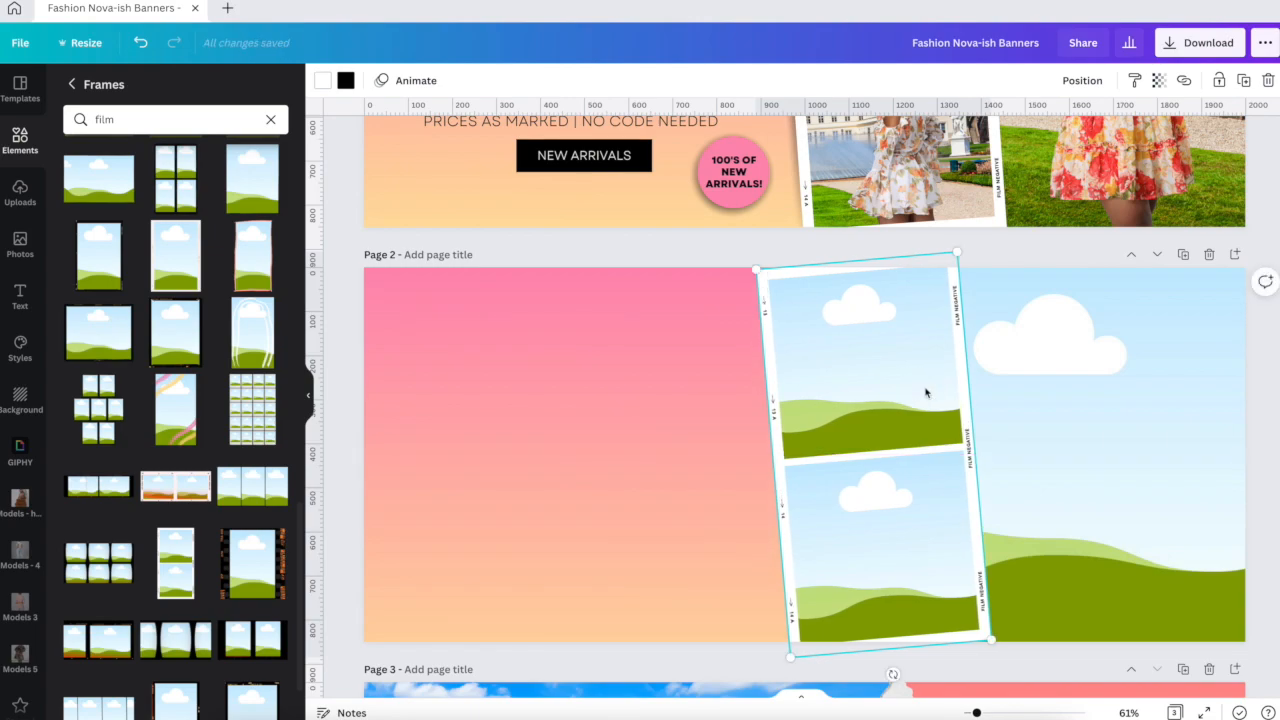
{"action": "left_click_drag", "start_coordinate": [752, 267], "coordinate": [749, 264]}
{"action": "left_click_drag", "start_coordinate": [992, 643], "coordinate": [997, 645]}
{"action": "left_click", "coordinate": [710, 261]}
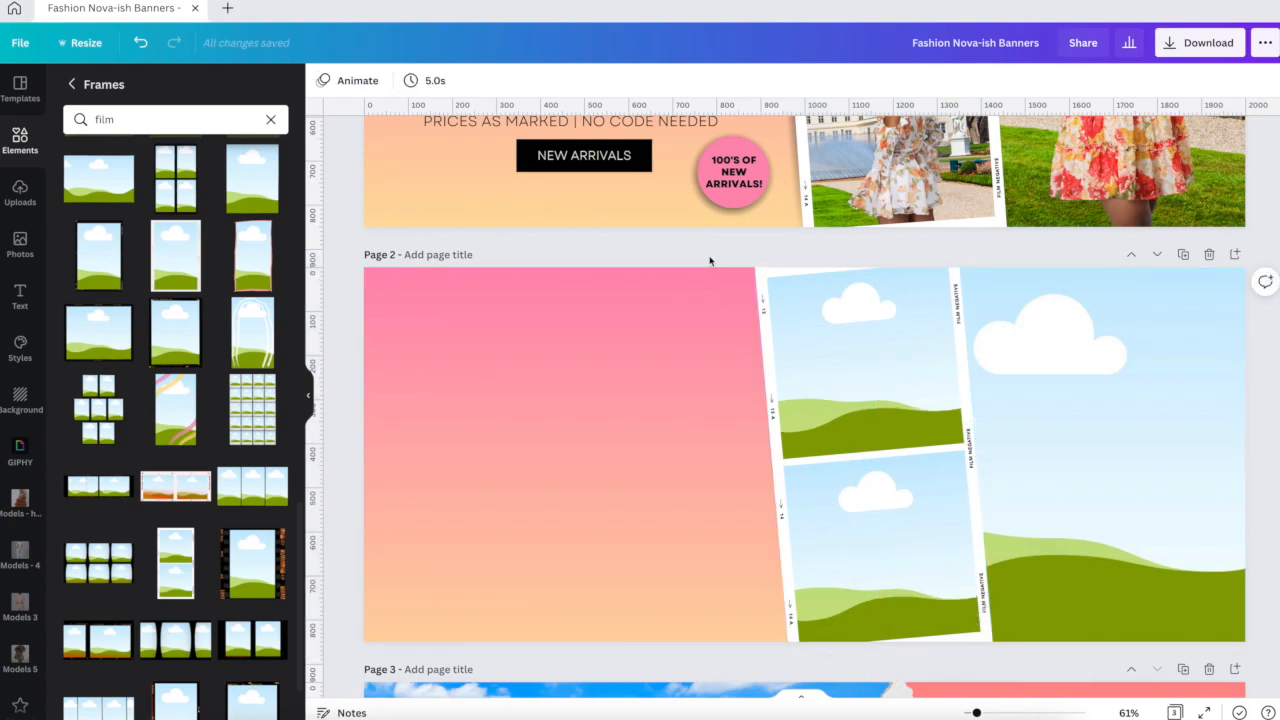
Step: Lock the tilted film-strip frame in place on page 2
{"action": "left_click", "coordinate": [950, 410]}
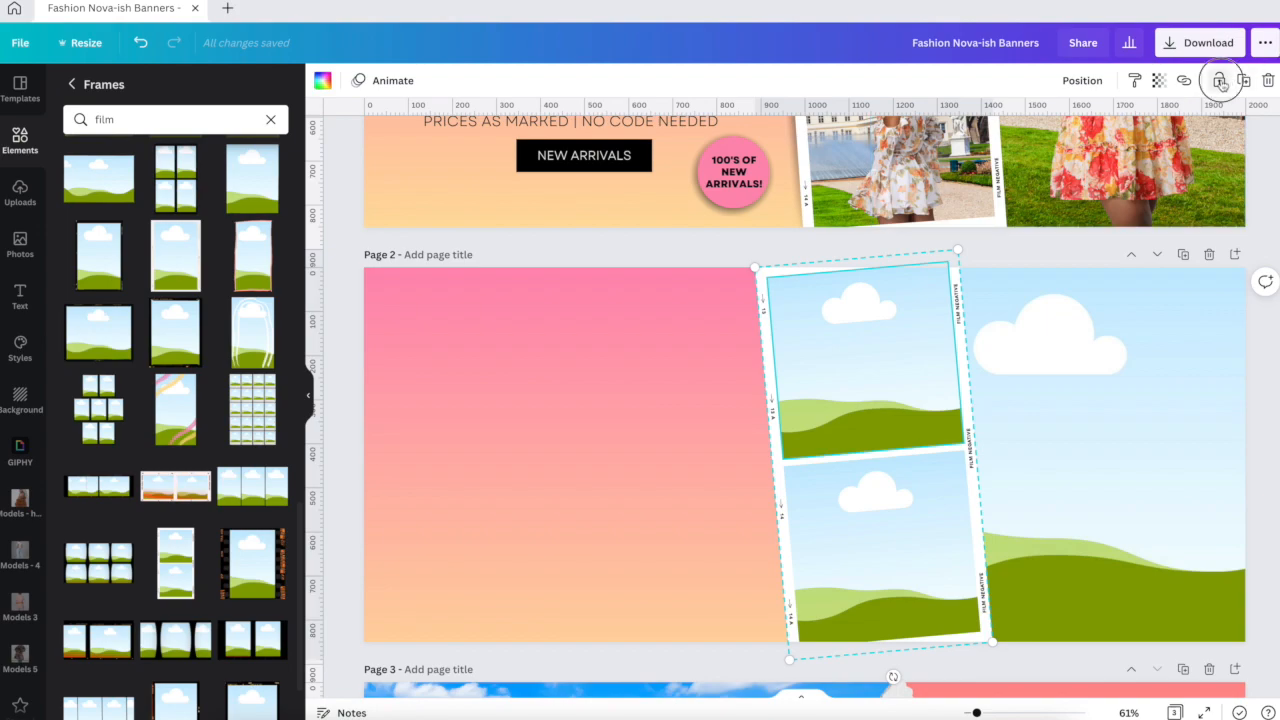
{"action": "left_click", "coordinate": [740, 297]}
{"action": "left_click", "coordinate": [834, 336]}
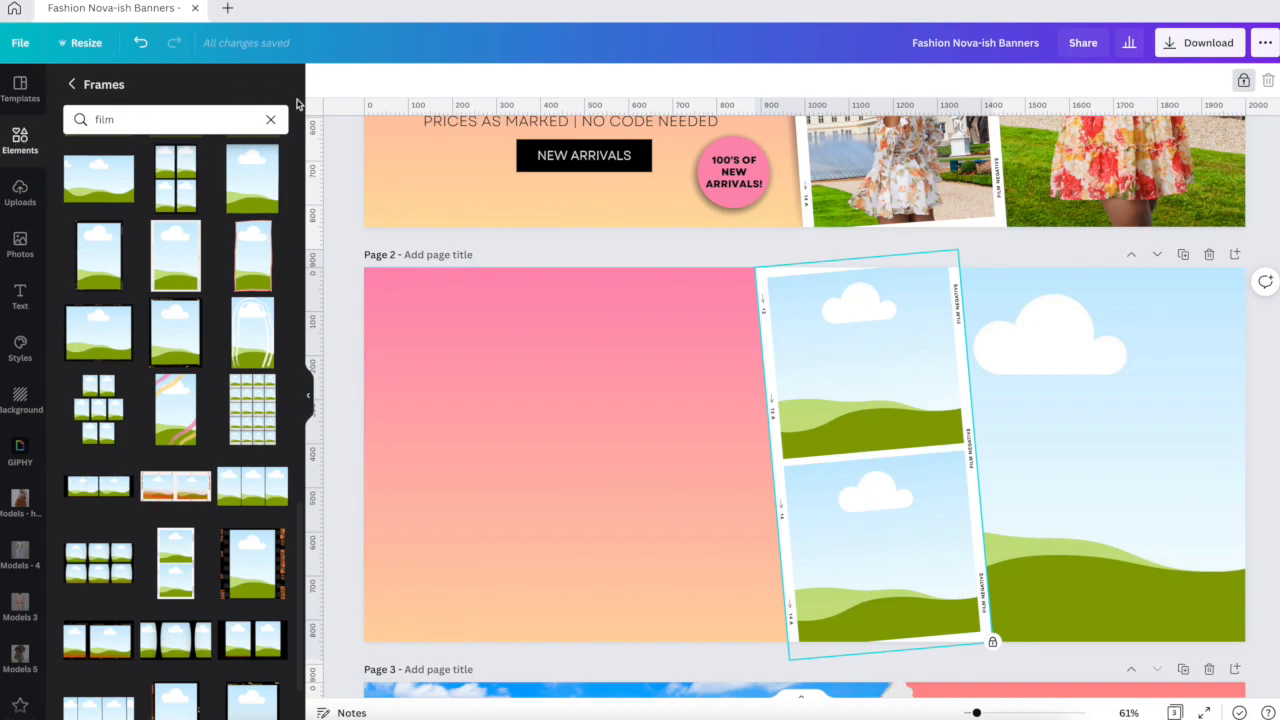
Step: Clear the frame search and search all elements for "shadows"
{"action": "left_click", "coordinate": [270, 119]}
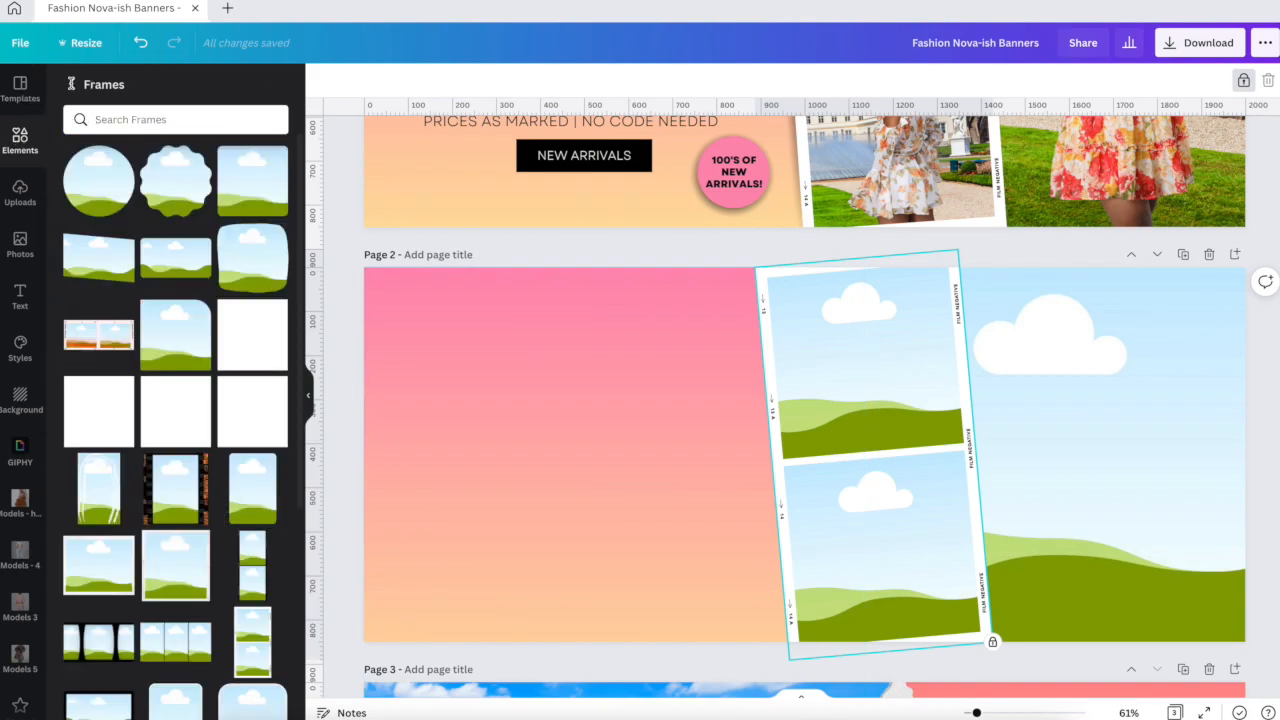
{"action": "left_click", "coordinate": [22, 149]}
{"action": "left_click", "coordinate": [116, 94]}
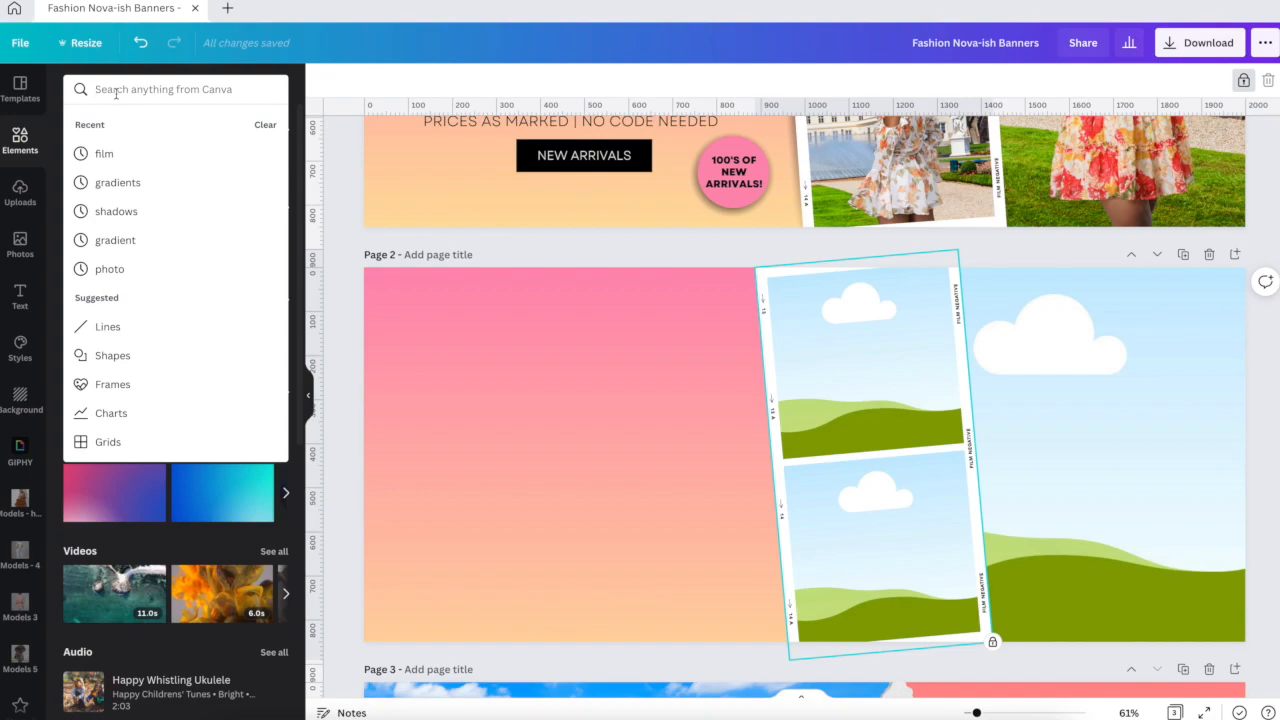
{"action": "type", "text": "shadows"}
{"action": "key", "text": "Return"}
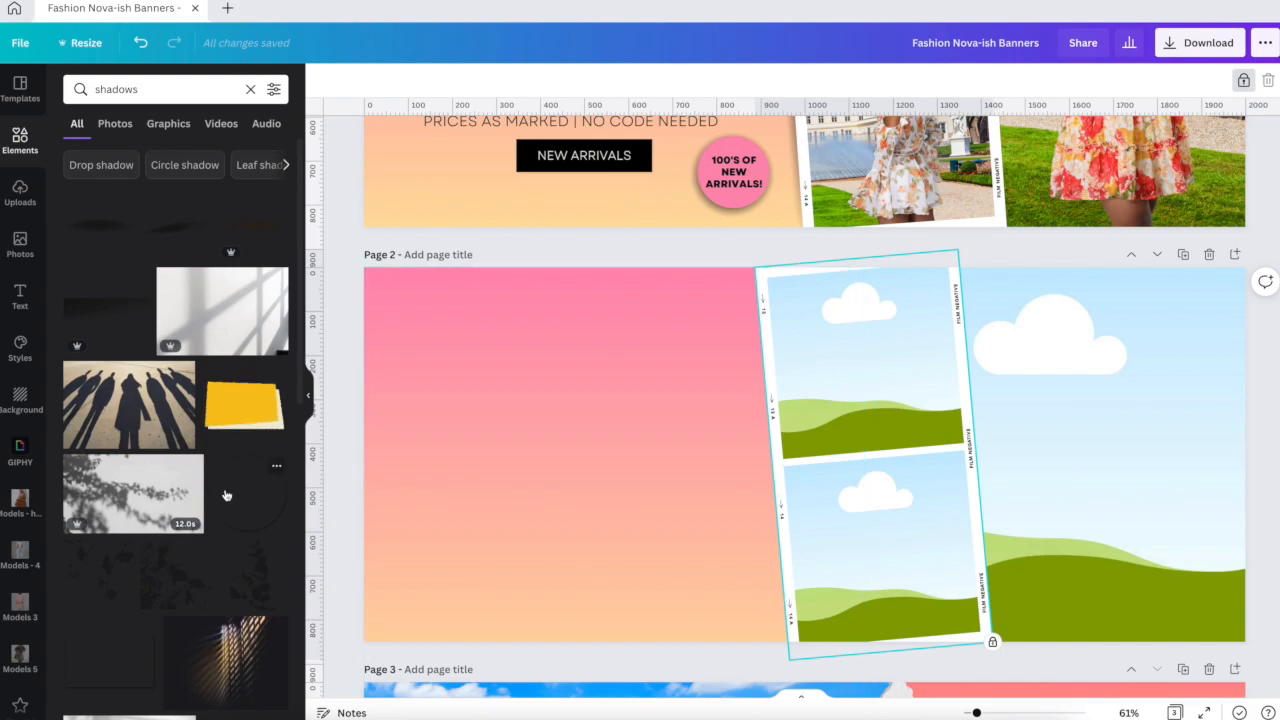
Step: Try a wide horizontal shadow on page 2 and delete it
{"action": "left_click", "coordinate": [259, 226]}
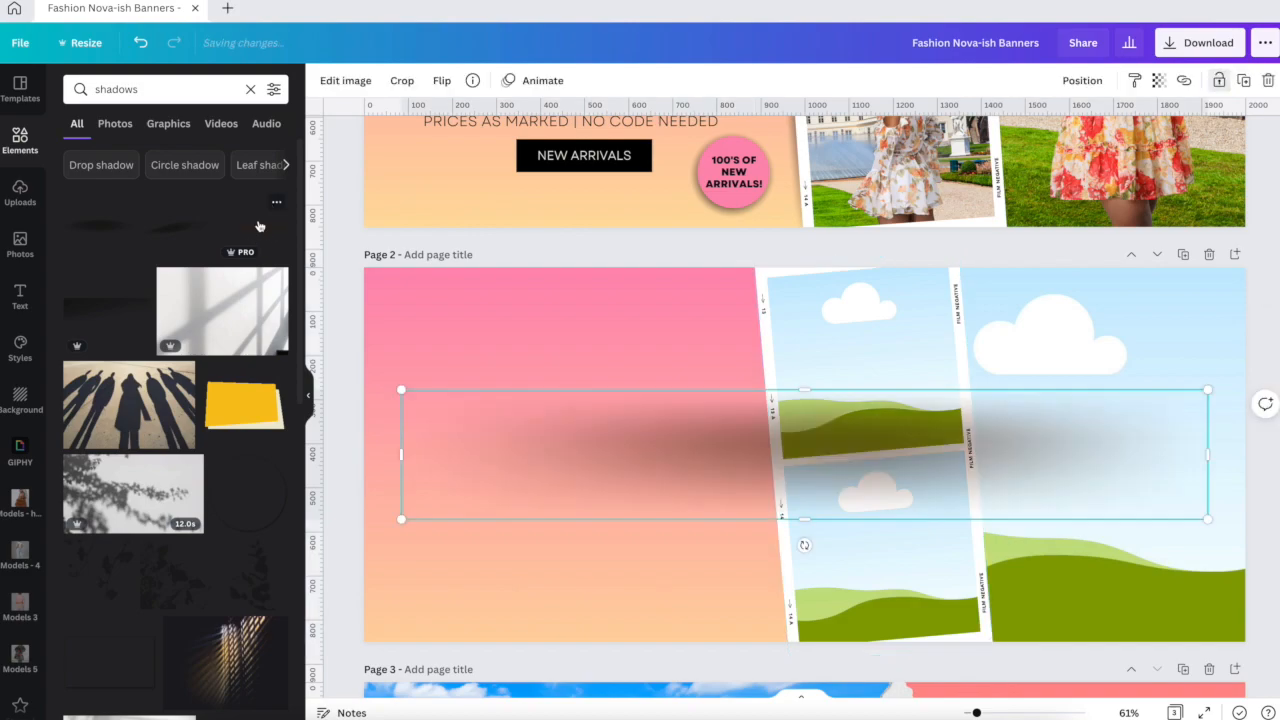
{"action": "key", "text": "Delete"}
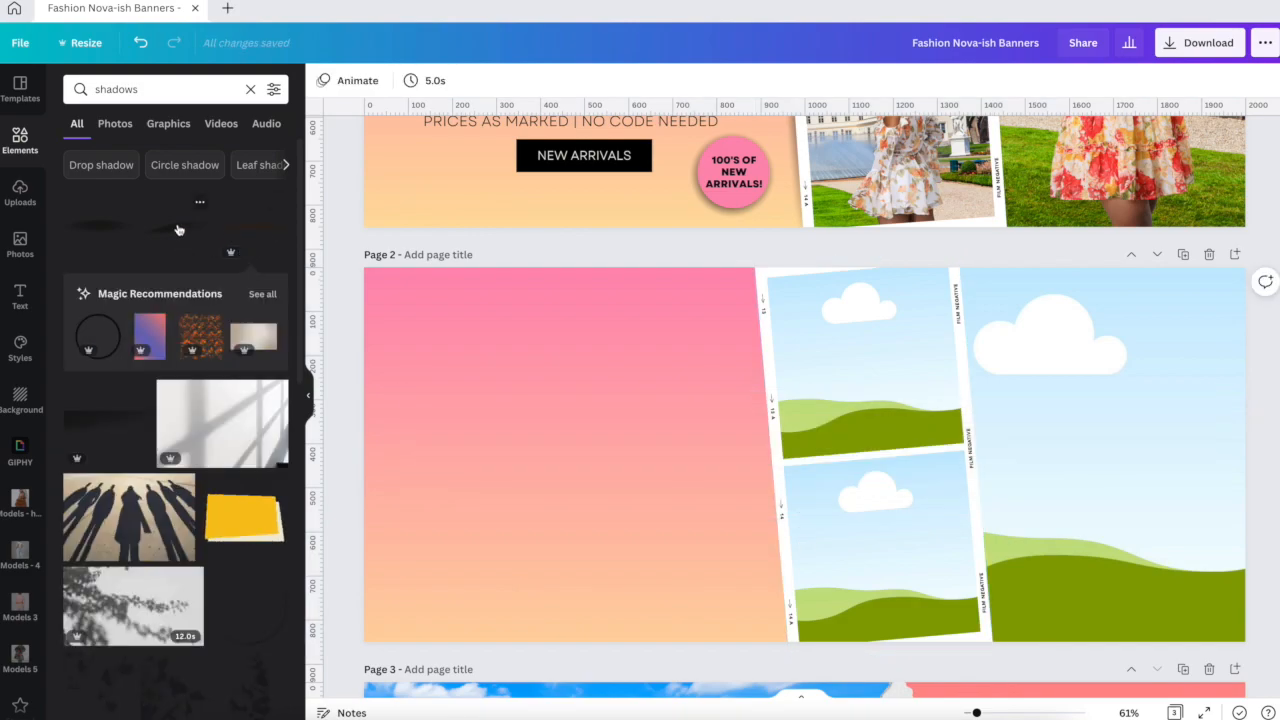
Step: Add a soft vertical rectangular shadow from the shadow results to page 2
{"action": "scroll", "coordinate": [178, 230], "scroll_direction": "down", "scroll_amount": 3}
{"action": "scroll", "coordinate": [180, 380], "scroll_direction": "down", "scroll_amount": 2}
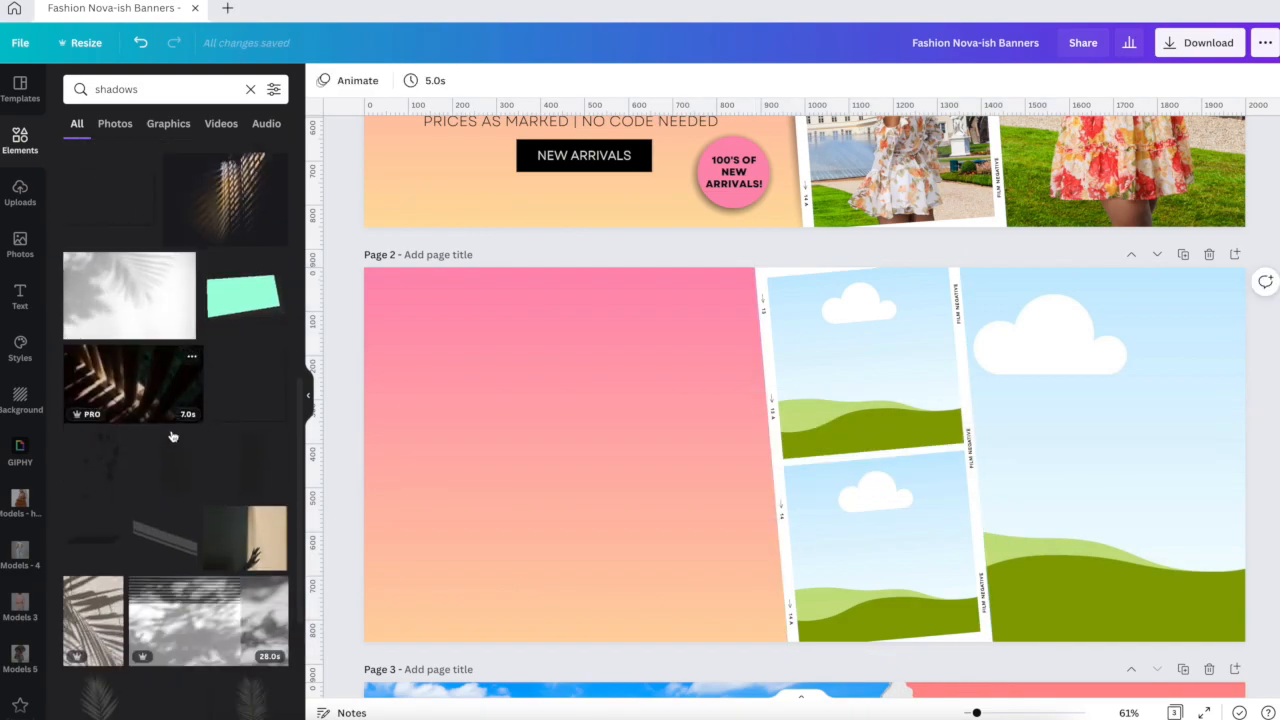
{"action": "scroll", "coordinate": [172, 470], "scroll_direction": "down", "scroll_amount": 1}
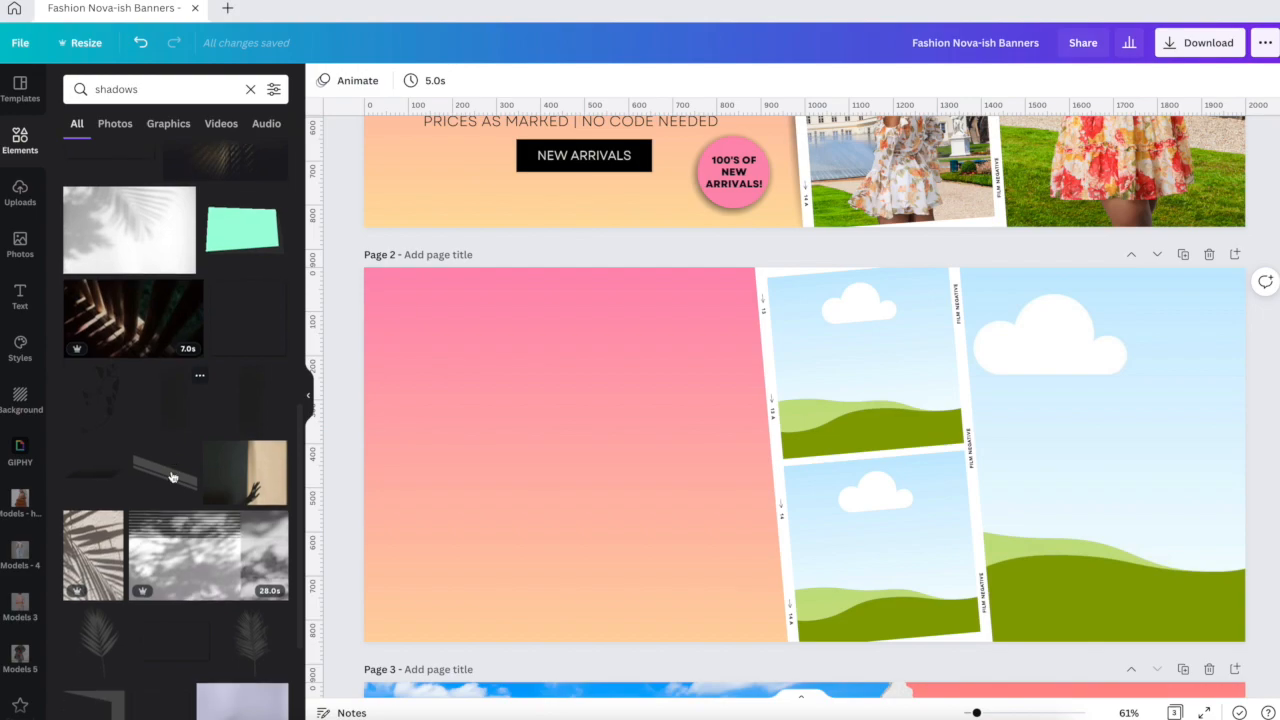
{"action": "left_click", "coordinate": [256, 380]}
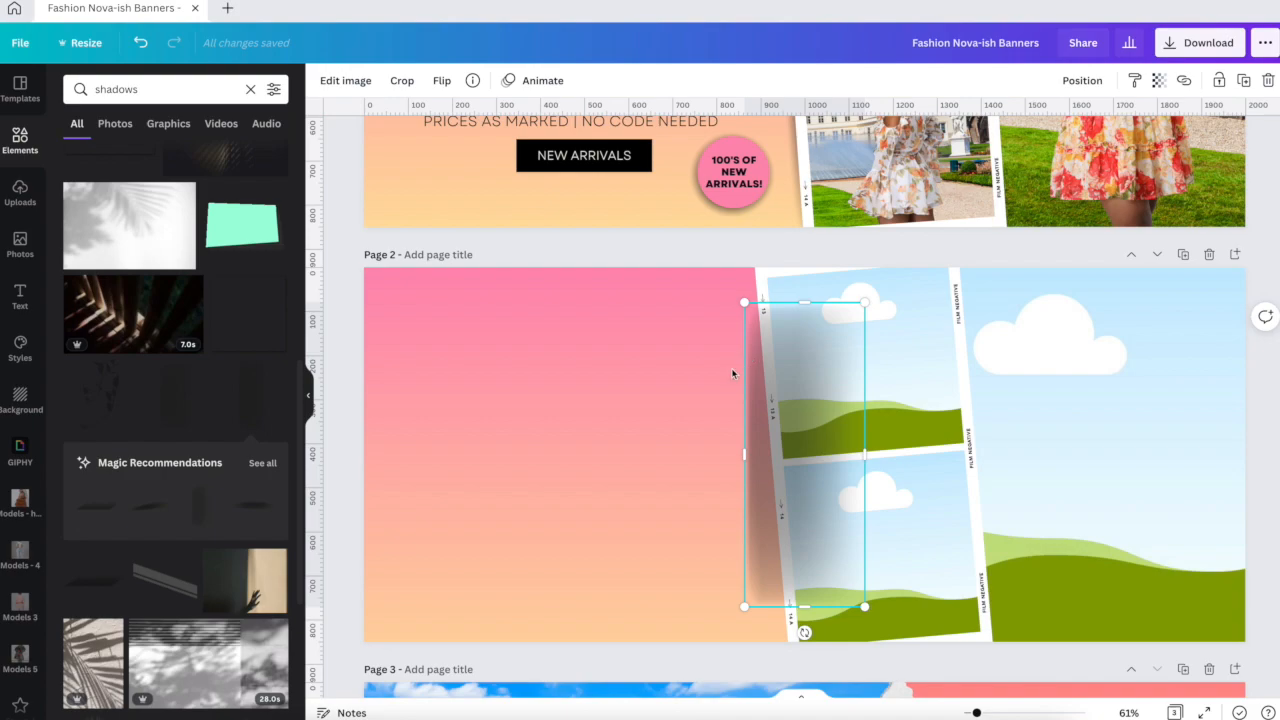
Step: Enlarge the shadow to the film frame's height, tilt it to match and align it along the frame's left edge
{"action": "left_click_drag", "start_coordinate": [797, 364], "coordinate": [774, 362]}
{"action": "left_click_drag", "start_coordinate": [837, 303], "coordinate": [861, 249]}
{"action": "left_click_drag", "start_coordinate": [860, 601], "coordinate": [879, 649]}
{"action": "left_click_drag", "start_coordinate": [800, 674], "coordinate": [820, 675]}
{"action": "left_click_drag", "start_coordinate": [762, 559], "coordinate": [796, 562]}
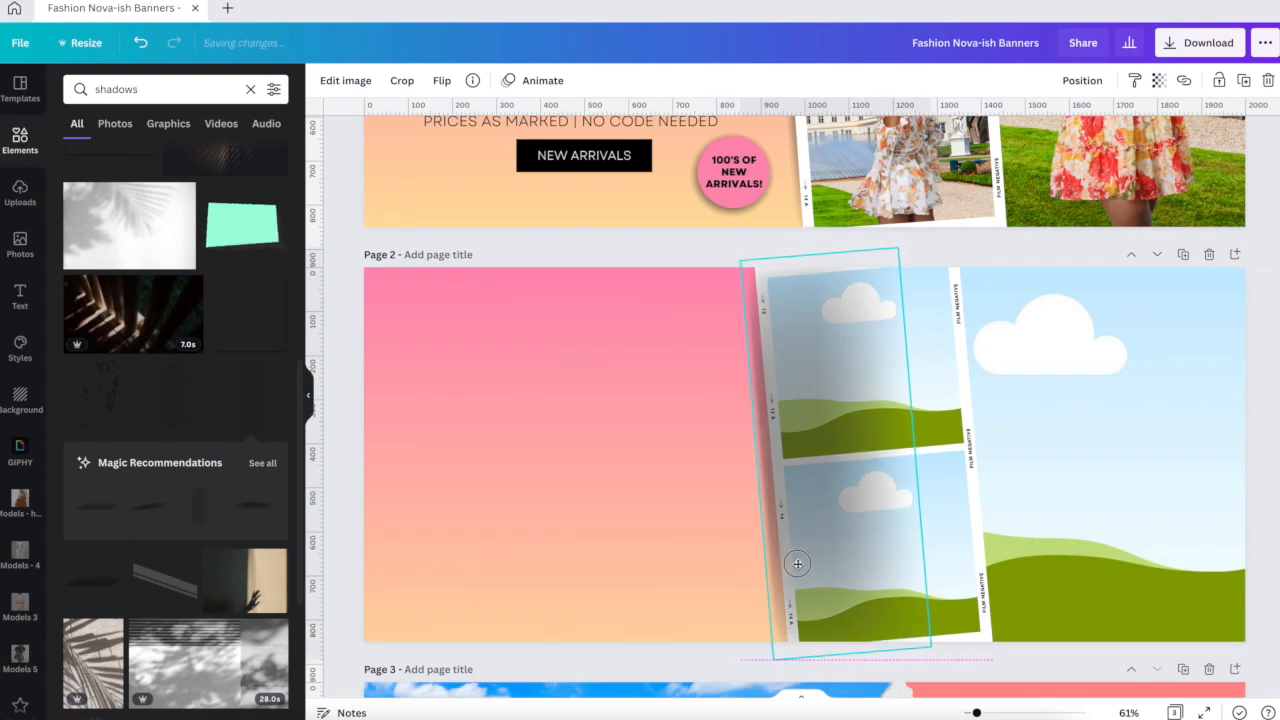
Step: Send the shadow to the back, bring it forward one level above the gradient and lock it
{"action": "left_click", "coordinate": [1109, 82]}
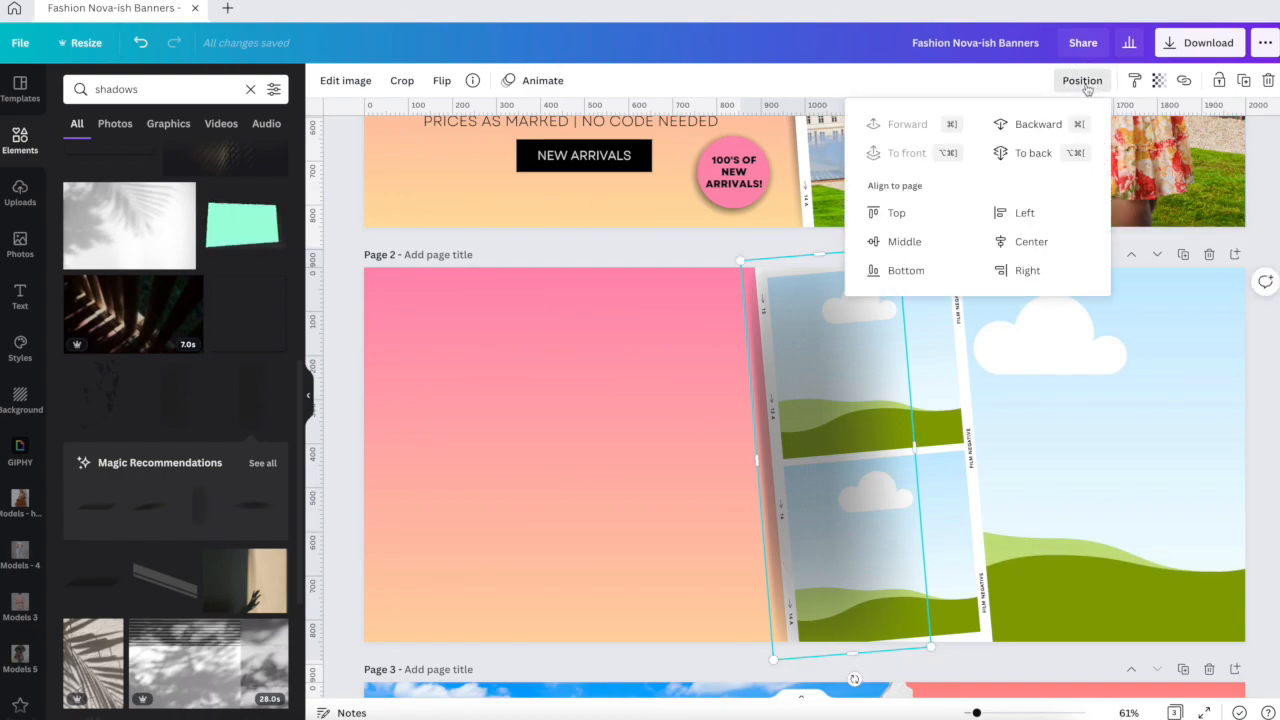
{"action": "left_click", "coordinate": [1033, 154]}
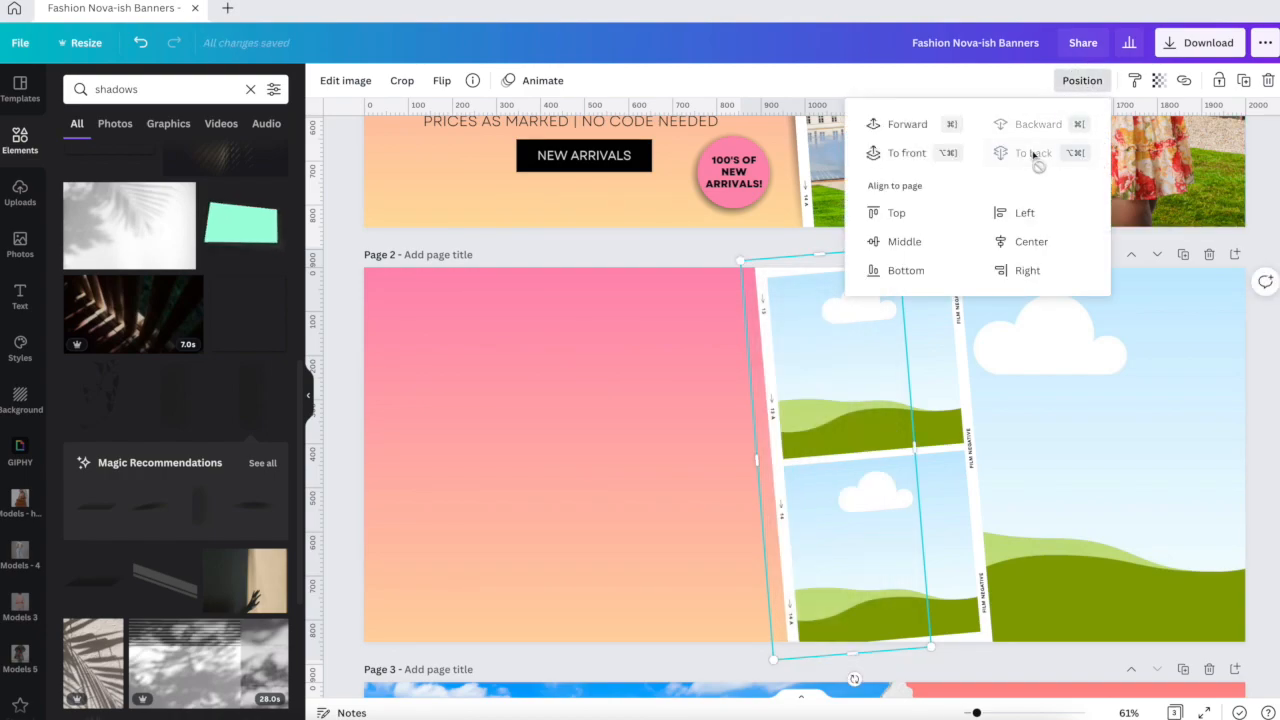
{"action": "left_click", "coordinate": [907, 124]}
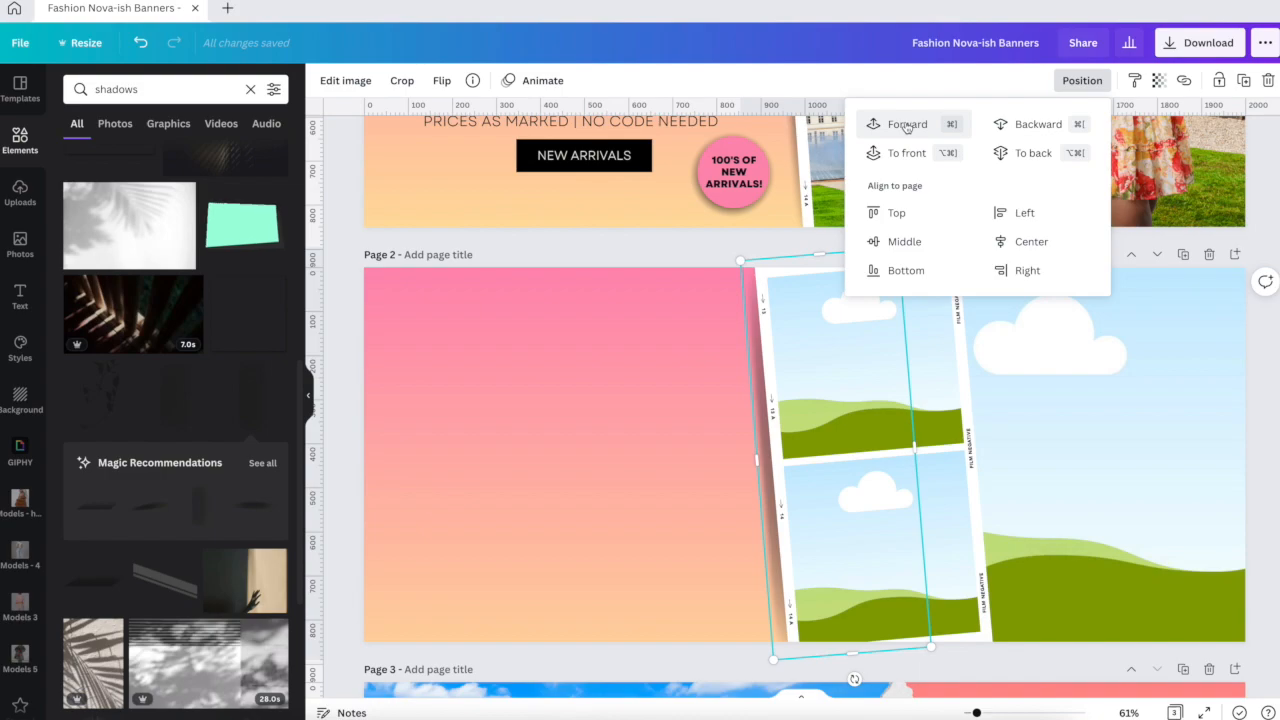
{"action": "left_click", "coordinate": [1217, 82]}
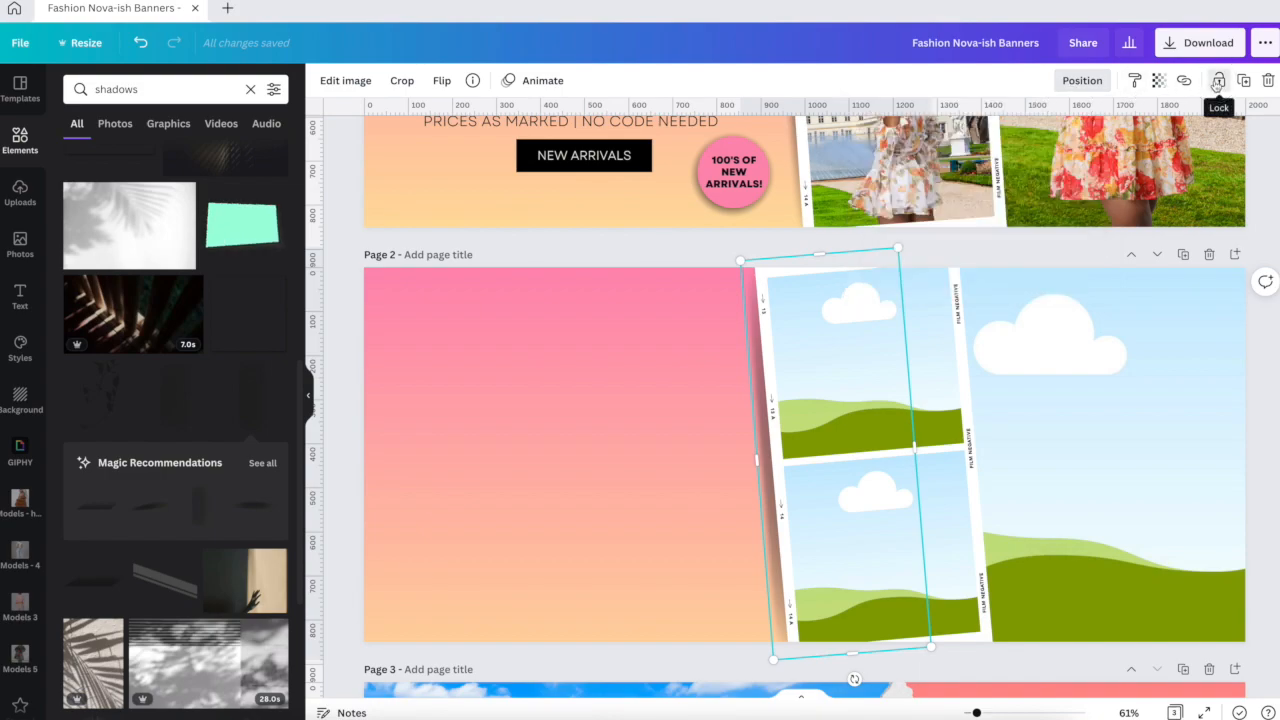
{"action": "left_click", "coordinate": [1217, 82]}
Step: Unlock the shadow, nudge it slightly right so less shows beside the film frame, and lock it again
{"action": "scroll", "coordinate": [1155, 260], "scroll_direction": "up", "scroll_amount": 2}
{"action": "scroll", "coordinate": [1153, 291], "scroll_direction": "down", "scroll_amount": 1}
{"action": "scroll", "coordinate": [1153, 291], "scroll_direction": "down", "scroll_amount": 2}
{"action": "left_click", "coordinate": [761, 374]}
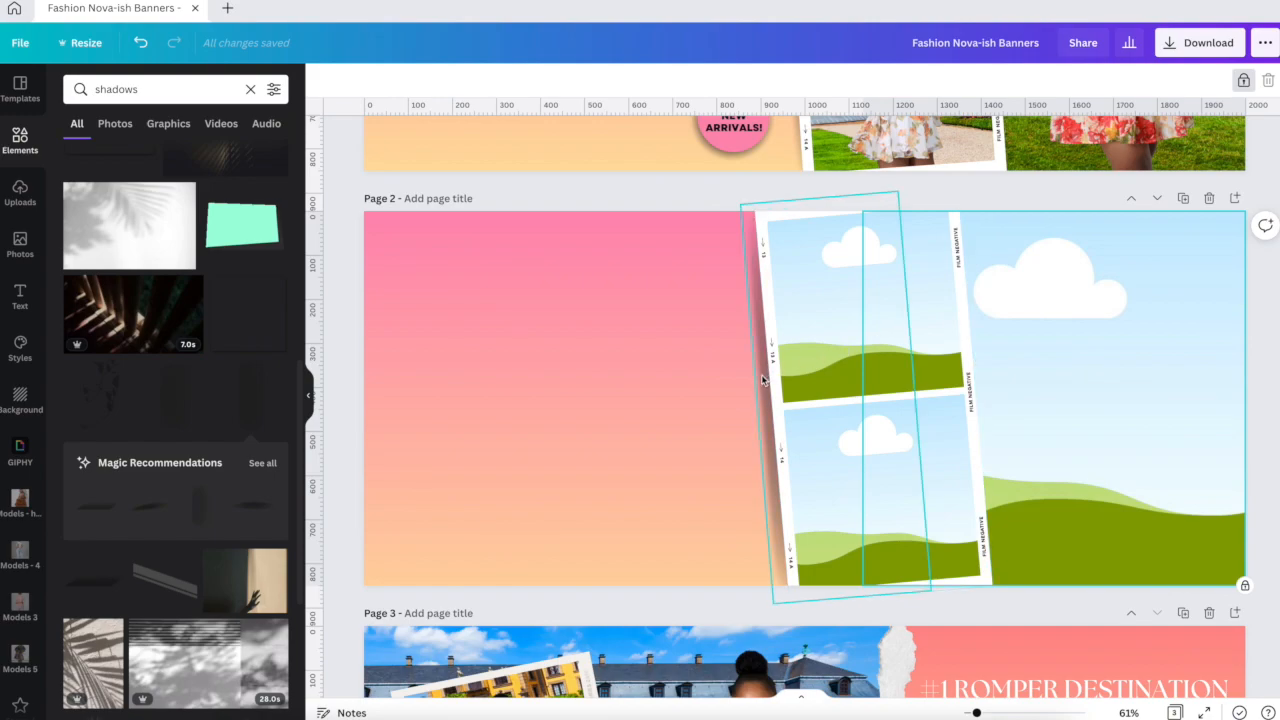
{"action": "left_click", "coordinate": [1242, 80]}
{"action": "left_click_drag", "start_coordinate": [800, 357], "coordinate": [808, 348]}
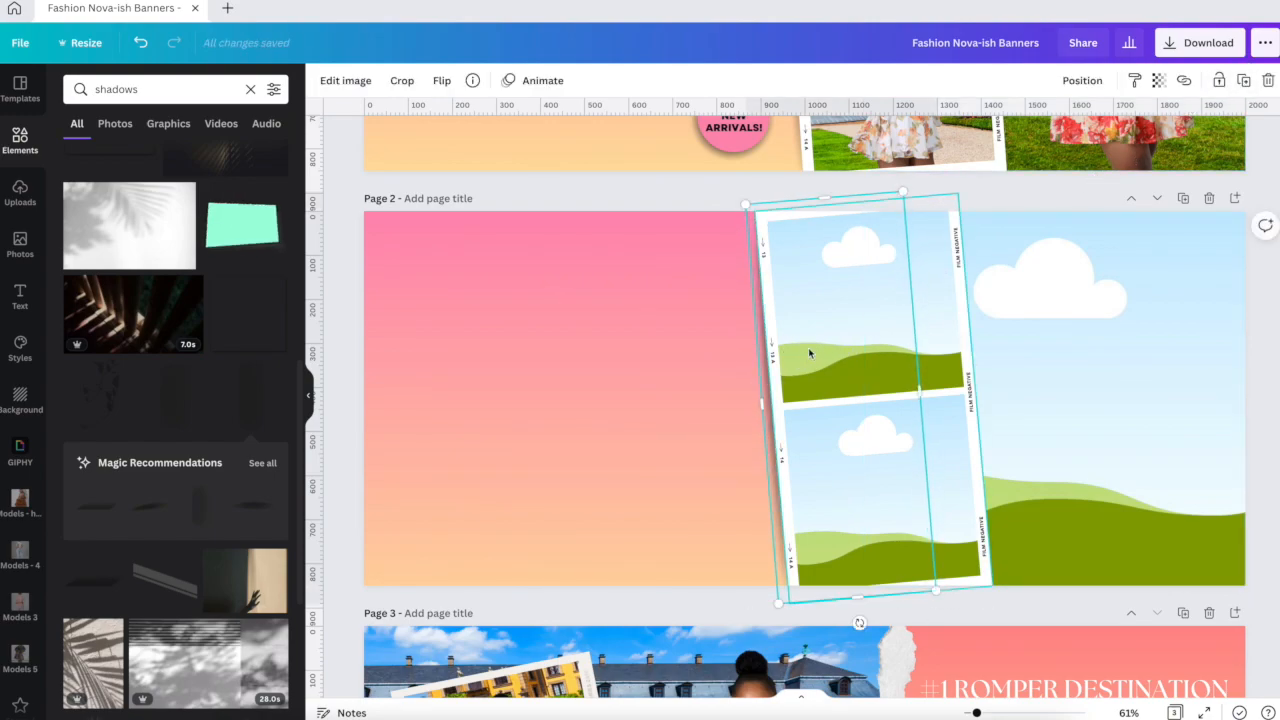
{"action": "left_click", "coordinate": [1218, 82]}
{"action": "left_click", "coordinate": [1077, 208]}
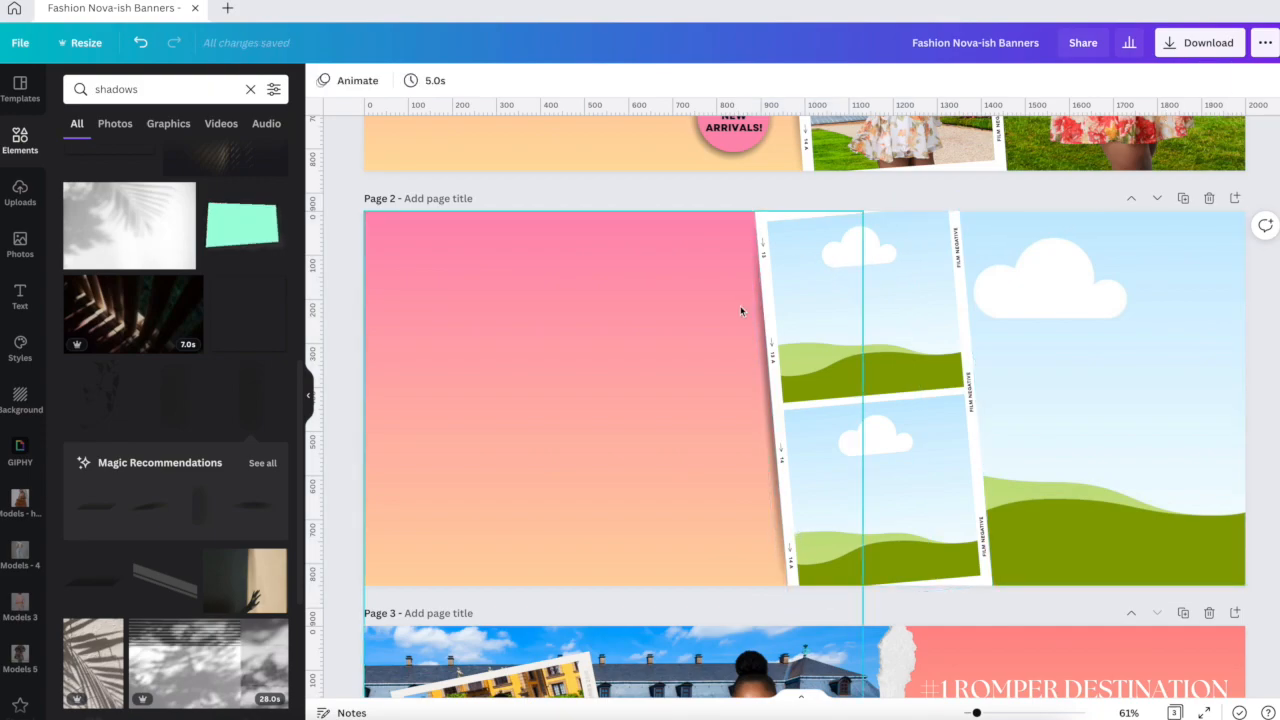
Step: Add a subheading text box to page 2 and move it onto the upper part of the pink gradient
{"action": "scroll", "coordinate": [459, 426], "scroll_direction": "up", "scroll_amount": 4}
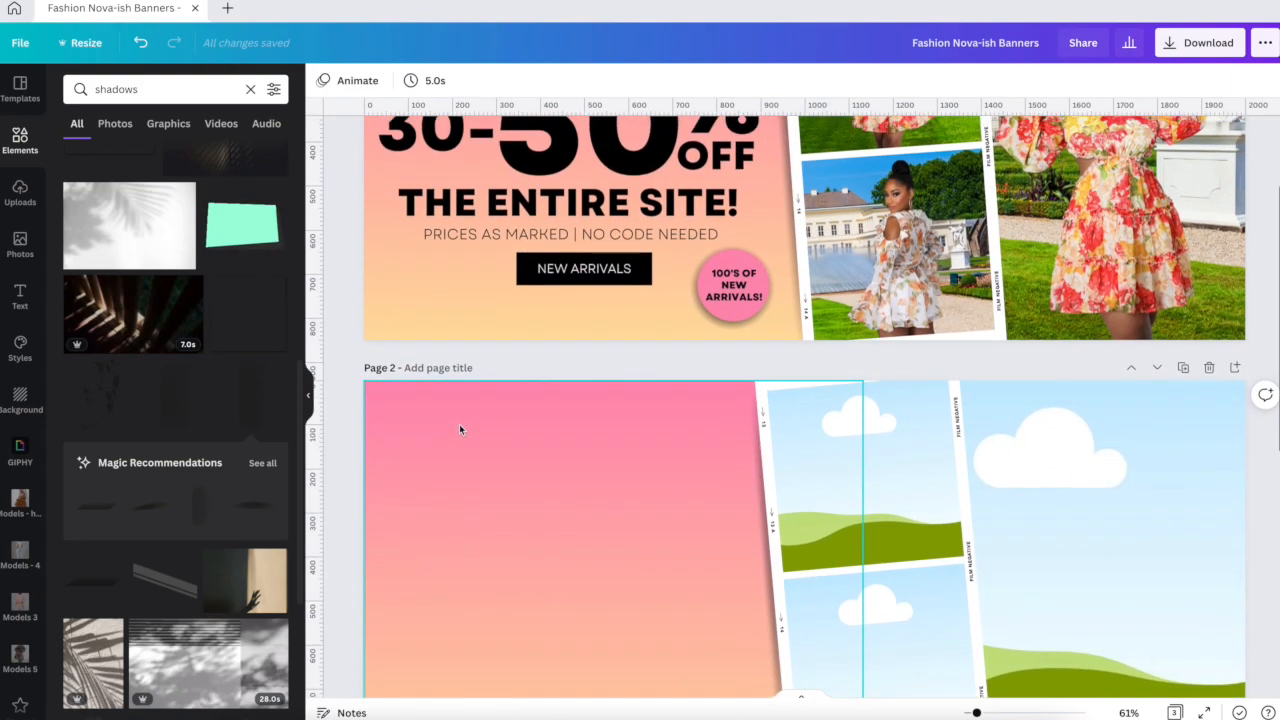
{"action": "scroll", "coordinate": [456, 443], "scroll_direction": "up", "scroll_amount": 4}
{"action": "scroll", "coordinate": [456, 443], "scroll_direction": "down", "scroll_amount": 5}
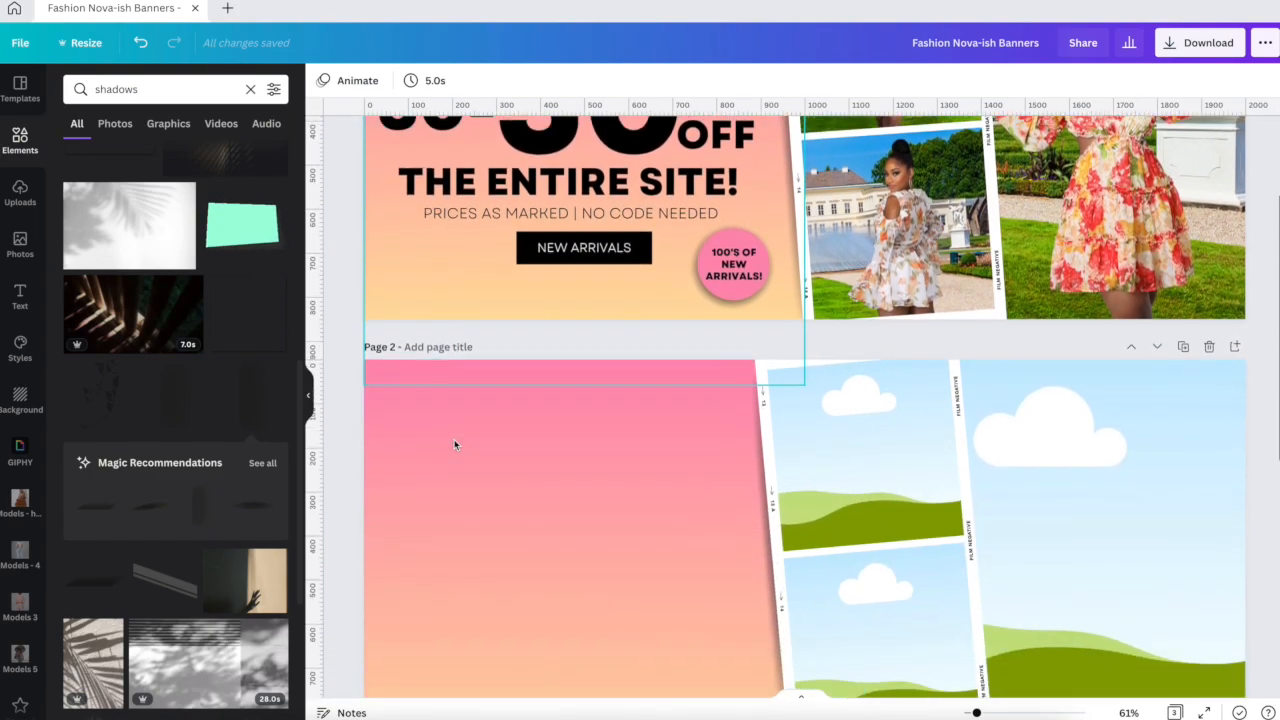
{"action": "left_click", "coordinate": [19, 297]}
{"action": "scroll", "coordinate": [494, 495], "scroll_direction": "down", "scroll_amount": 4}
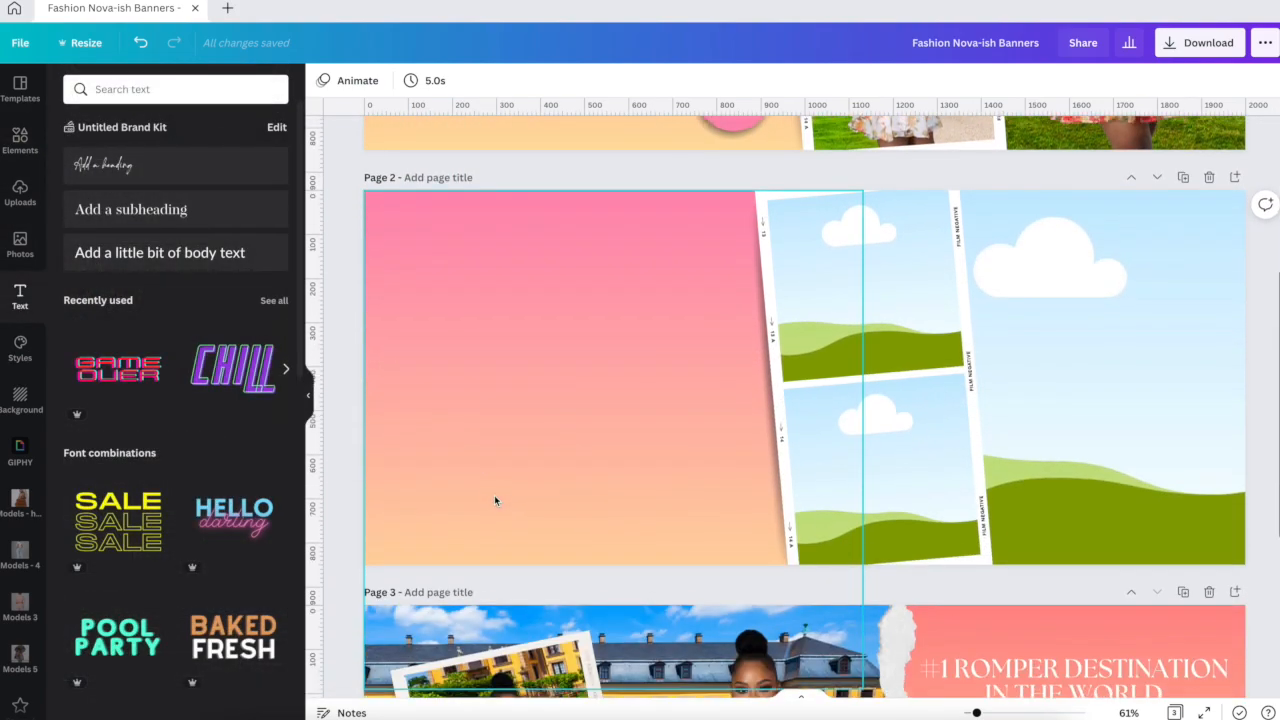
{"action": "left_click", "coordinate": [155, 210]}
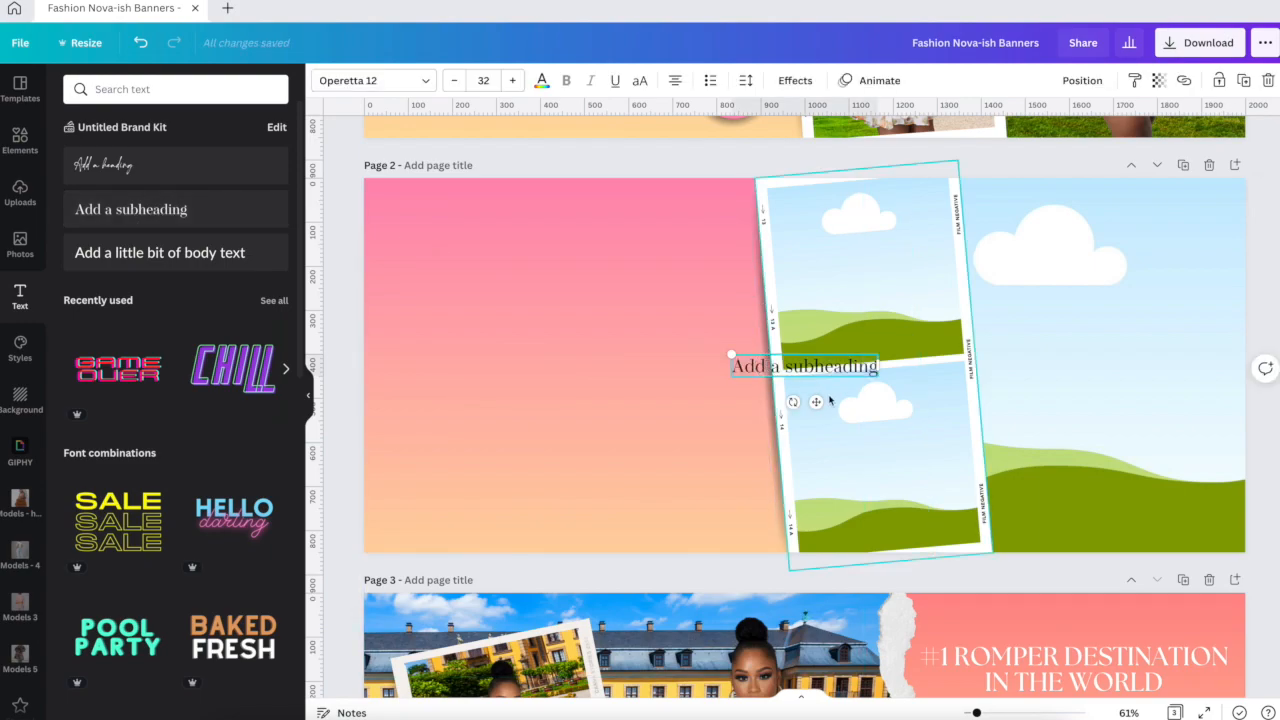
{"action": "left_click_drag", "start_coordinate": [817, 401], "coordinate": [566, 336]}
Step: Replace the subheading's placeholder text with "spring fever event", following the first banner
{"action": "scroll", "coordinate": [580, 340], "scroll_direction": "up", "scroll_amount": 3}
{"action": "scroll", "coordinate": [589, 344], "scroll_direction": "down", "scroll_amount": 2}
{"action": "scroll", "coordinate": [589, 344], "scroll_direction": "up", "scroll_amount": 4}
{"action": "scroll", "coordinate": [589, 344], "scroll_direction": "down", "scroll_amount": 3}
{"action": "double_click", "coordinate": [551, 476]}
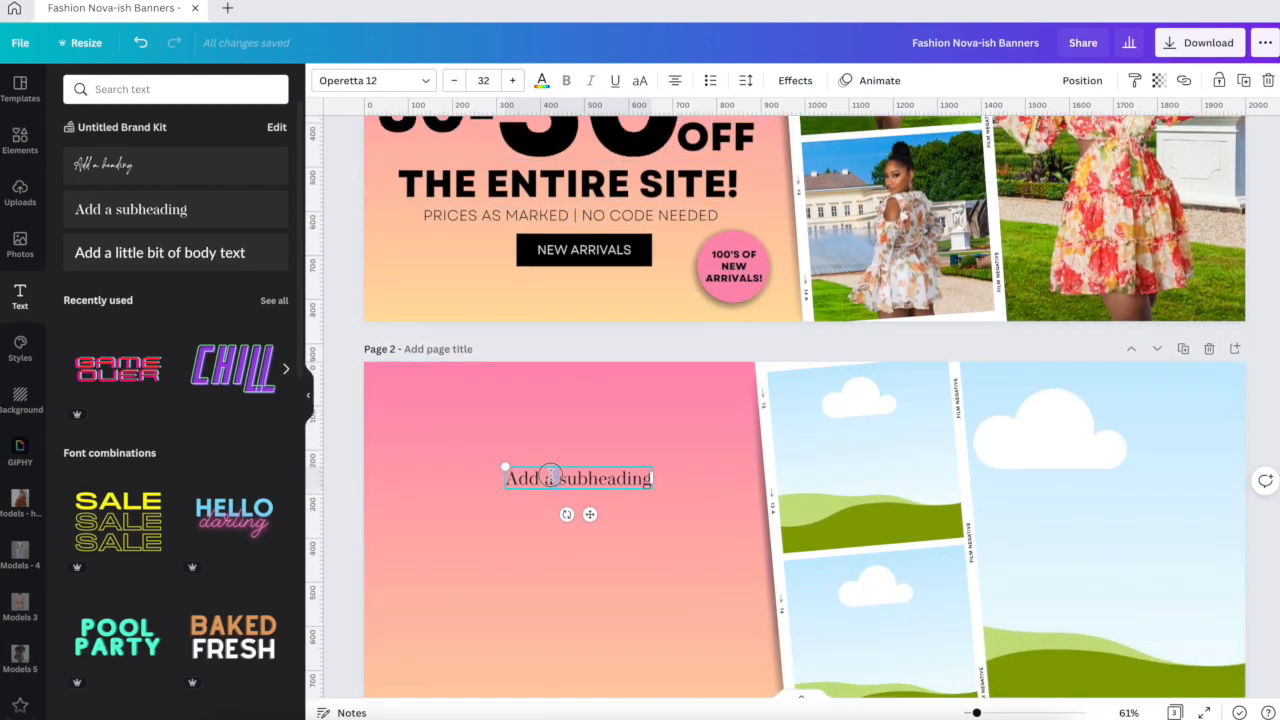
{"action": "type", "text": "spring fever ever"}
{"action": "key", "text": "BackSpace"}
{"action": "type", "text": "nt"}
{"action": "left_click", "coordinate": [582, 535]}
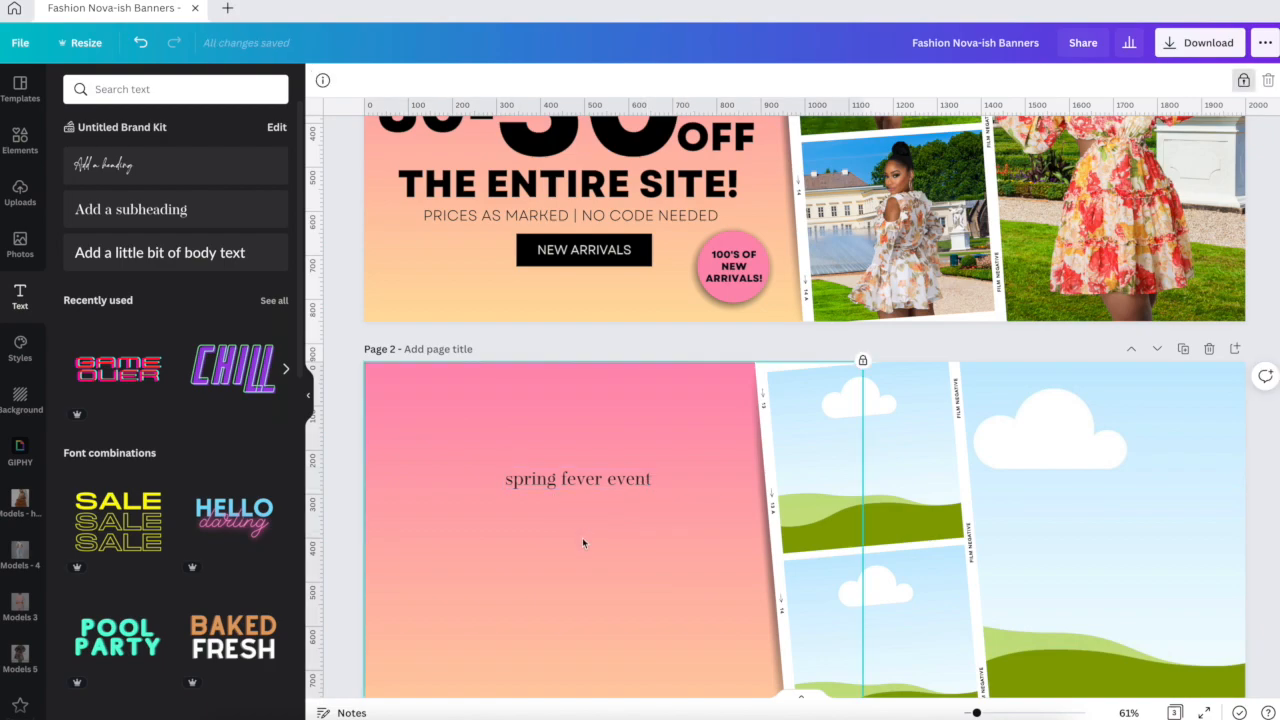
Step: Change the "spring fever event" text on page 2 to all uppercase, matching the first banner
{"action": "scroll", "coordinate": [582, 541], "scroll_direction": "up", "scroll_amount": 3}
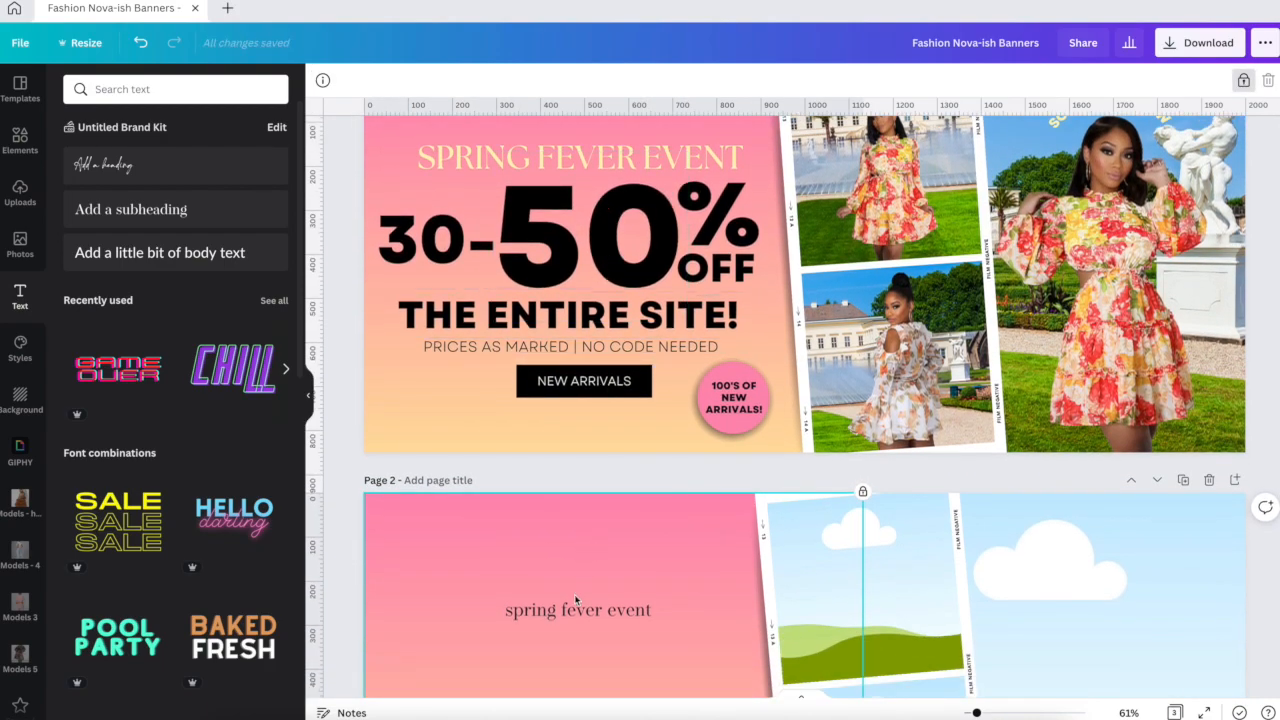
{"action": "left_click", "coordinate": [575, 602]}
{"action": "left_click", "coordinate": [638, 81]}
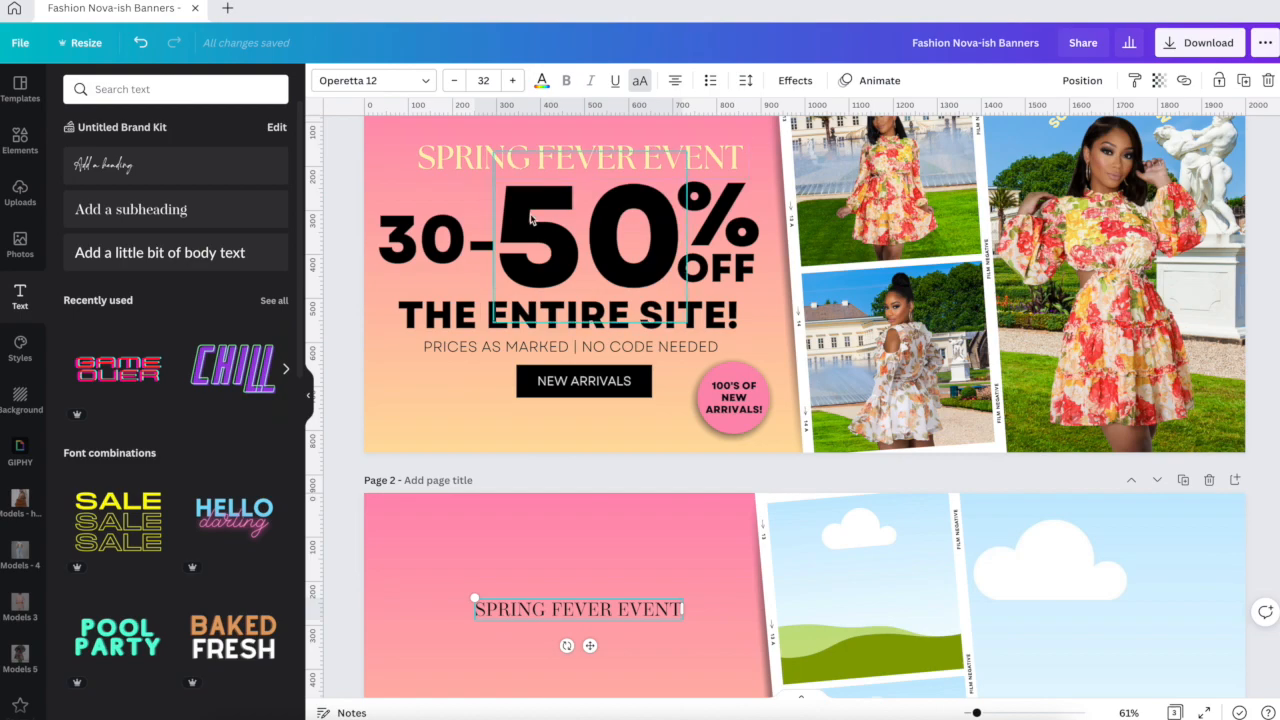
Step: Check the first banner's heading font and set the page 2 "SPRING FEVER EVENT" heading to The Seasons
{"action": "left_click", "coordinate": [506, 162]}
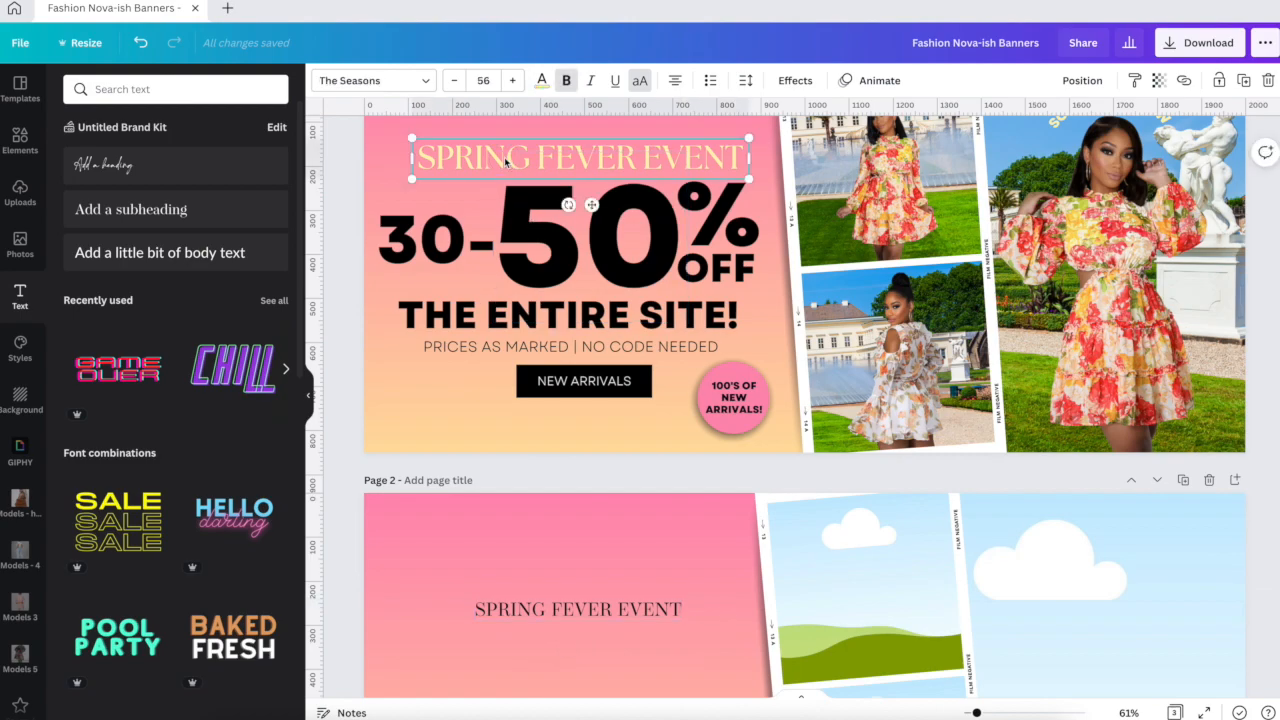
{"action": "left_click", "coordinate": [525, 609]}
{"action": "left_click", "coordinate": [415, 89]}
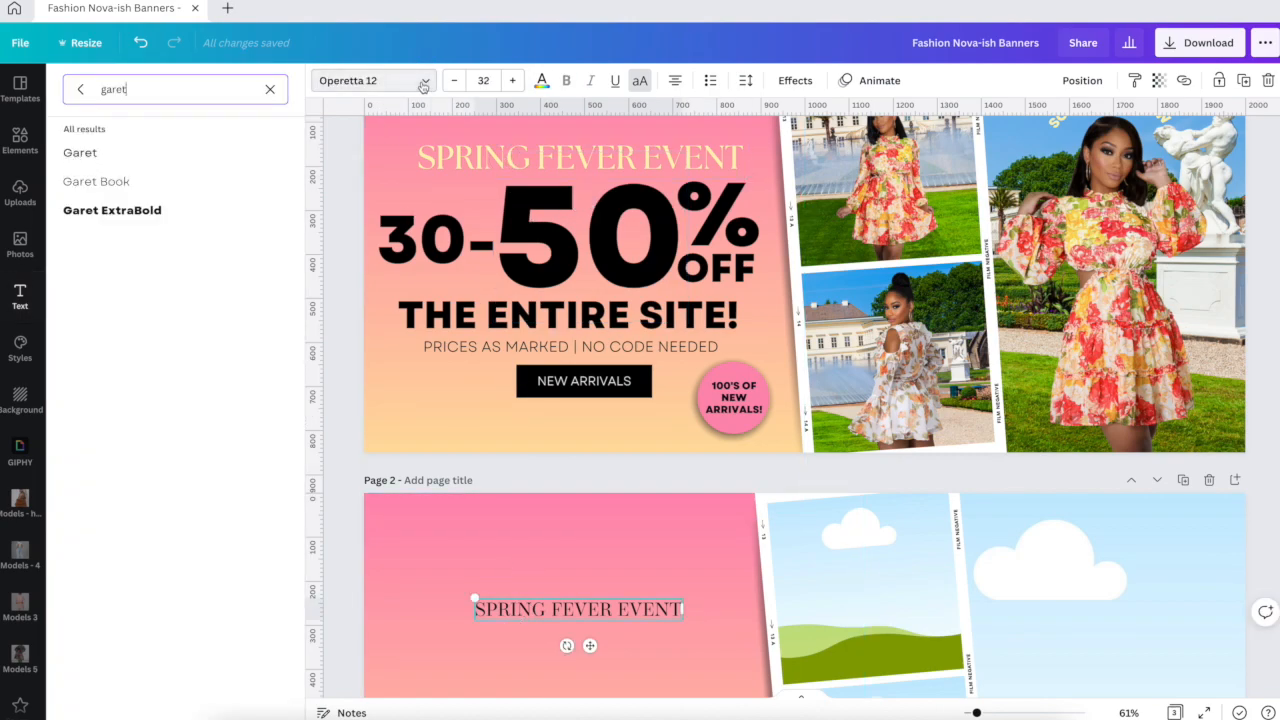
{"action": "left_click", "coordinate": [273, 89]}
{"action": "type", "text": "The sea"}
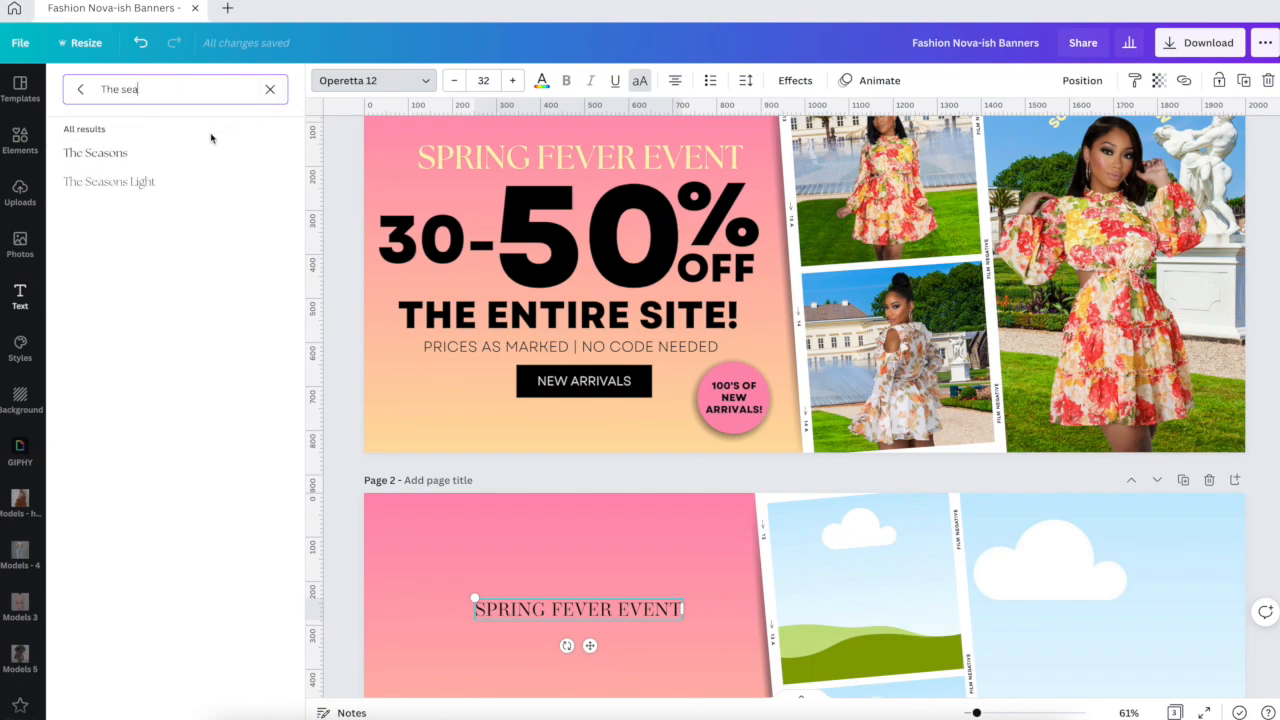
{"action": "left_click", "coordinate": [143, 155]}
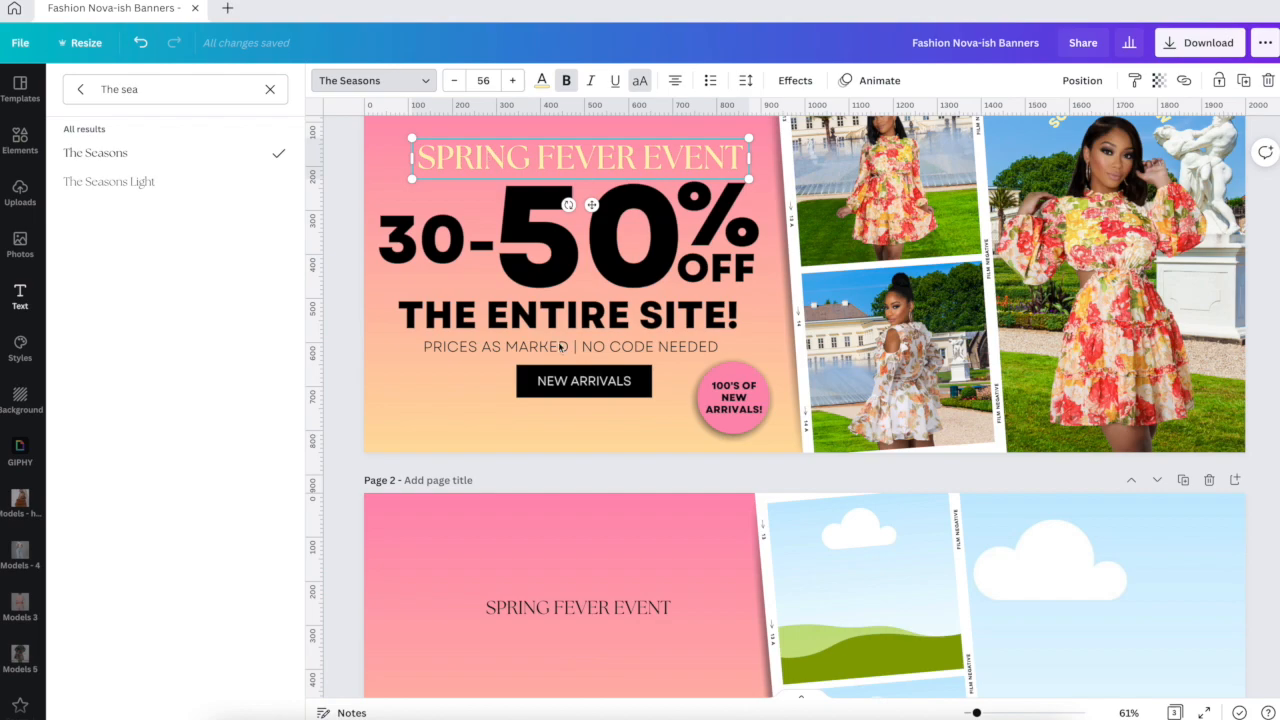
Step: Set the page 2 heading's font size to 52 and color it with the pale yellow document color
{"action": "left_click", "coordinate": [483, 81]}
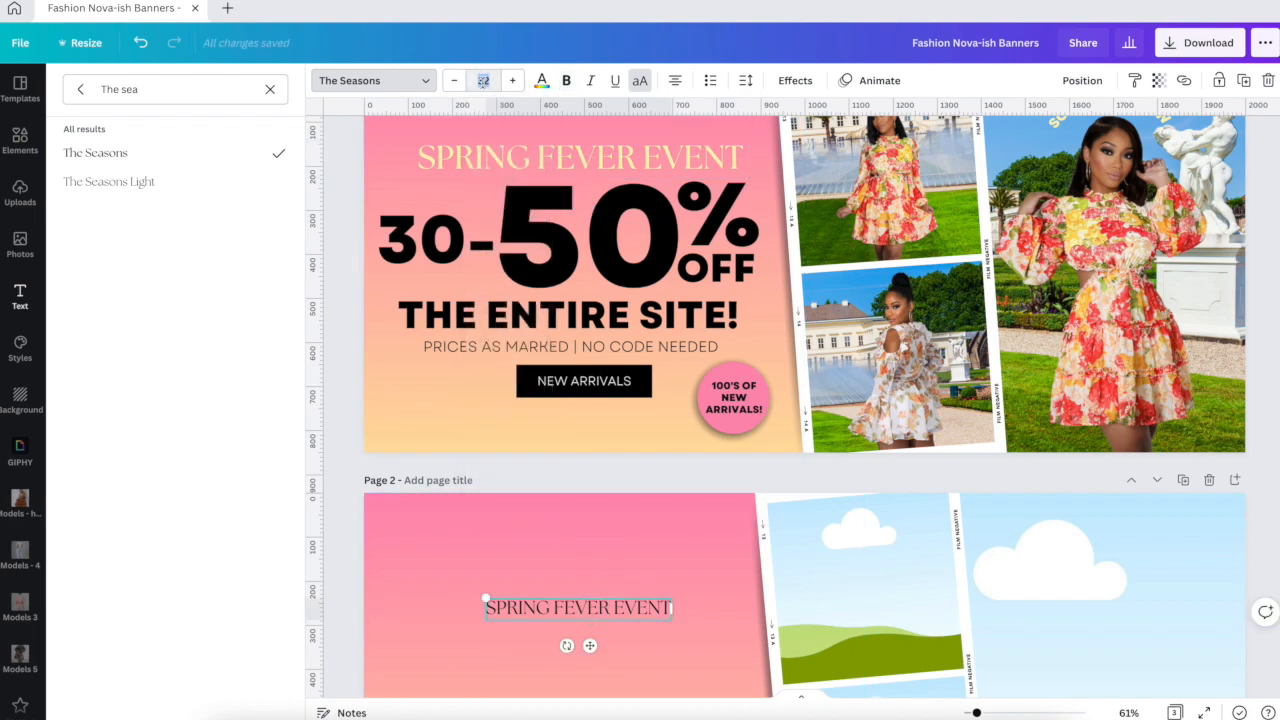
{"action": "type", "text": "52"}
{"action": "key", "text": "Return"}
{"action": "left_click", "coordinate": [541, 80]}
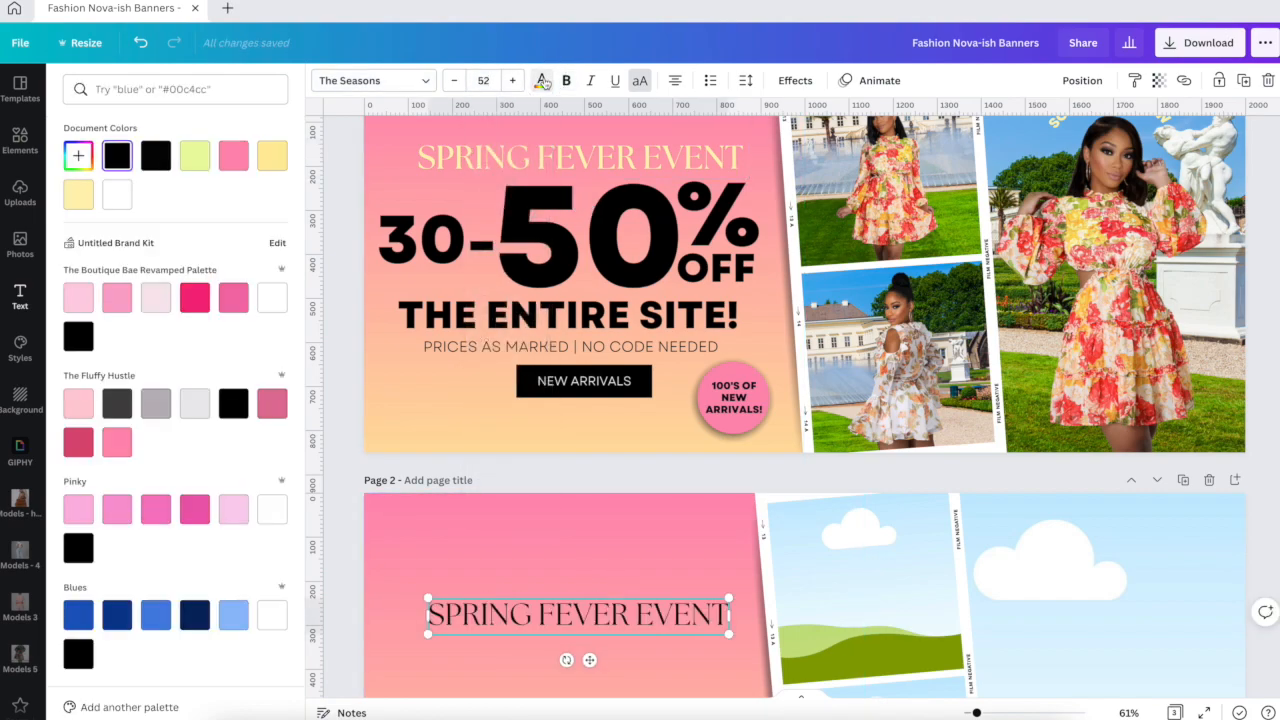
{"action": "left_click", "coordinate": [82, 198]}
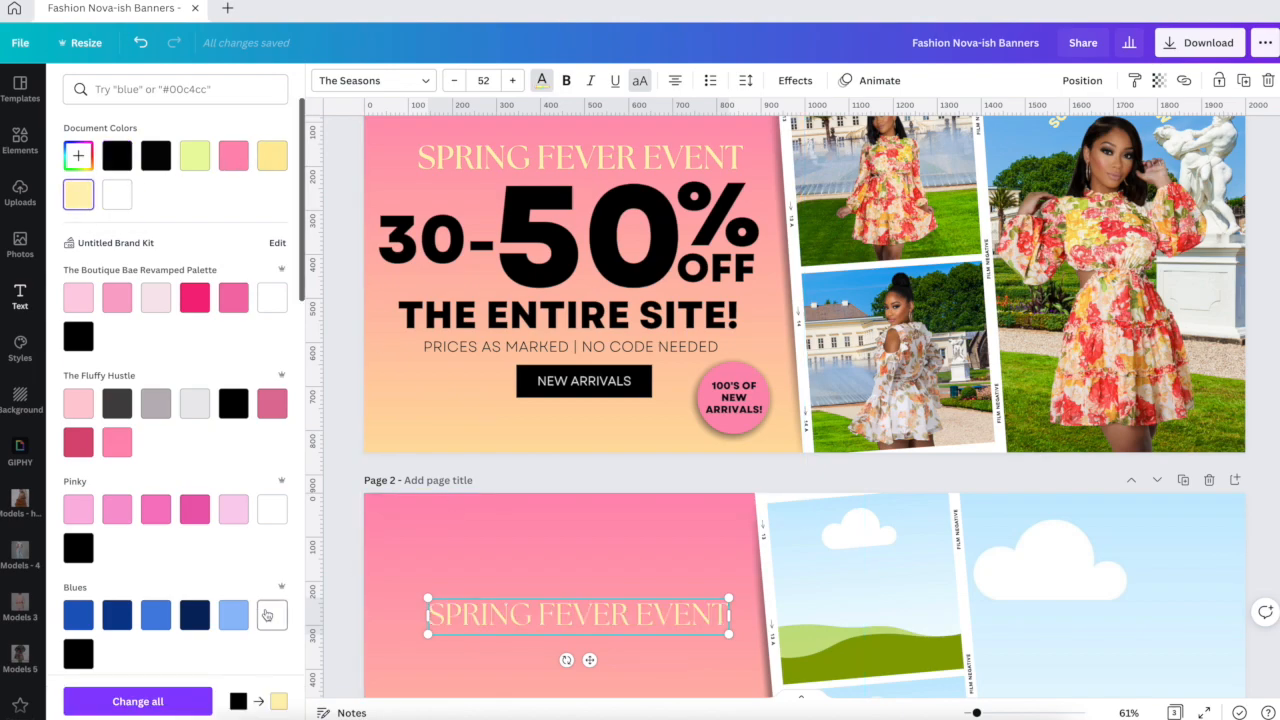
Step: Move the "SPRING FEVER EVENT" heading up near the top of the page 2 gradient and make it bold
{"action": "left_click", "coordinate": [502, 556]}
{"action": "left_click_drag", "start_coordinate": [524, 616], "coordinate": [520, 565]}
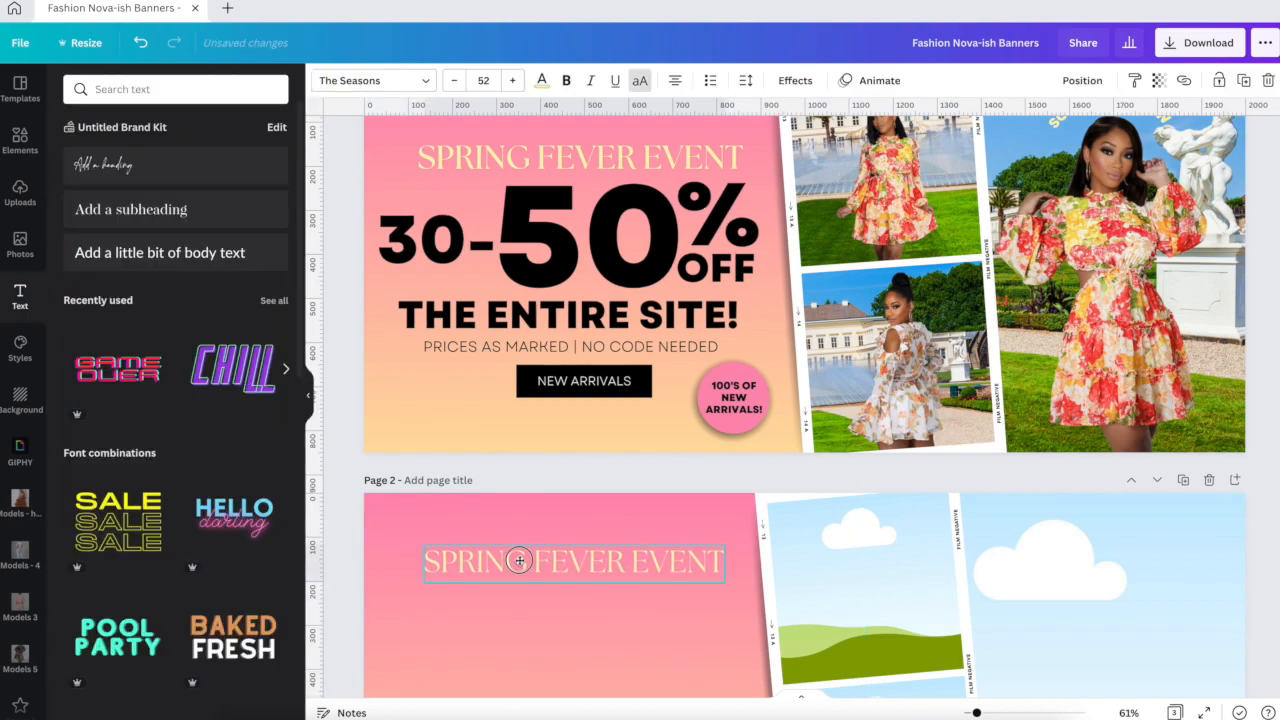
{"action": "left_click", "coordinate": [566, 80]}
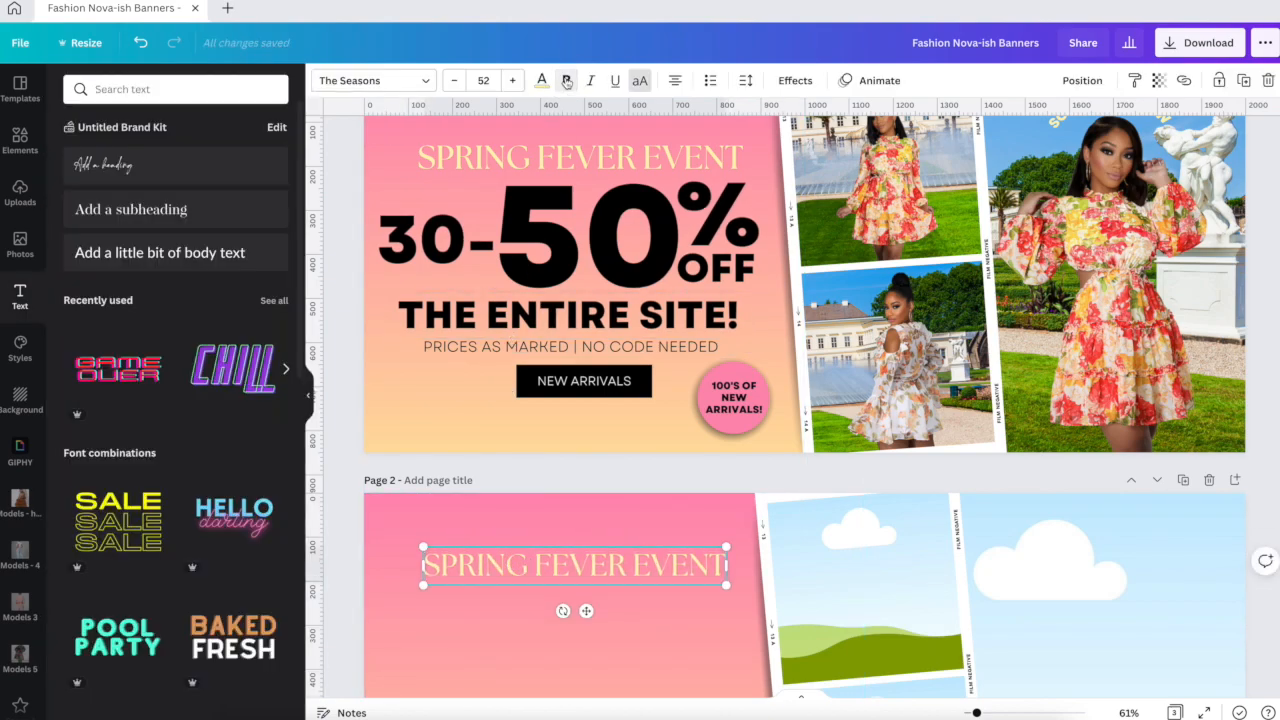
Step: Recolor the page 2 heading with the slightly deeper yellow document color, nudge it slightly left and deselect it
{"action": "left_click", "coordinate": [541, 80]}
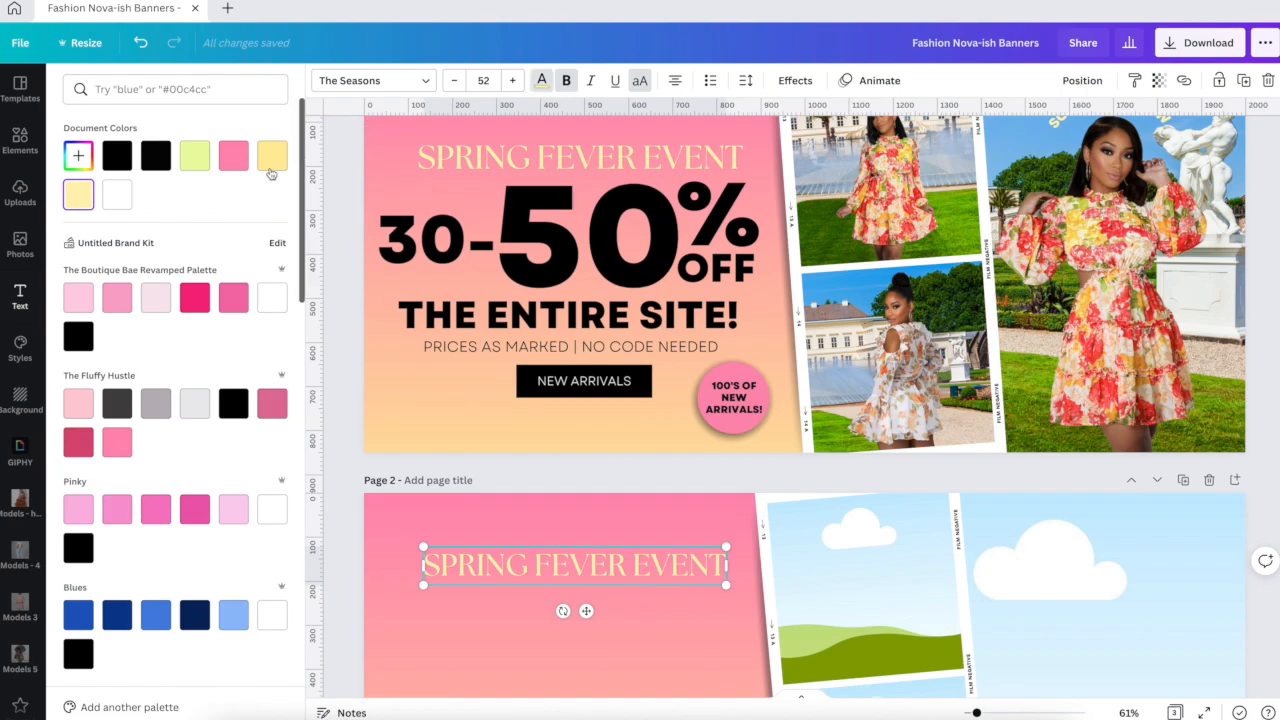
{"action": "left_click", "coordinate": [274, 158]}
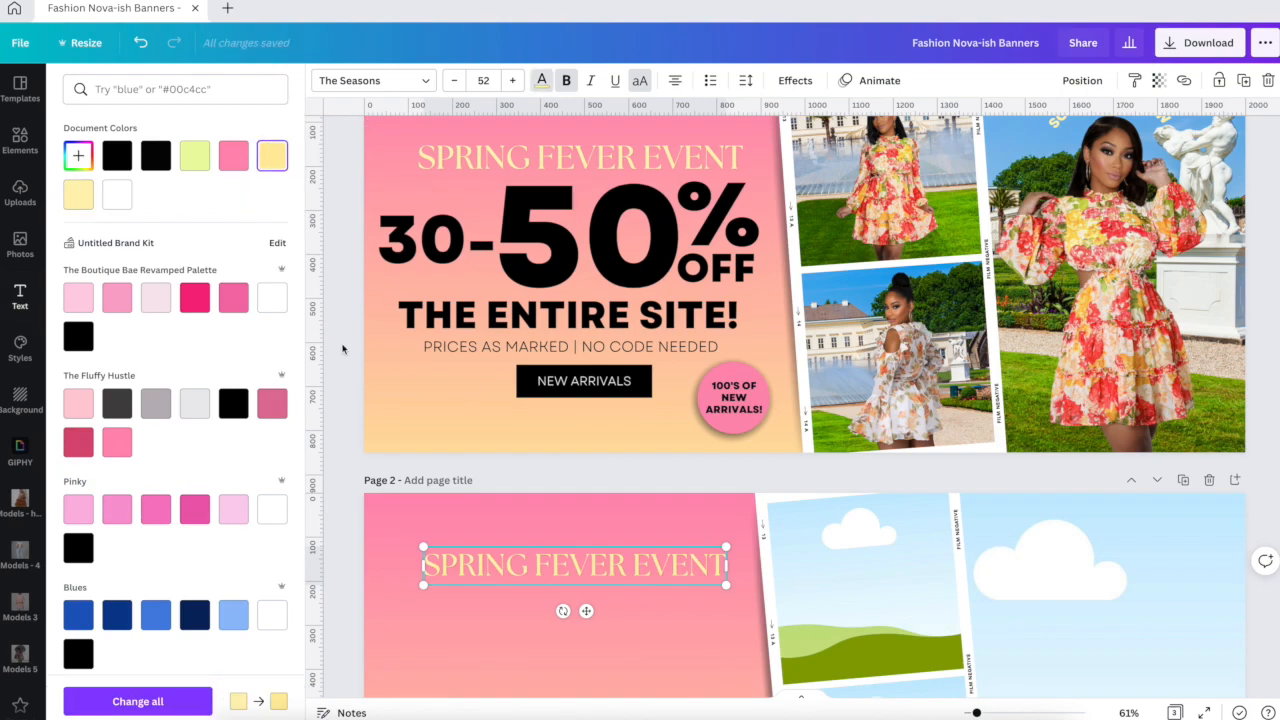
{"action": "mouse_move", "coordinate": [481, 568]}
{"action": "left_mouse_down"}
{"action": "mouse_move", "coordinate": [471, 546]}
{"action": "mouse_move", "coordinate": [479, 565]}
{"action": "left_mouse_up"}
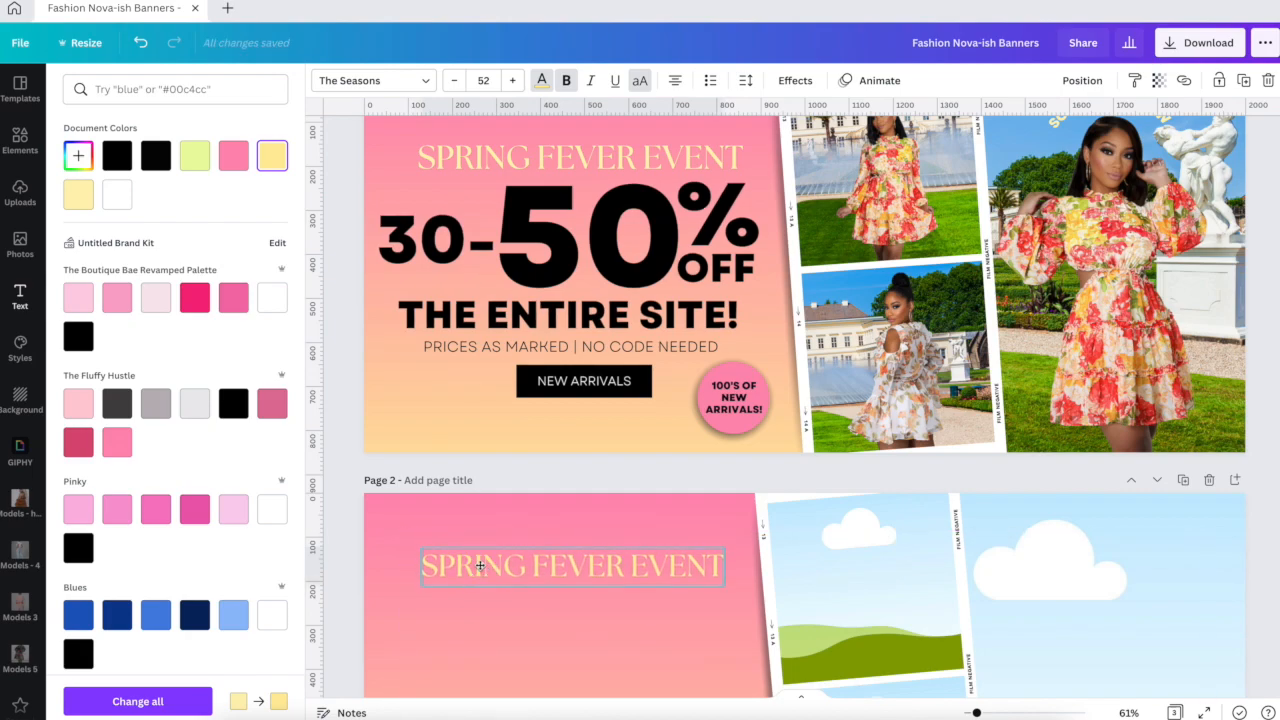
{"action": "scroll", "coordinate": [480, 566], "scroll_direction": "down", "scroll_amount": 1}
{"action": "left_click", "coordinate": [425, 590]}
Step: Add a body text box to page 2, move it below the heading and replace its text with "30-"
{"action": "scroll", "coordinate": [428, 557], "scroll_direction": "up", "scroll_amount": 1}
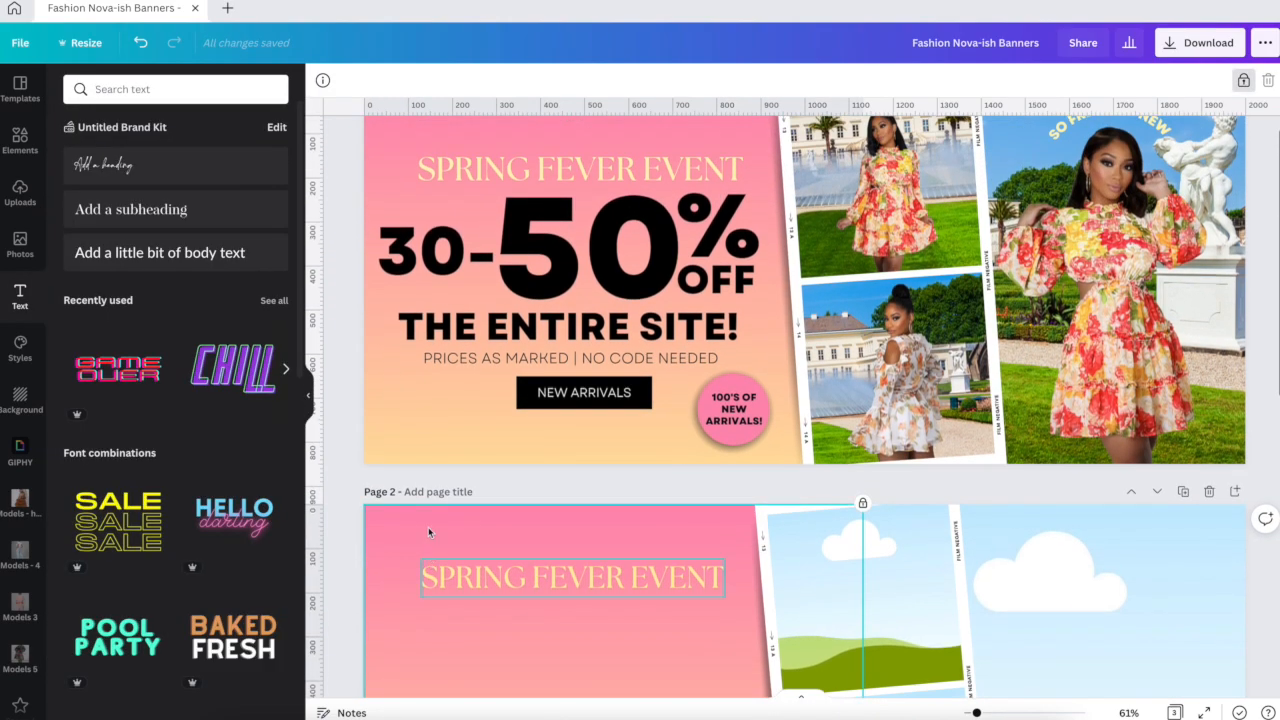
{"action": "left_click", "coordinate": [425, 240]}
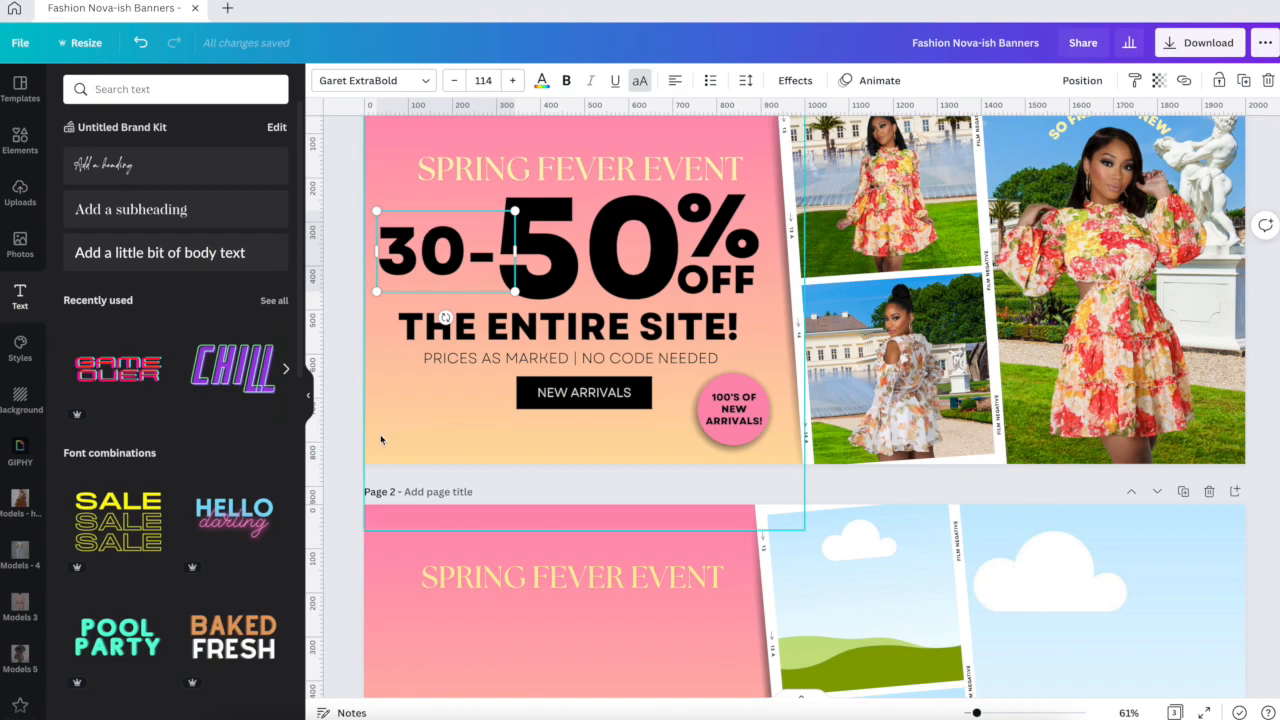
{"action": "scroll", "coordinate": [378, 516], "scroll_direction": "down", "scroll_amount": 2}
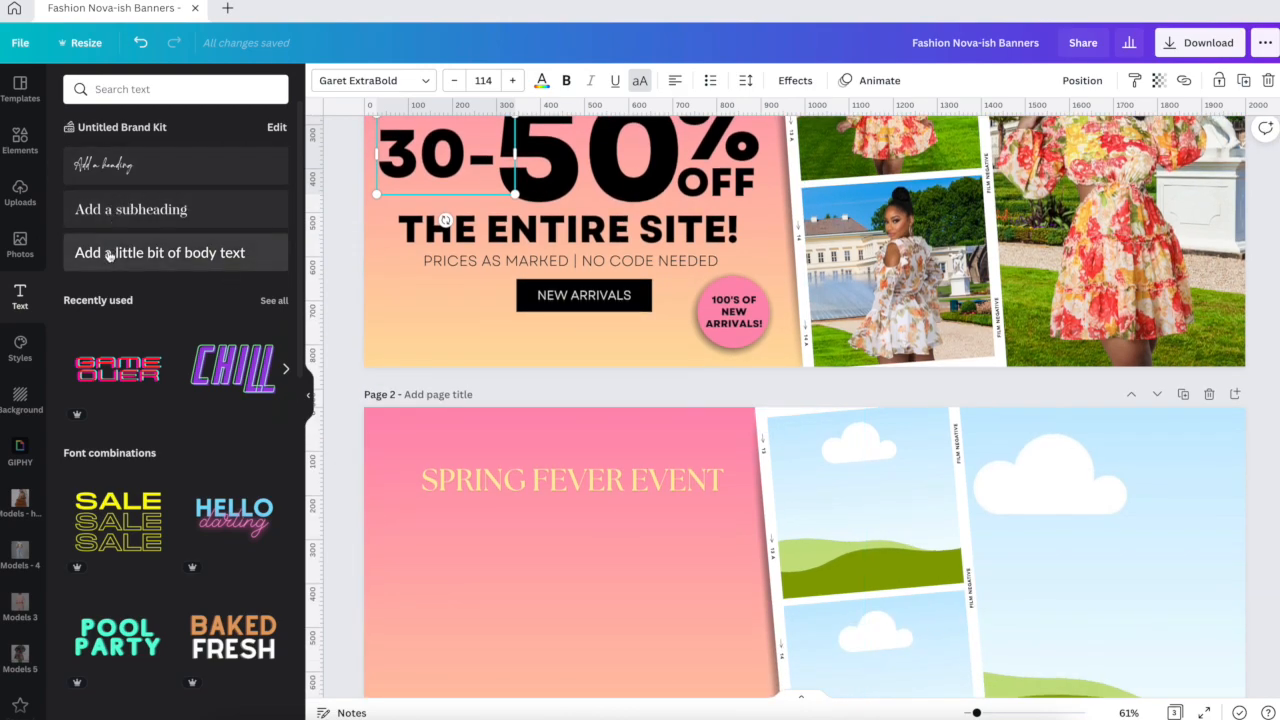
{"action": "left_click", "coordinate": [406, 553]}
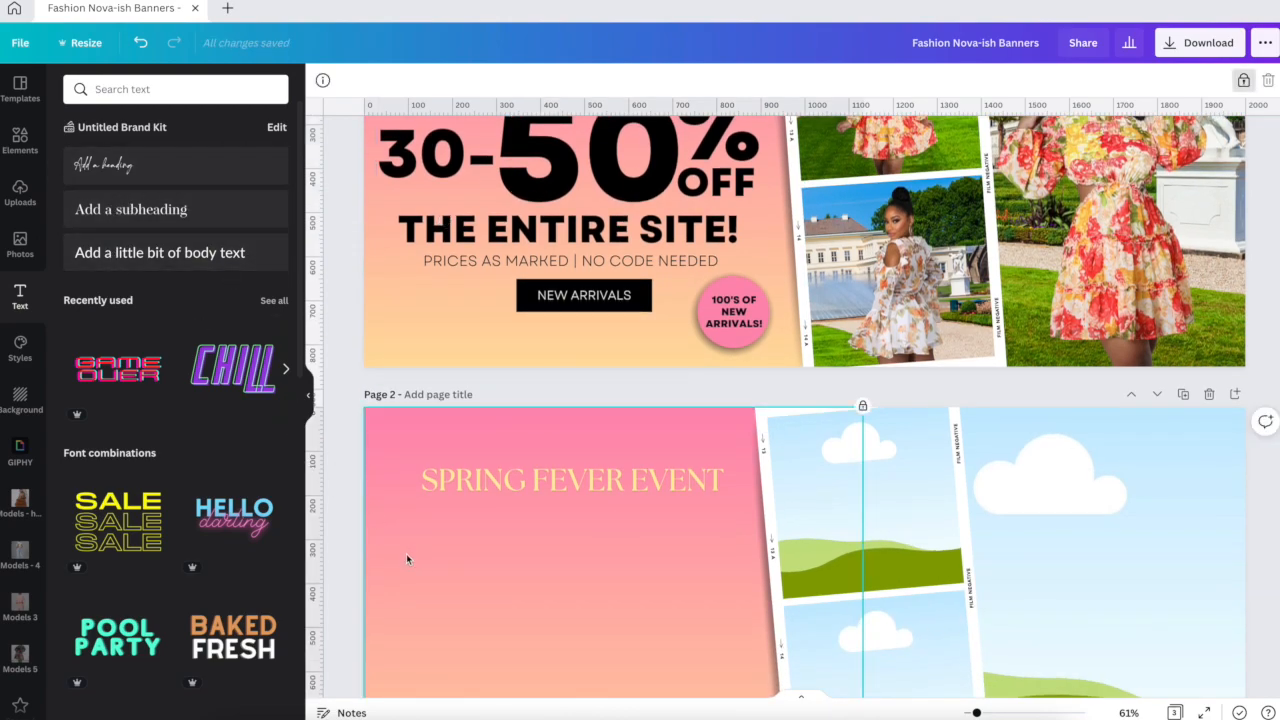
{"action": "left_click", "coordinate": [160, 256]}
{"action": "left_click_drag", "start_coordinate": [816, 589], "coordinate": [495, 587]}
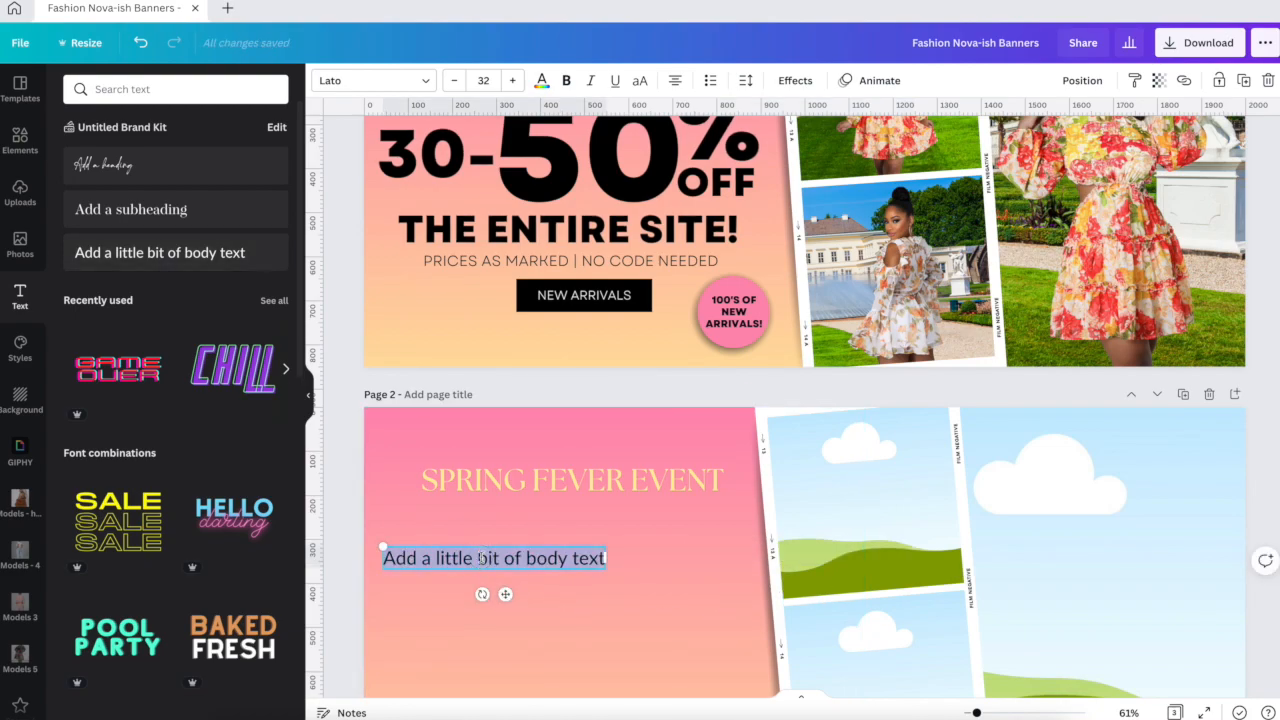
{"action": "type", "text": "30-"}
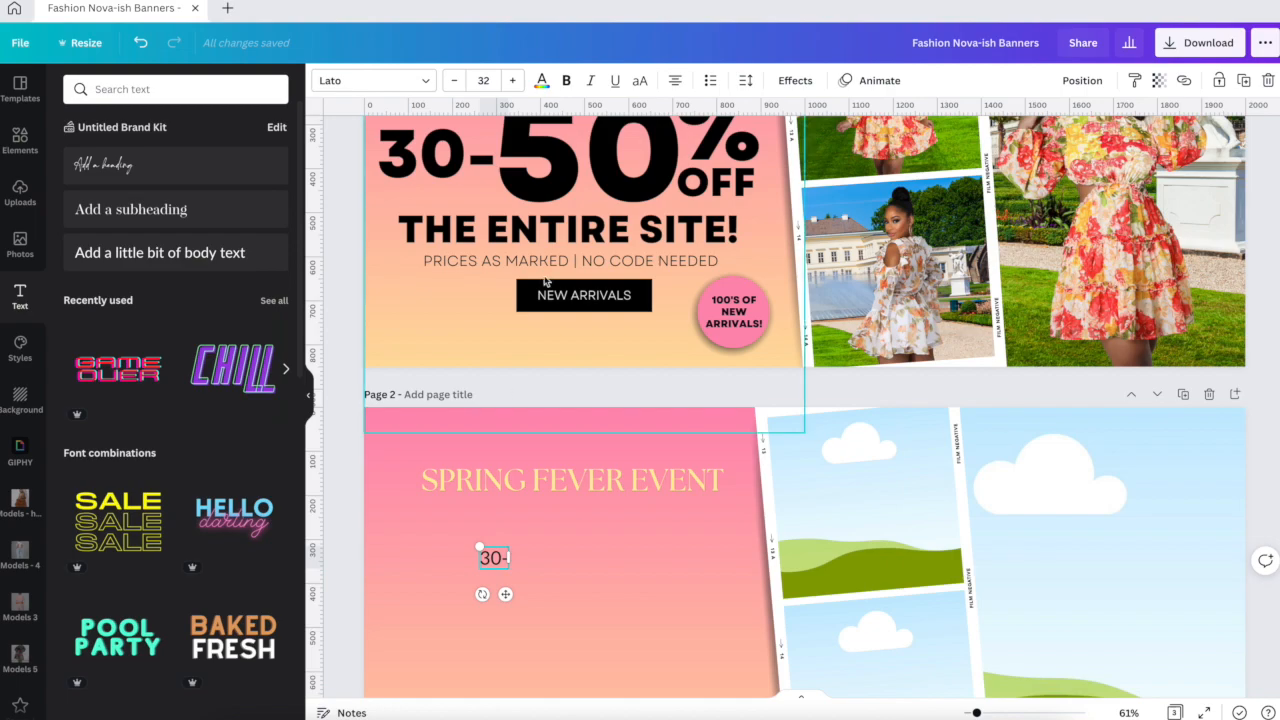
Step: Set the page 2 "30-" text to Garet ExtraBold at size 114, matching the first banner
{"action": "left_click", "coordinate": [433, 172]}
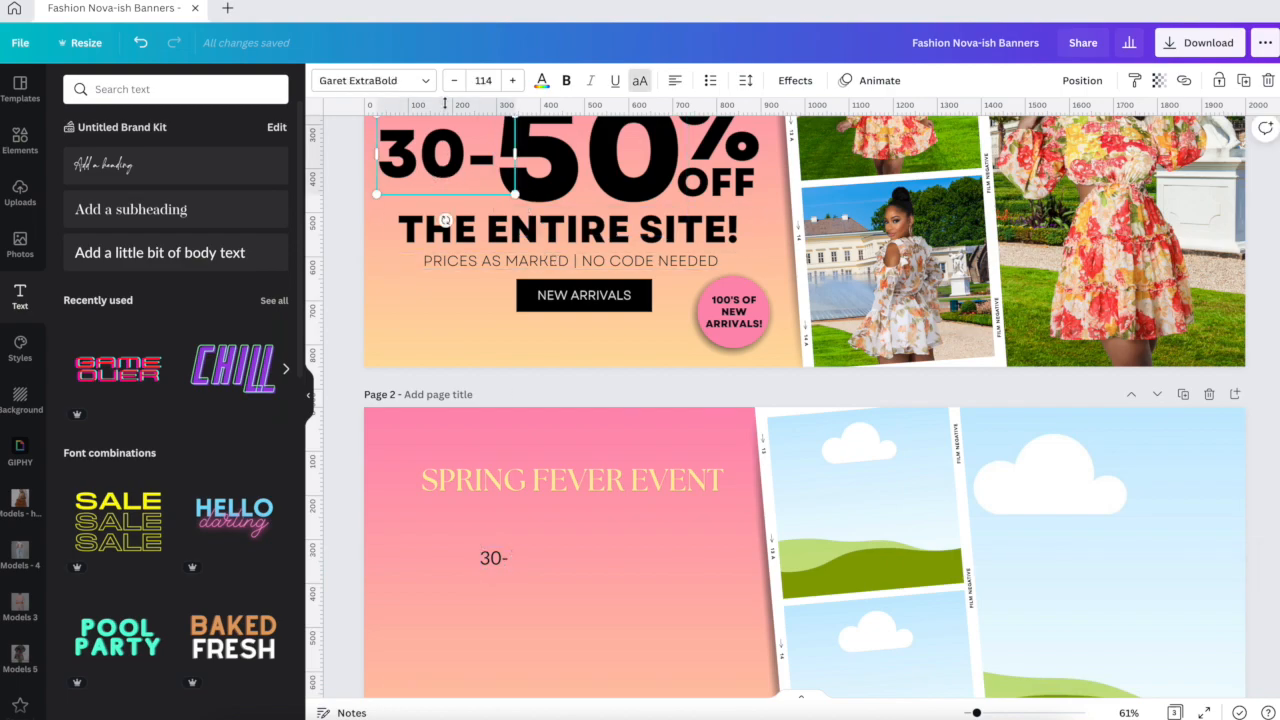
{"action": "left_click", "coordinate": [494, 563]}
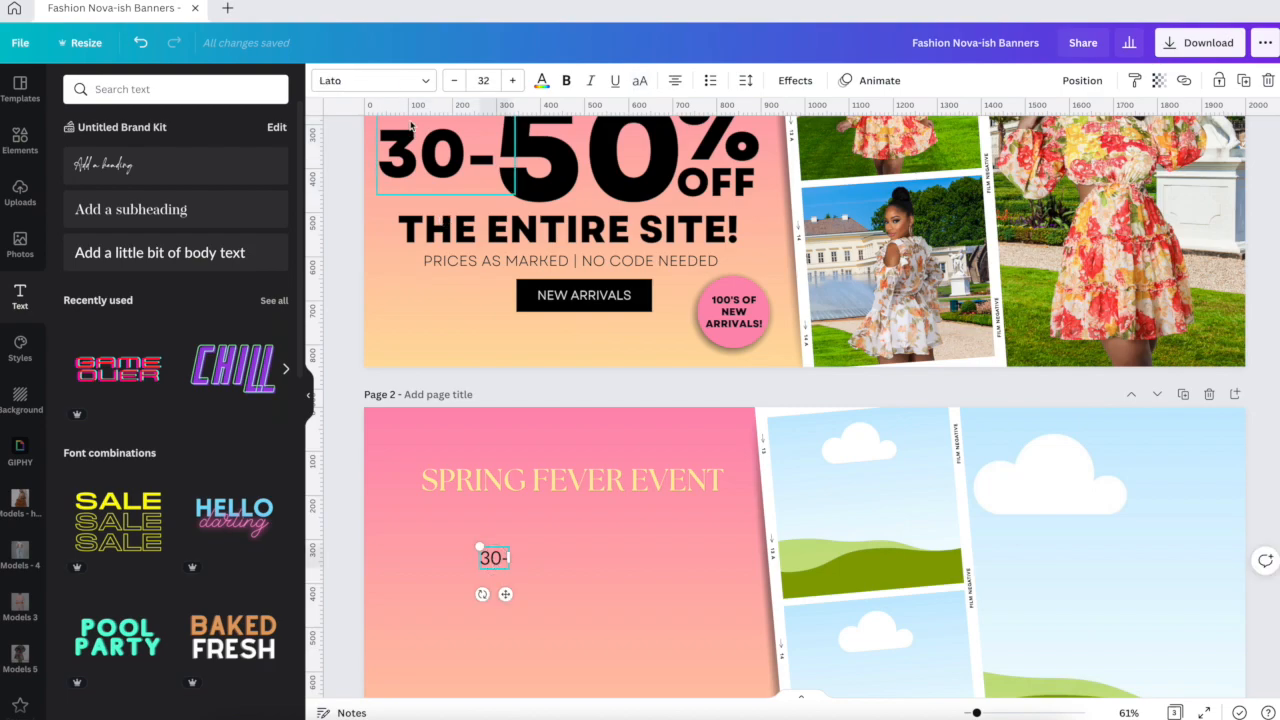
{"action": "left_click", "coordinate": [420, 80]}
{"action": "type", "text": "The sea"}
{"action": "triple_click", "coordinate": [185, 95]}
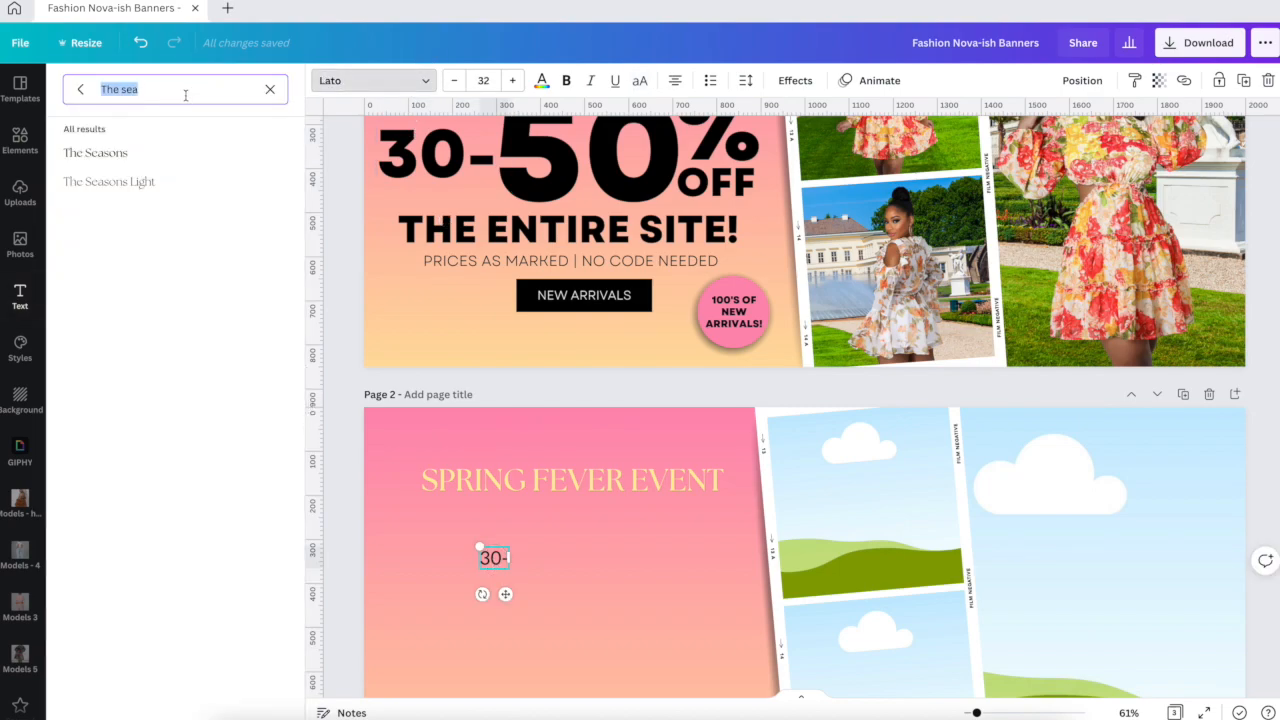
{"action": "type", "text": "garet"}
{"action": "left_click", "coordinate": [174, 213]}
{"action": "left_click", "coordinate": [483, 80]}
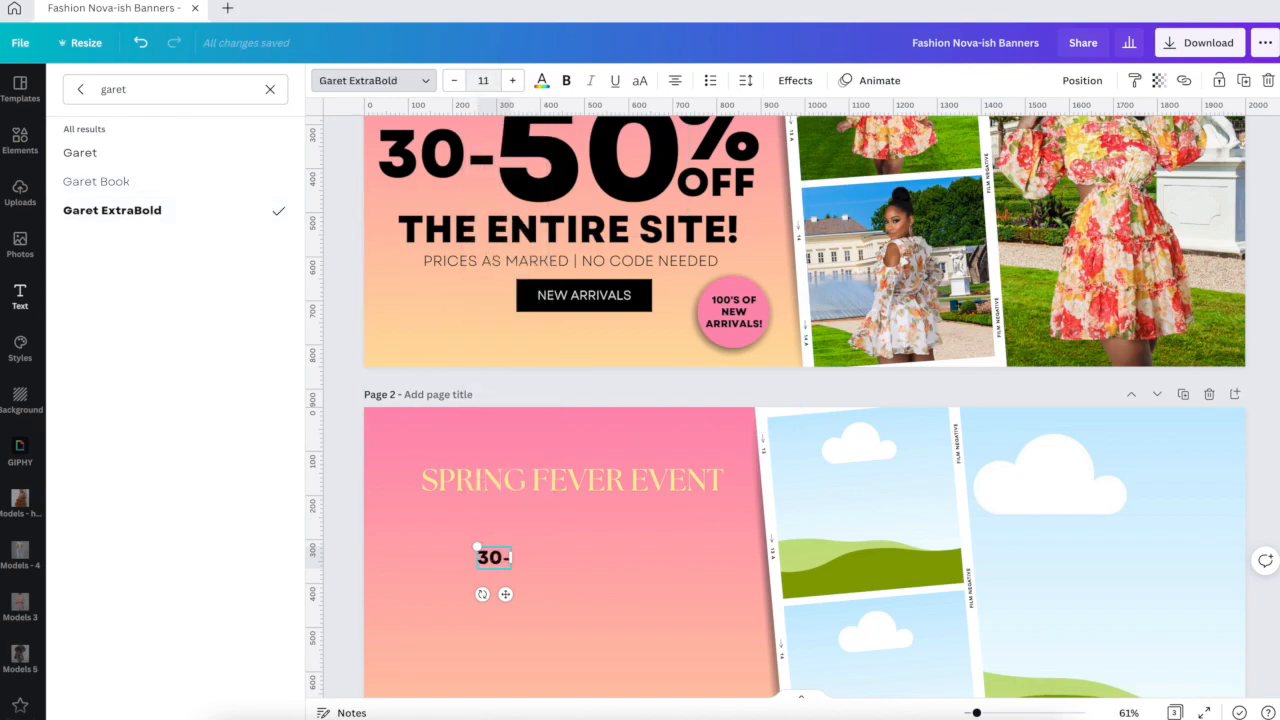
{"action": "key", "text": "Return"}
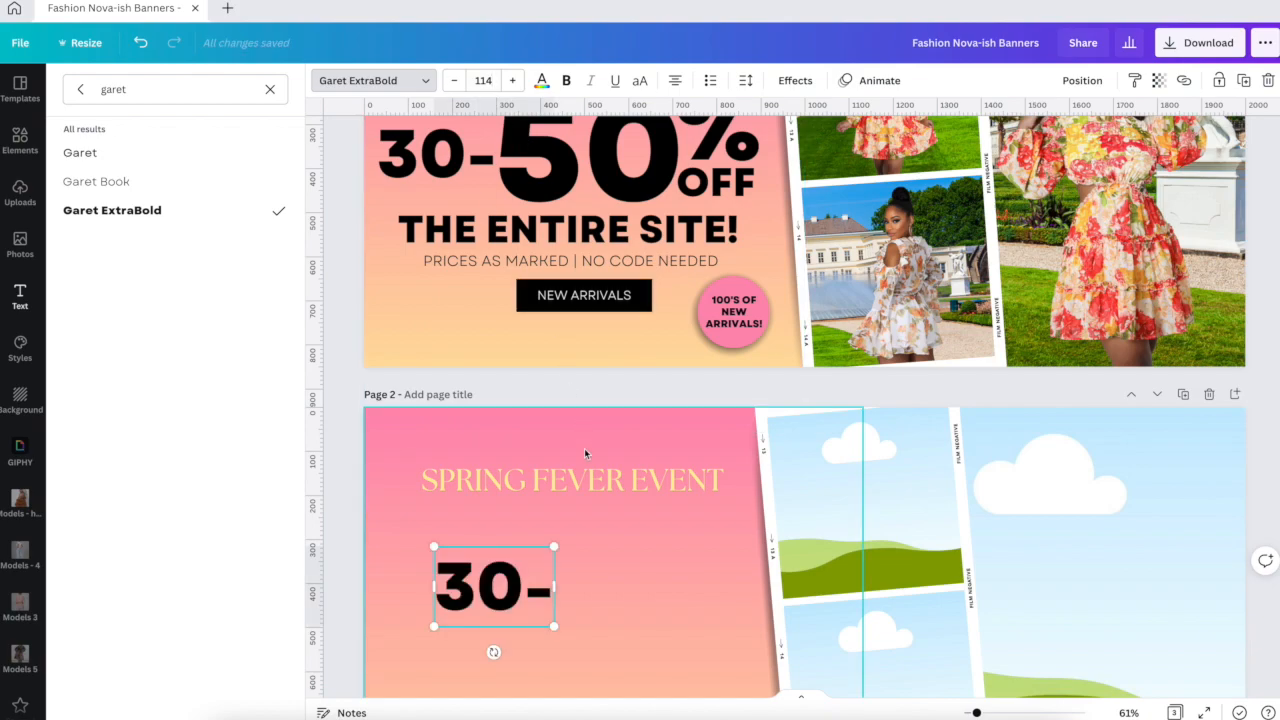
Step: Move the "30-" text up and left so it sits just below the start of the page 2 heading
{"action": "left_click", "coordinate": [501, 535]}
{"action": "left_click", "coordinate": [473, 554]}
{"action": "left_click_drag", "start_coordinate": [473, 554], "coordinate": [446, 514]}
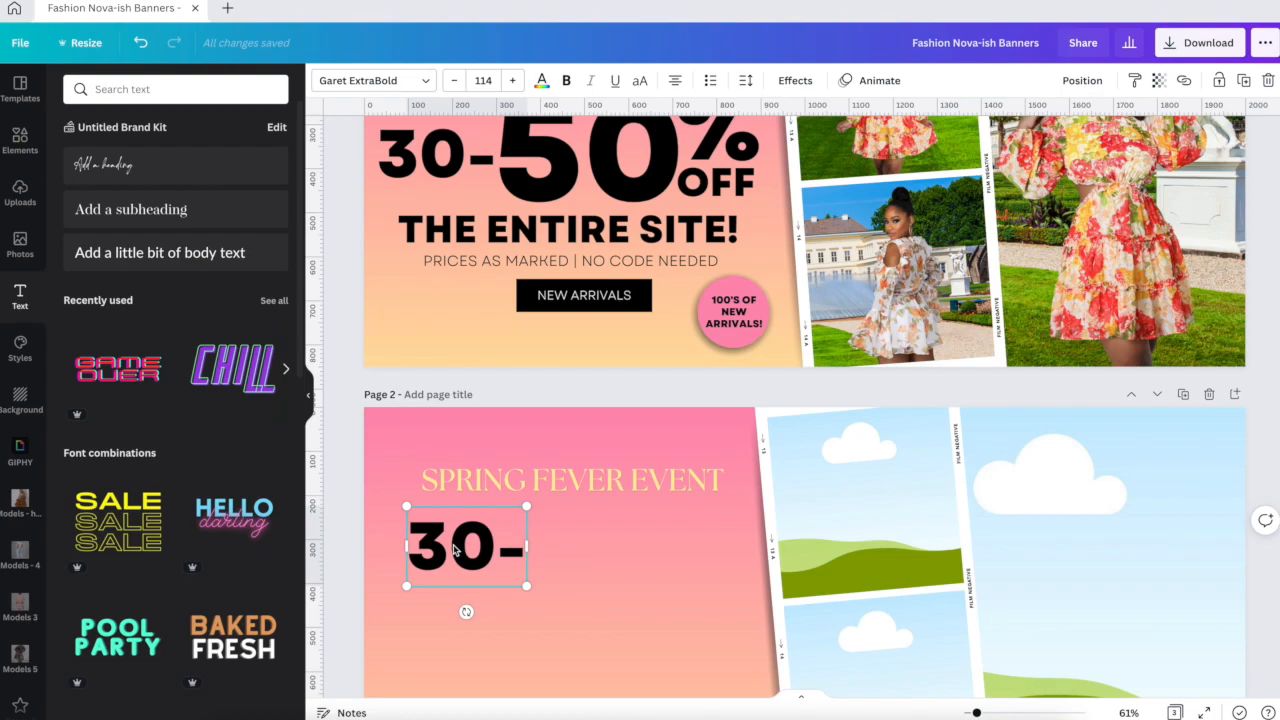
Step: Duplicate the "30-" text, place the copy to its right and change the copy's text to "50"
{"action": "key", "text": "super+d"}
{"action": "left_click_drag", "start_coordinate": [465, 553], "coordinate": [574, 574]}
{"action": "double_click", "coordinate": [574, 575]}
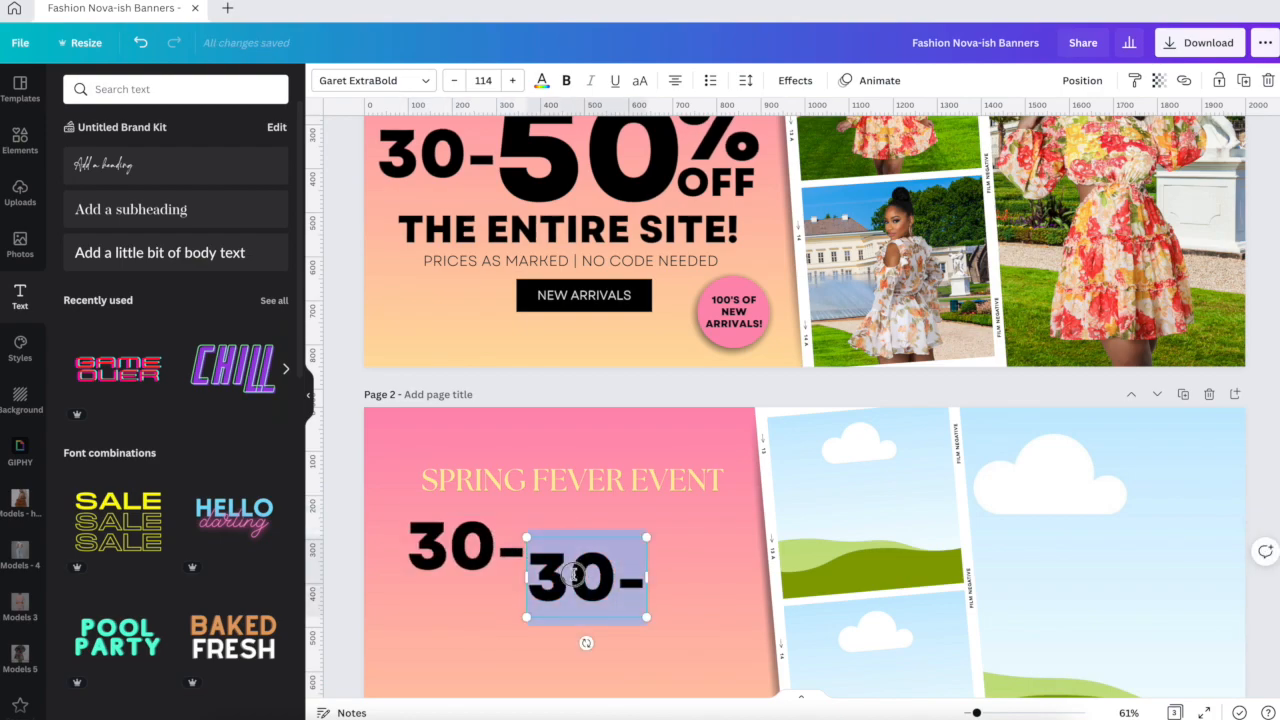
{"action": "type", "text": "50"}
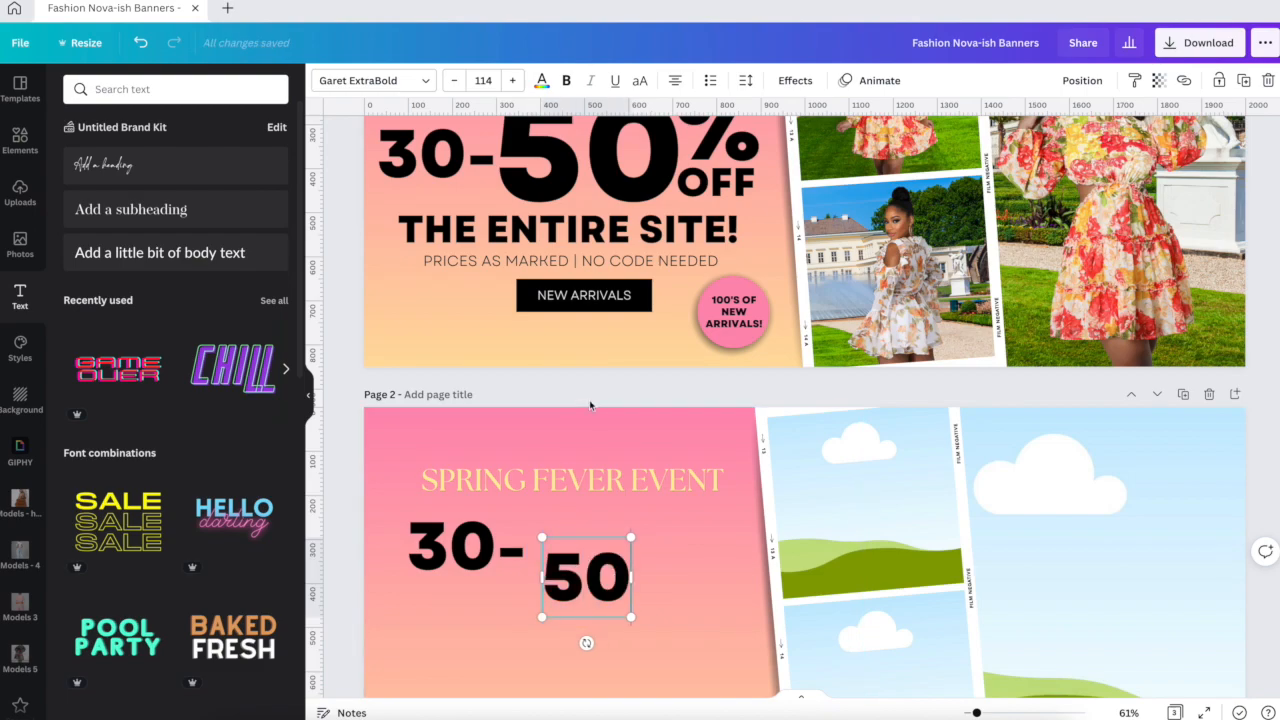
Step: Set the "50" text's size to 244 and place it directly beside "30-" under the page 2 heading
{"action": "left_click", "coordinate": [520, 167]}
{"action": "left_click", "coordinate": [568, 558]}
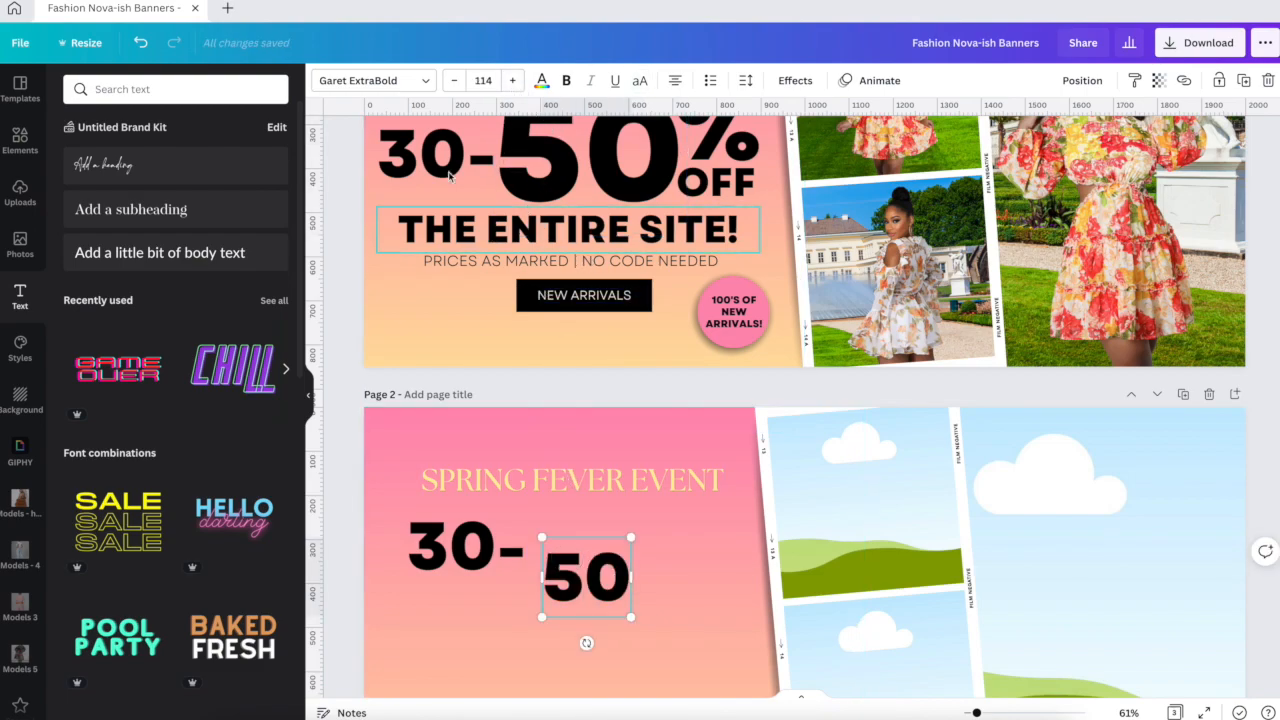
{"action": "left_click", "coordinate": [477, 86]}
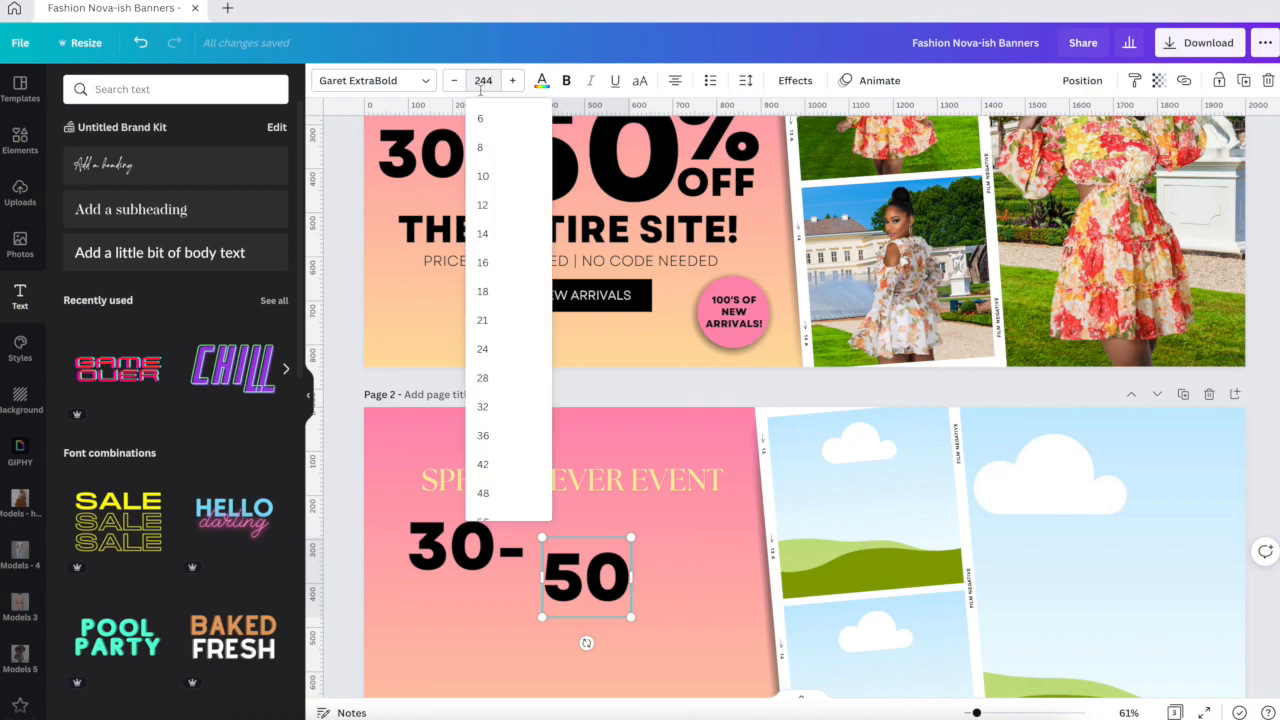
{"action": "key", "text": "Return"}
{"action": "left_click_drag", "start_coordinate": [585, 613], "coordinate": [614, 540]}
{"action": "scroll", "coordinate": [614, 540], "scroll_direction": "up", "scroll_amount": 1}
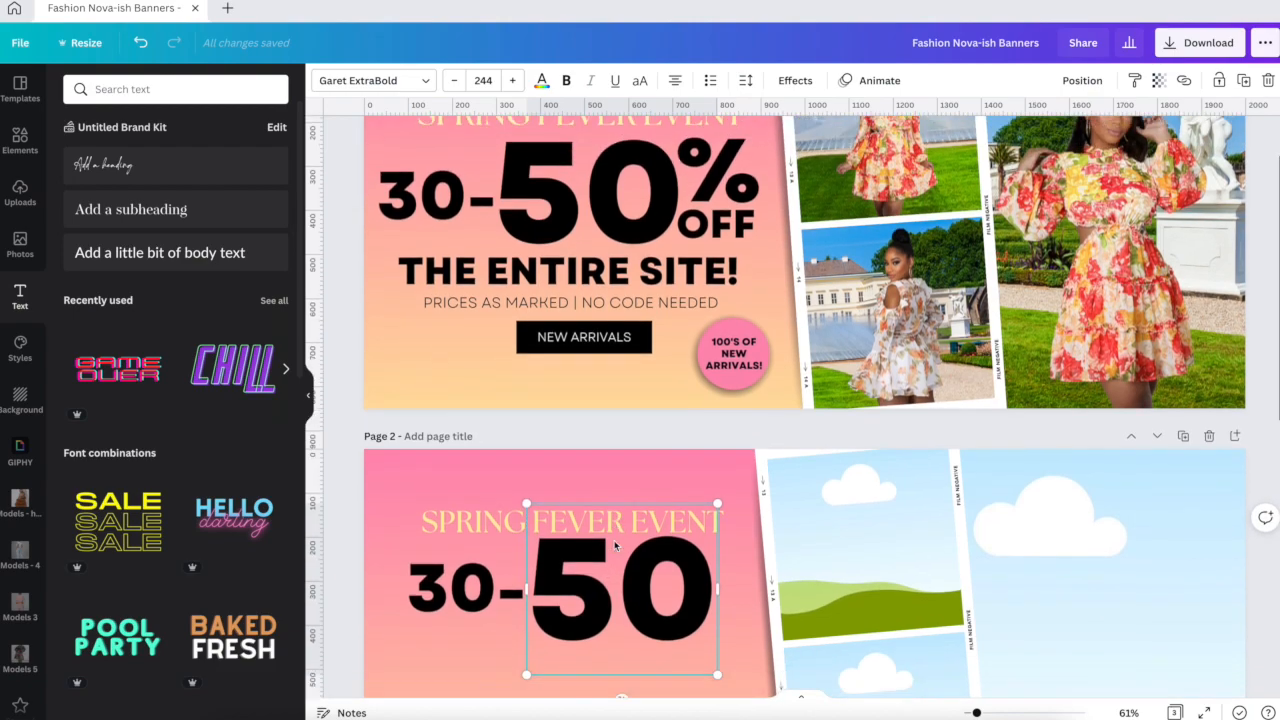
Step: Duplicate the "30-" text on page 2 and change the copy's text to "%"
{"action": "scroll", "coordinate": [614, 540], "scroll_direction": "down", "scroll_amount": 1}
{"action": "scroll", "coordinate": [616, 433], "scroll_direction": "up", "scroll_amount": 2}
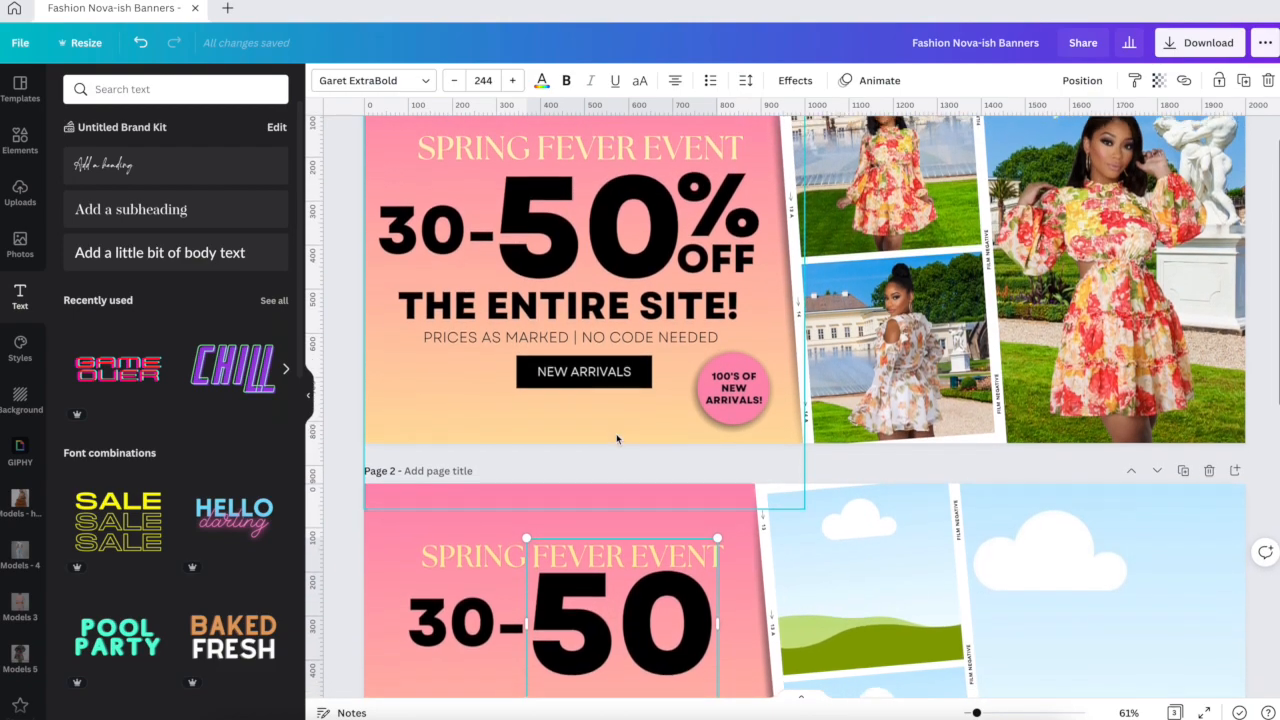
{"action": "scroll", "coordinate": [616, 433], "scroll_direction": "down", "scroll_amount": 1}
{"action": "left_click", "coordinate": [711, 178]}
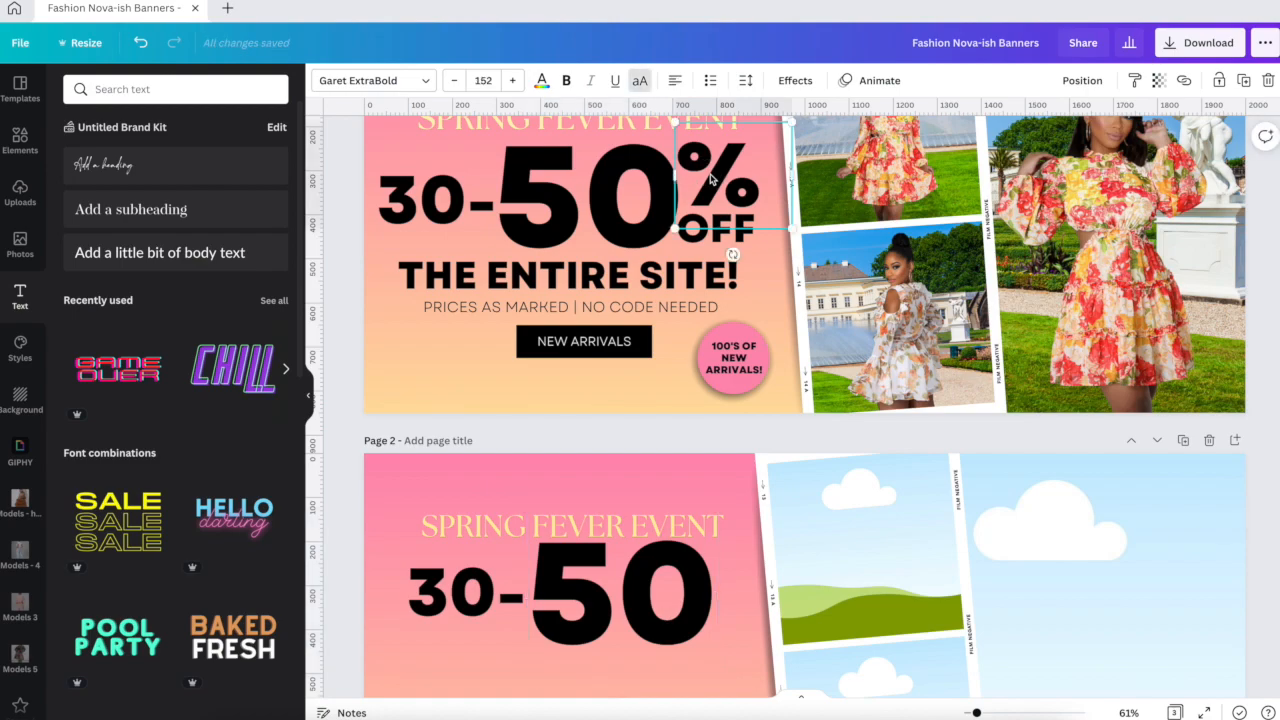
{"action": "scroll", "coordinate": [711, 178], "scroll_direction": "down", "scroll_amount": 1}
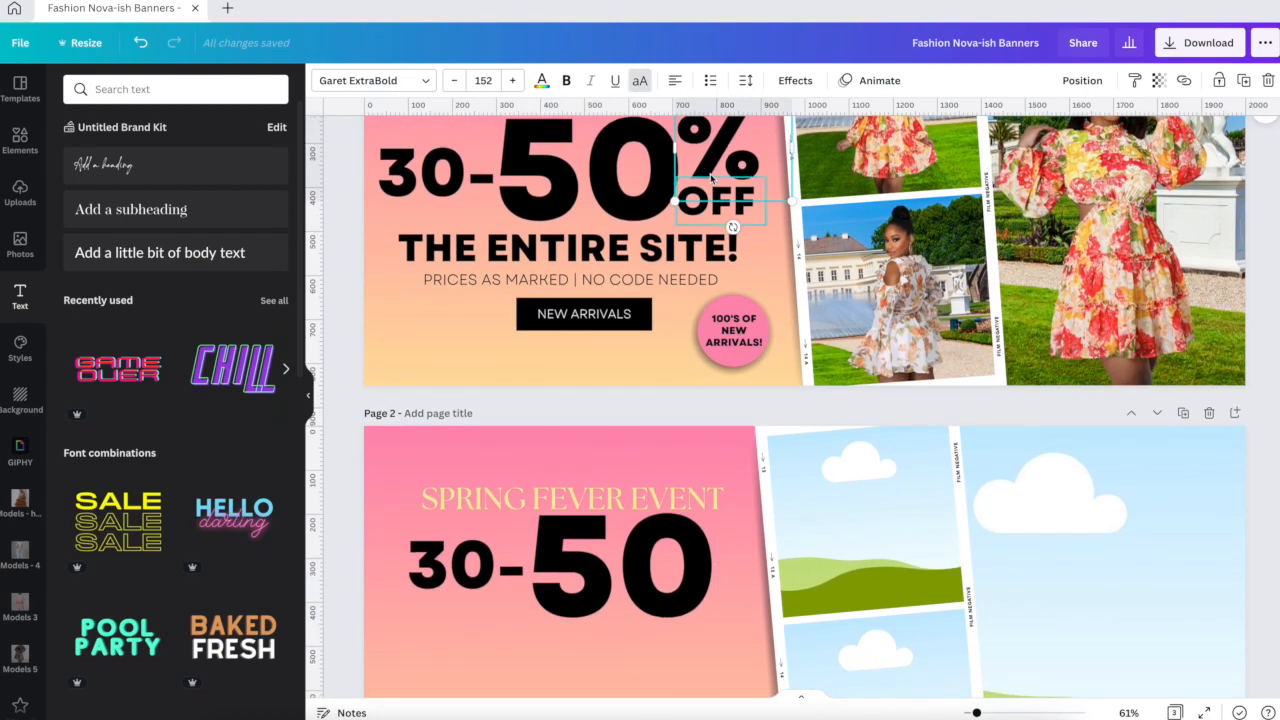
{"action": "scroll", "coordinate": [711, 178], "scroll_direction": "up", "scroll_amount": 1}
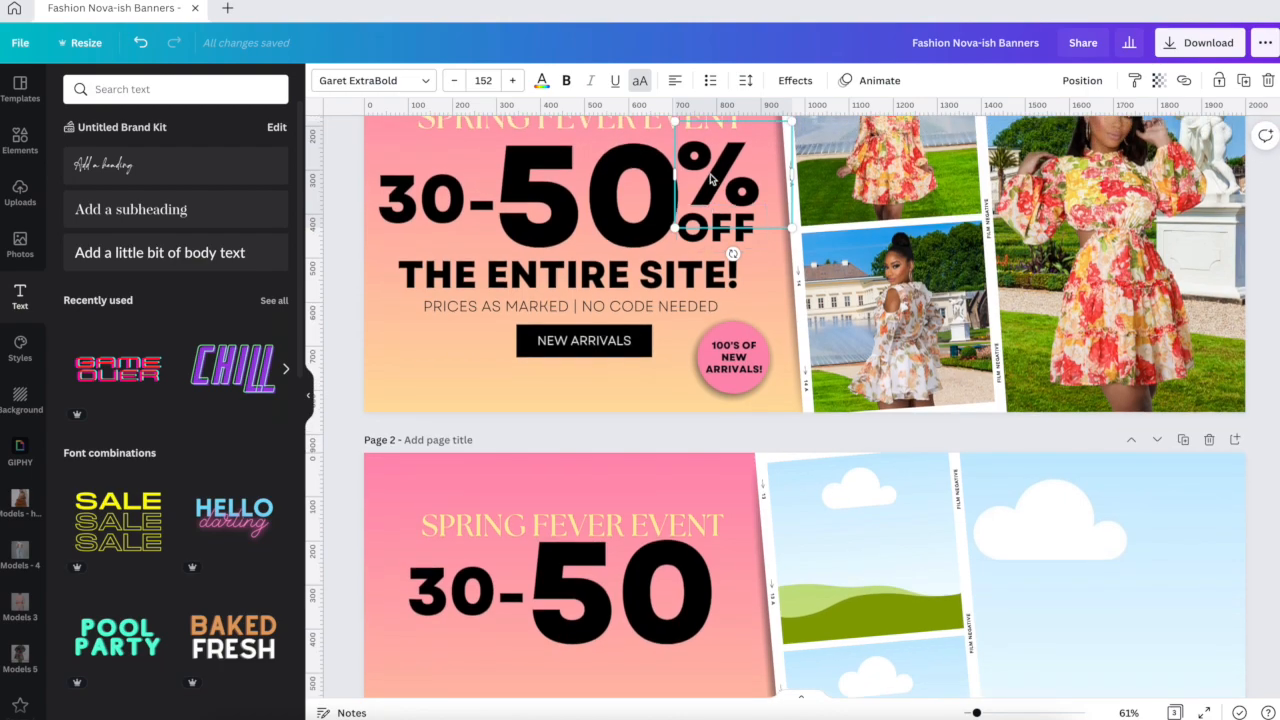
{"action": "scroll", "coordinate": [712, 180], "scroll_direction": "down", "scroll_amount": 2}
{"action": "scroll", "coordinate": [711, 178], "scroll_direction": "down", "scroll_amount": 1}
{"action": "left_click", "coordinate": [452, 530]}
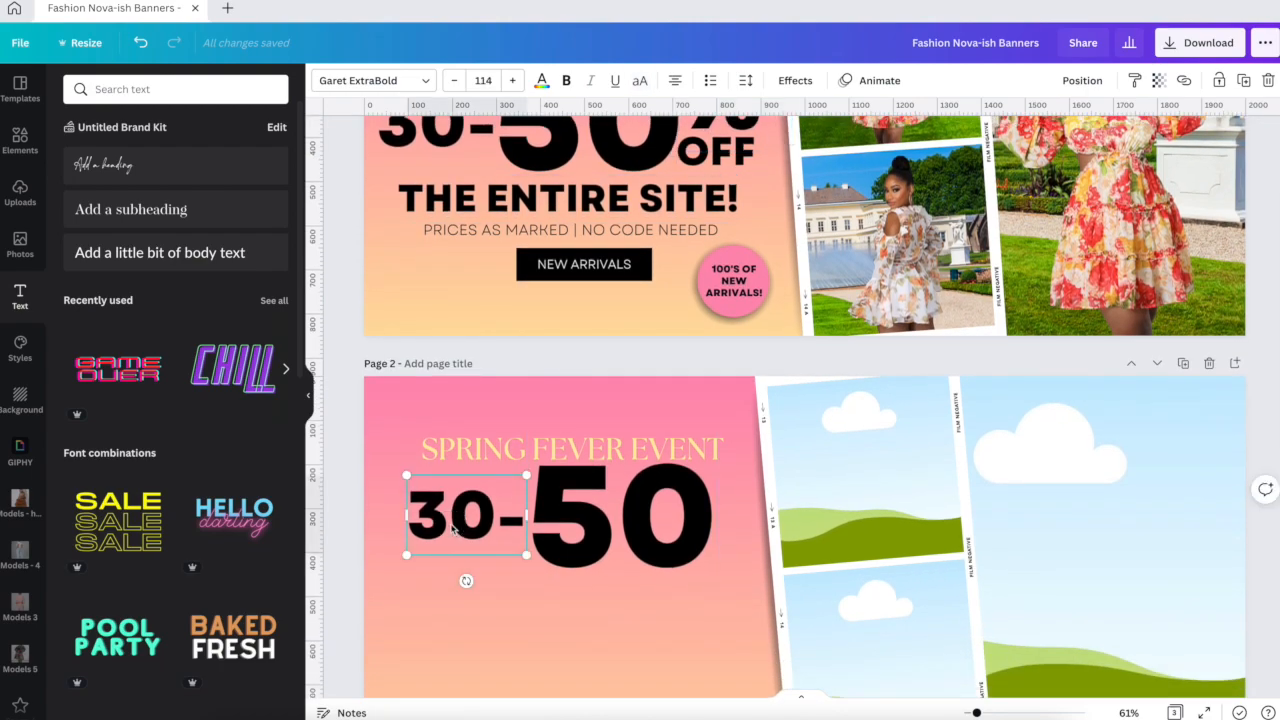
{"action": "left_click_drag", "start_coordinate": [452, 530], "coordinate": [461, 539]}
{"action": "double_click", "coordinate": [451, 523]}
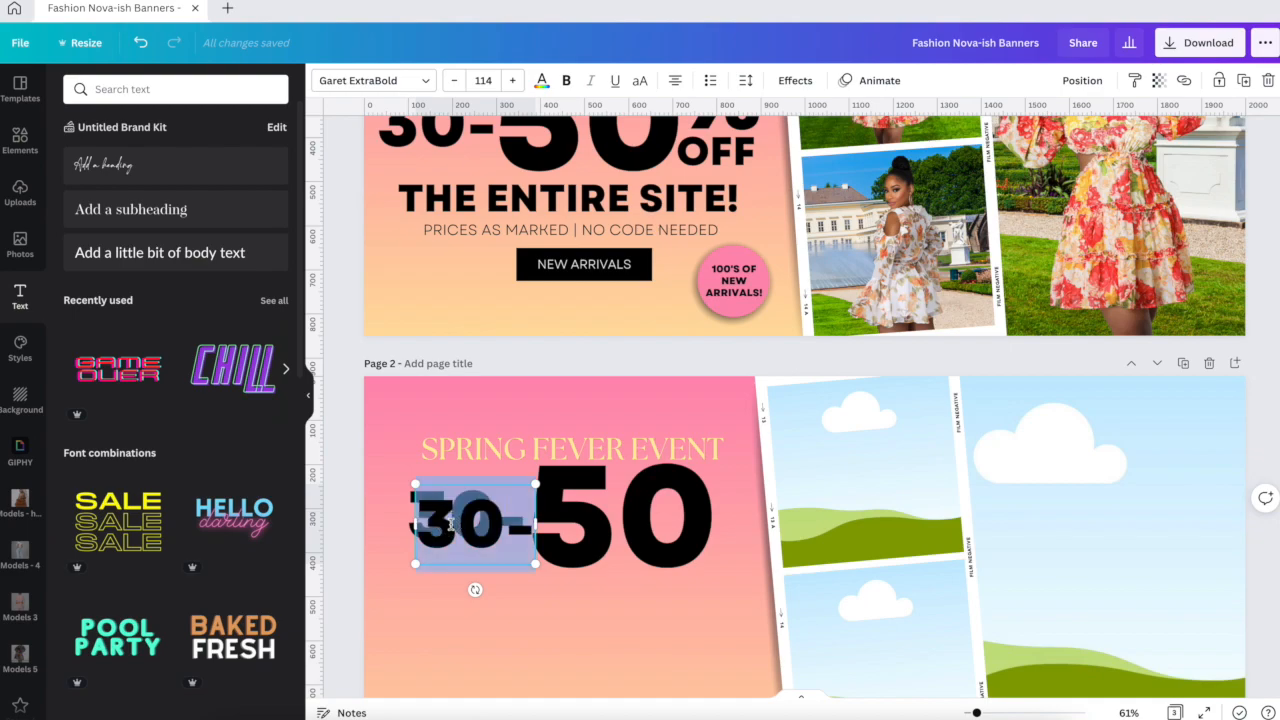
{"action": "type", "text": "%"}
{"action": "left_click", "coordinate": [482, 563]}
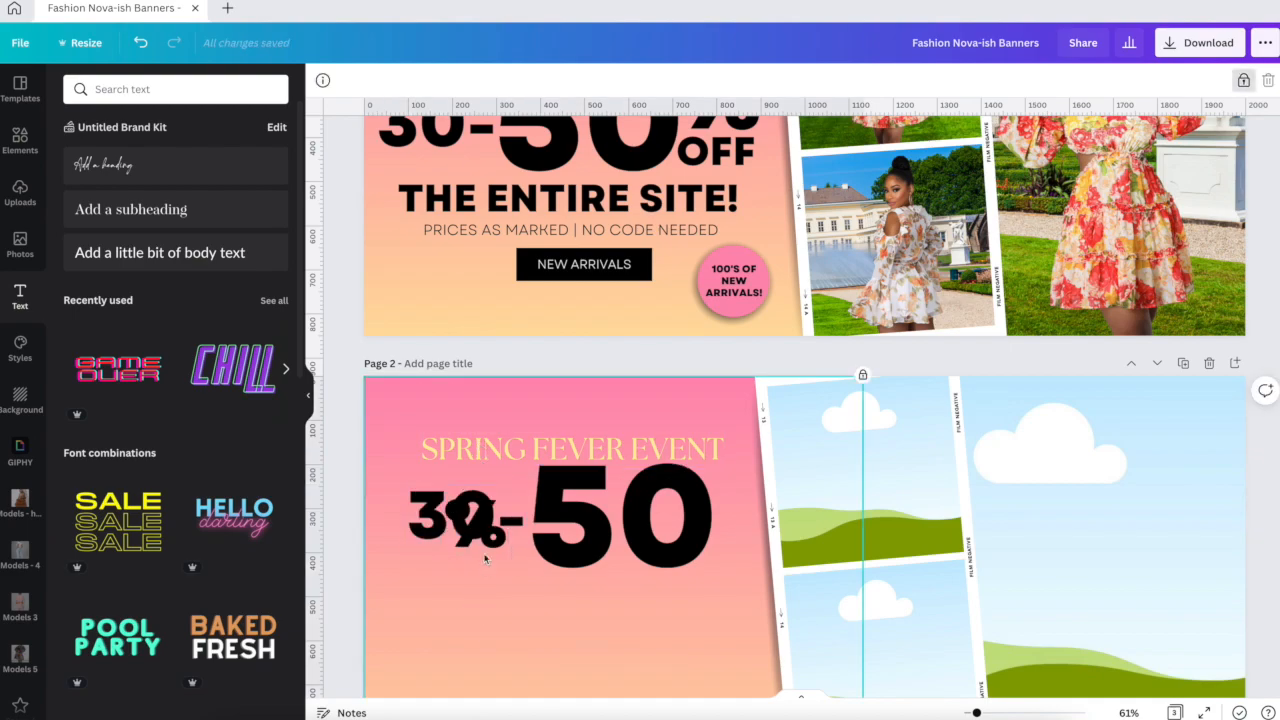
Step: Set the page 2 "%" text to size 152, matching the first banner, and place it directly after "50"
{"action": "scroll", "coordinate": [717, 203], "scroll_direction": "up", "scroll_amount": 2}
{"action": "left_click", "coordinate": [717, 203]}
{"action": "scroll", "coordinate": [588, 320], "scroll_direction": "down", "scroll_amount": 3}
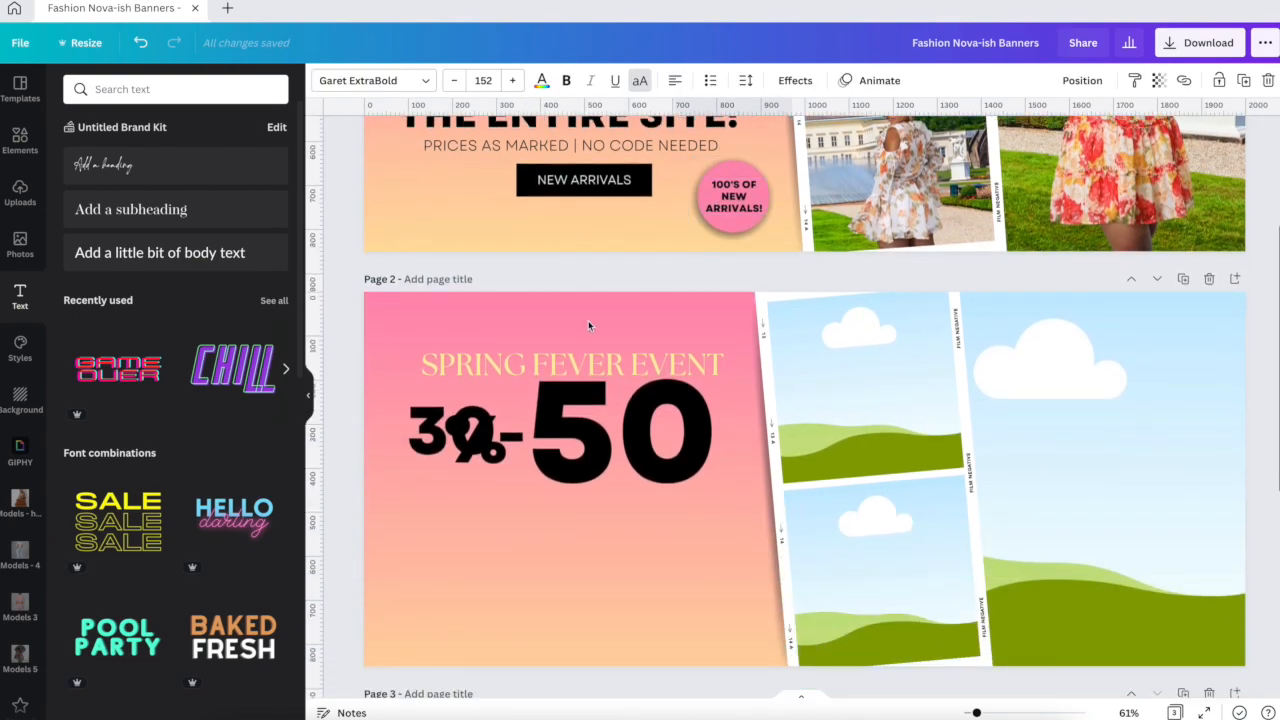
{"action": "left_click", "coordinate": [455, 445]}
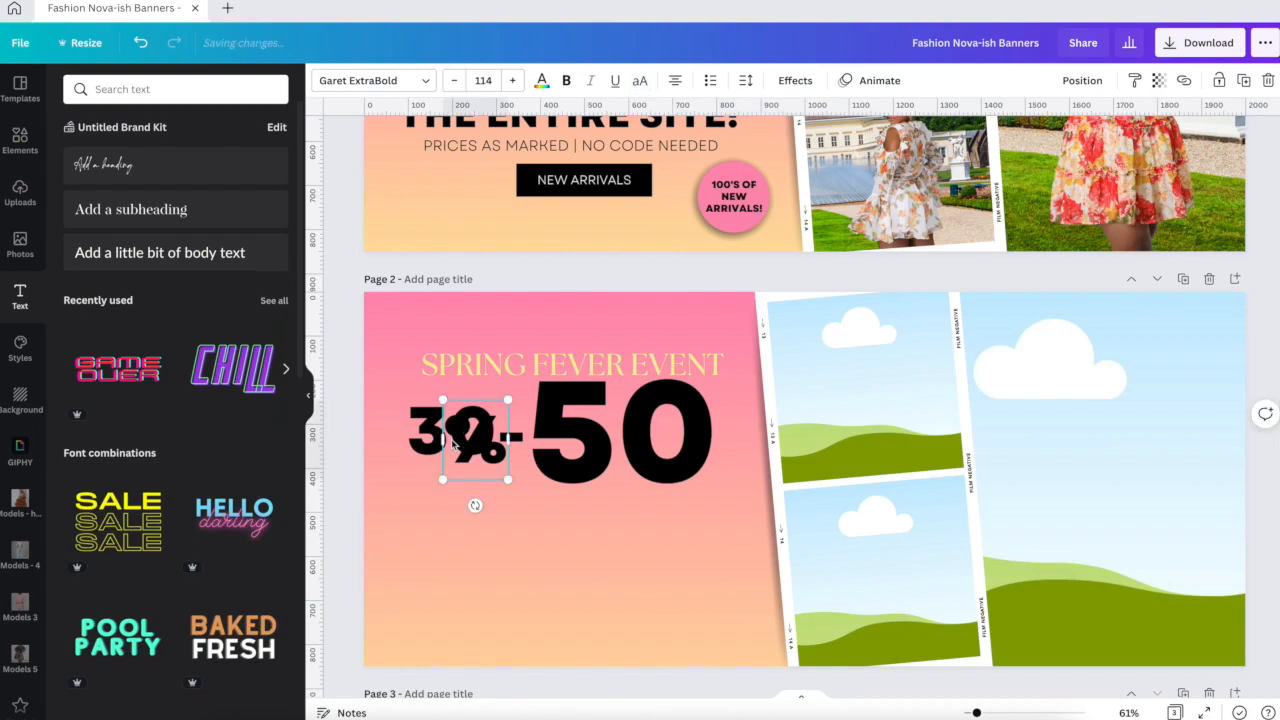
{"action": "left_click", "coordinate": [480, 80]}
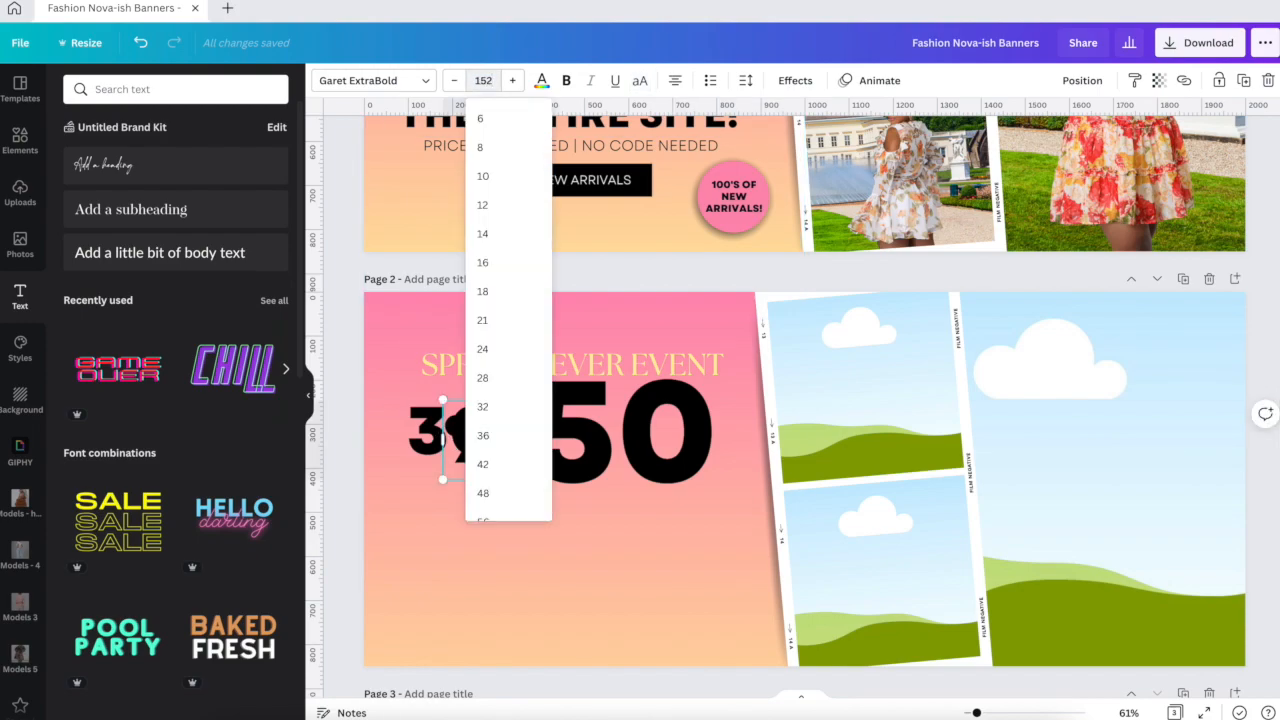
{"action": "key", "text": "Return"}
{"action": "left_click_drag", "start_coordinate": [485, 451], "coordinate": [757, 418]}
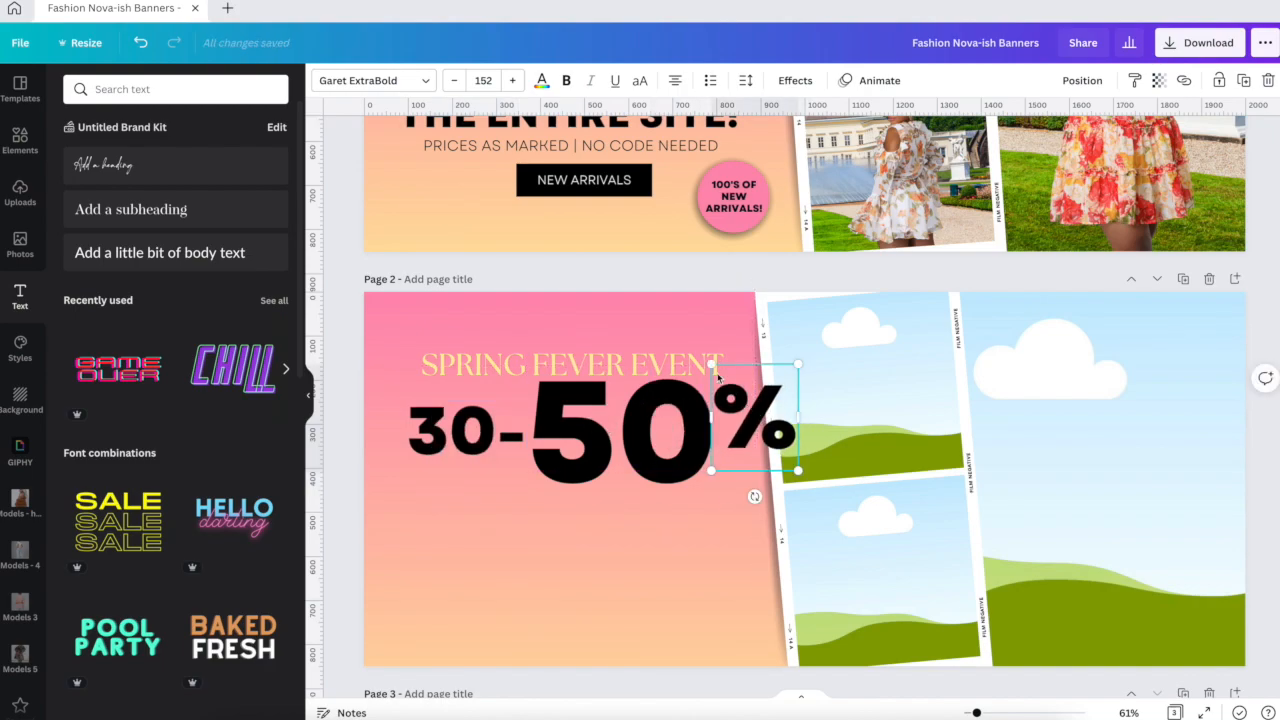
Step: Copy the first banner's "OFF" text onto page 2 and place it just below the "%" sign
{"action": "scroll", "coordinate": [724, 383], "scroll_direction": "up", "scroll_amount": 2}
{"action": "left_click", "coordinate": [708, 188]}
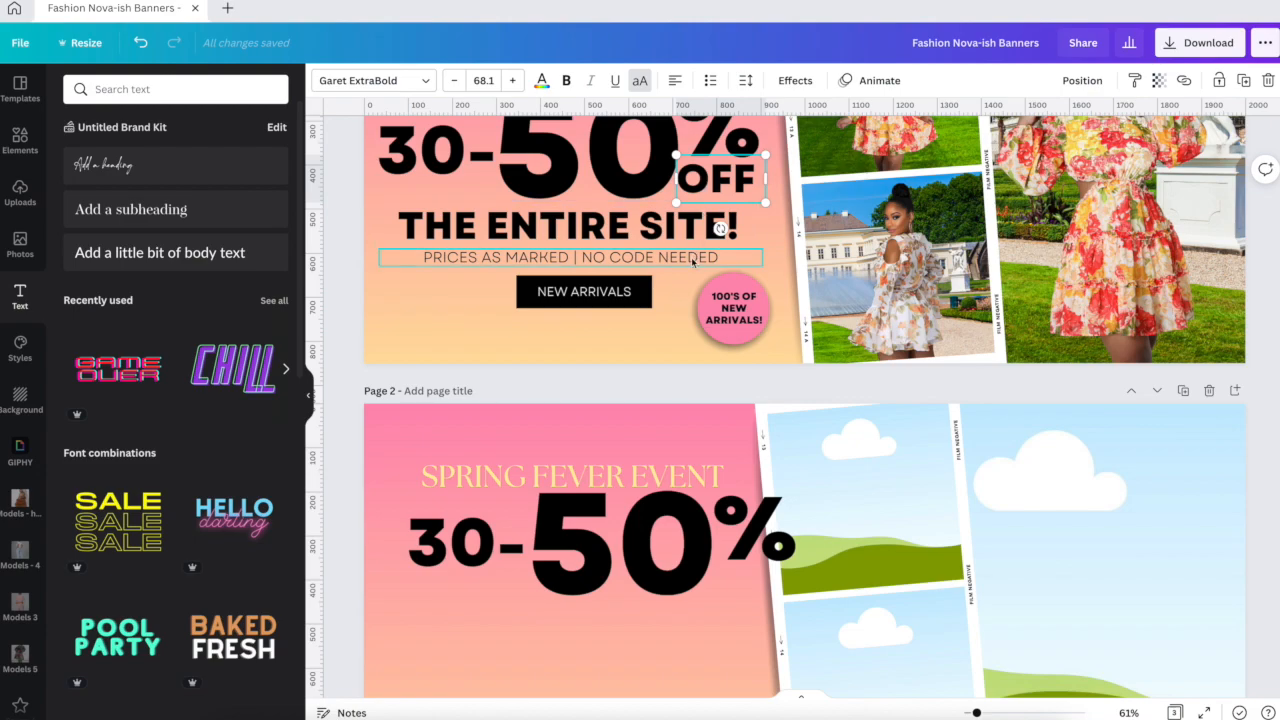
{"action": "key", "text": "ctrl+d"}
{"action": "left_click_drag", "start_coordinate": [717, 176], "coordinate": [705, 490]}
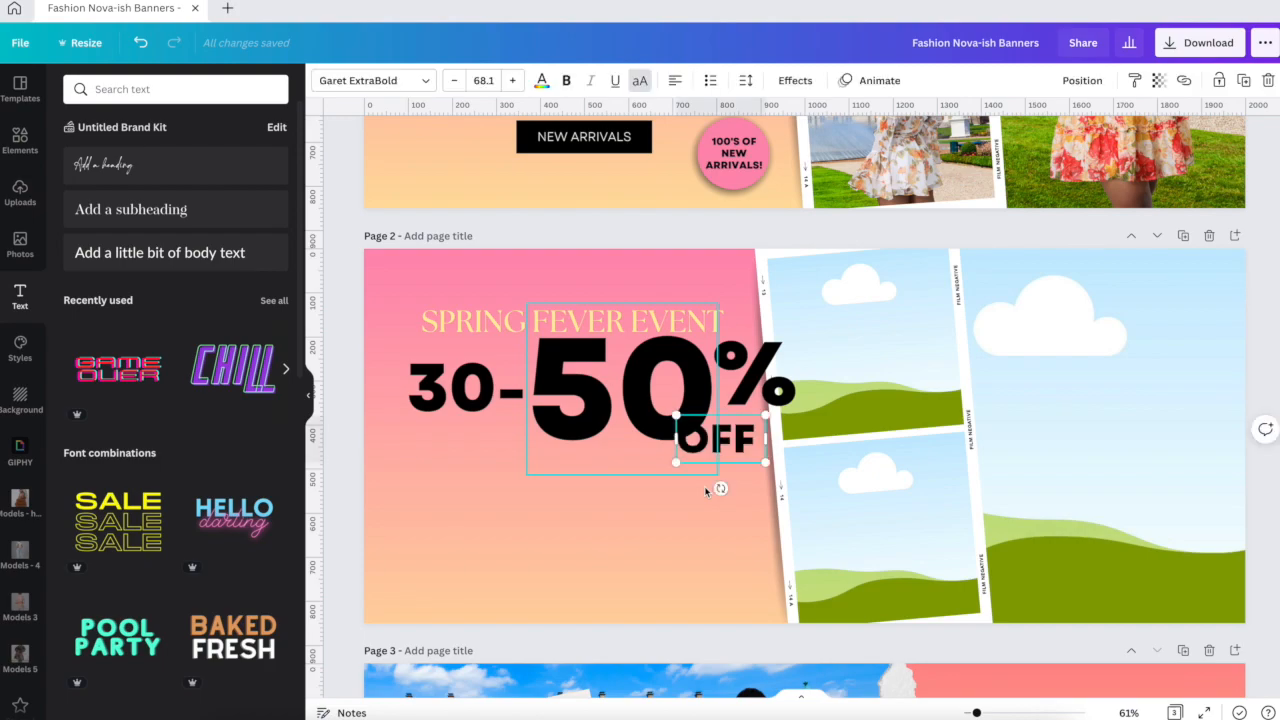
{"action": "left_click_drag", "start_coordinate": [718, 443], "coordinate": [750, 427]}
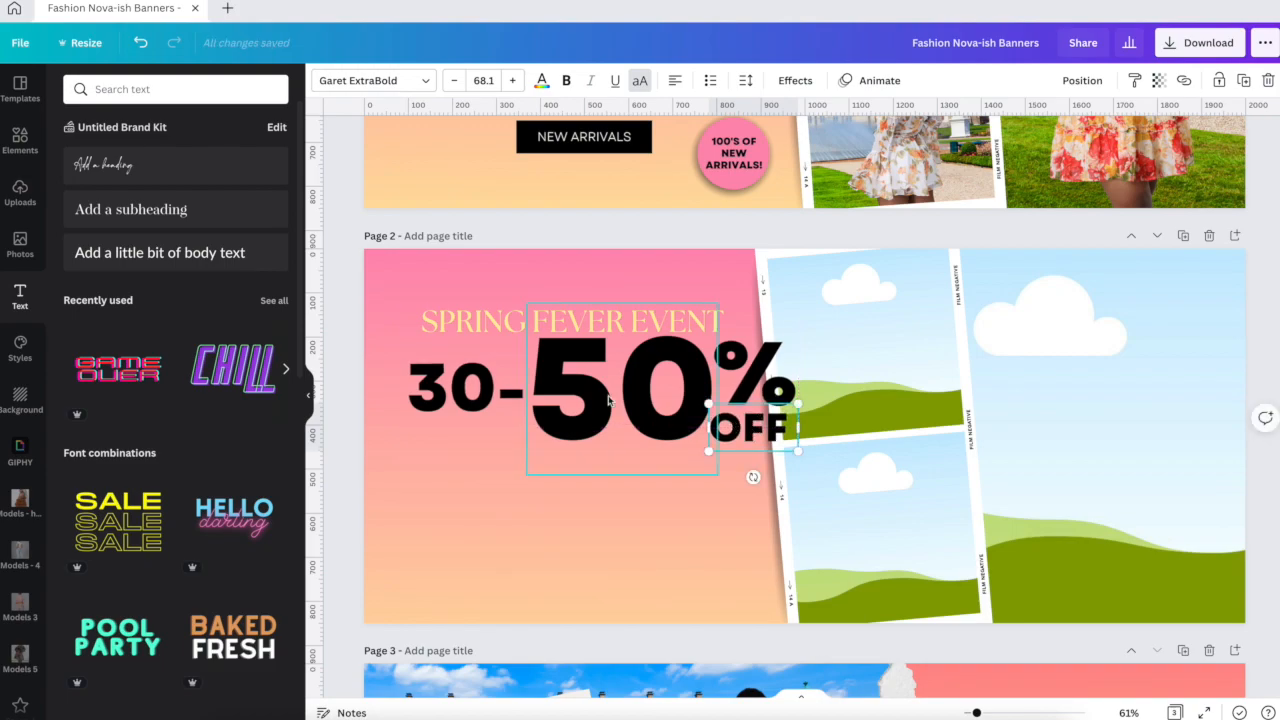
Step: Move all the "30-50% OFF" text pieces on page 2 together to the left, so they fit inside the pink area
{"action": "left_click_drag", "start_coordinate": [380, 369], "coordinate": [830, 443]}
{"action": "left_click_drag", "start_coordinate": [748, 402], "coordinate": [709, 404]}
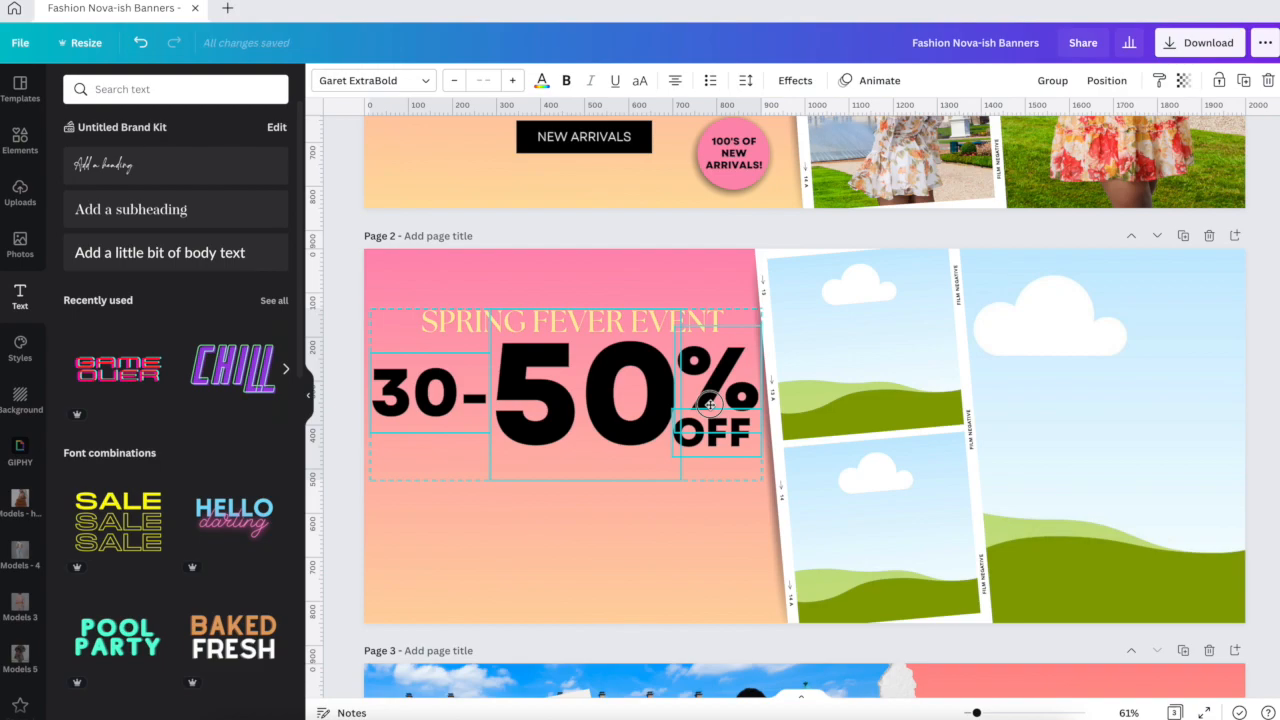
{"action": "scroll", "coordinate": [709, 404], "scroll_direction": "up", "scroll_amount": 3}
{"action": "scroll", "coordinate": [711, 411], "scroll_direction": "down", "scroll_amount": 2}
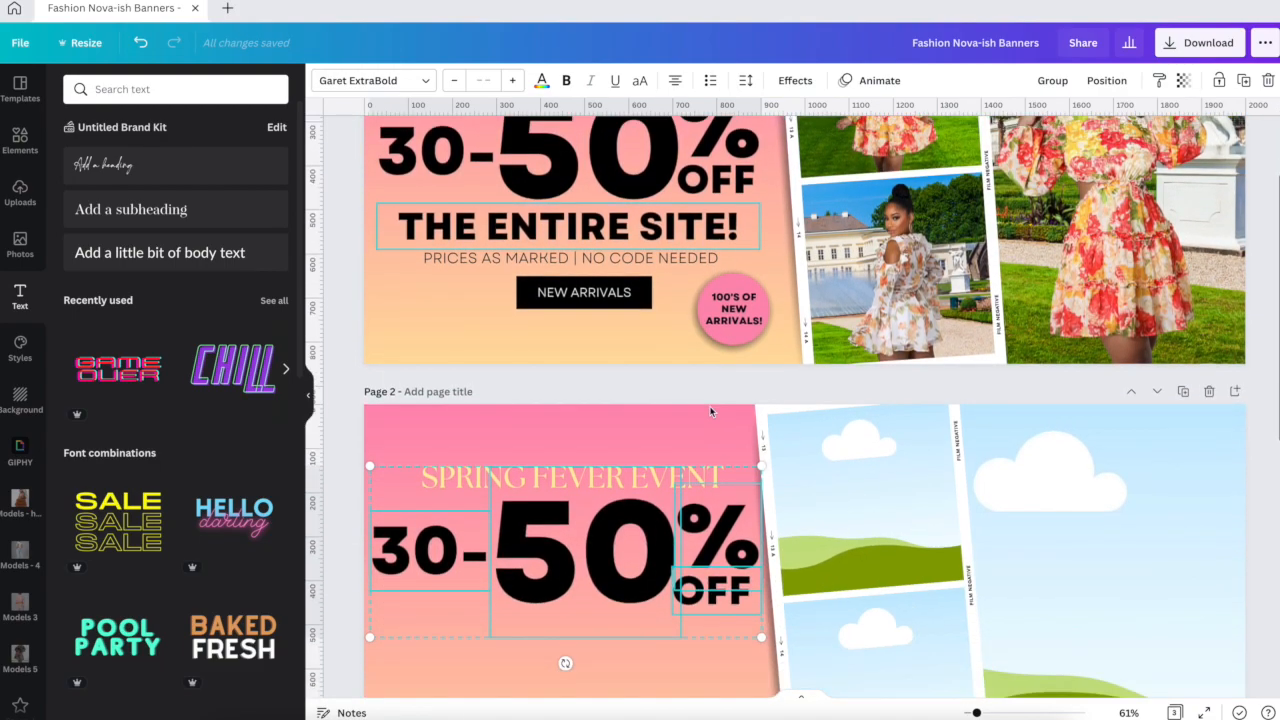
{"action": "scroll", "coordinate": [711, 411], "scroll_direction": "down", "scroll_amount": 1}
{"action": "scroll", "coordinate": [690, 450], "scroll_direction": "up", "scroll_amount": 4}
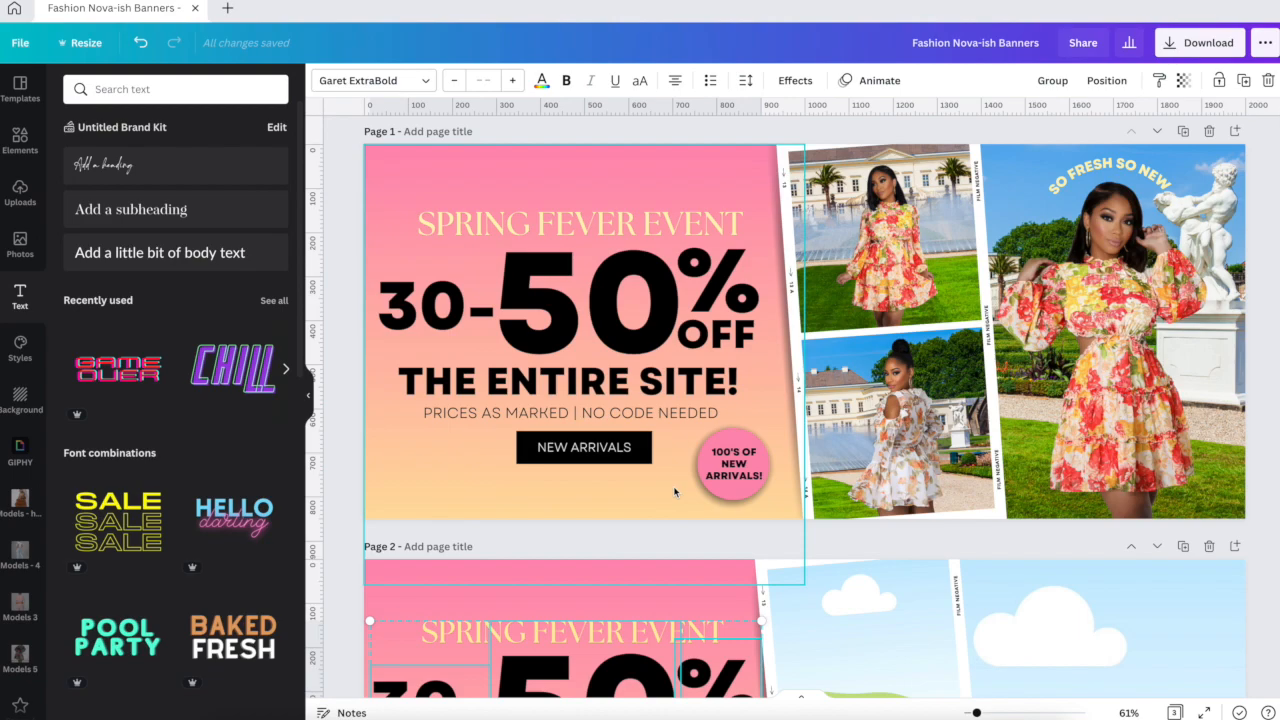
{"action": "scroll", "coordinate": [674, 491], "scroll_direction": "down", "scroll_amount": 3}
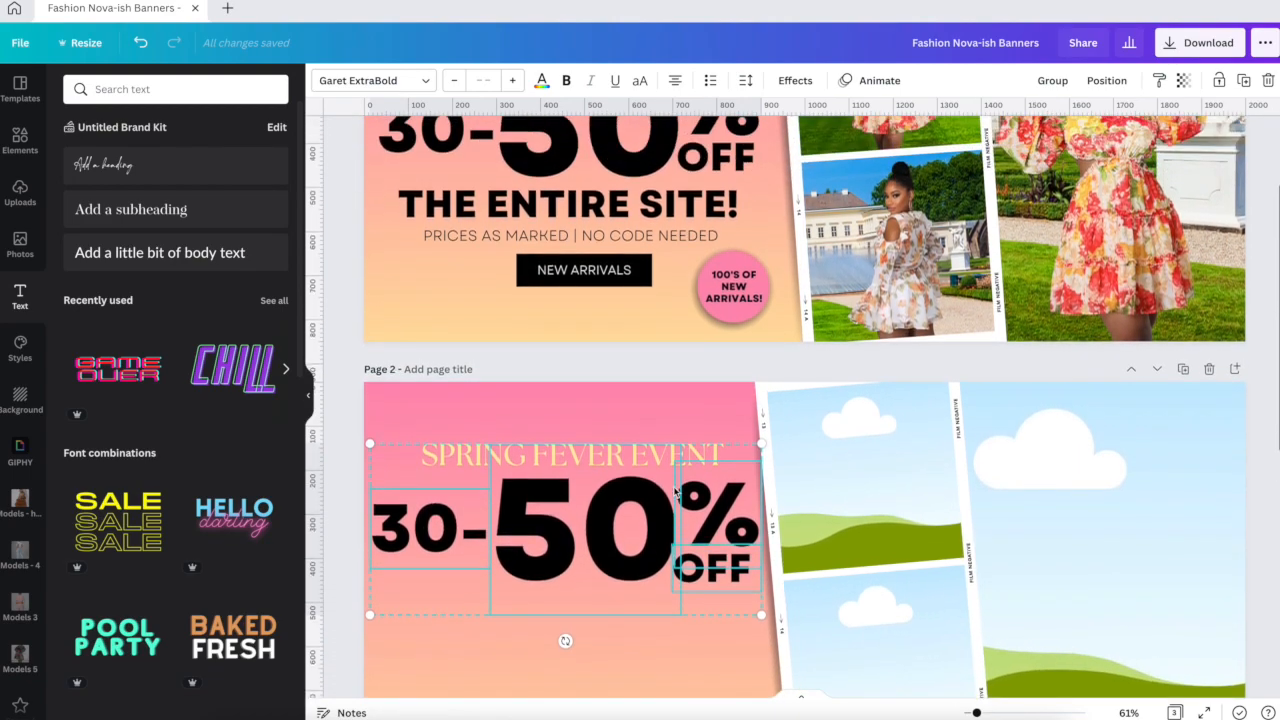
{"action": "scroll", "coordinate": [650, 530], "scroll_direction": "down", "scroll_amount": 1}
{"action": "left_click", "coordinate": [611, 607]}
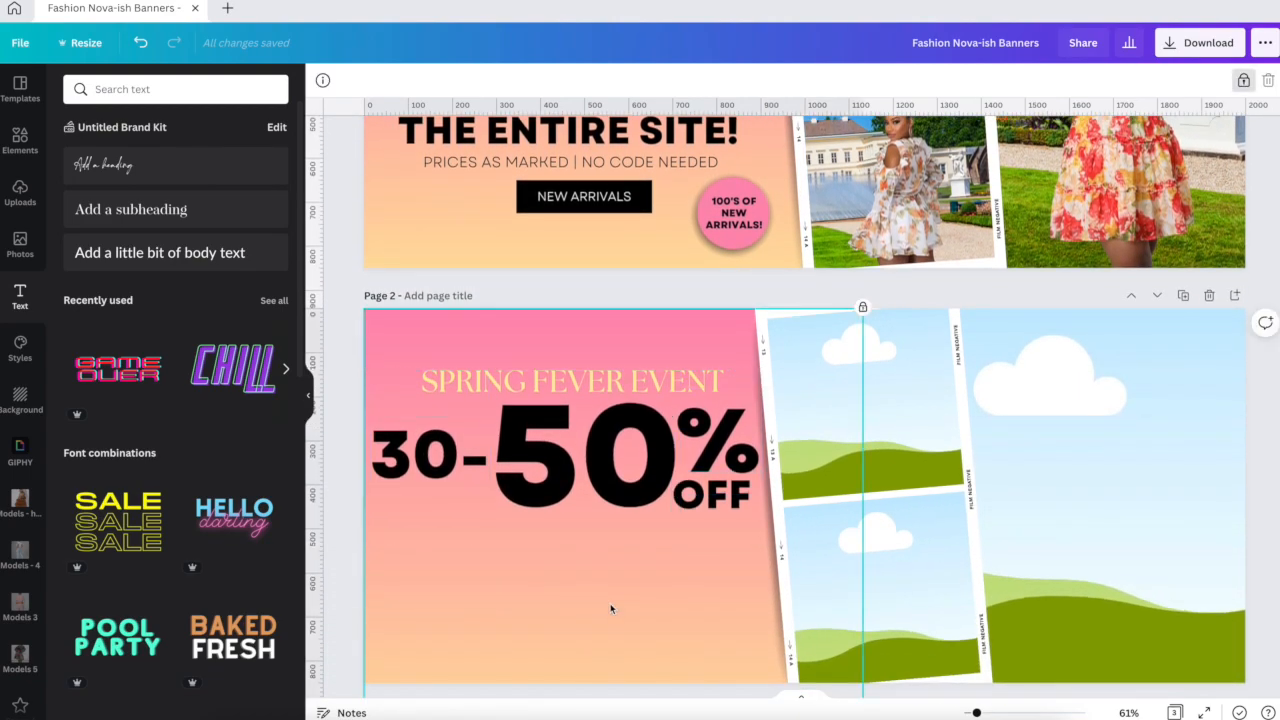
Step: Duplicate the page 2 "30-" text and place the copy in the empty space below it
{"action": "scroll", "coordinate": [610, 605], "scroll_direction": "down", "scroll_amount": 1}
{"action": "scroll", "coordinate": [610, 605], "scroll_direction": "up", "scroll_amount": 2}
{"action": "left_click", "coordinate": [568, 181]}
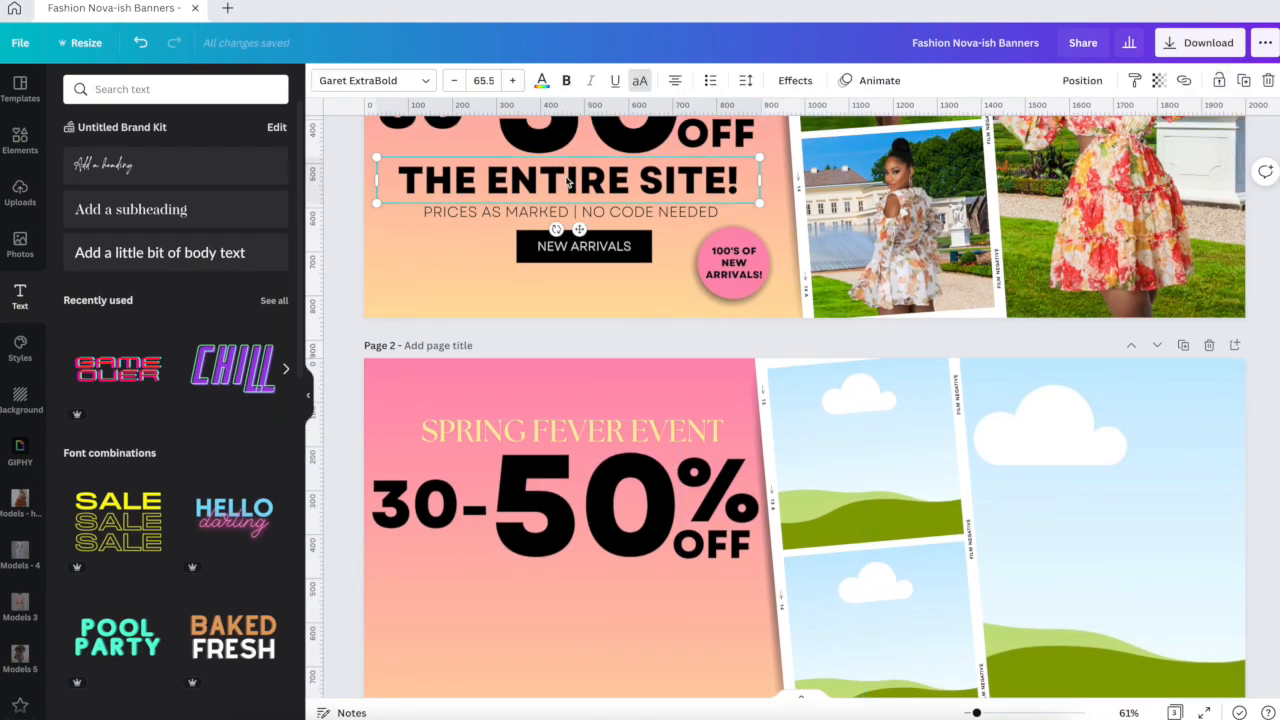
{"action": "scroll", "coordinate": [433, 330], "scroll_direction": "down", "scroll_amount": 2}
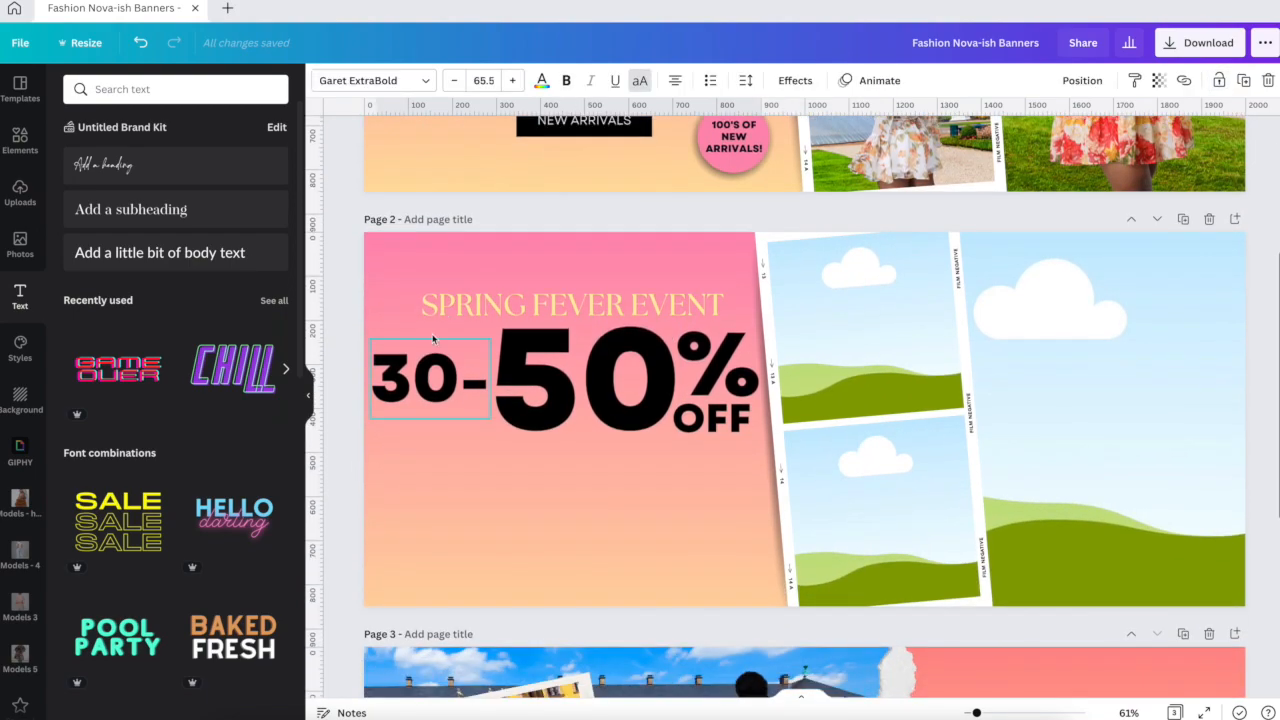
{"action": "left_click", "coordinate": [425, 370]}
{"action": "key", "text": "super+d"}
{"action": "scroll", "coordinate": [425, 372], "scroll_direction": "up", "scroll_amount": 1}
{"action": "left_click_drag", "start_coordinate": [426, 378], "coordinate": [456, 478]}
Step: Change the copy's text to "the entire site!" in uppercase and widen its text box to fit one line
{"action": "left_click", "coordinate": [456, 480]}
{"action": "key", "text": "super+a"}
{"action": "type", "text": "the"}
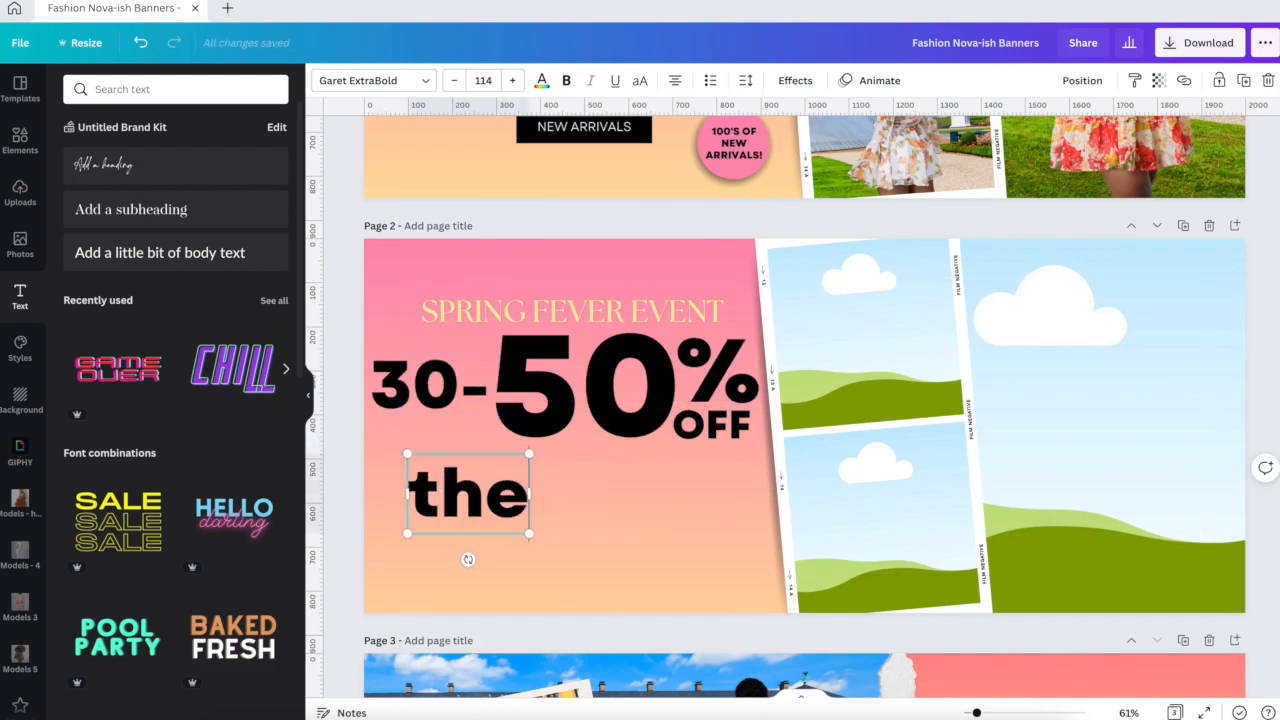
{"action": "type", "text": " entire s"}
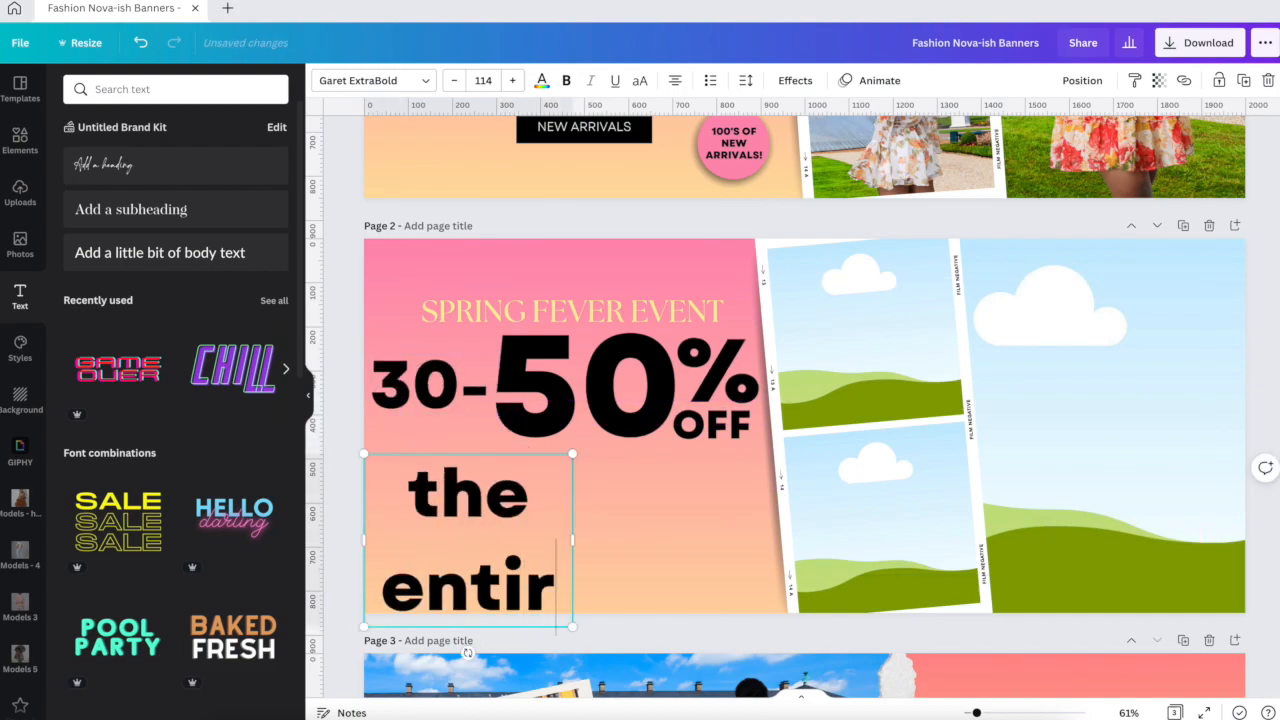
{"action": "type", "text": "ite"}
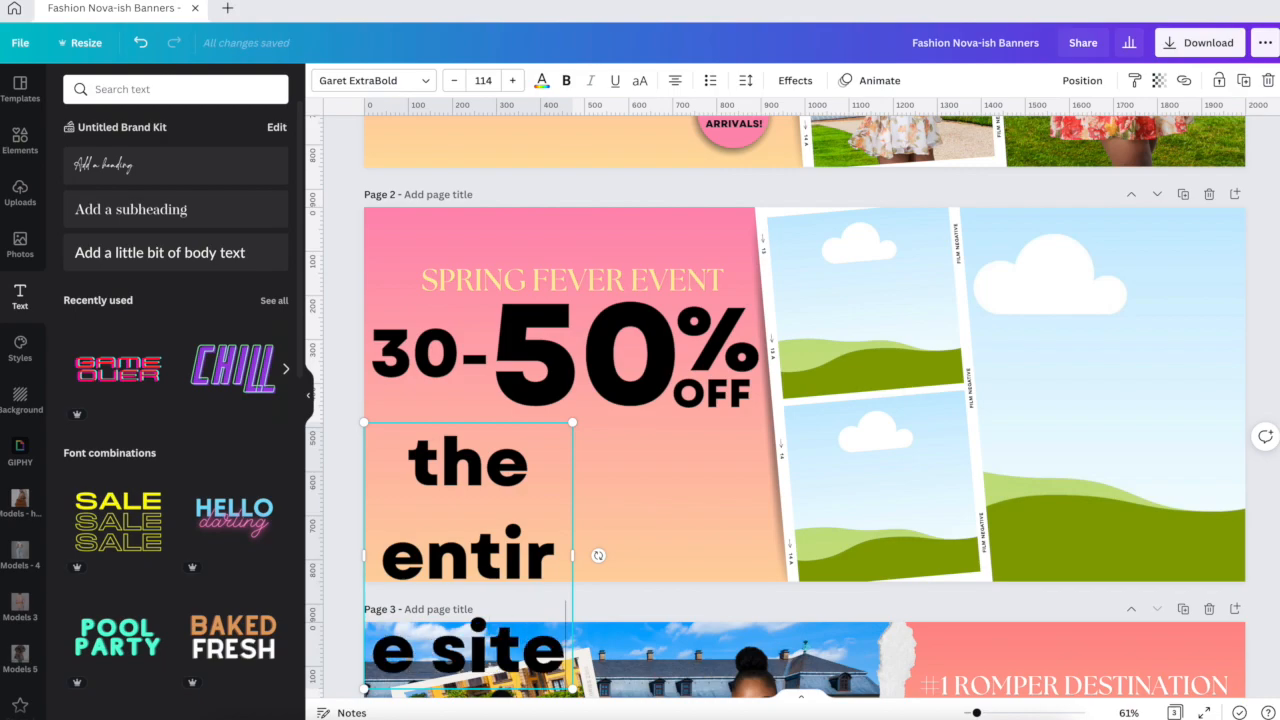
{"action": "type", "text": "!"}
{"action": "left_click_drag", "start_coordinate": [570, 507], "coordinate": [976, 398]}
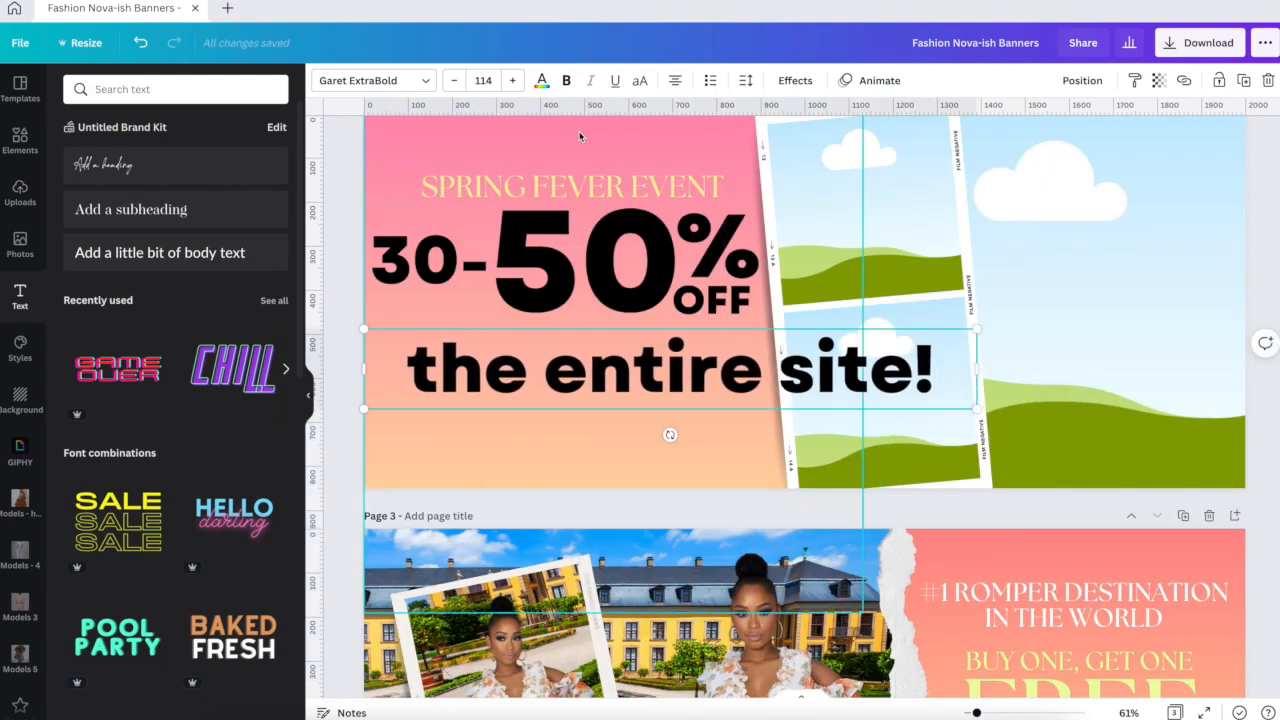
{"action": "left_click", "coordinate": [638, 83]}
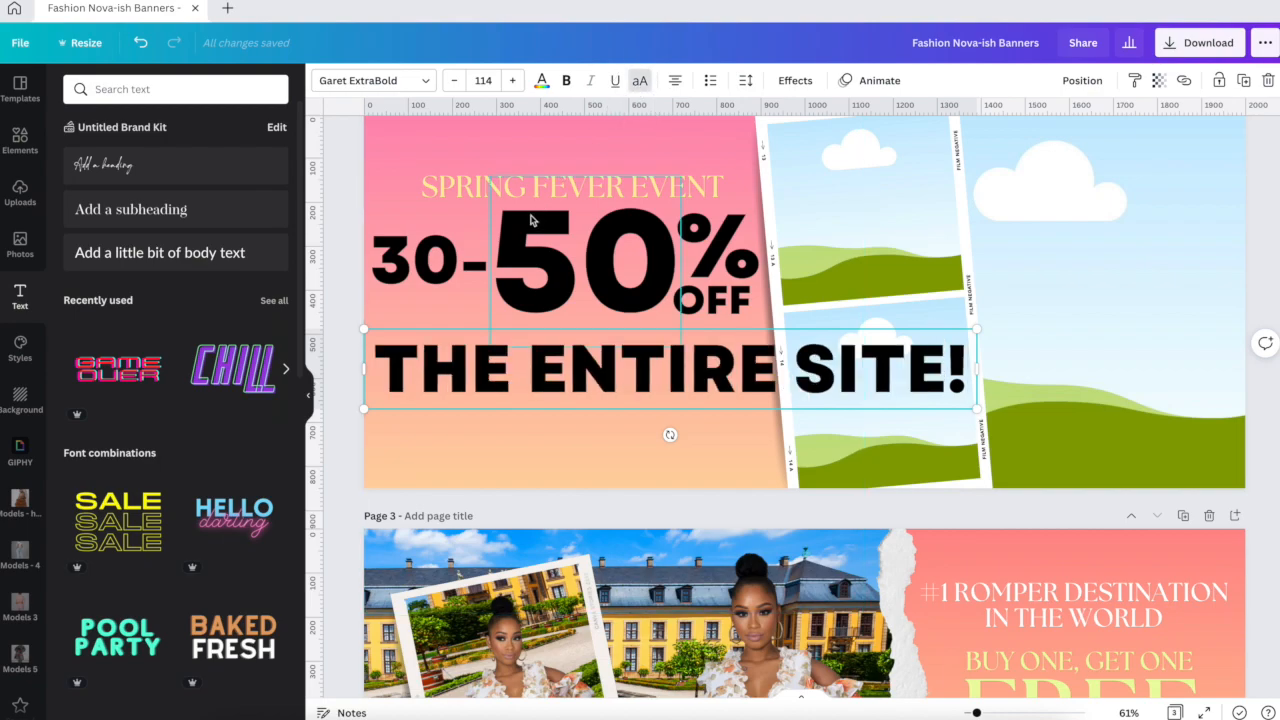
Step: Set the page 2 "THE ENTIRE SITE!" text to size 65 and center it beneath the "30-50% OFF" text
{"action": "scroll", "coordinate": [546, 206], "scroll_direction": "up", "scroll_amount": 5}
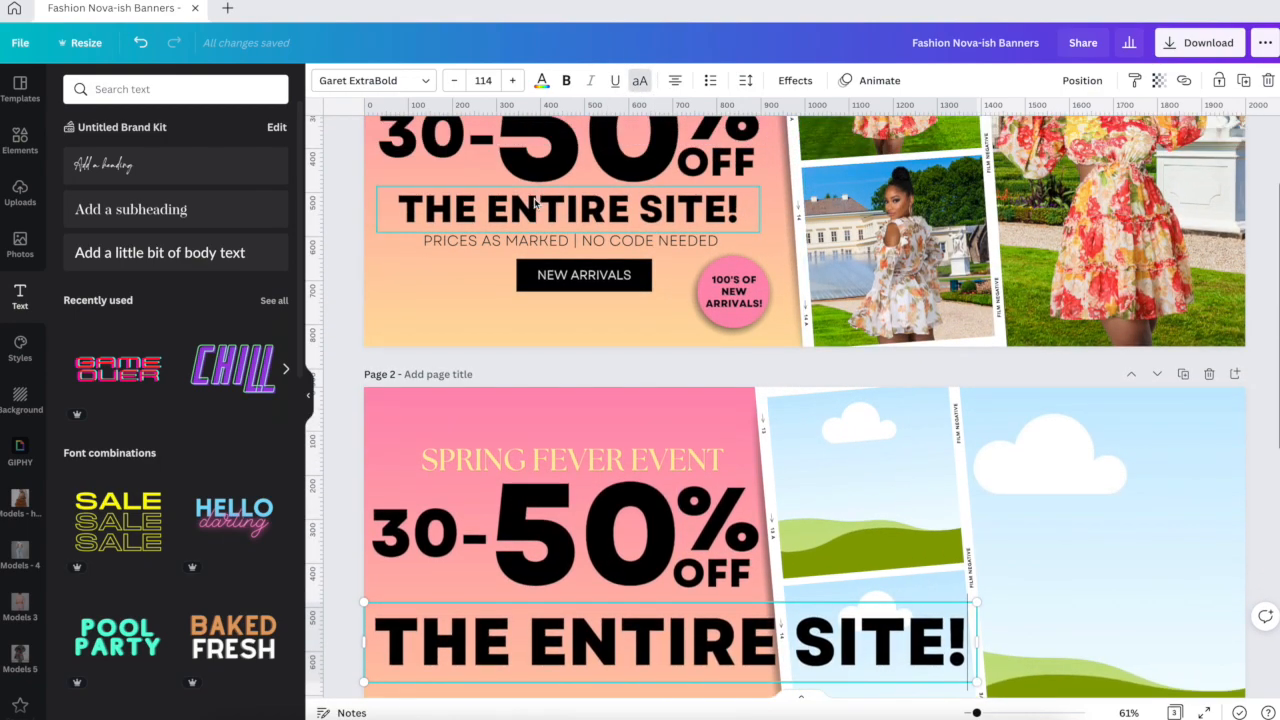
{"action": "left_click", "coordinate": [535, 203]}
{"action": "scroll", "coordinate": [535, 203], "scroll_direction": "down", "scroll_amount": 3}
{"action": "left_click", "coordinate": [490, 390]}
{"action": "left_click", "coordinate": [485, 82]}
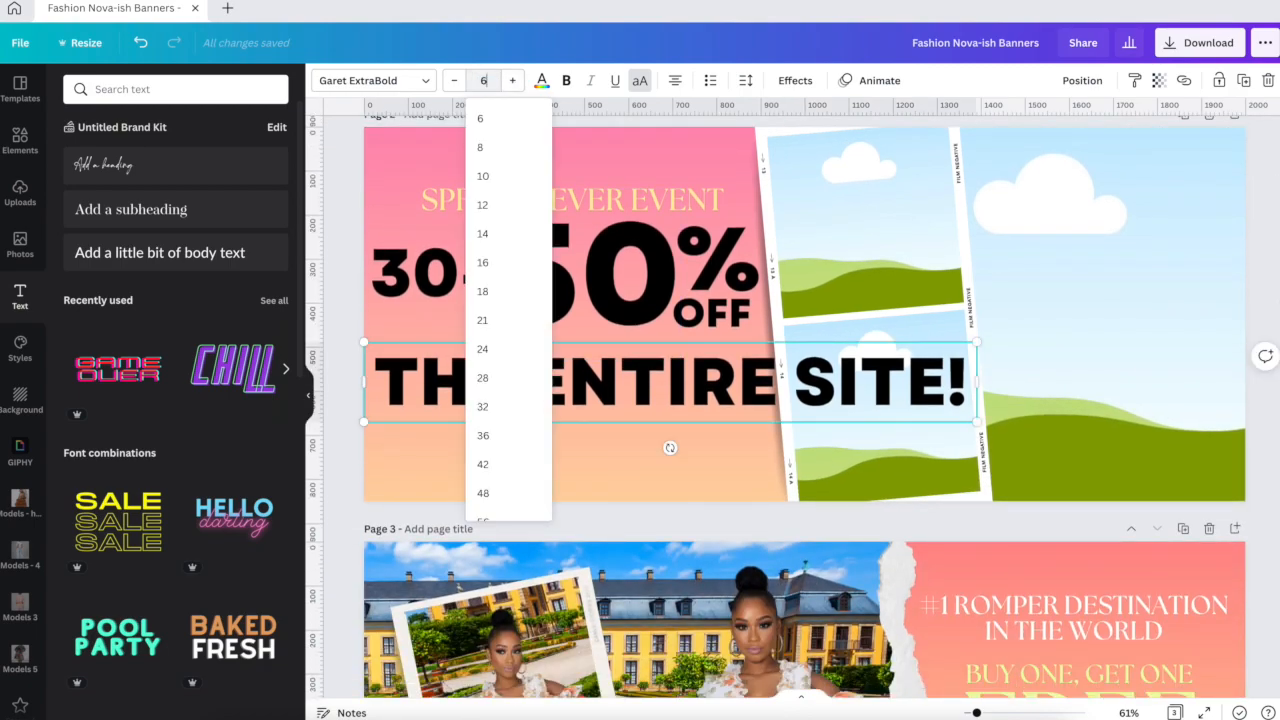
{"action": "type", "text": "65"}
{"action": "key", "text": "Return"}
{"action": "left_click_drag", "start_coordinate": [684, 414], "coordinate": [586, 402]}
Step: Duplicate the page 2 "THE ENTIRE SITE!" text and place the copy below the original
{"action": "scroll", "coordinate": [586, 402], "scroll_direction": "up", "scroll_amount": 5}
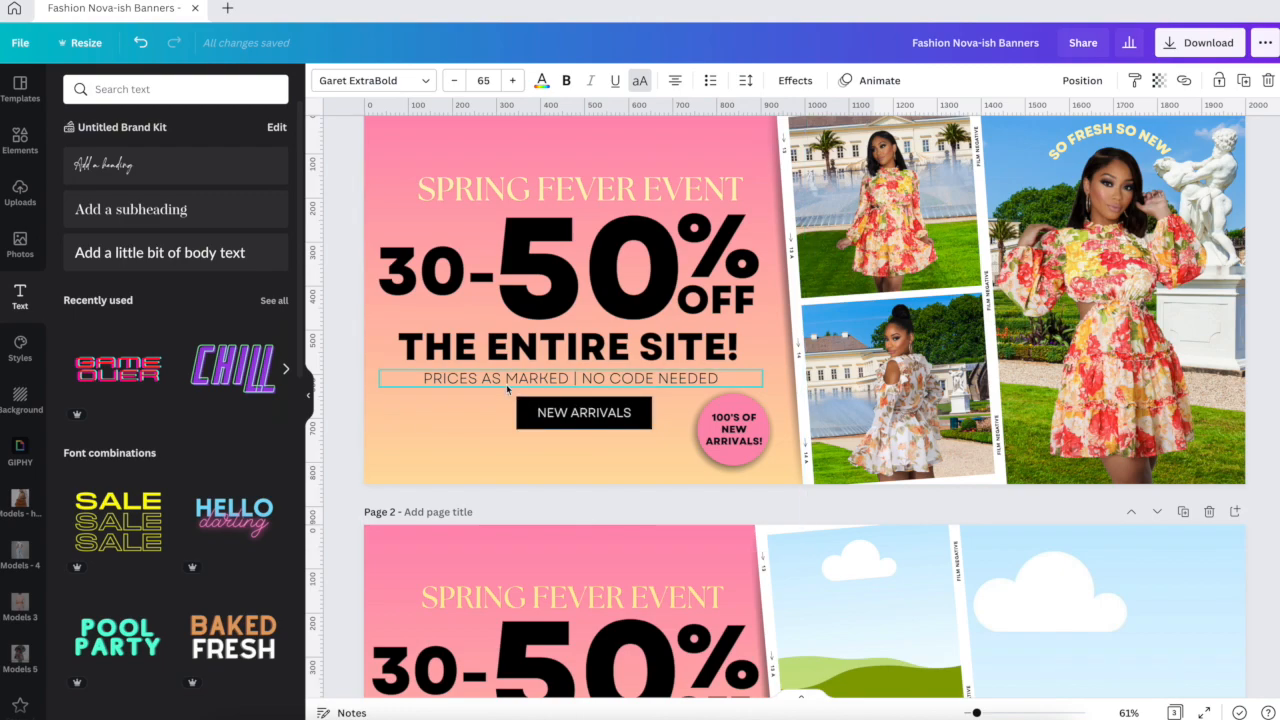
{"action": "left_click", "coordinate": [499, 380]}
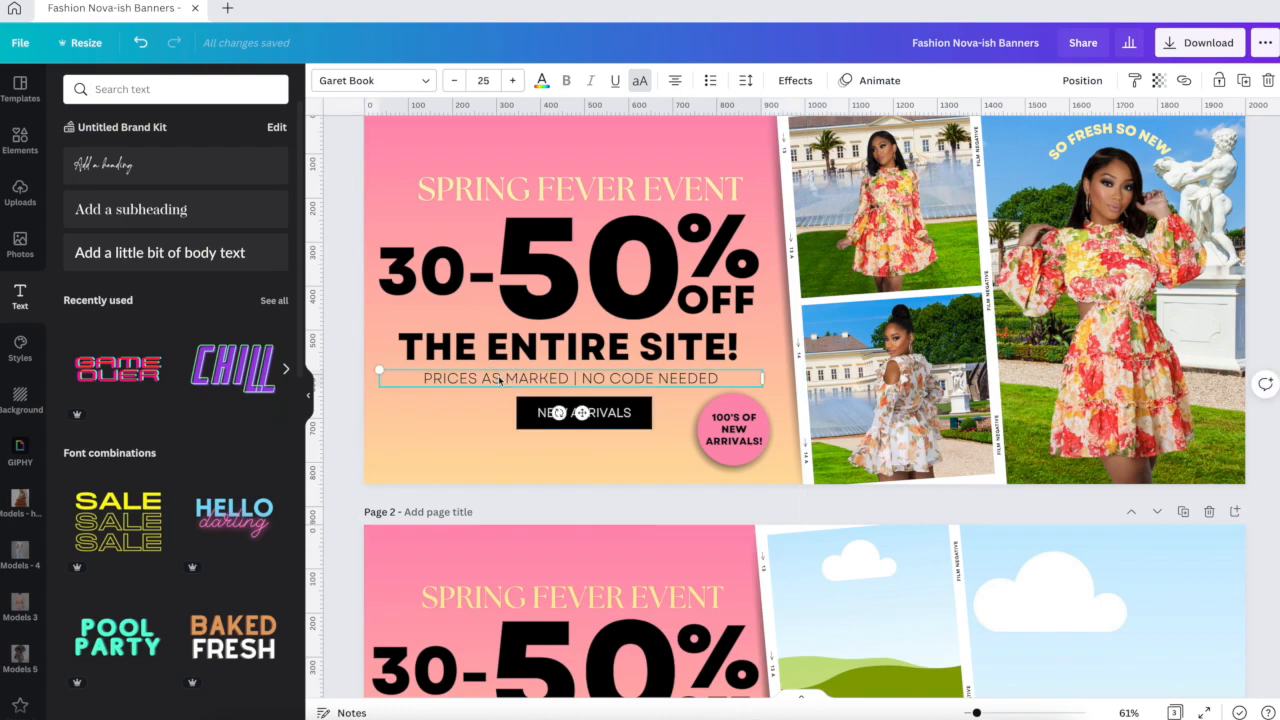
{"action": "scroll", "coordinate": [499, 380], "scroll_direction": "down", "scroll_amount": 3}
{"action": "left_click", "coordinate": [428, 497]}
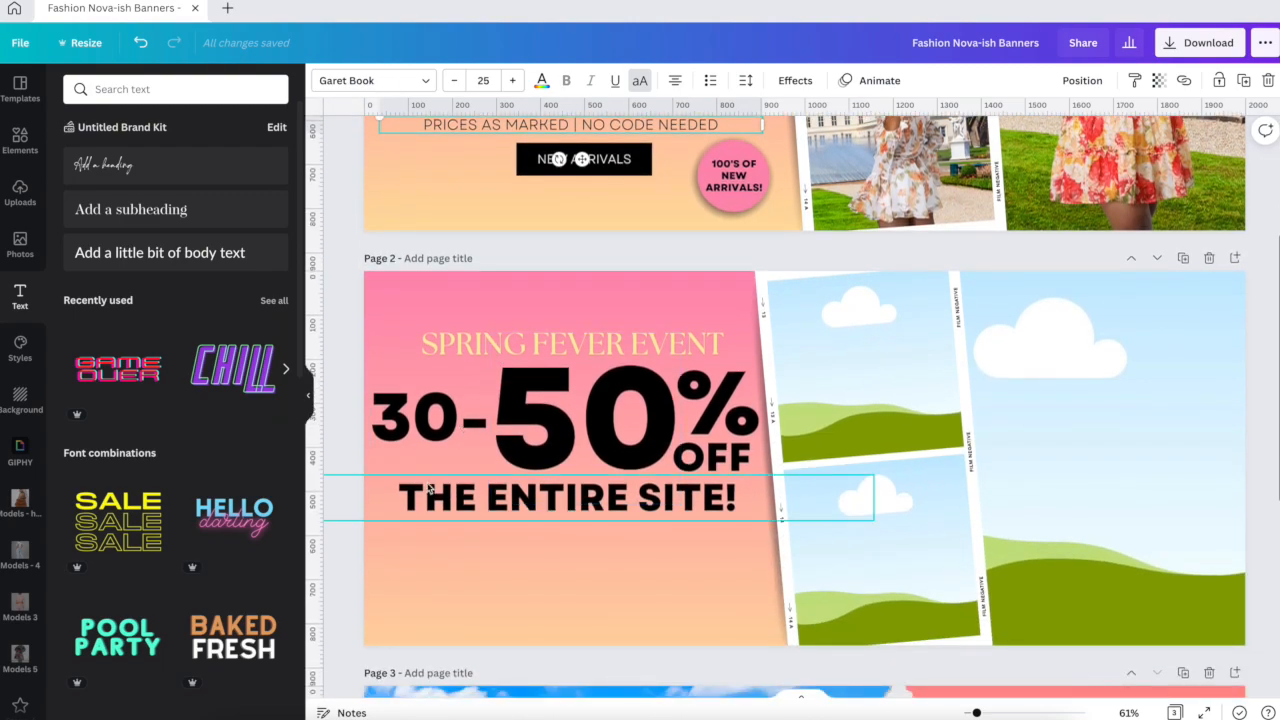
{"action": "key", "text": "ctrl+d"}
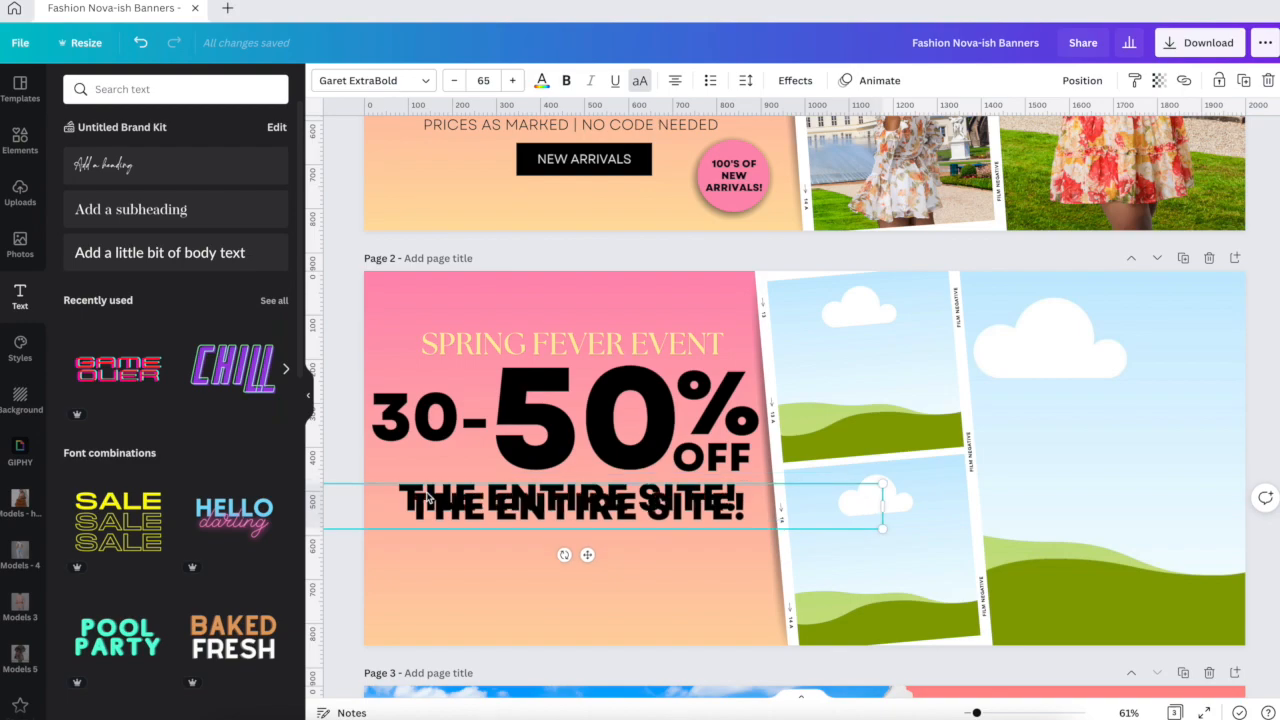
{"action": "left_click_drag", "start_coordinate": [449, 500], "coordinate": [449, 557]}
Step: Change the lower duplicate's text to "PRICES AS MARKED | NO CODE NEEDED" and widen its text box to fit one line
{"action": "double_click", "coordinate": [452, 558]}
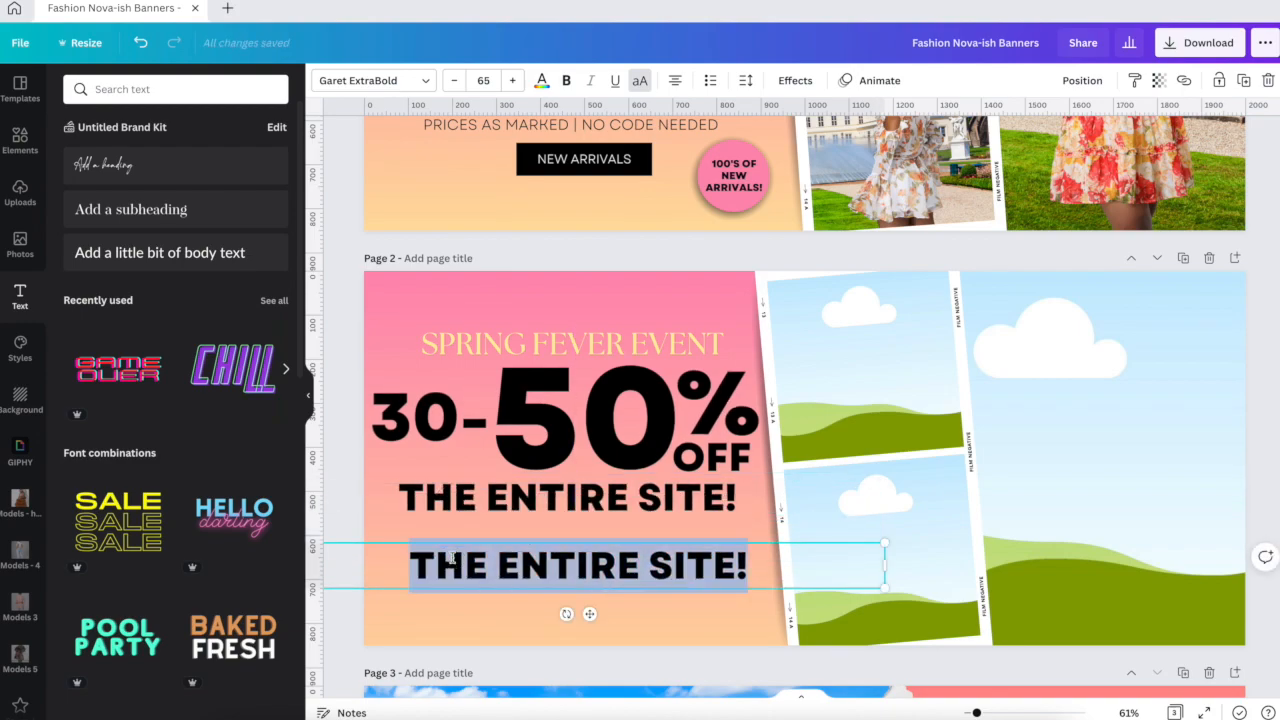
{"action": "type", "text": "PRICES AS MARKED"}
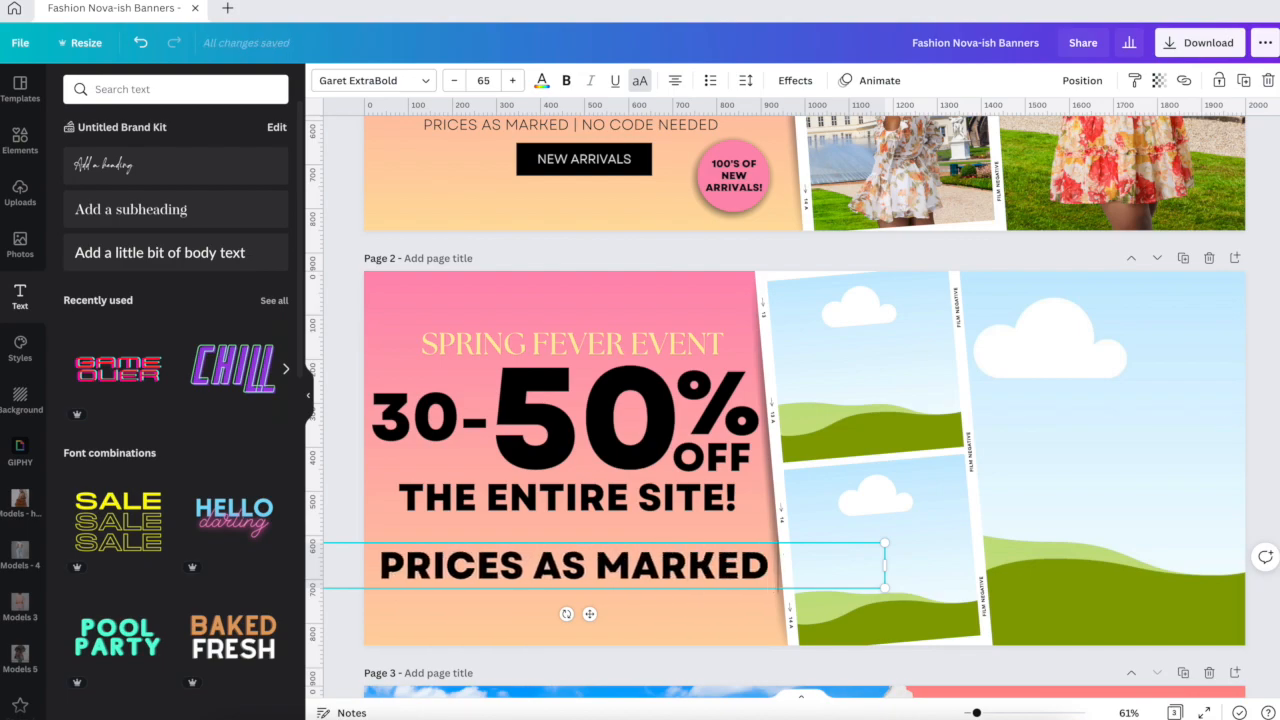
{"action": "type", "text": " | N"}
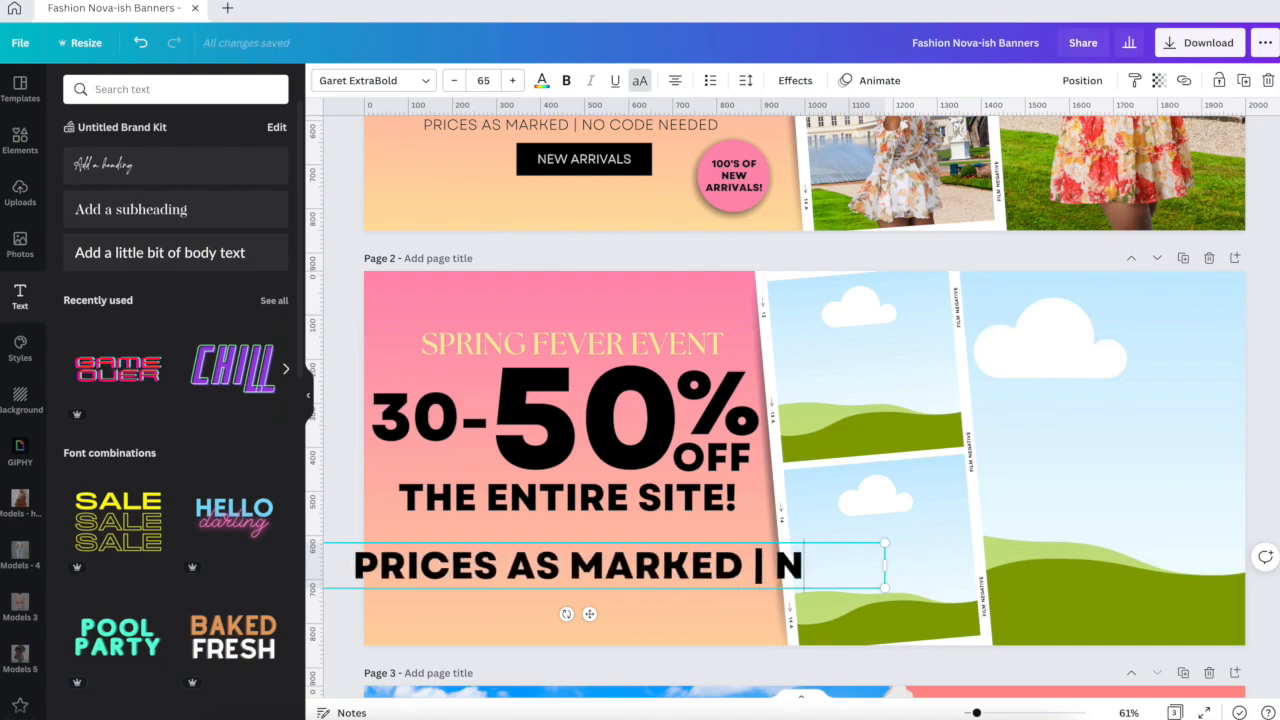
{"action": "type", "text": "O CODE NEEDE"}
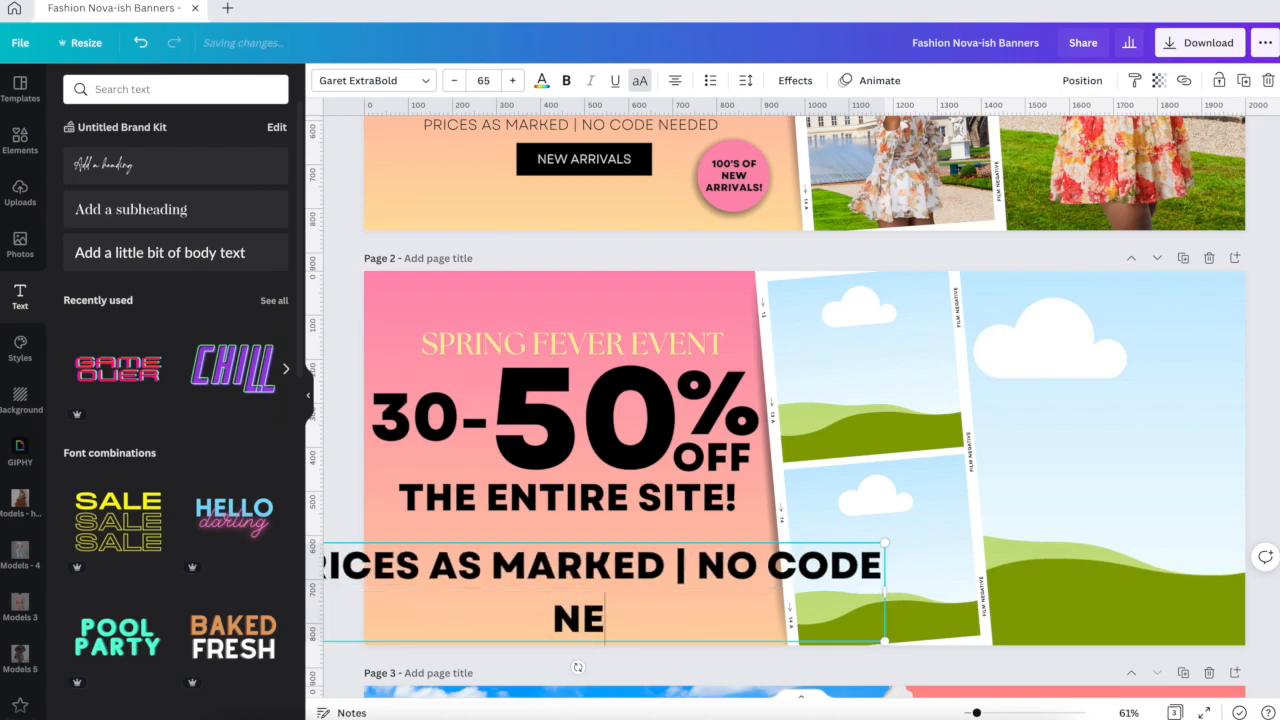
{"action": "type", "text": "DED"}
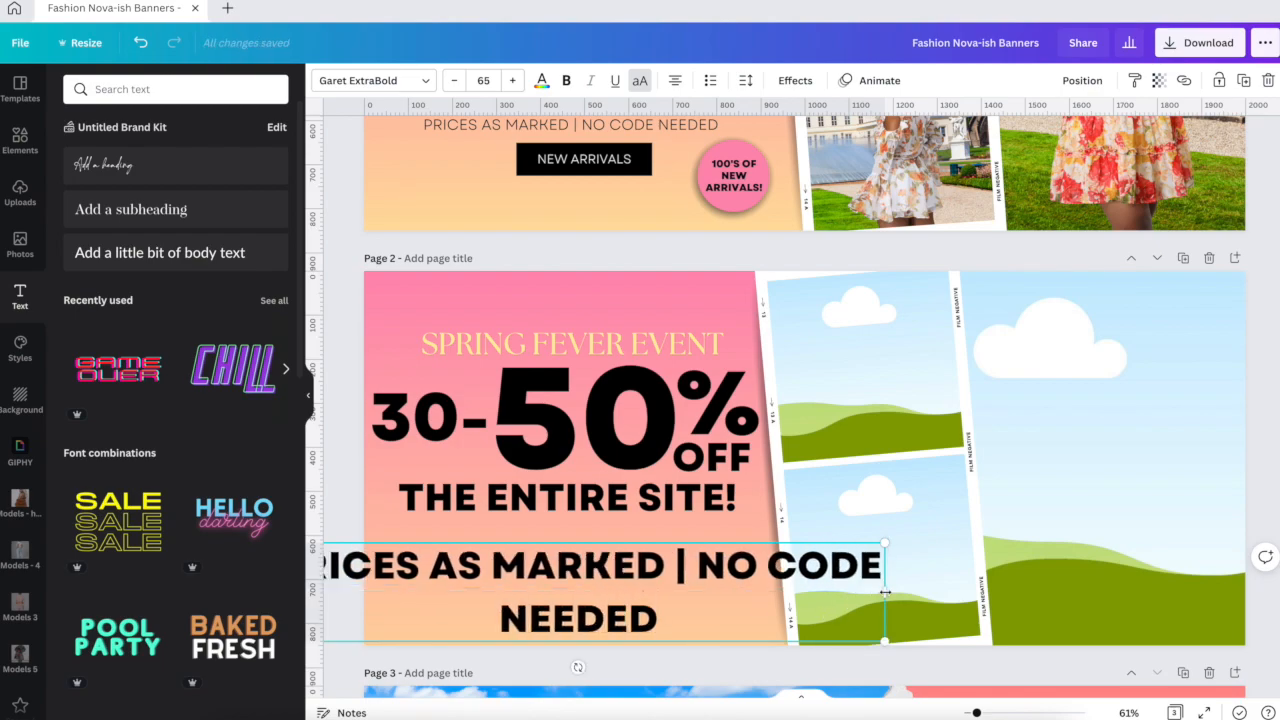
{"action": "left_click_drag", "start_coordinate": [885, 592], "coordinate": [1076, 592]}
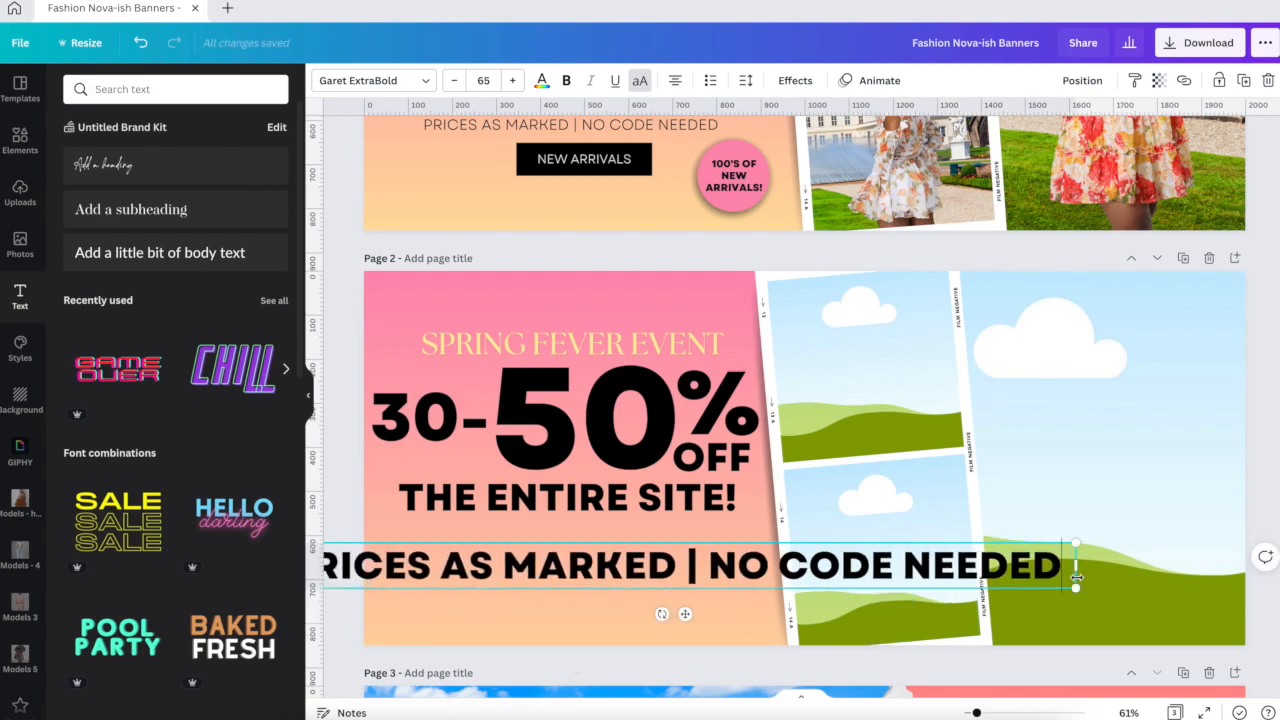
Step: Change the font of the page 2 "PRICES AS MARKED | NO CODE NEEDED" text to Garet Book
{"action": "left_click", "coordinate": [430, 80]}
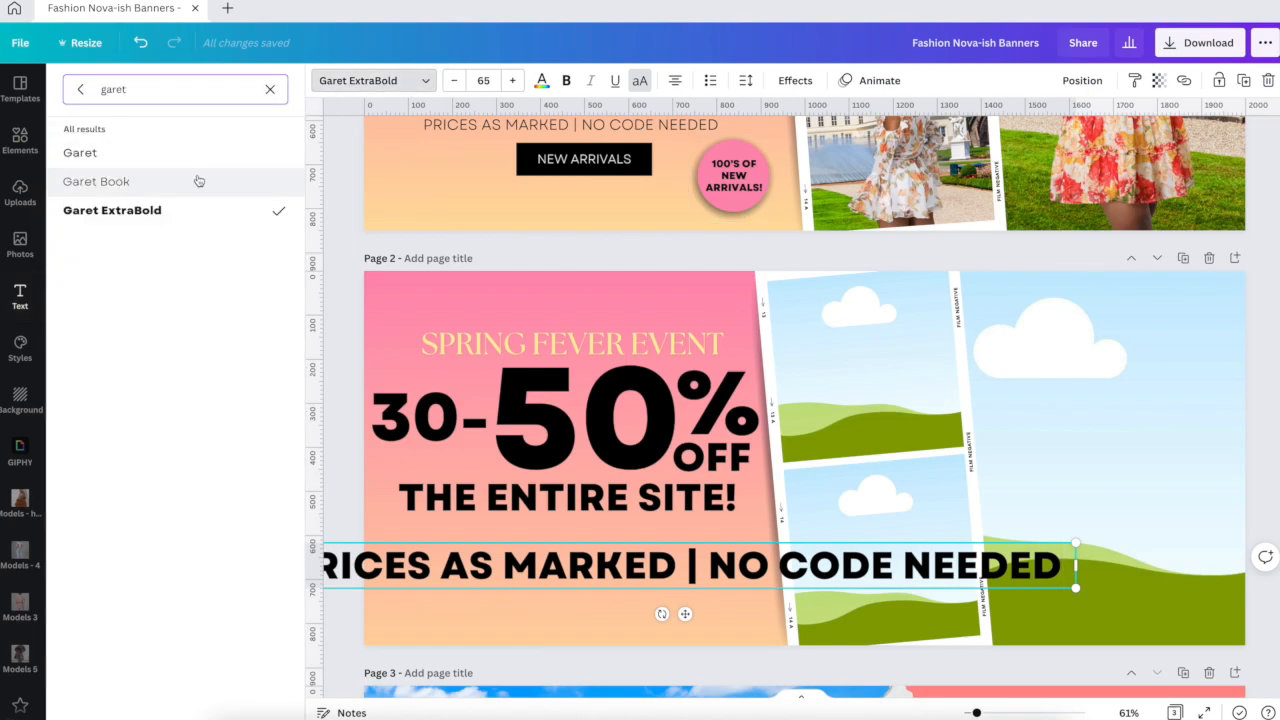
{"action": "left_click", "coordinate": [198, 181]}
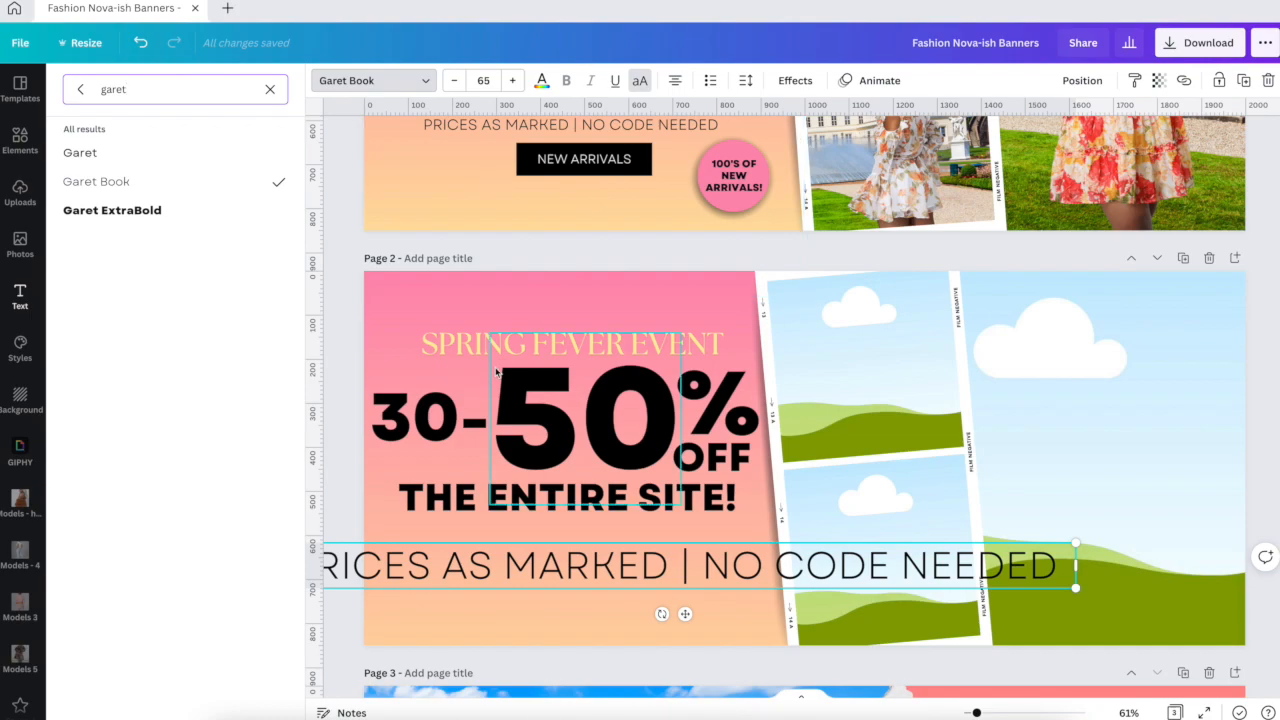
{"action": "scroll", "coordinate": [566, 444], "scroll_direction": "up", "scroll_amount": 2}
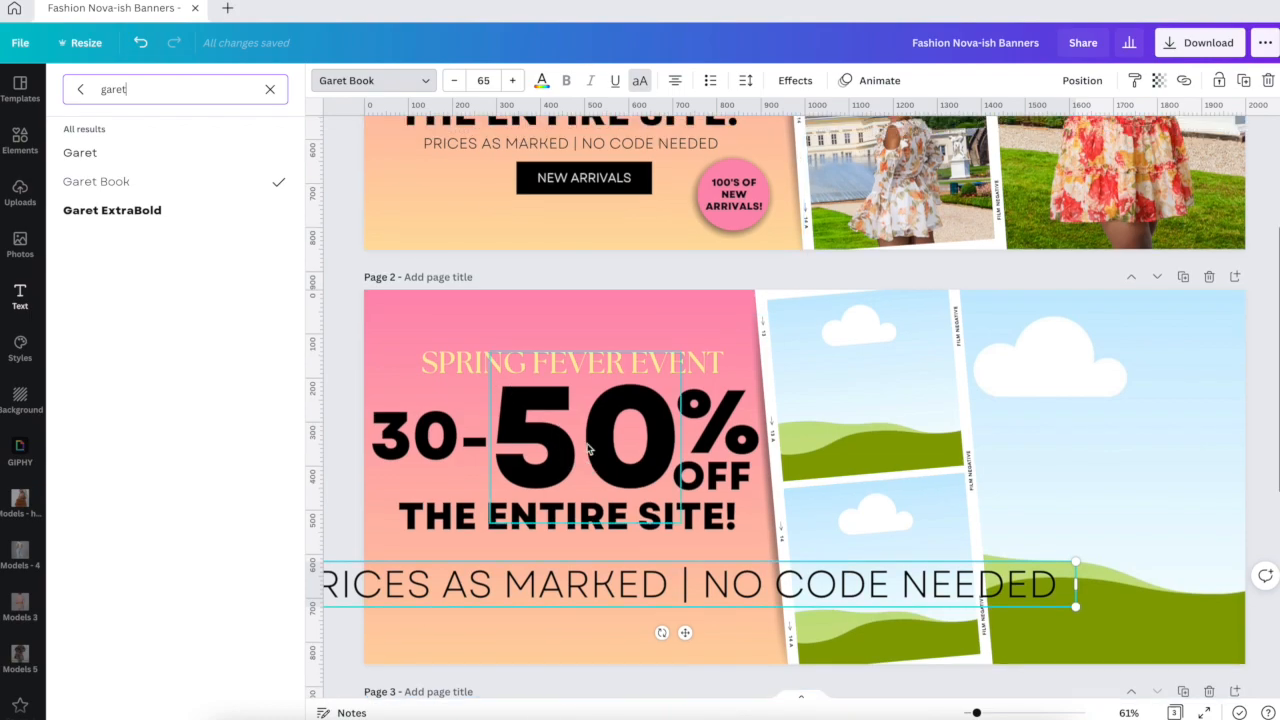
{"action": "scroll", "coordinate": [588, 450], "scroll_direction": "down", "scroll_amount": 2}
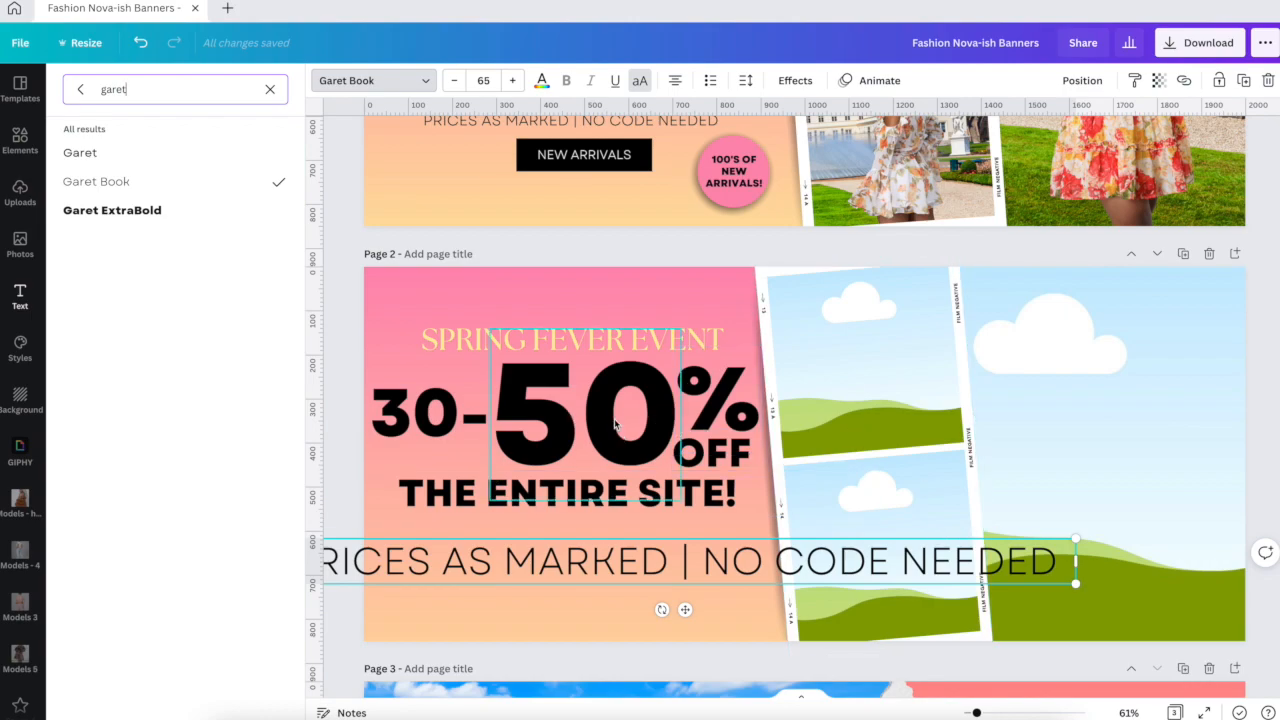
Step: Set the page 2 "PRICES AS MARKED | NO CODE NEEDED" text to size 25 and center it directly beneath "THE ENTIRE SITE!"
{"action": "scroll", "coordinate": [528, 552], "scroll_direction": "up", "scroll_amount": 1}
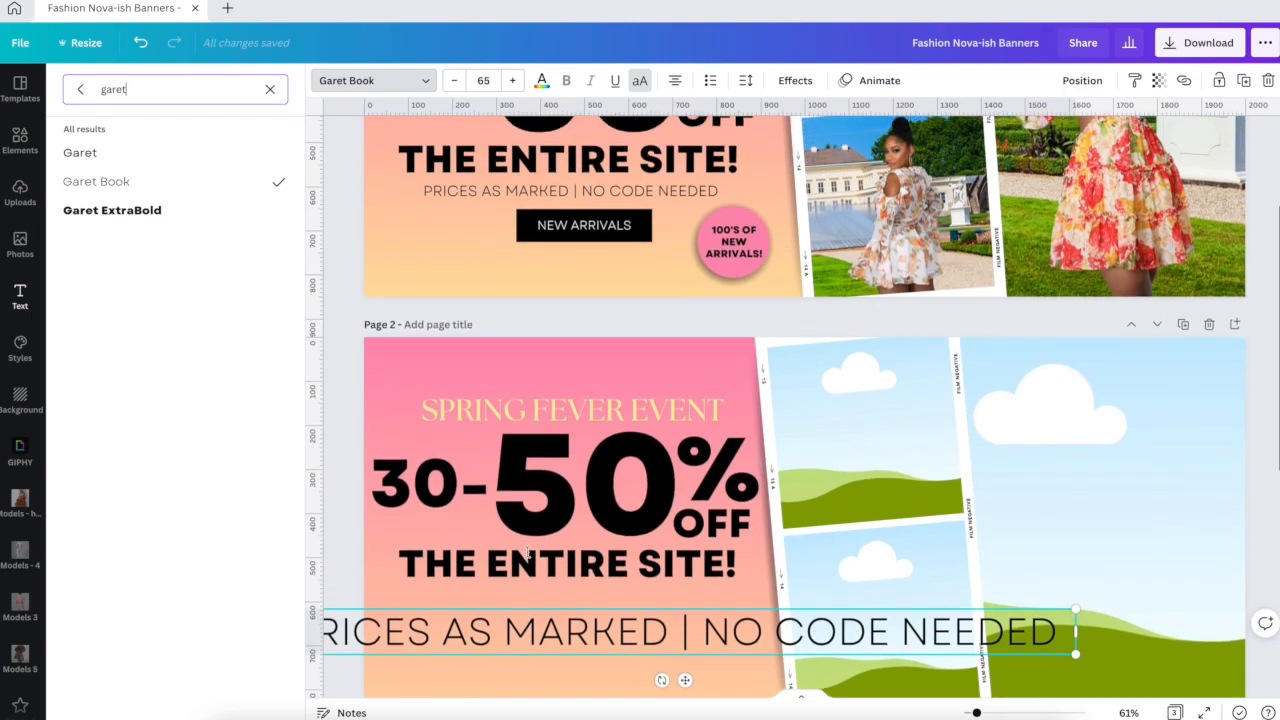
{"action": "left_click", "coordinate": [466, 190]}
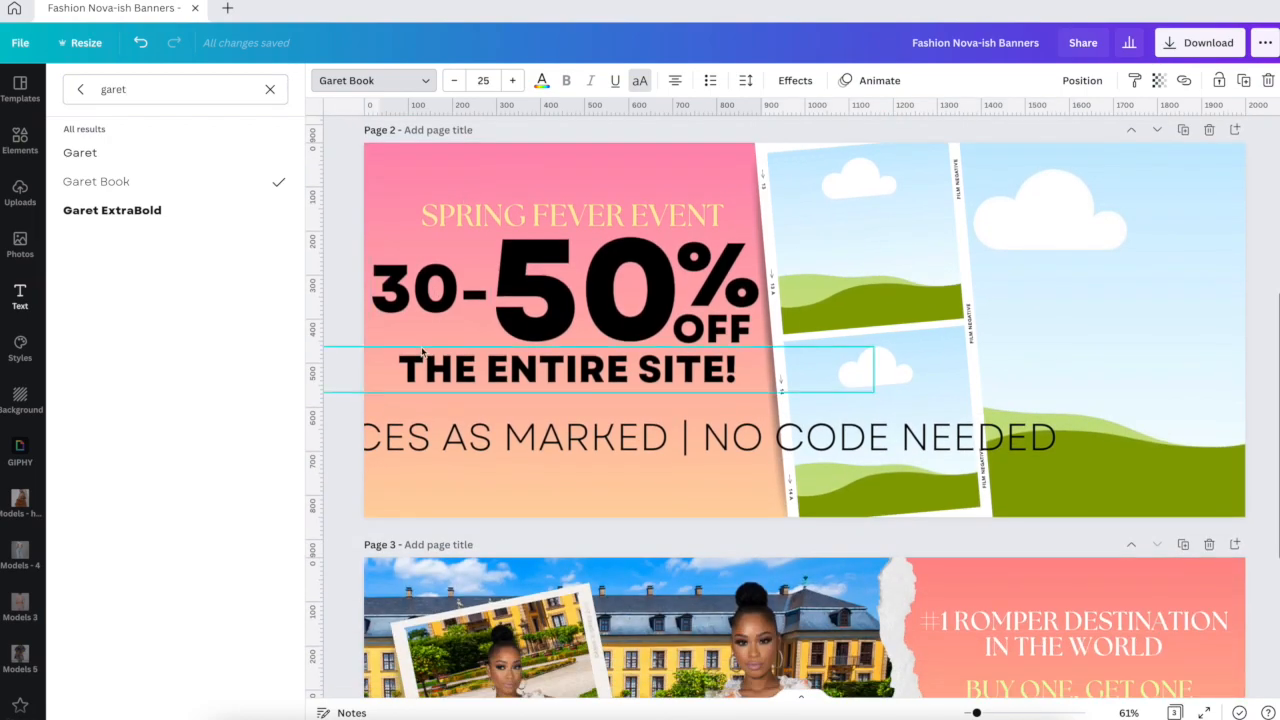
{"action": "left_click", "coordinate": [425, 435]}
{"action": "left_click", "coordinate": [483, 80]}
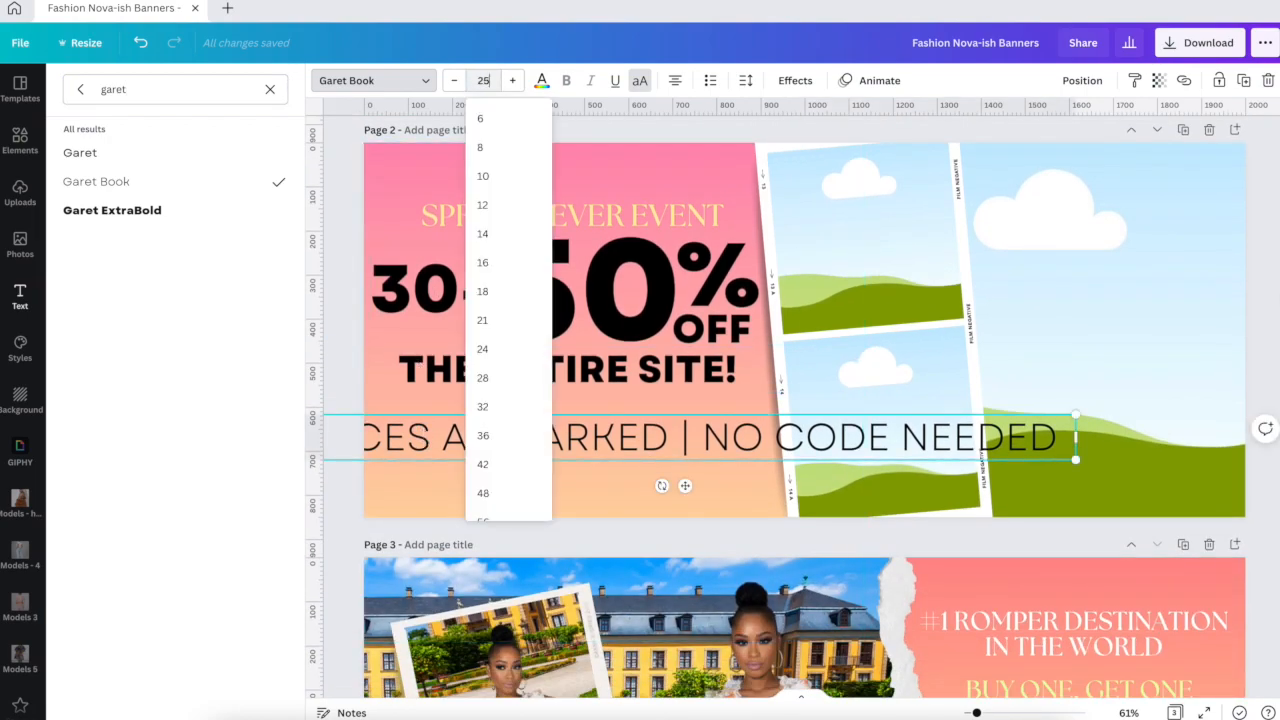
{"action": "key", "text": "Return"}
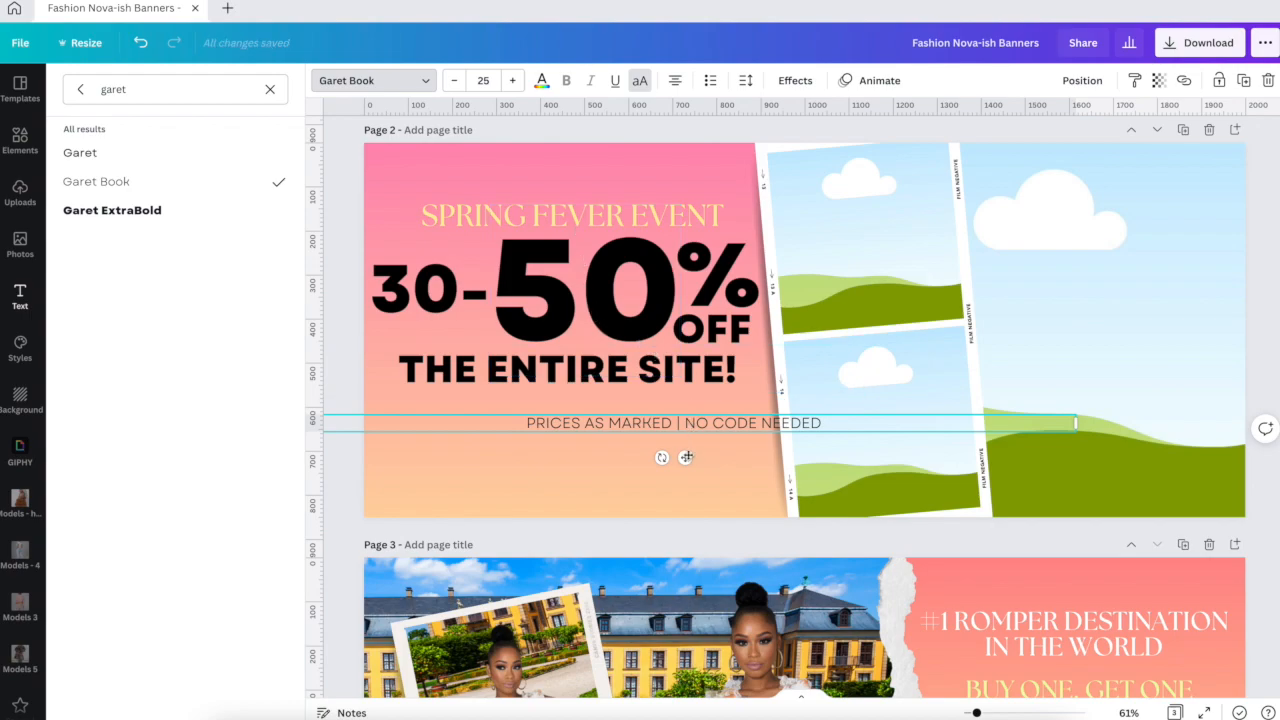
{"action": "left_click_drag", "start_coordinate": [621, 431], "coordinate": [583, 433]}
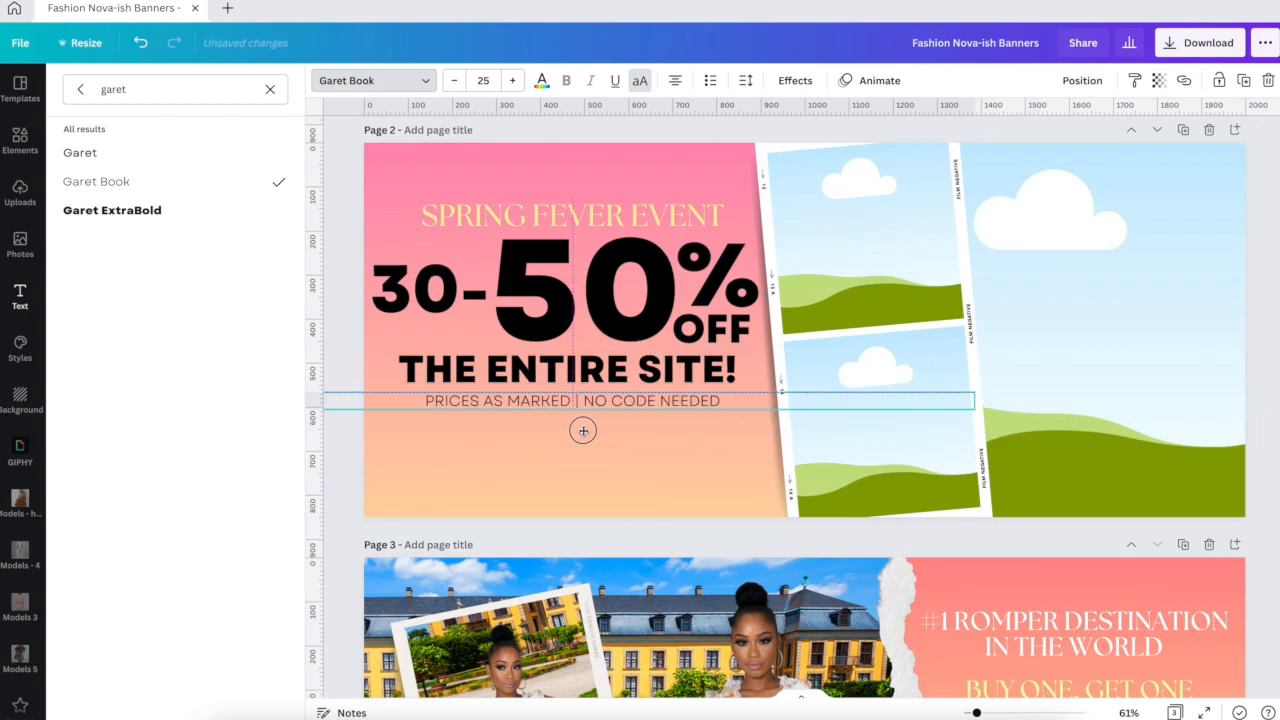
Step: Duplicate the page 2 "PRICES AS MARKED | NO CODE NEEDED" text below the original and change the copy to "NEW ARRIVALS"
{"action": "scroll", "coordinate": [580, 440], "scroll_direction": "up", "scroll_amount": 4}
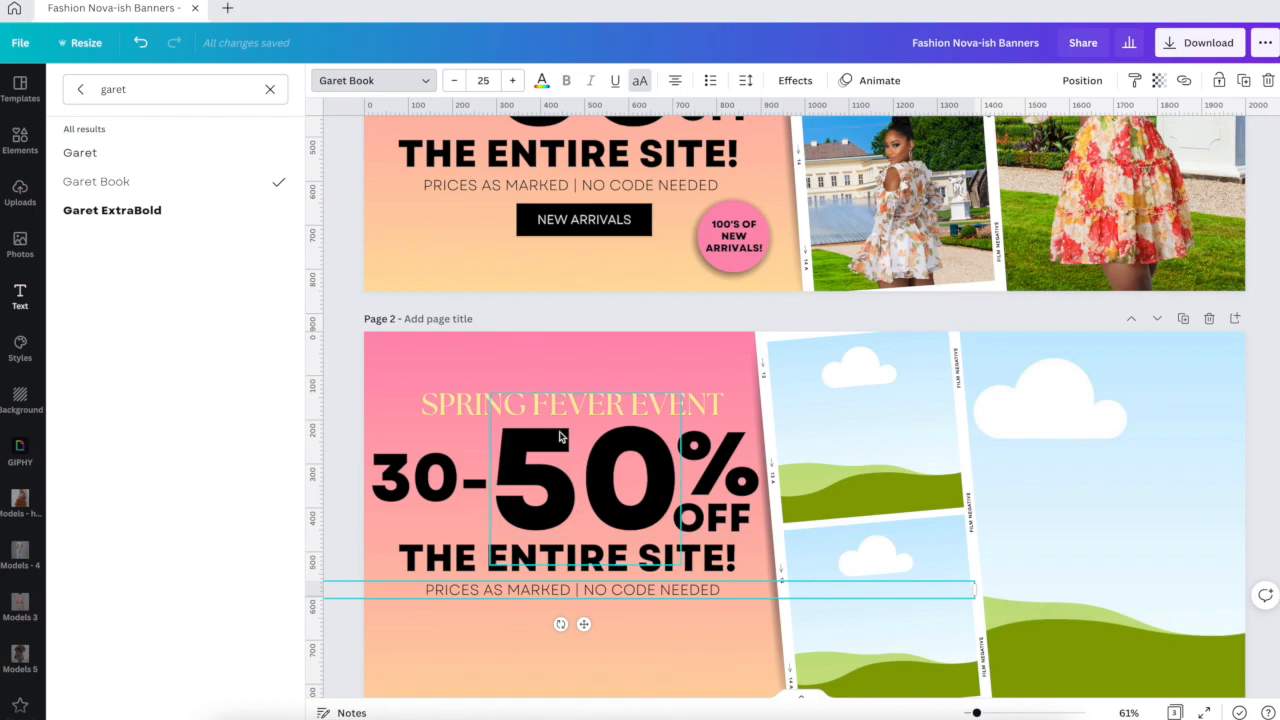
{"action": "scroll", "coordinate": [560, 437], "scroll_direction": "down", "scroll_amount": 1}
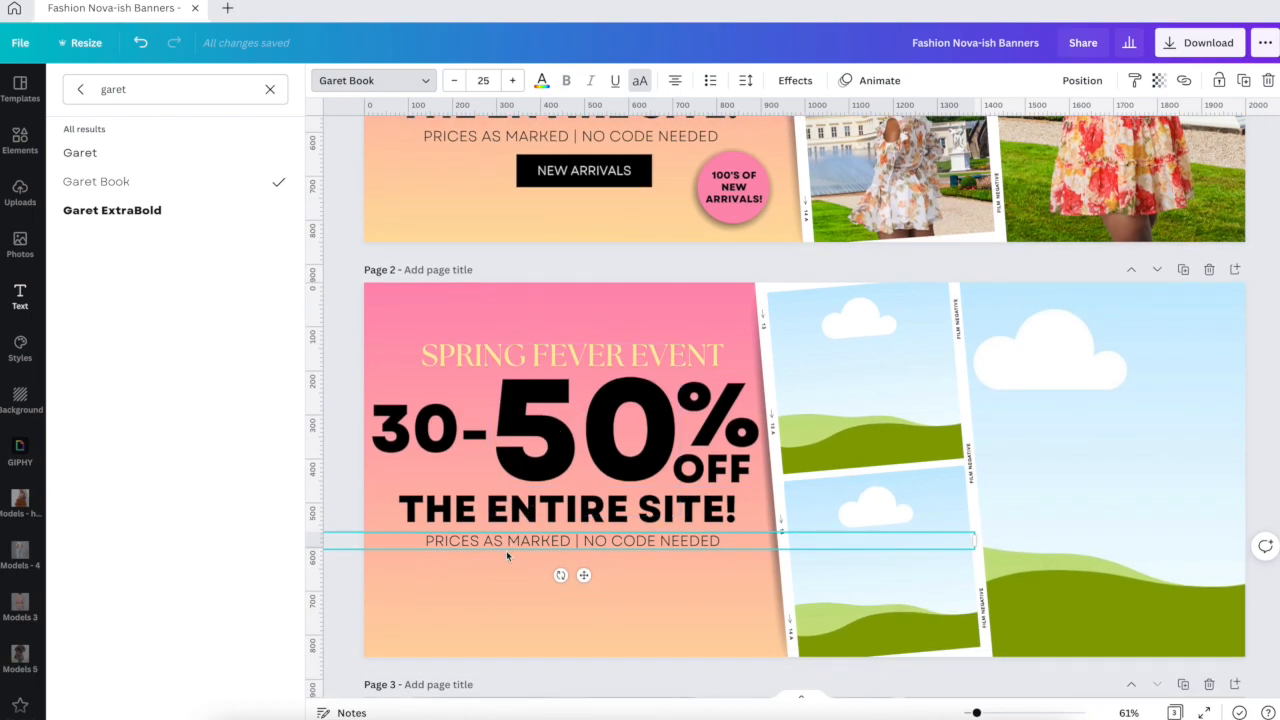
{"action": "left_click", "coordinate": [495, 596]}
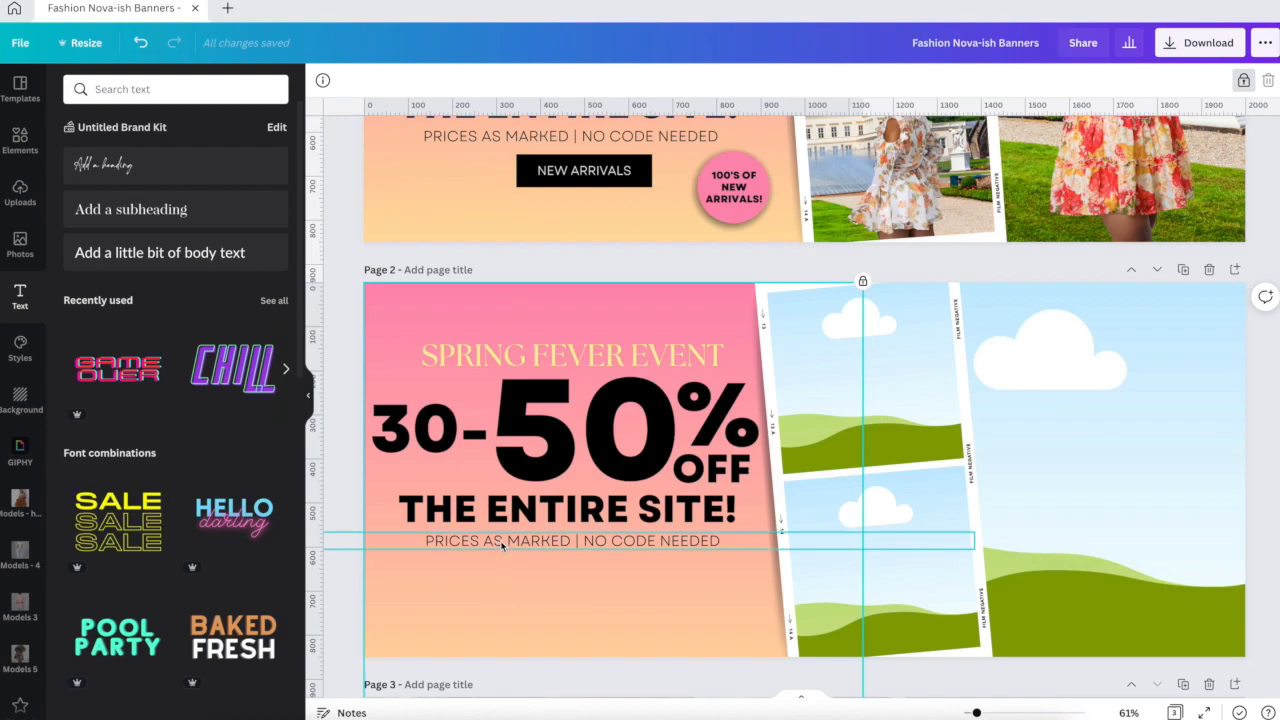
{"action": "left_click", "coordinate": [502, 542]}
{"action": "left_click_drag", "start_coordinate": [502, 545], "coordinate": [502, 586]}
{"action": "left_click", "coordinate": [501, 585]}
{"action": "type", "text": "NE"}
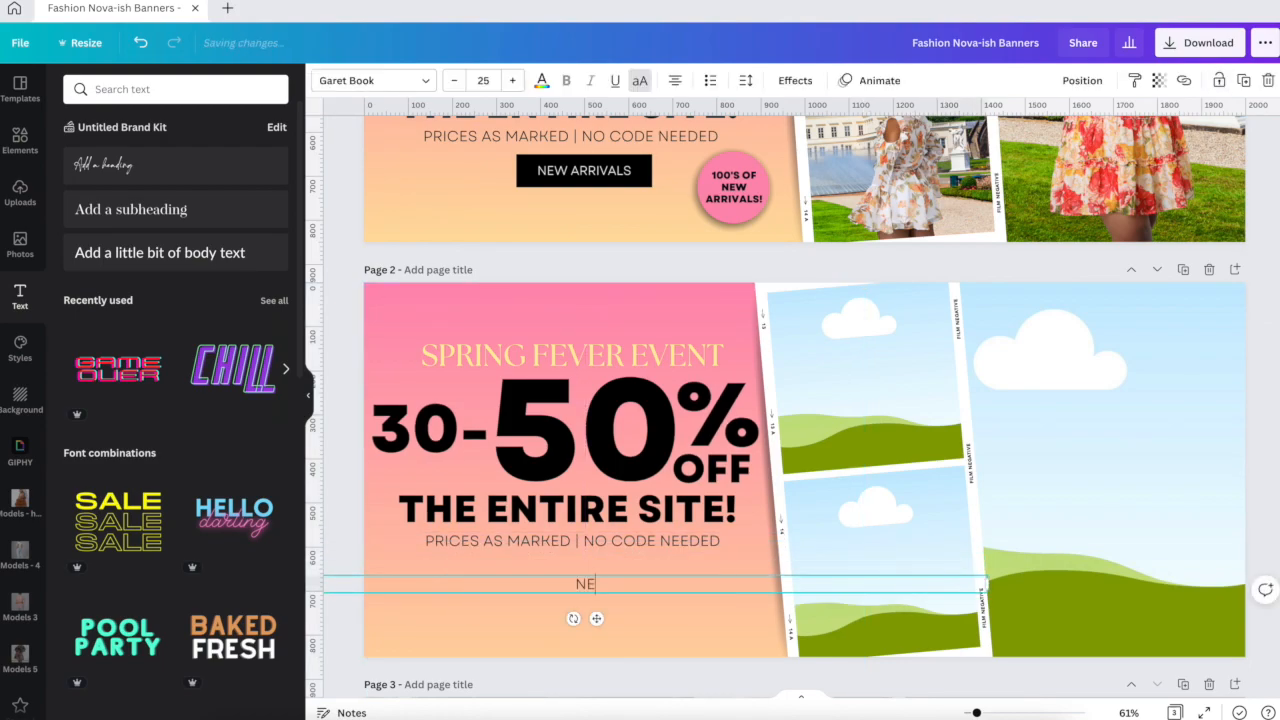
{"action": "type", "text": "W ARRIVALS"}
{"action": "left_click", "coordinate": [510, 628]}
{"action": "left_click", "coordinate": [549, 588]}
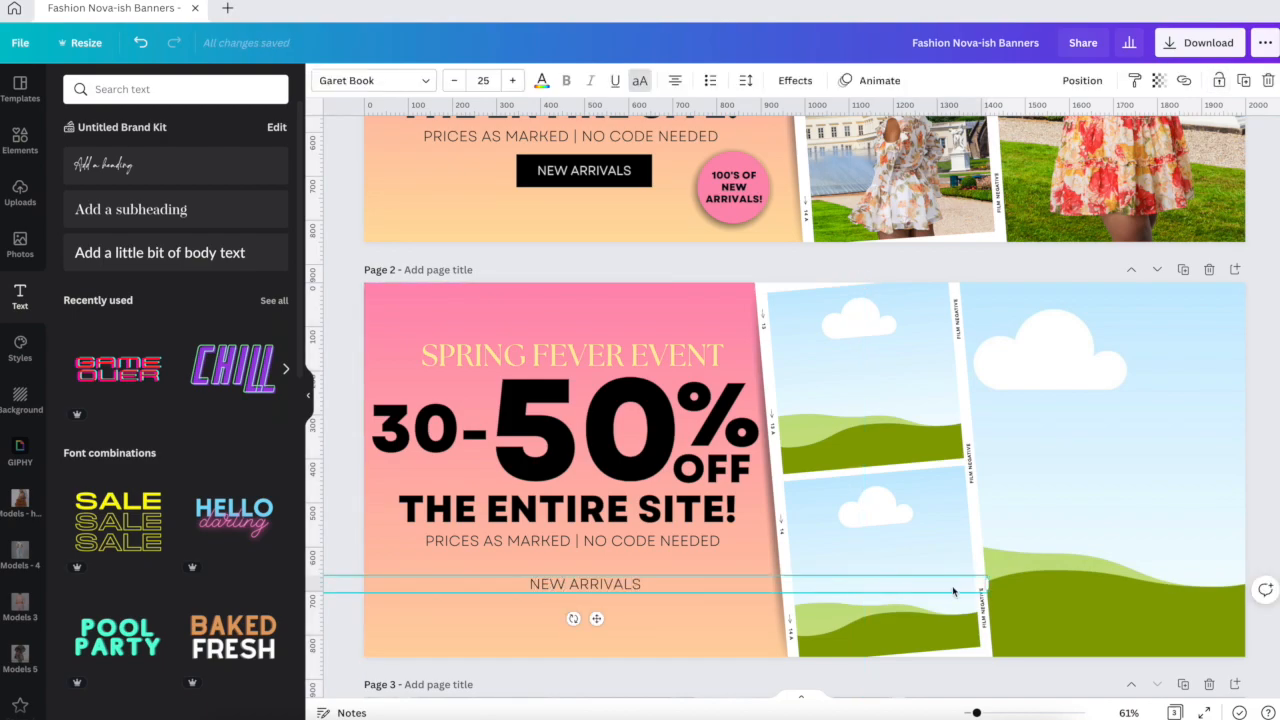
Step: Narrow the "NEW ARRIVALS" and prices text boxes on page 2 and position "NEW ARRIVALS" in the space below the prices line
{"action": "left_click_drag", "start_coordinate": [993, 584], "coordinate": [596, 575]}
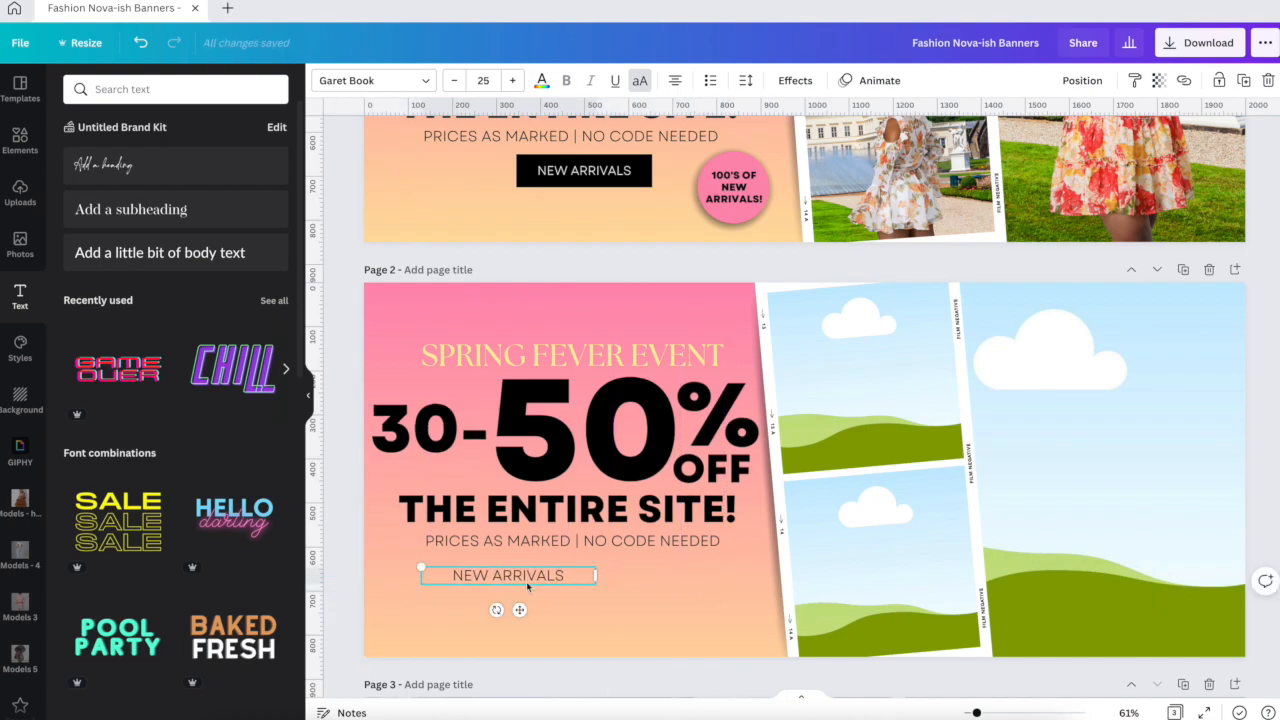
{"action": "left_click_drag", "start_coordinate": [522, 609], "coordinate": [580, 606]}
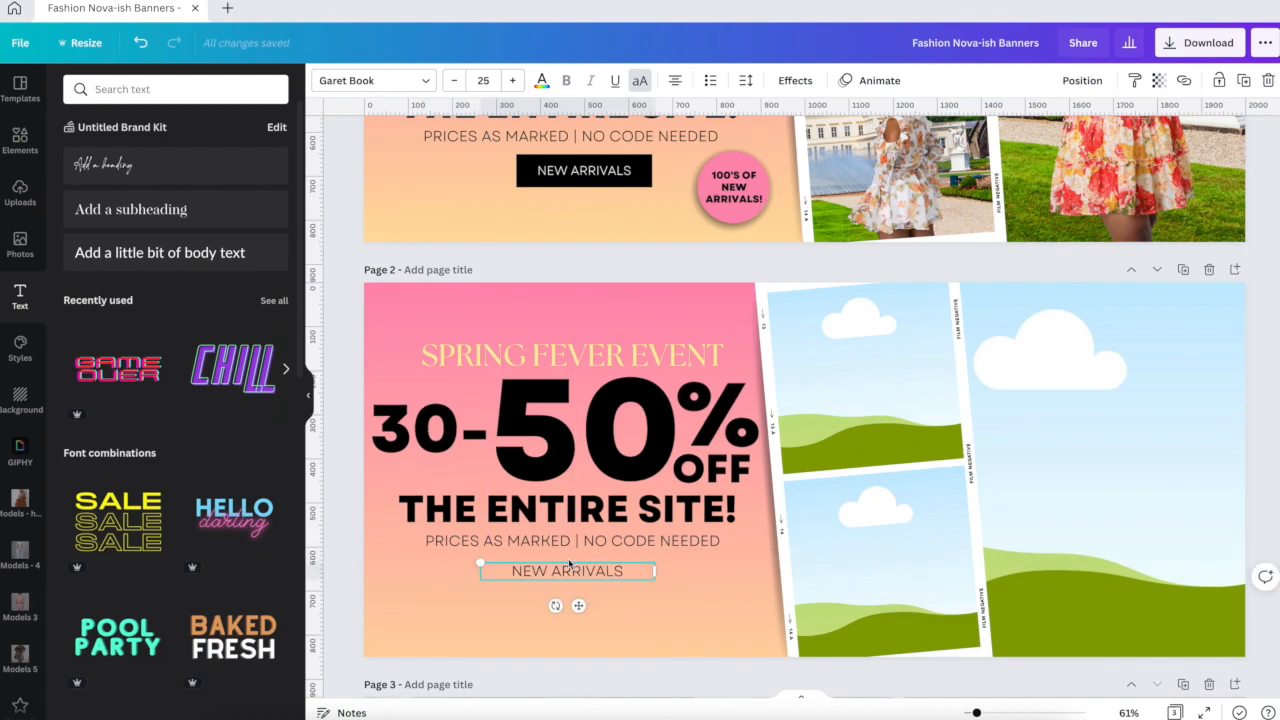
{"action": "left_click_drag", "start_coordinate": [975, 541], "coordinate": [678, 540]}
{"action": "left_click_drag", "start_coordinate": [529, 571], "coordinate": [529, 604]}
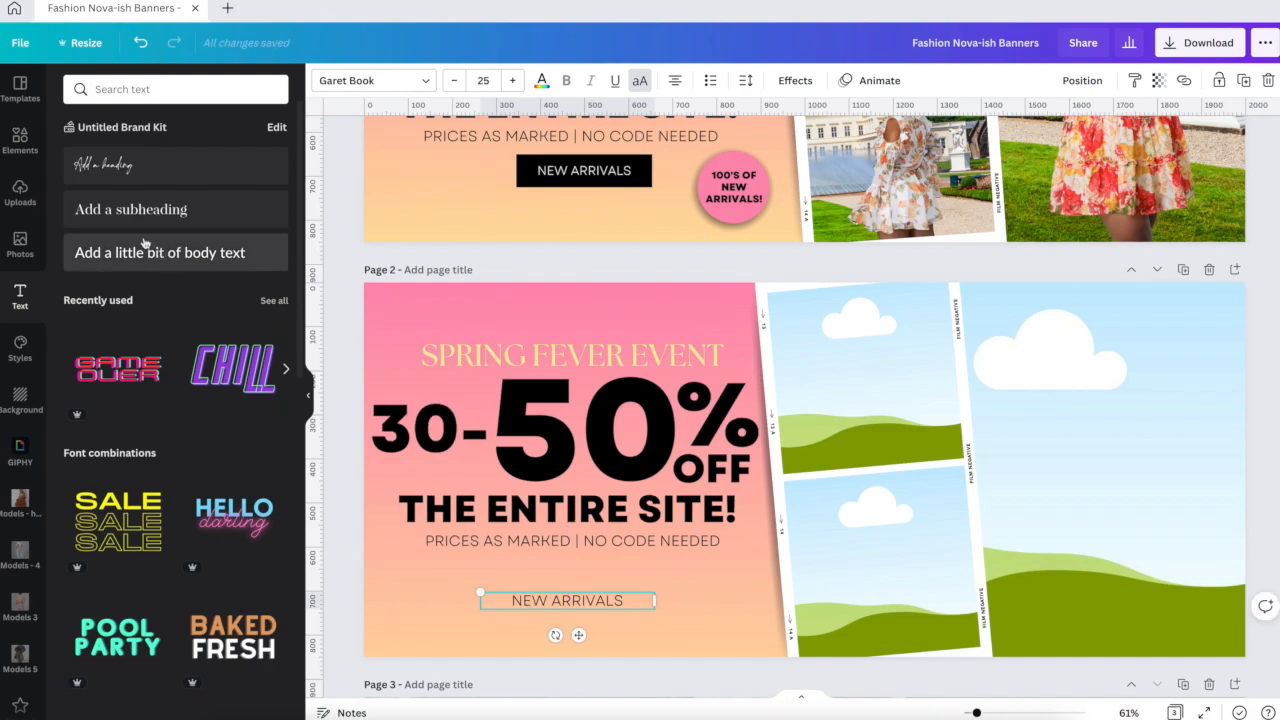
Step: Add a square shape over the "NEW ARRIVALS" area on page 2 and color it black
{"action": "left_click", "coordinate": [20, 137]}
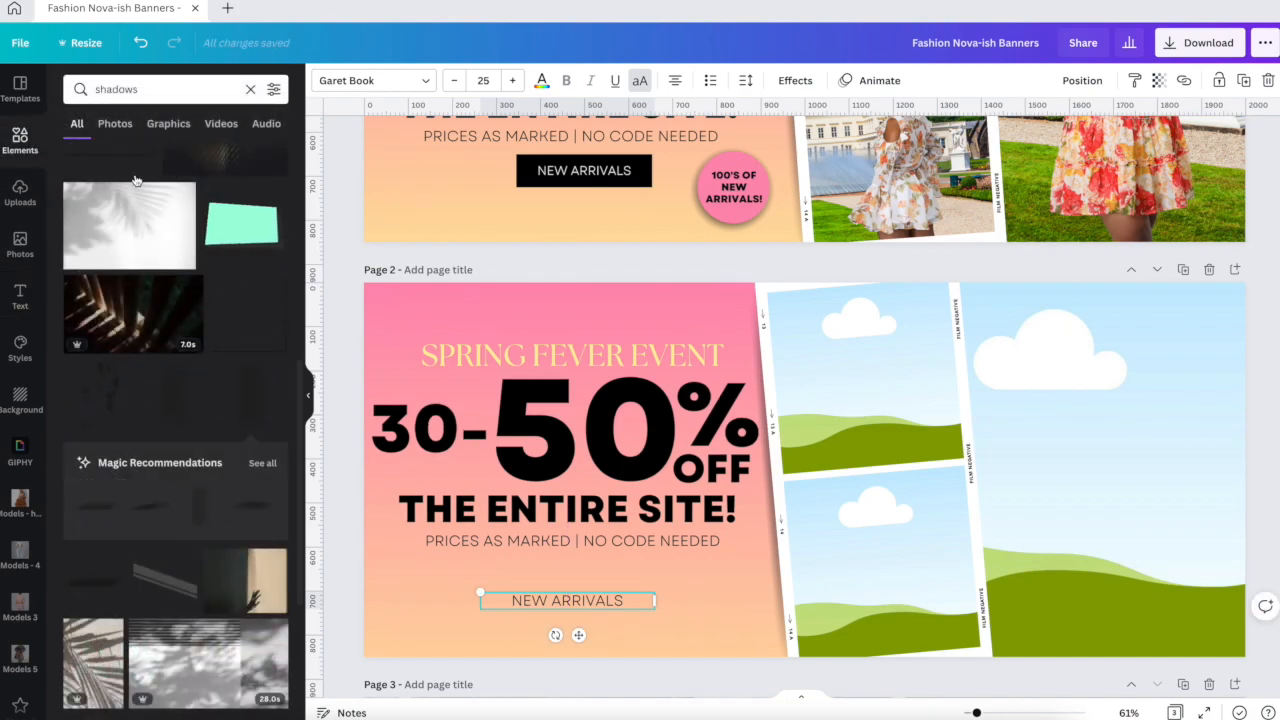
{"action": "left_click", "coordinate": [249, 90]}
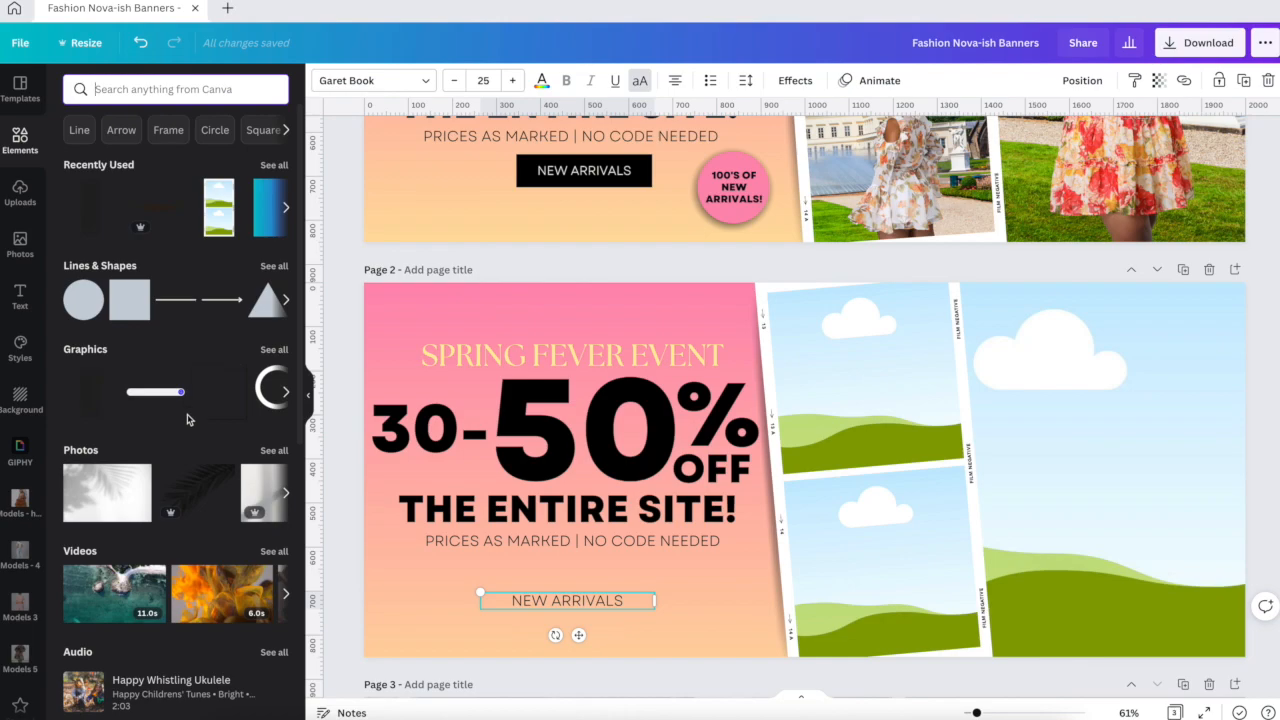
{"action": "left_click", "coordinate": [129, 299]}
{"action": "left_click_drag", "start_coordinate": [829, 414], "coordinate": [611, 524]}
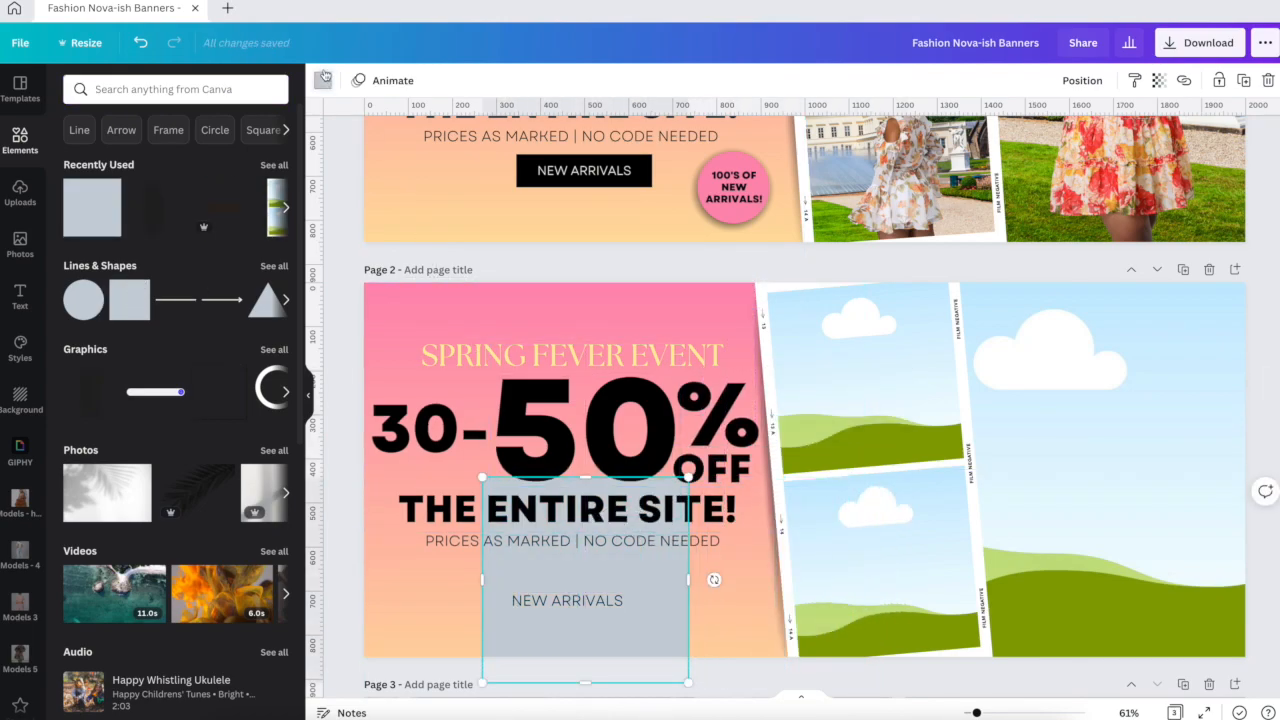
{"action": "left_click", "coordinate": [322, 78]}
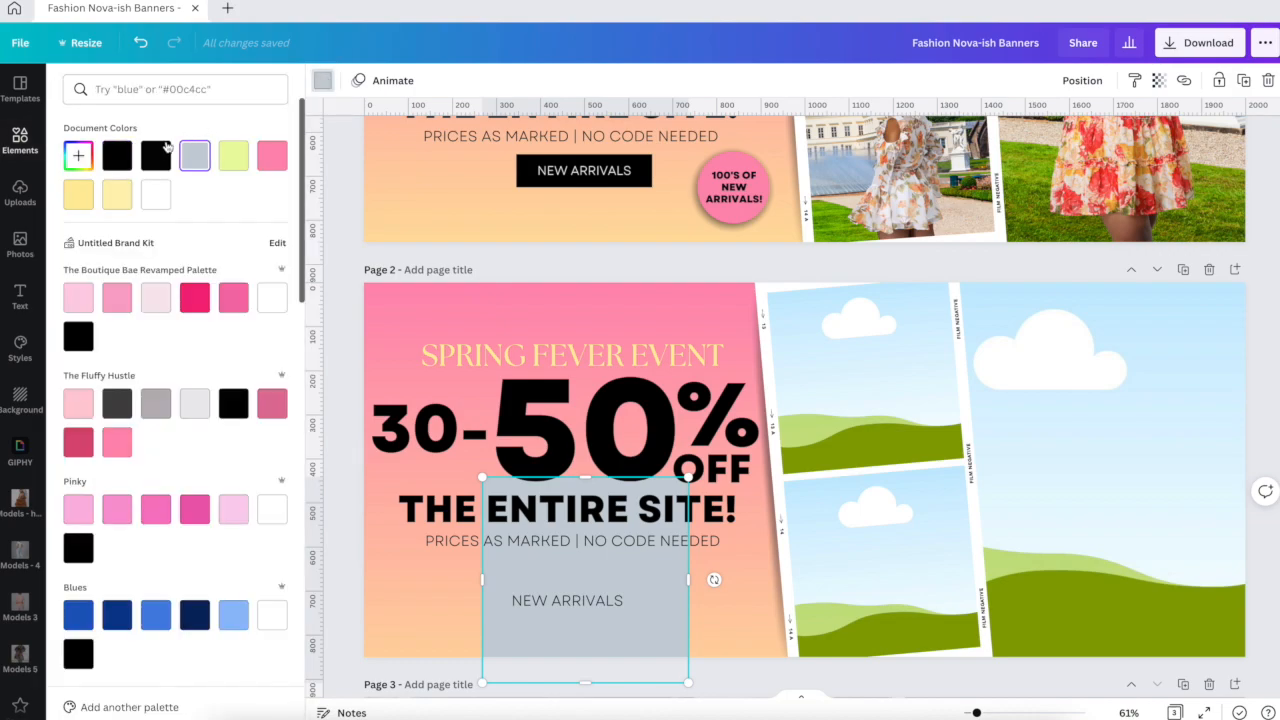
{"action": "left_click", "coordinate": [118, 157]}
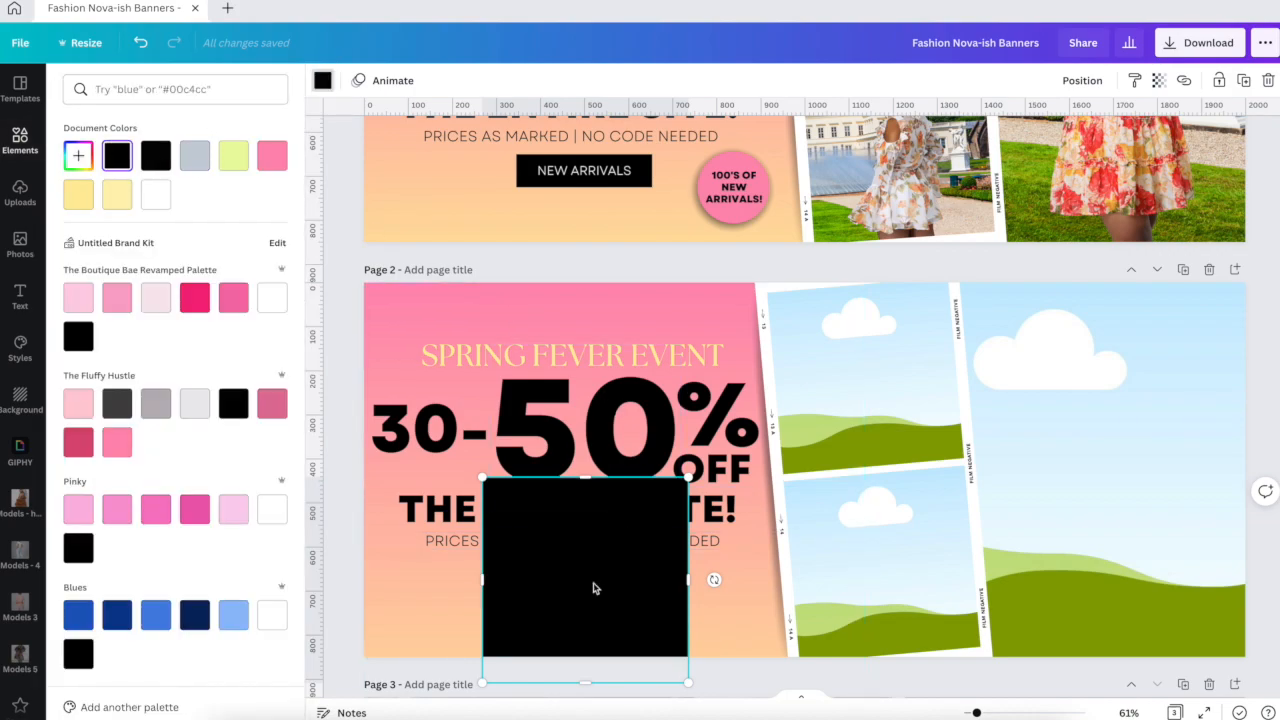
Step: Change the color of the page 2 "NEW ARRIVALS" text to white
{"action": "left_click", "coordinate": [568, 600]}
{"action": "left_click", "coordinate": [541, 80]}
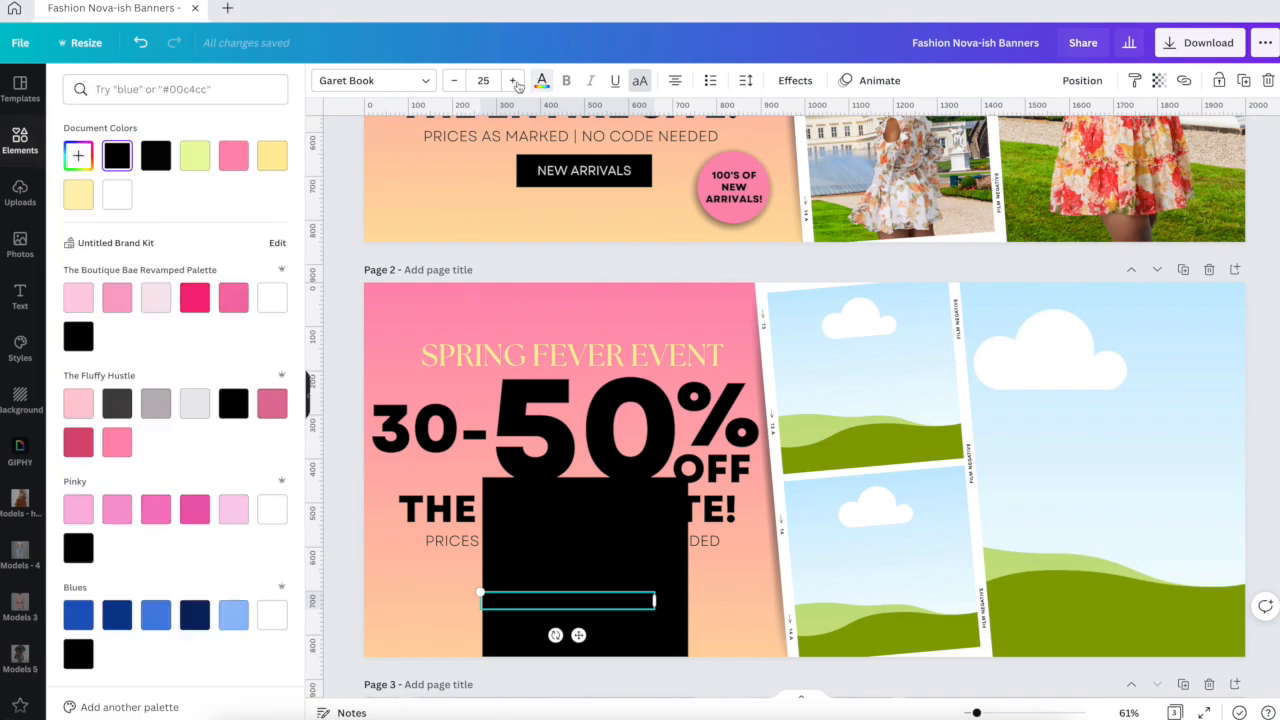
{"action": "left_click", "coordinate": [117, 194]}
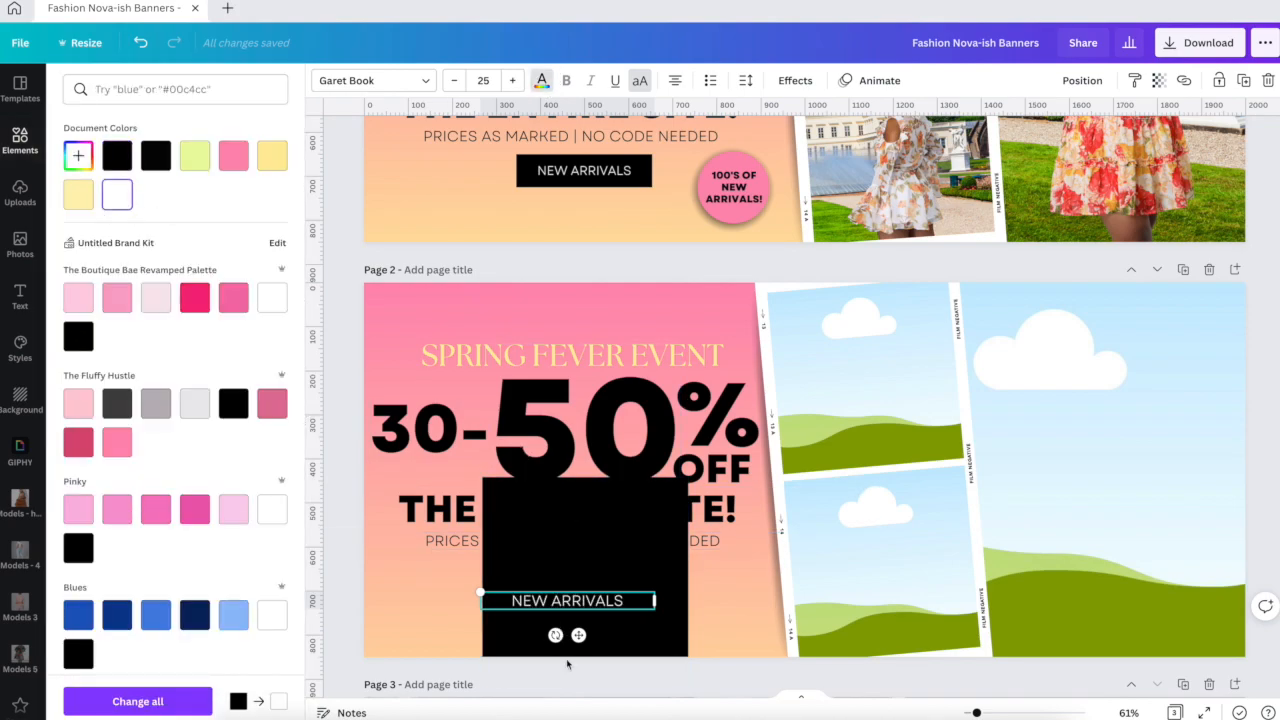
Step: Resize the black square into a small button-shaped rectangle just beneath the page 2 prices line
{"action": "left_click", "coordinate": [571, 560]}
{"action": "left_click_drag", "start_coordinate": [586, 478], "coordinate": [585, 567]}
{"action": "left_click_drag", "start_coordinate": [577, 683], "coordinate": [579, 600]}
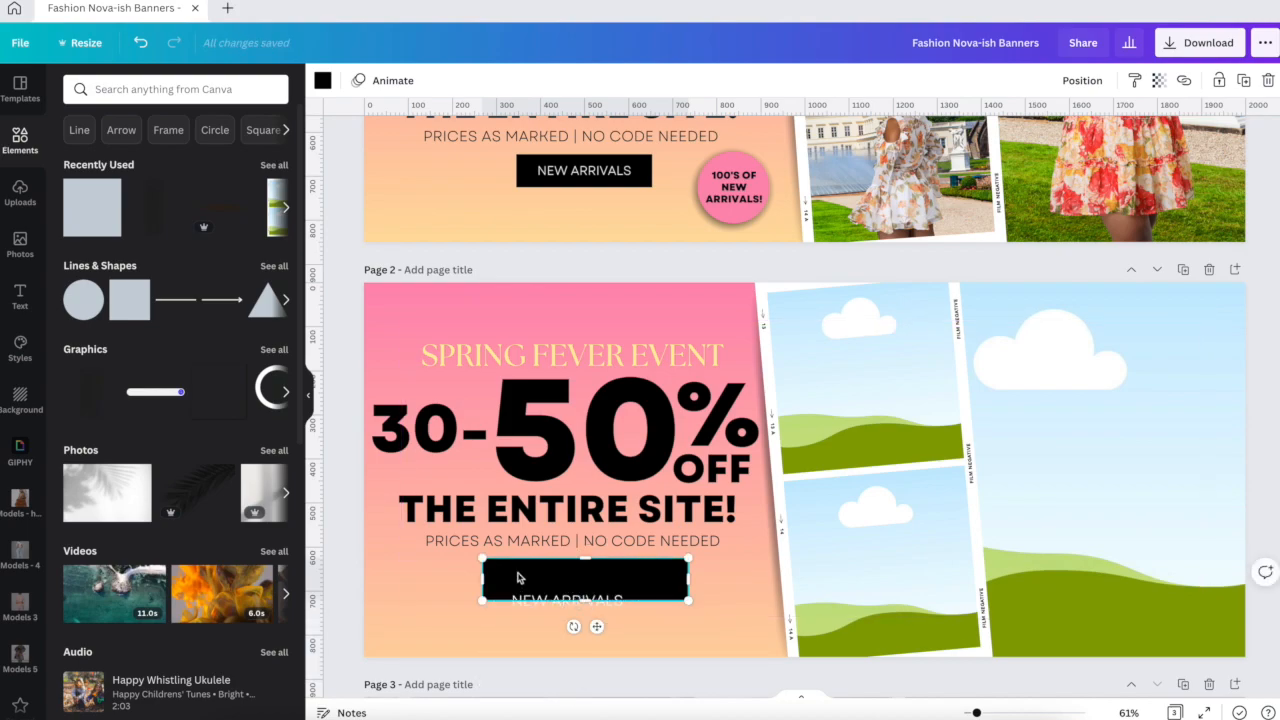
{"action": "left_click_drag", "start_coordinate": [484, 579], "coordinate": [522, 576]}
{"action": "left_click_drag", "start_coordinate": [678, 578], "coordinate": [659, 578]}
{"action": "left_click", "coordinate": [540, 650]}
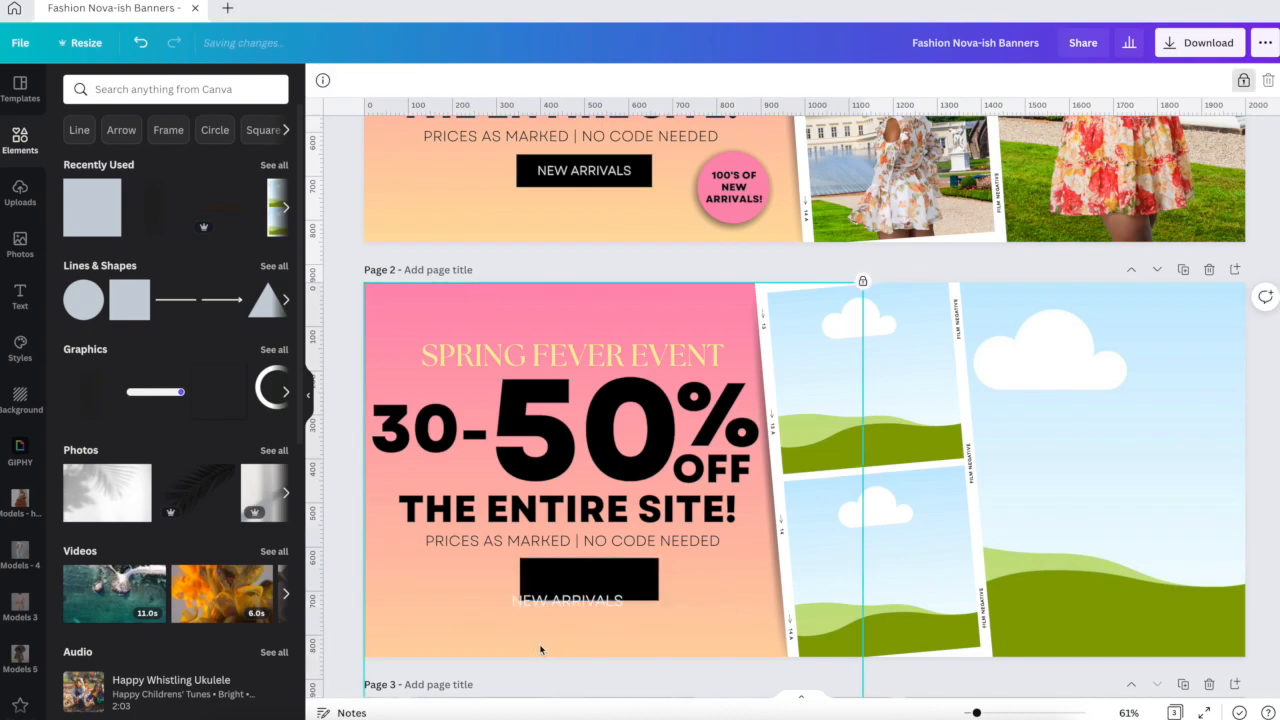
Step: Move the white "NEW ARRIVALS" text onto the black rectangle and resize the rectangle so the text sits centered inside it
{"action": "left_click_drag", "start_coordinate": [533, 598], "coordinate": [551, 577]}
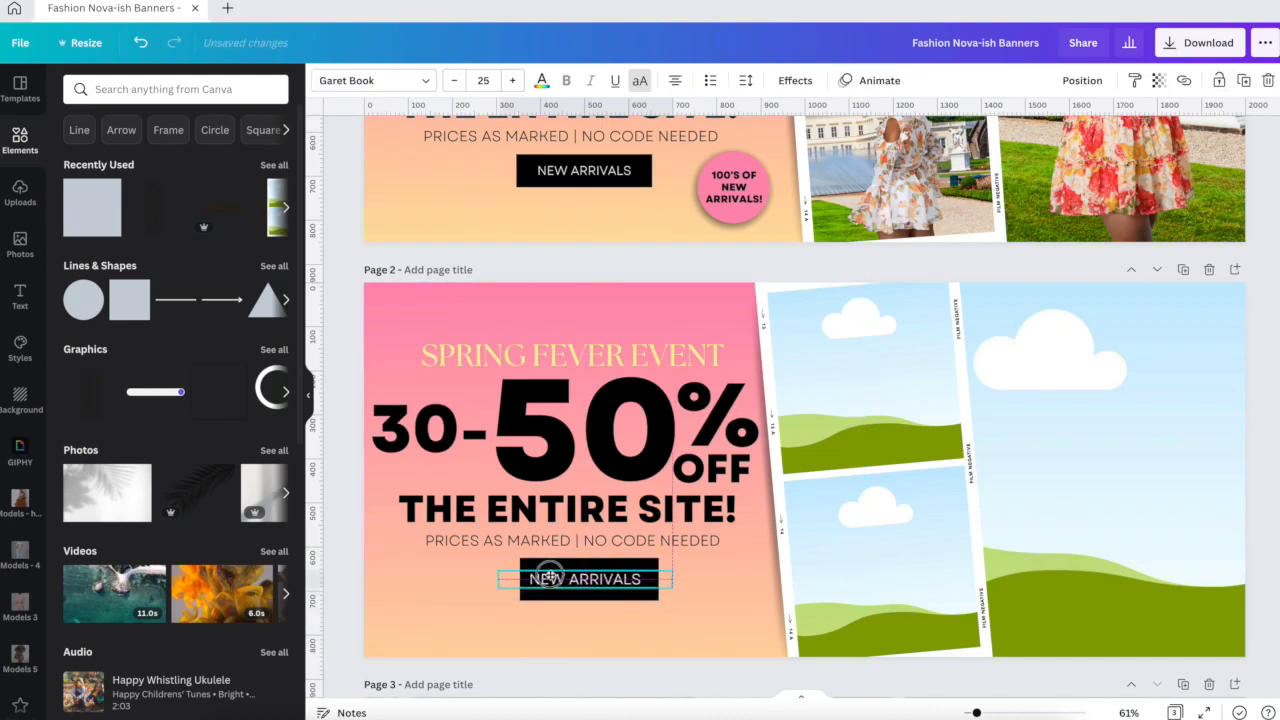
{"action": "left_click", "coordinate": [558, 566]}
{"action": "left_click", "coordinate": [558, 566]}
{"action": "left_click_drag", "start_coordinate": [589, 558], "coordinate": [555, 584]}
{"action": "left_click", "coordinate": [476, 625]}
{"action": "left_click_drag", "start_coordinate": [480, 614], "coordinate": [605, 570]}
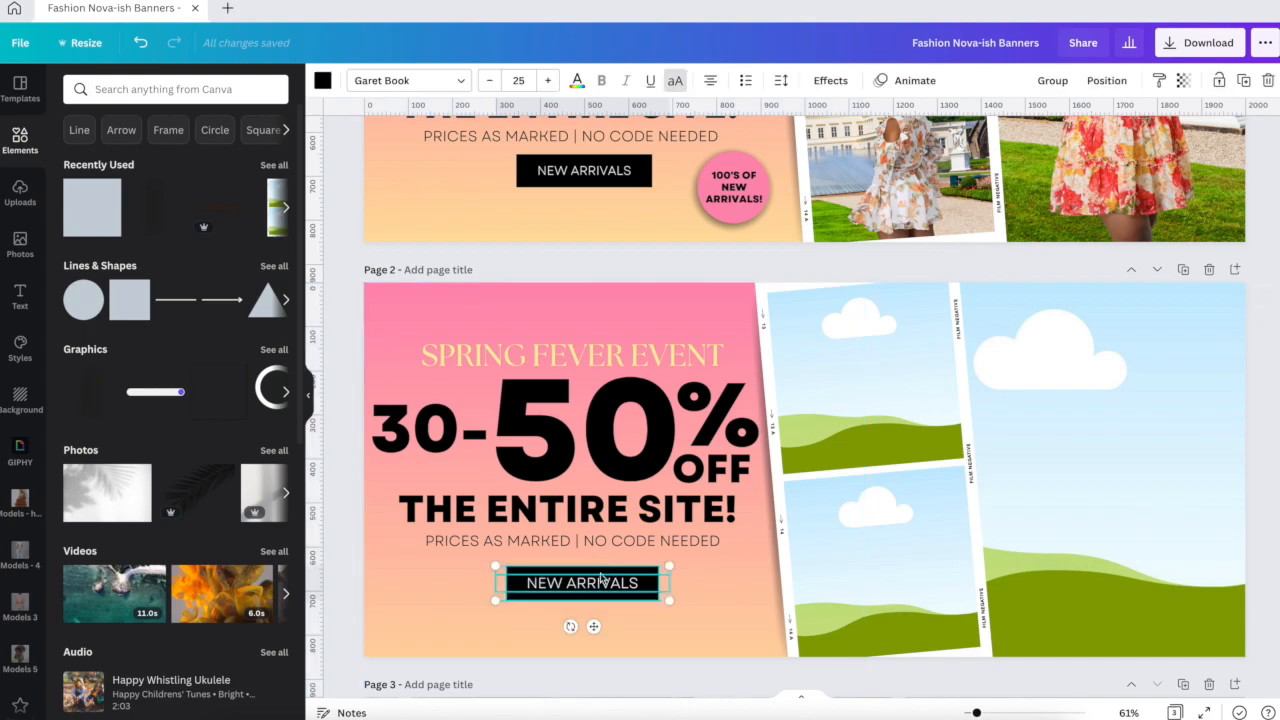
{"action": "left_click", "coordinate": [593, 591]}
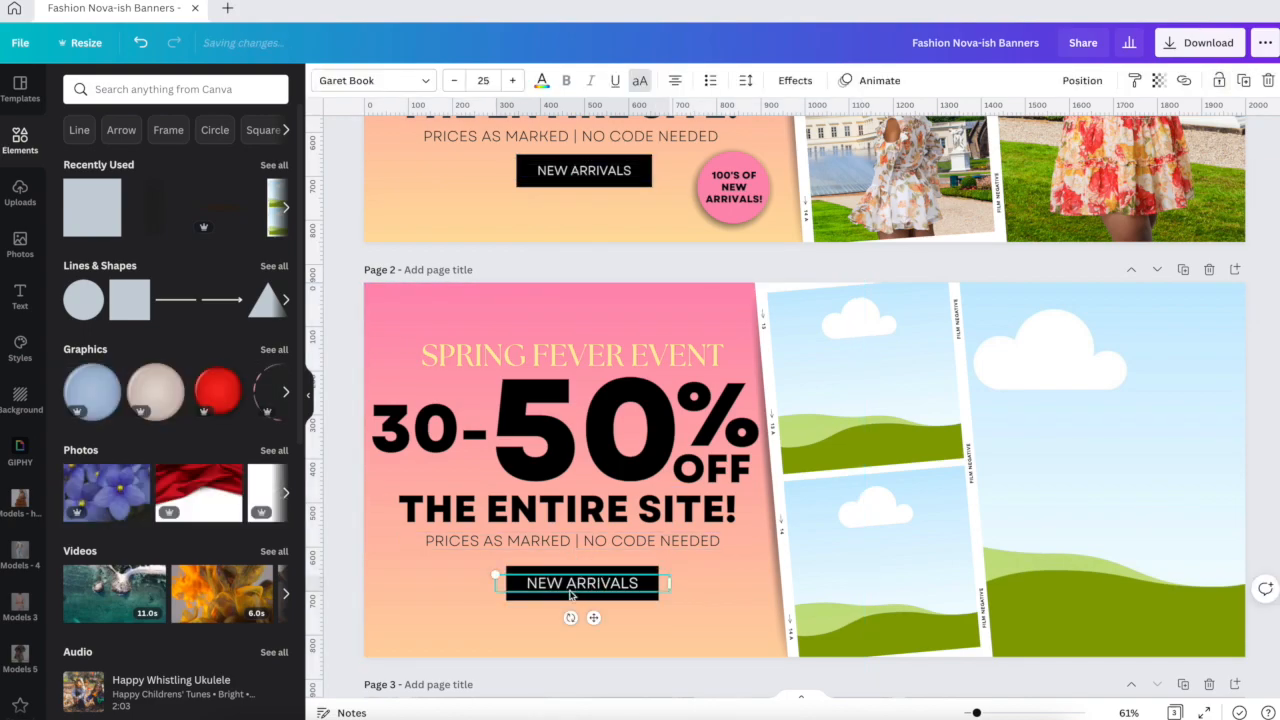
Step: Set the page 2 "NEW ARRIVALS" text size to 21 and recenter the text inside the black rectangle
{"action": "left_click", "coordinate": [482, 82]}
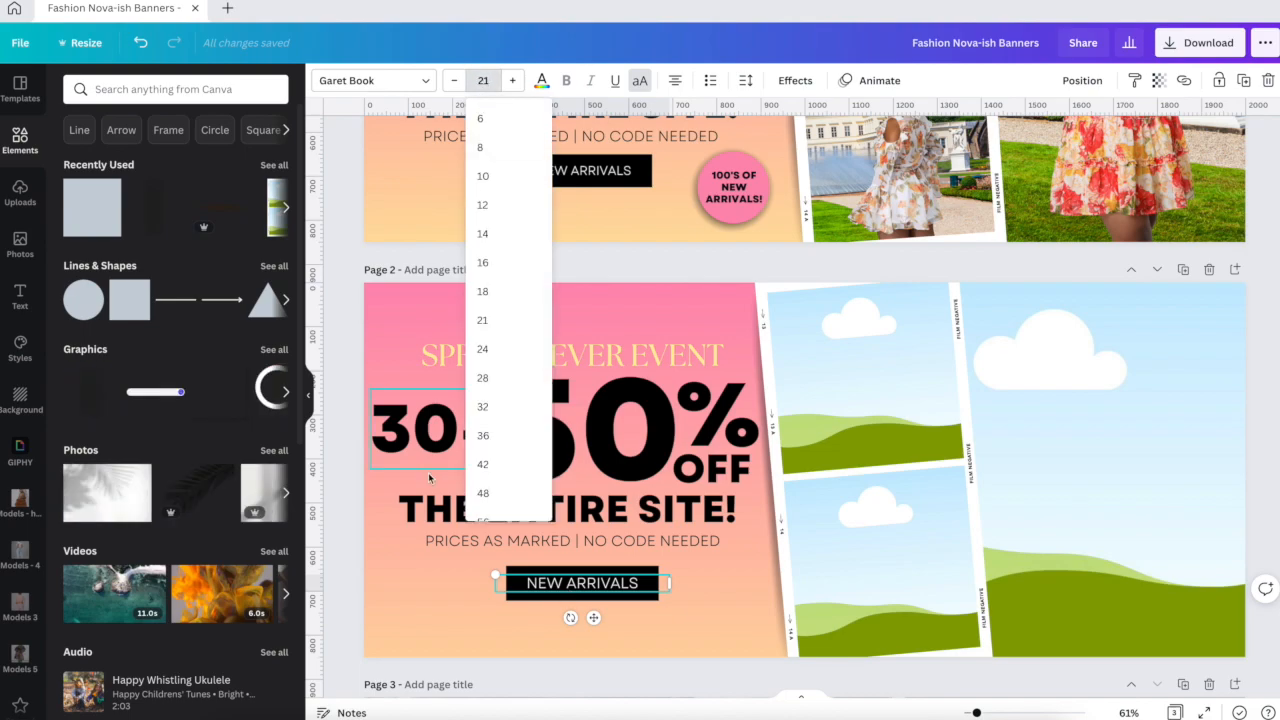
{"action": "left_click", "coordinate": [420, 613]}
{"action": "left_click", "coordinate": [560, 587]}
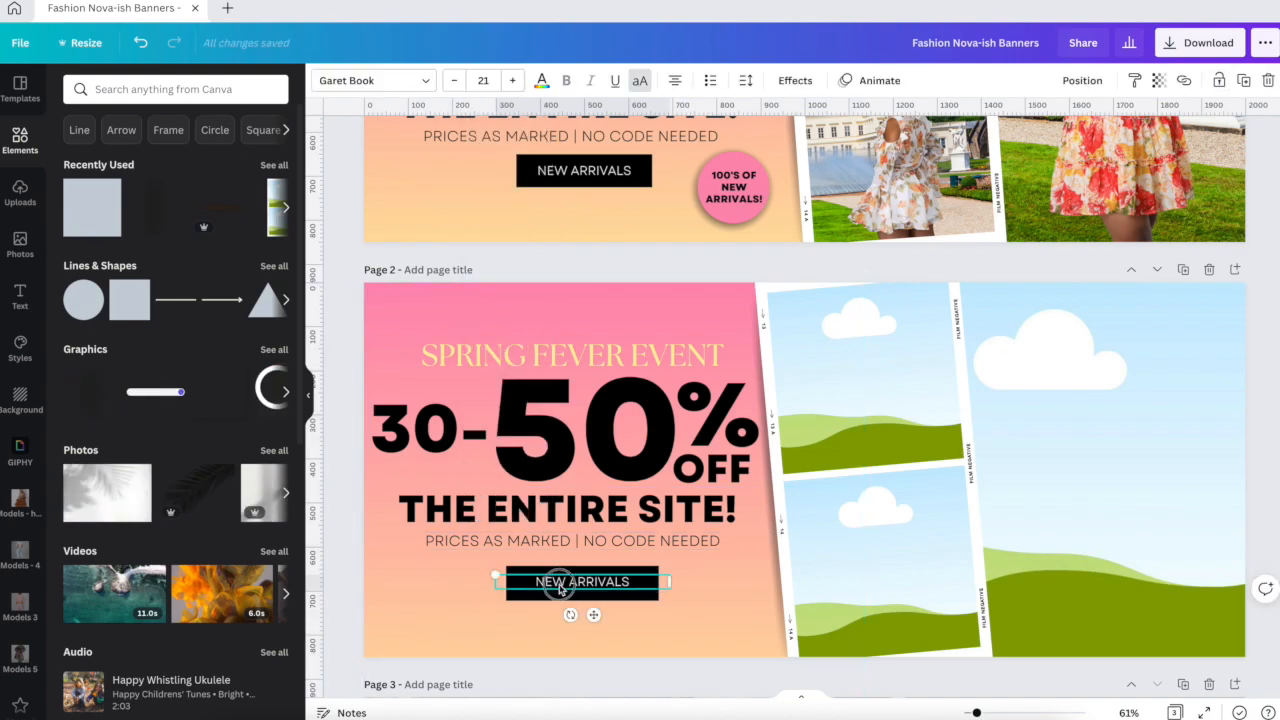
{"action": "left_click", "coordinate": [491, 648]}
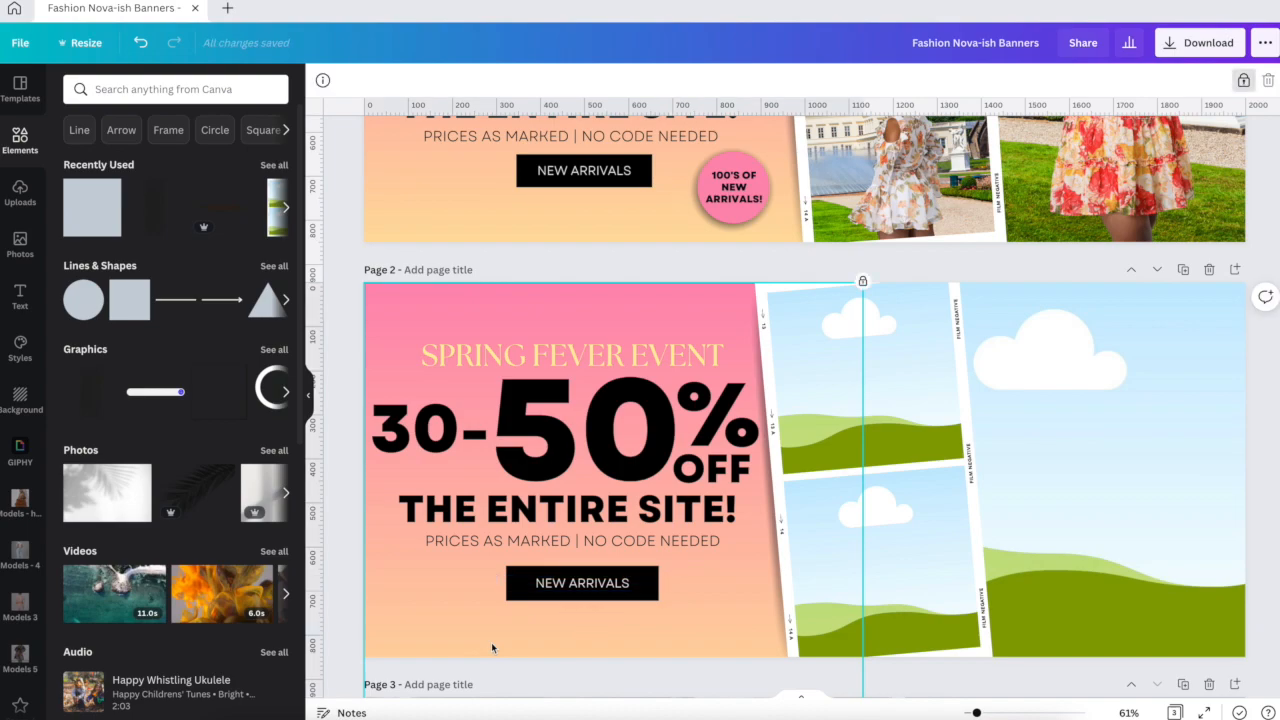
Step: Group the "NEW ARRIVALS" text with its black rectangle and shift the group slightly so it sits centered beneath the prices line
{"action": "left_click", "coordinate": [471, 586]}
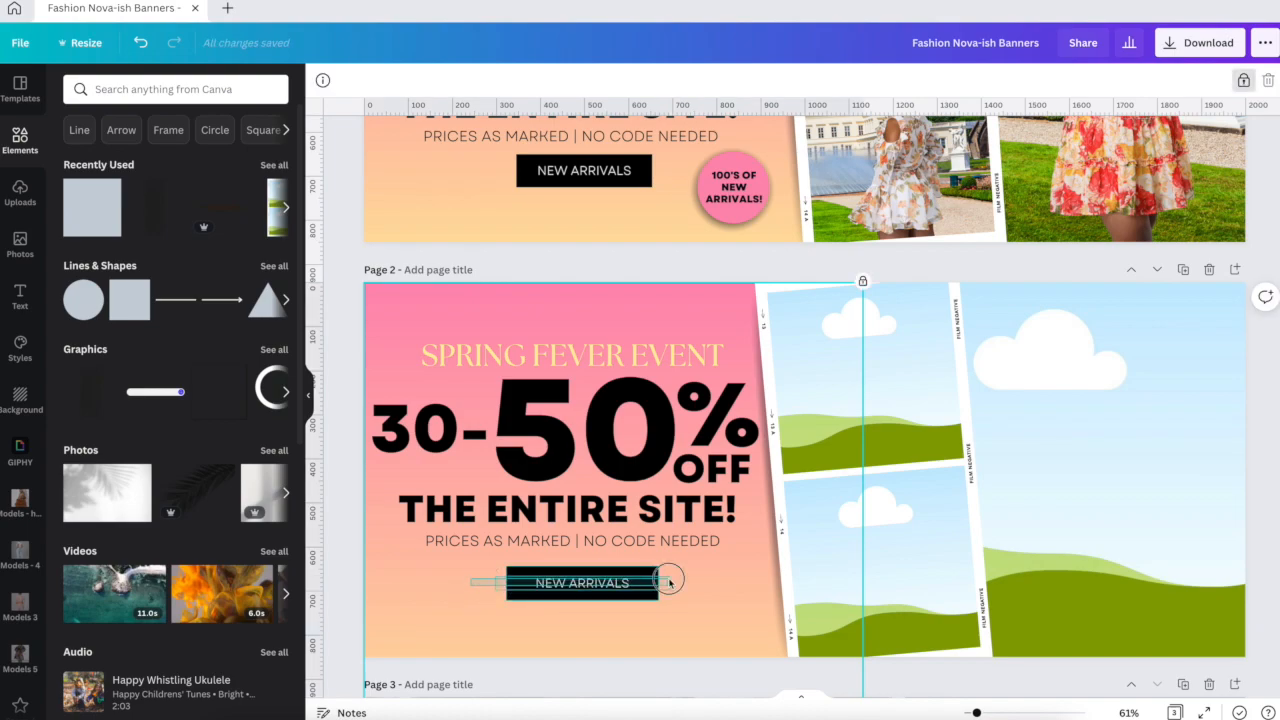
{"action": "left_click", "coordinate": [669, 580]}
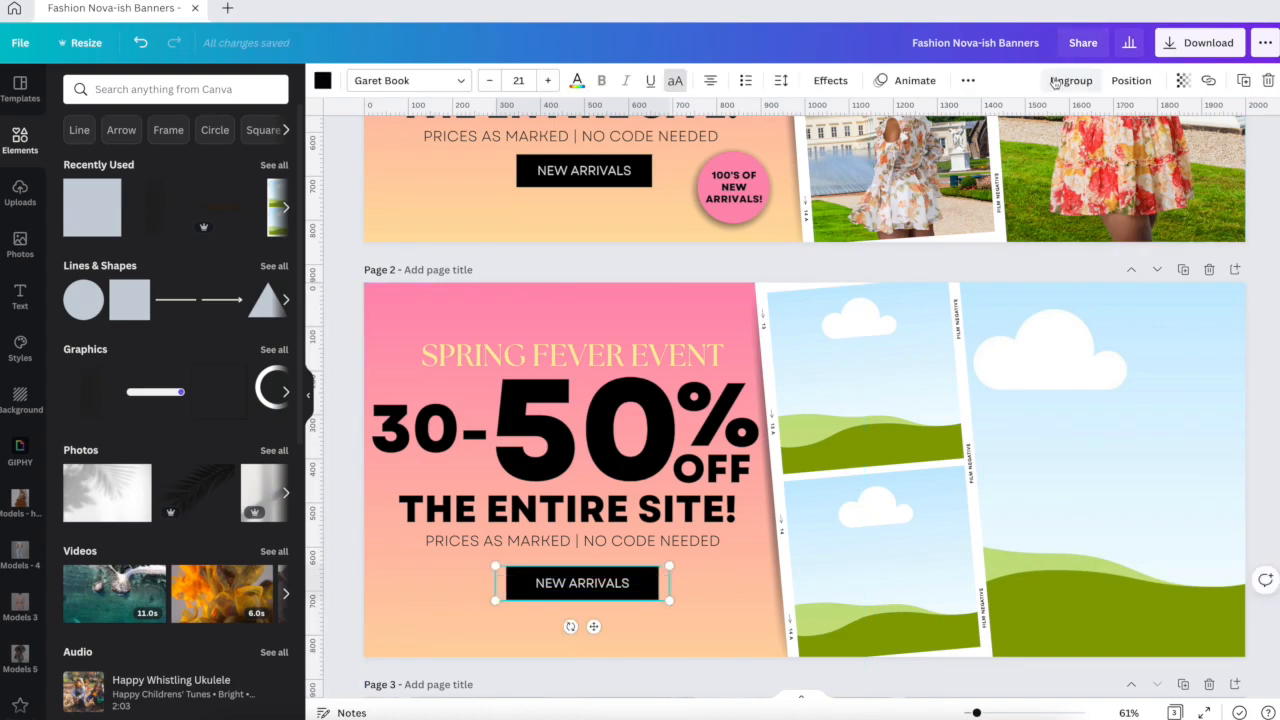
{"action": "mouse_move", "coordinate": [594, 591]}
{"action": "left_mouse_down"}
{"action": "mouse_move", "coordinate": [532, 608]}
{"action": "mouse_move", "coordinate": [626, 636]}
{"action": "mouse_move", "coordinate": [583, 608]}
{"action": "mouse_move", "coordinate": [585, 587]}
{"action": "left_mouse_up"}
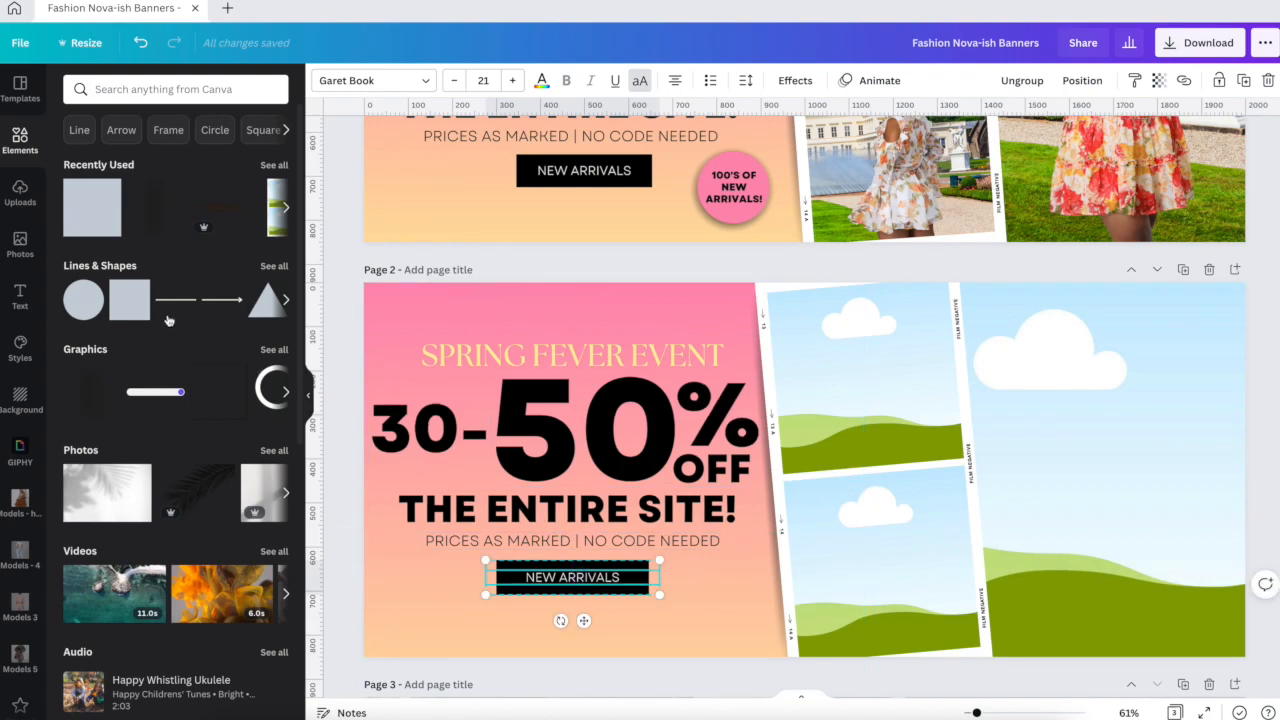
Step: Add a small circle beside the page 2 "NEW ARRIVALS" button, near the banner's film strip, and color it the document's pink
{"action": "left_click", "coordinate": [74, 308]}
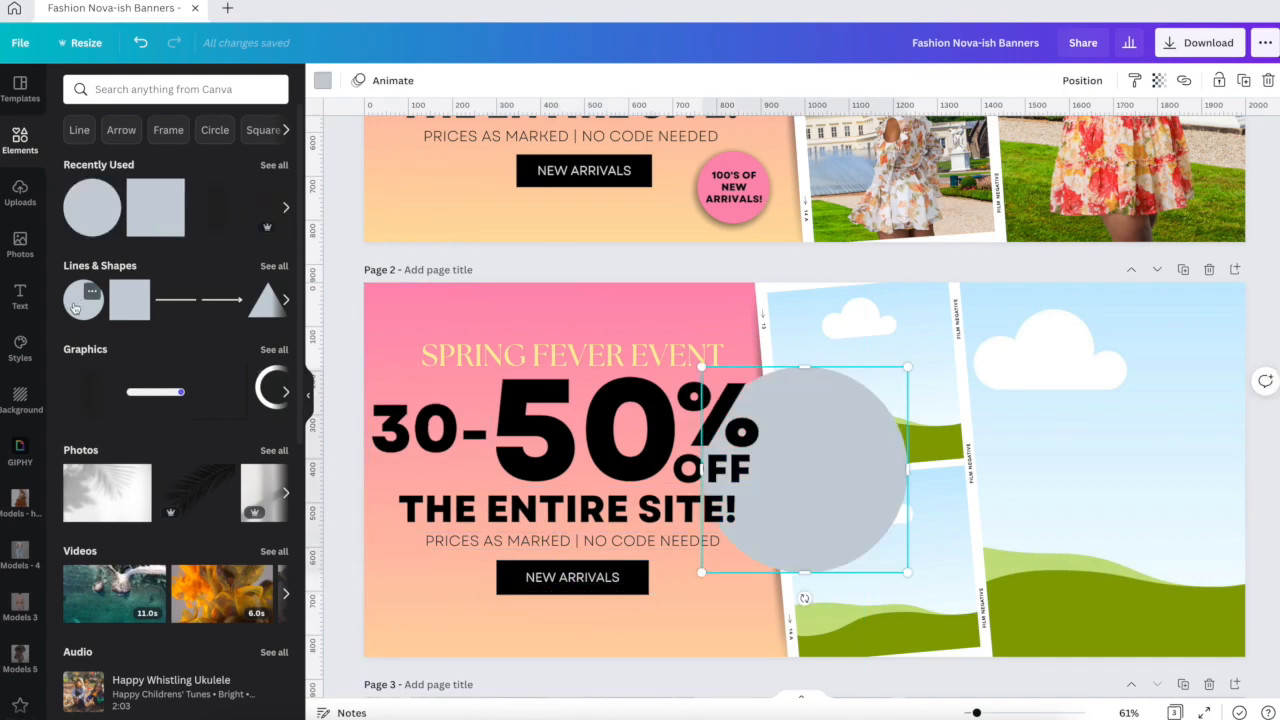
{"action": "left_click_drag", "start_coordinate": [909, 366], "coordinate": [744, 634]}
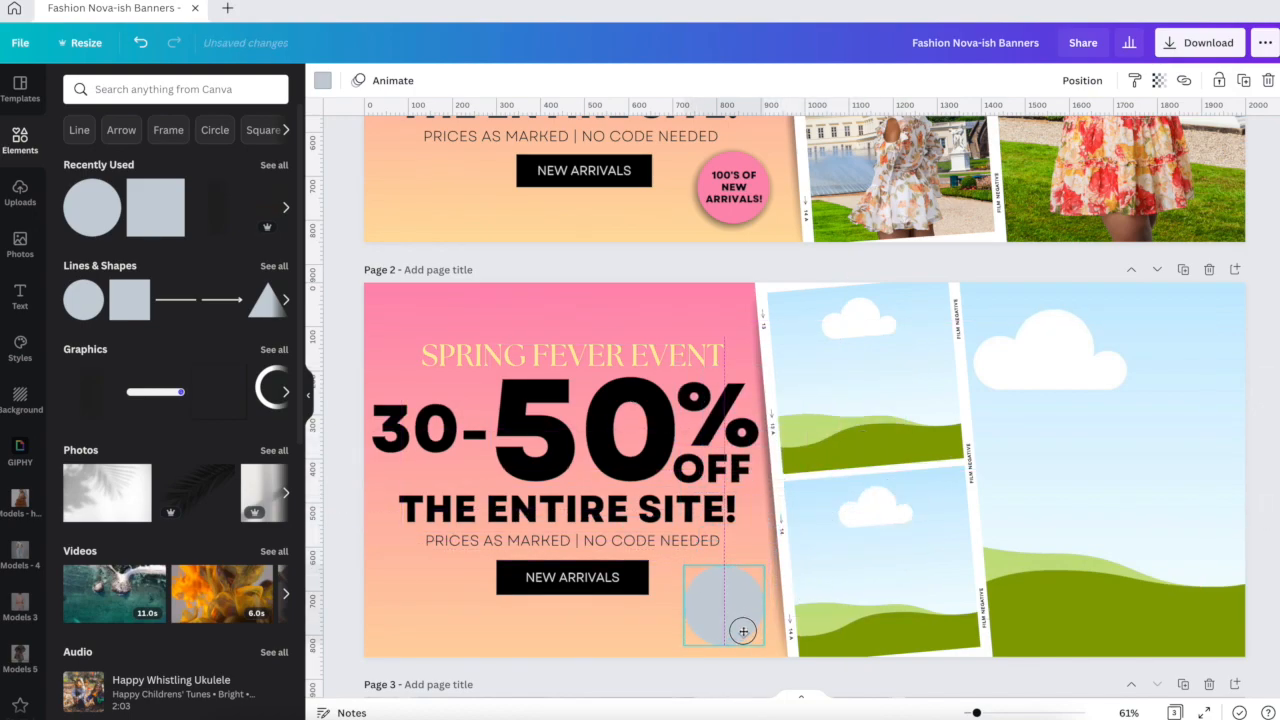
{"action": "left_click", "coordinate": [322, 80]}
{"action": "left_click", "coordinate": [272, 157]}
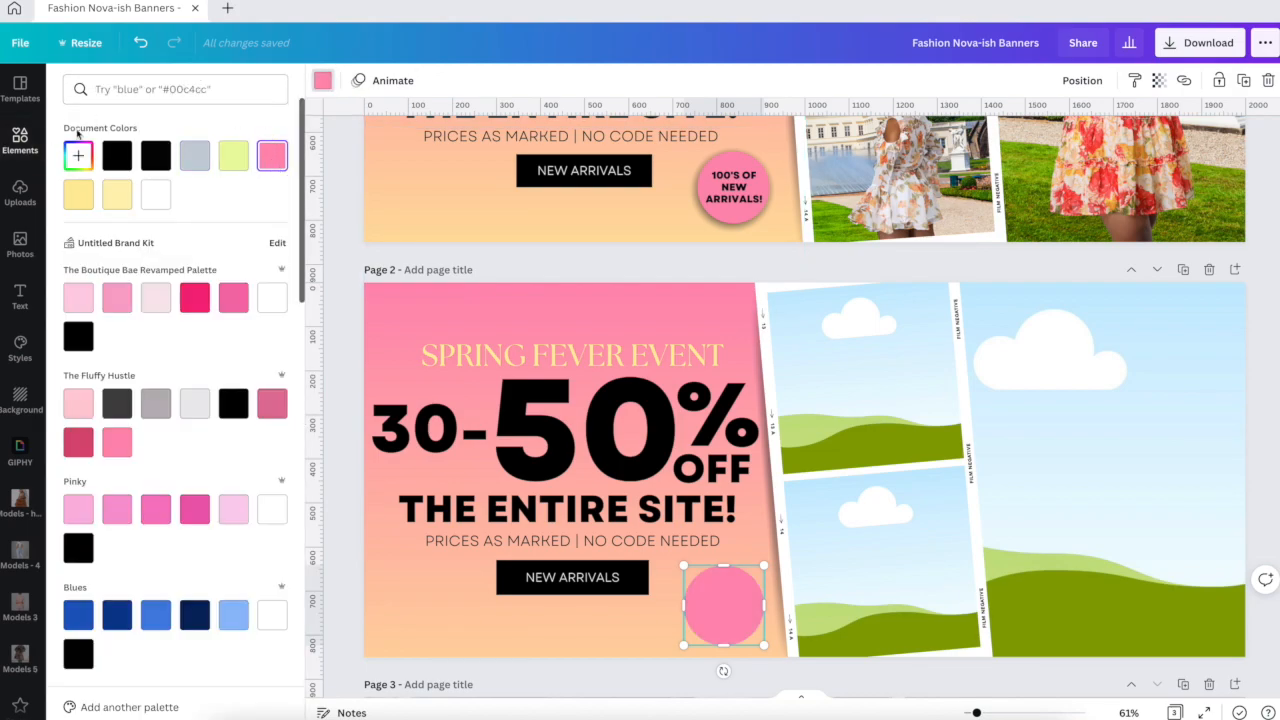
Step: Search the elements for "round shadow" and add the soft black circular shadow to page 2
{"action": "left_click", "coordinate": [20, 140]}
{"action": "left_click", "coordinate": [198, 88]}
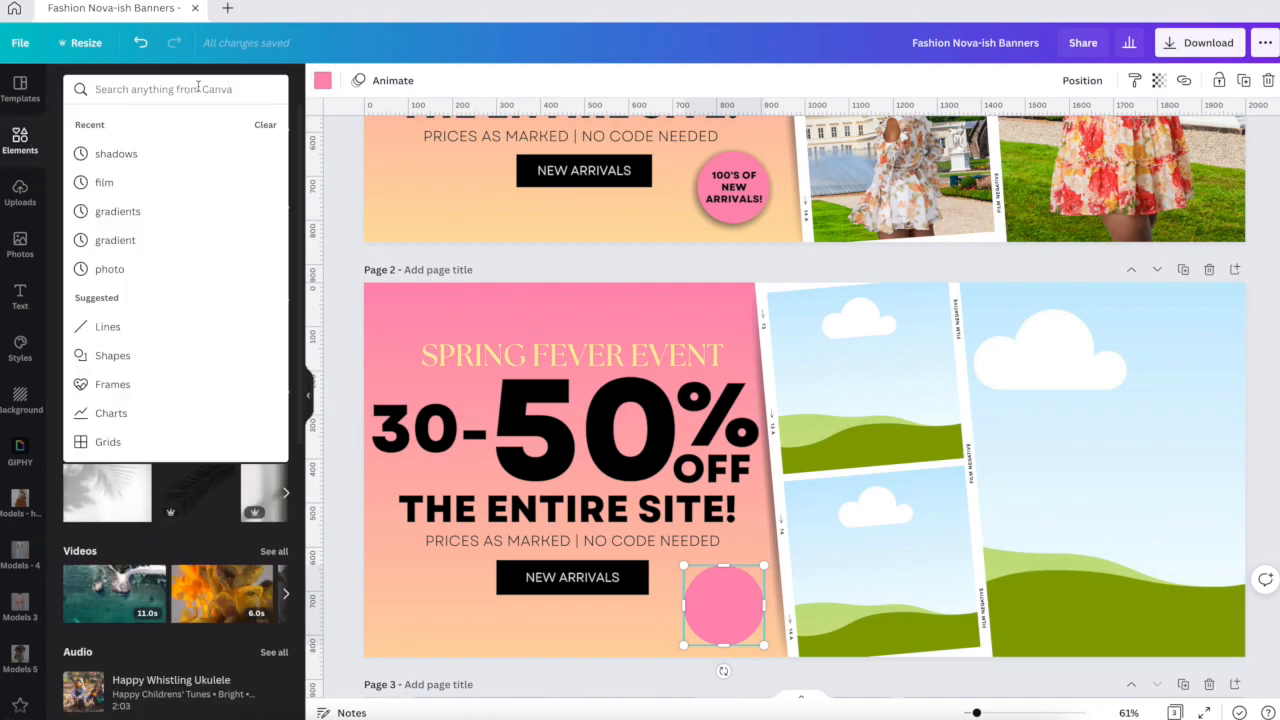
{"action": "type", "text": "rou"}
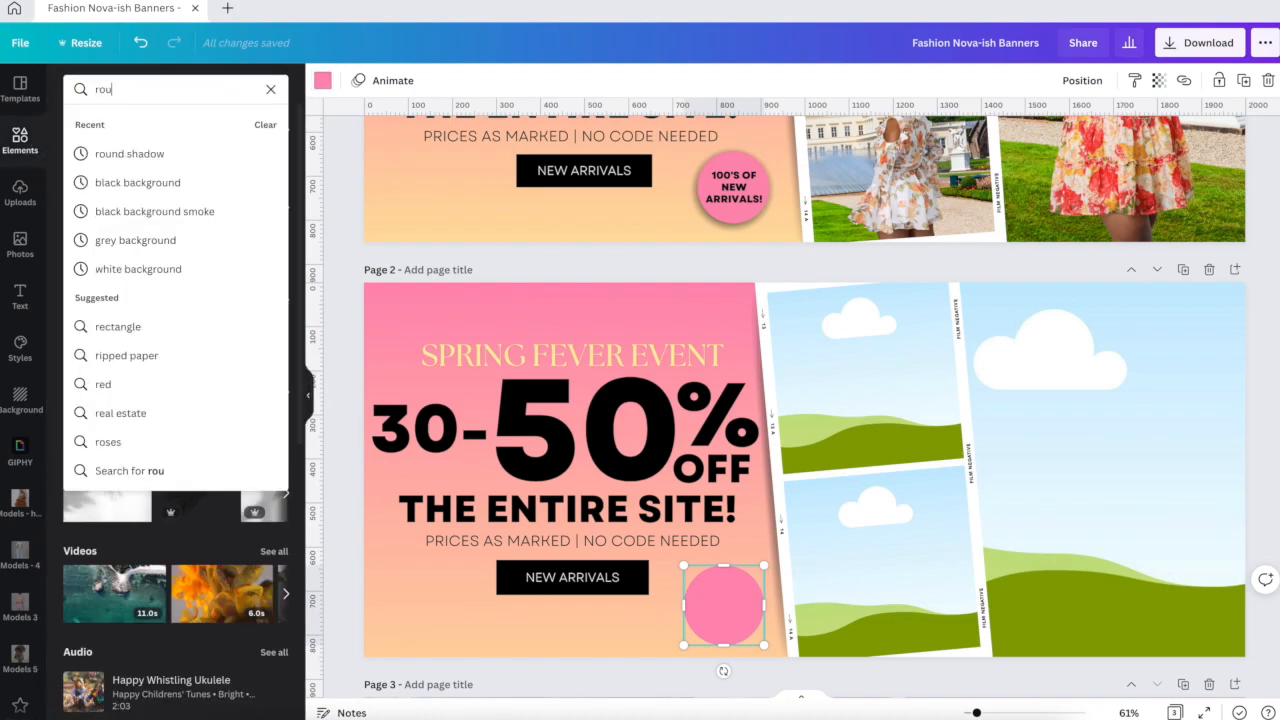
{"action": "type", "text": "nd sha"}
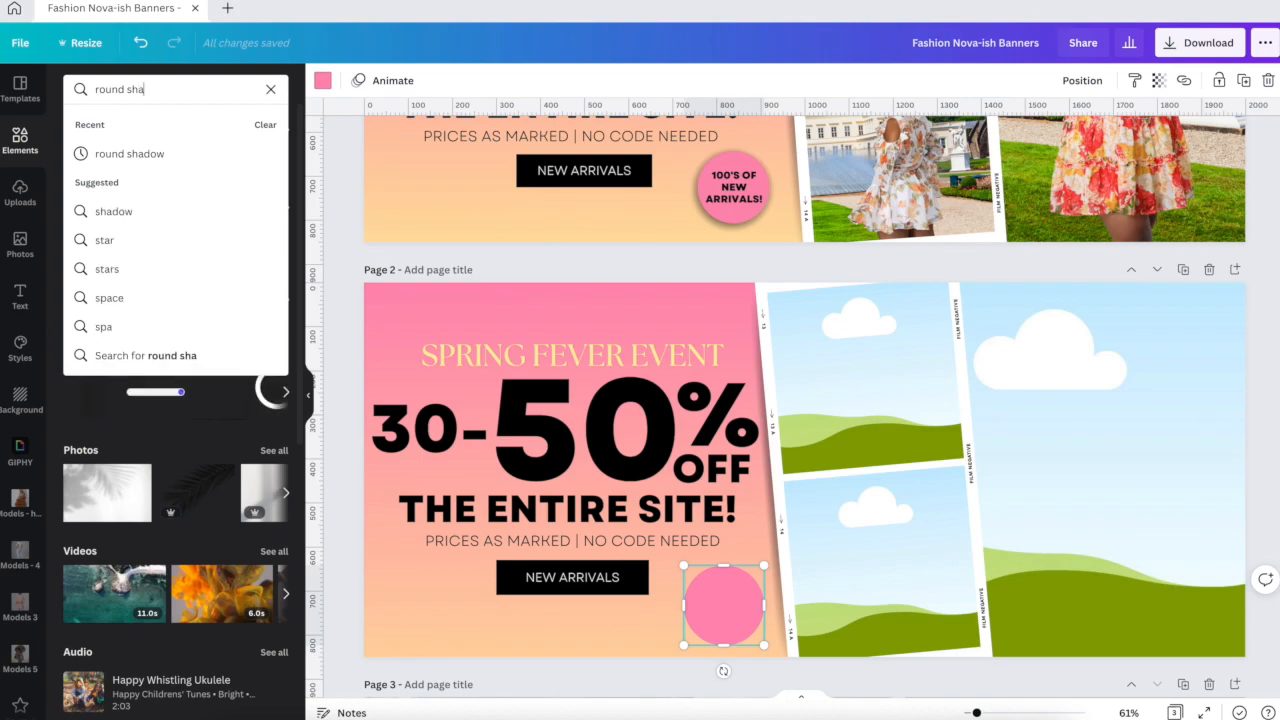
{"action": "type", "text": "dow"}
{"action": "key", "text": "Return"}
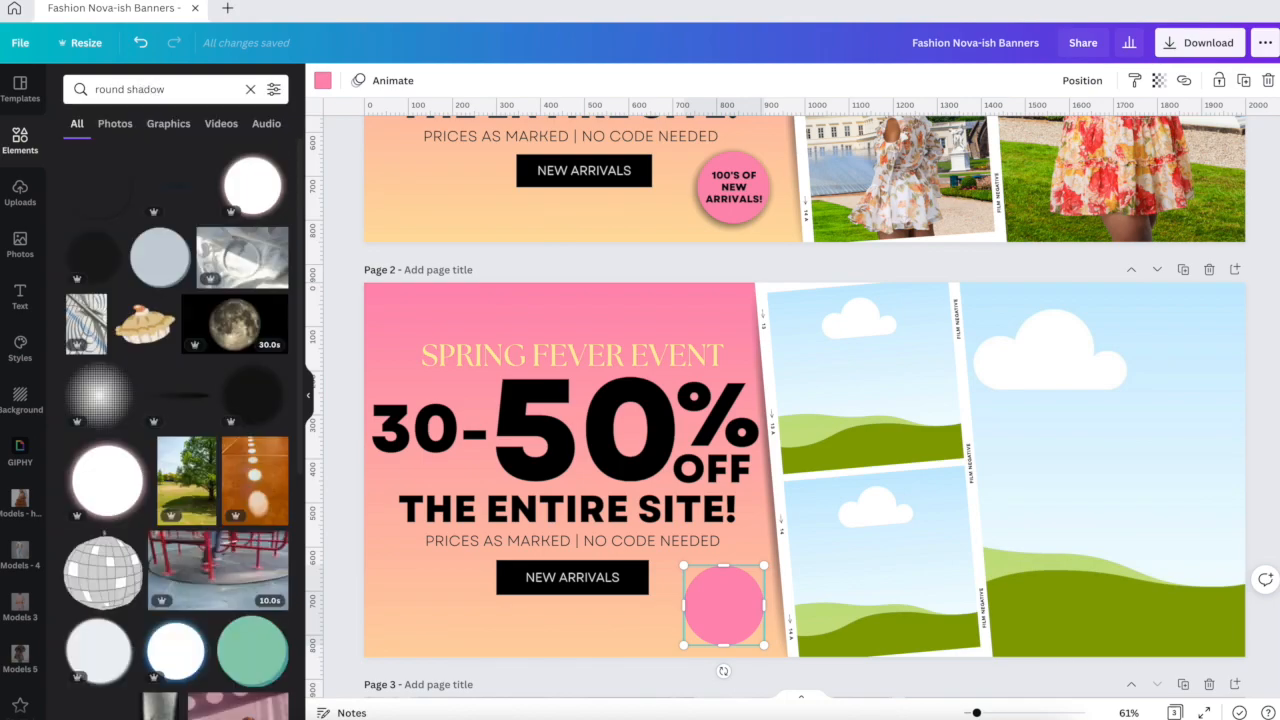
{"action": "left_click", "coordinate": [93, 262]}
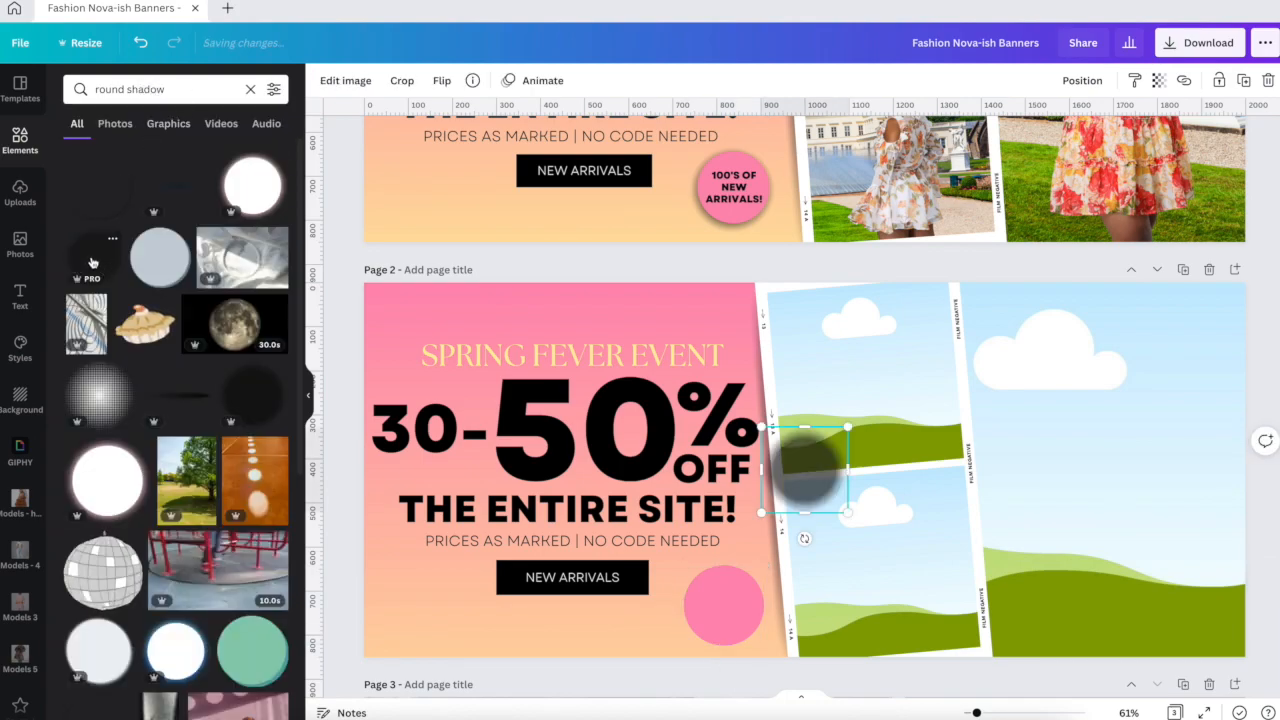
Step: Place the round shadow over the pink circle, enlarge it to about 208 by 208, and send it behind the circle
{"action": "left_click_drag", "start_coordinate": [812, 472], "coordinate": [725, 608]}
{"action": "left_click_drag", "start_coordinate": [760, 565], "coordinate": [766, 560]}
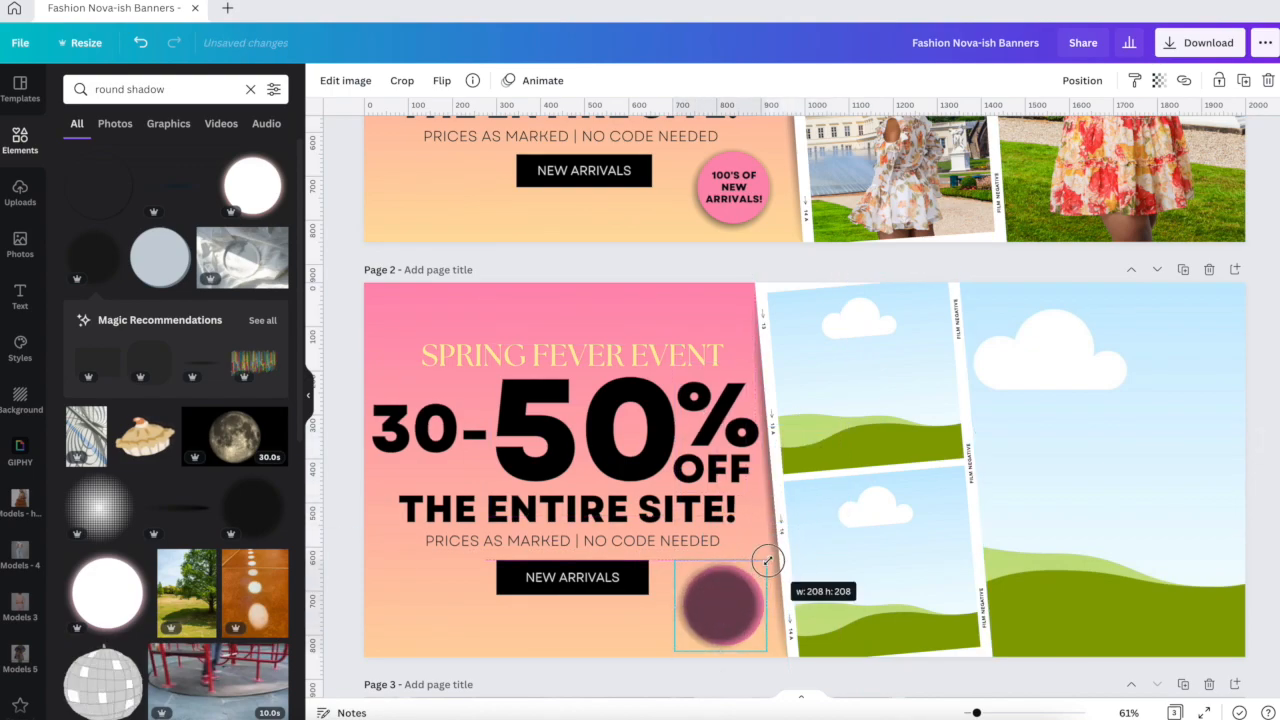
{"action": "left_click_drag", "start_coordinate": [735, 613], "coordinate": [734, 609]}
{"action": "left_click", "coordinate": [1082, 80]}
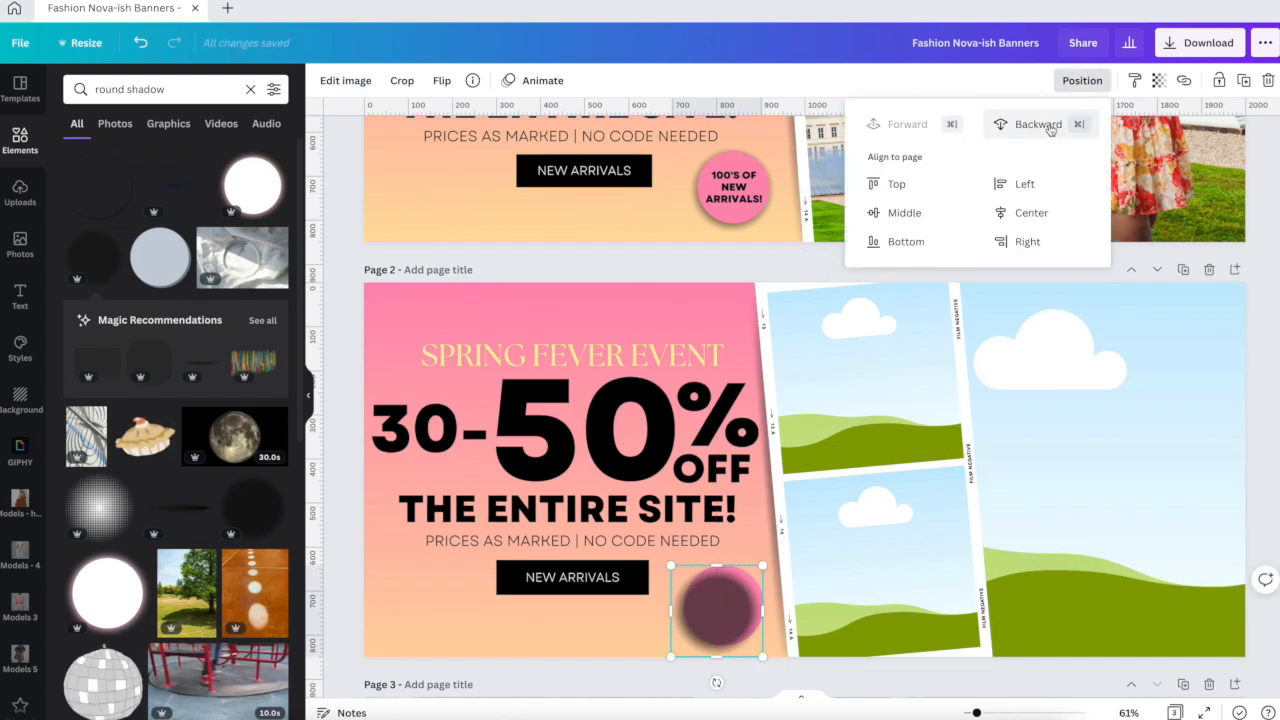
{"action": "left_click", "coordinate": [1048, 126]}
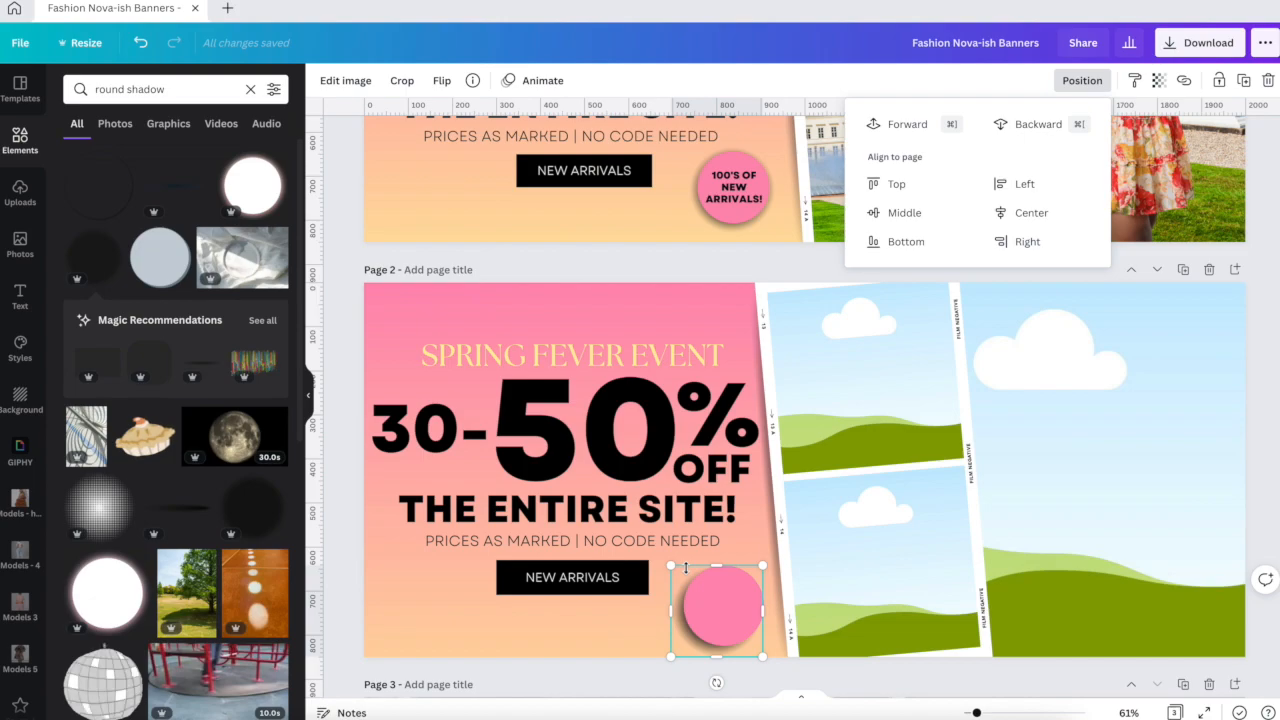
Step: Nudge the round shadow slightly up and to the right behind the pink circle
{"action": "left_click", "coordinate": [612, 655]}
{"action": "left_click", "coordinate": [678, 629]}
{"action": "key", "text": "Up"}
{"action": "key", "text": "Up"}
{"action": "key", "text": "Up"}
{"action": "key", "text": "Up"}
{"action": "key", "text": "Right"}
{"action": "key", "text": "Right"}
{"action": "key", "text": "Right"}
{"action": "key", "text": "Right"}
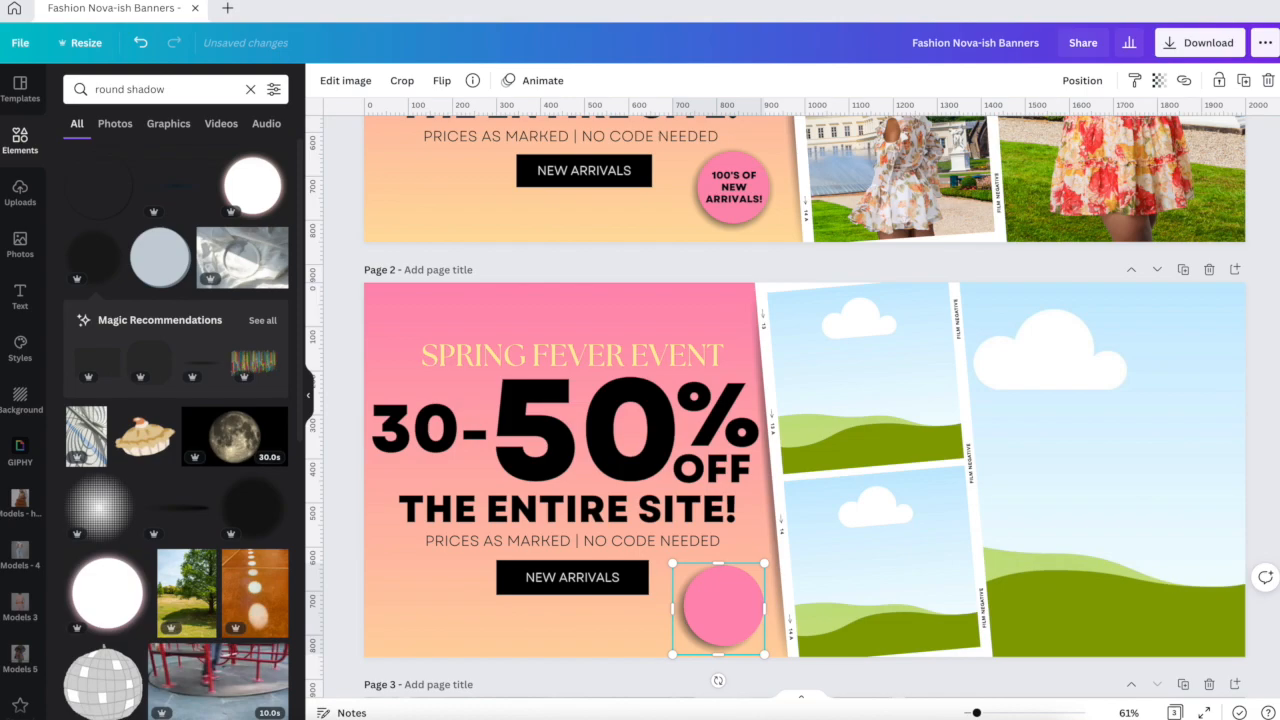
Step: Group the pink circle with its shadow and lock the group in place
{"action": "left_click", "coordinate": [626, 654]}
{"action": "left_click_drag", "start_coordinate": [624, 647], "coordinate": [748, 640]}
{"action": "left_click", "coordinate": [1055, 80]}
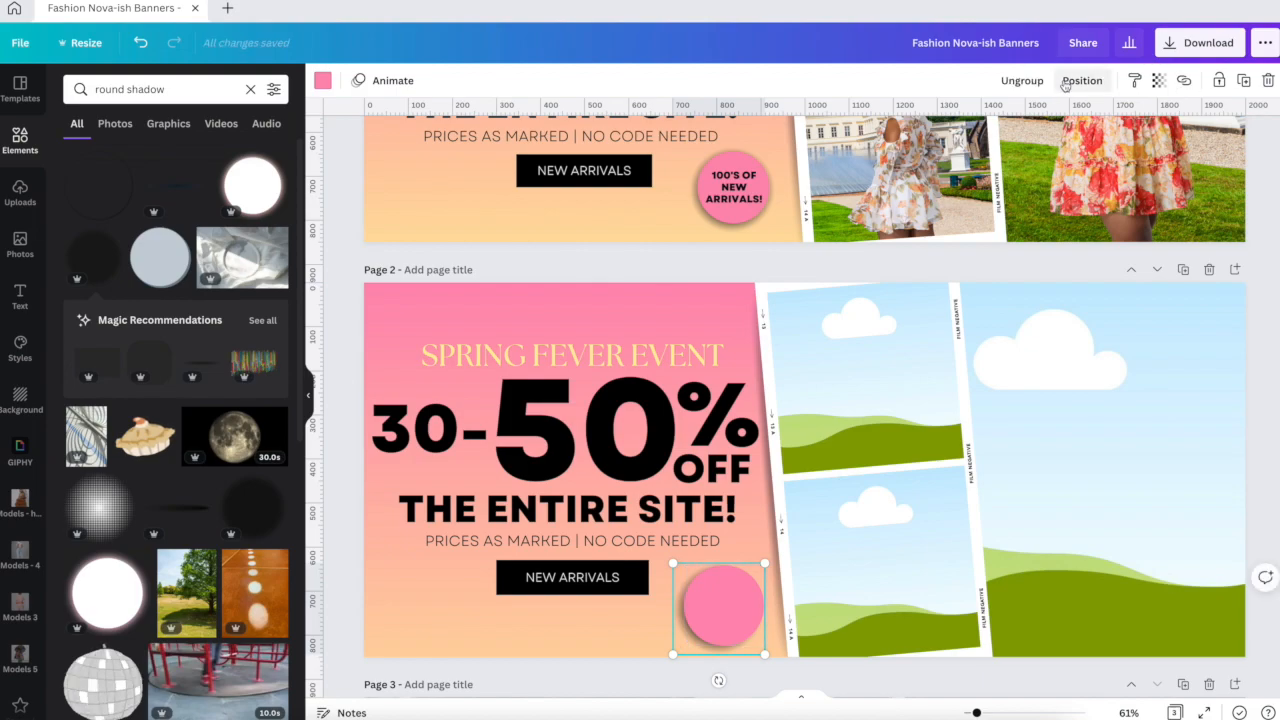
{"action": "left_click", "coordinate": [694, 262]}
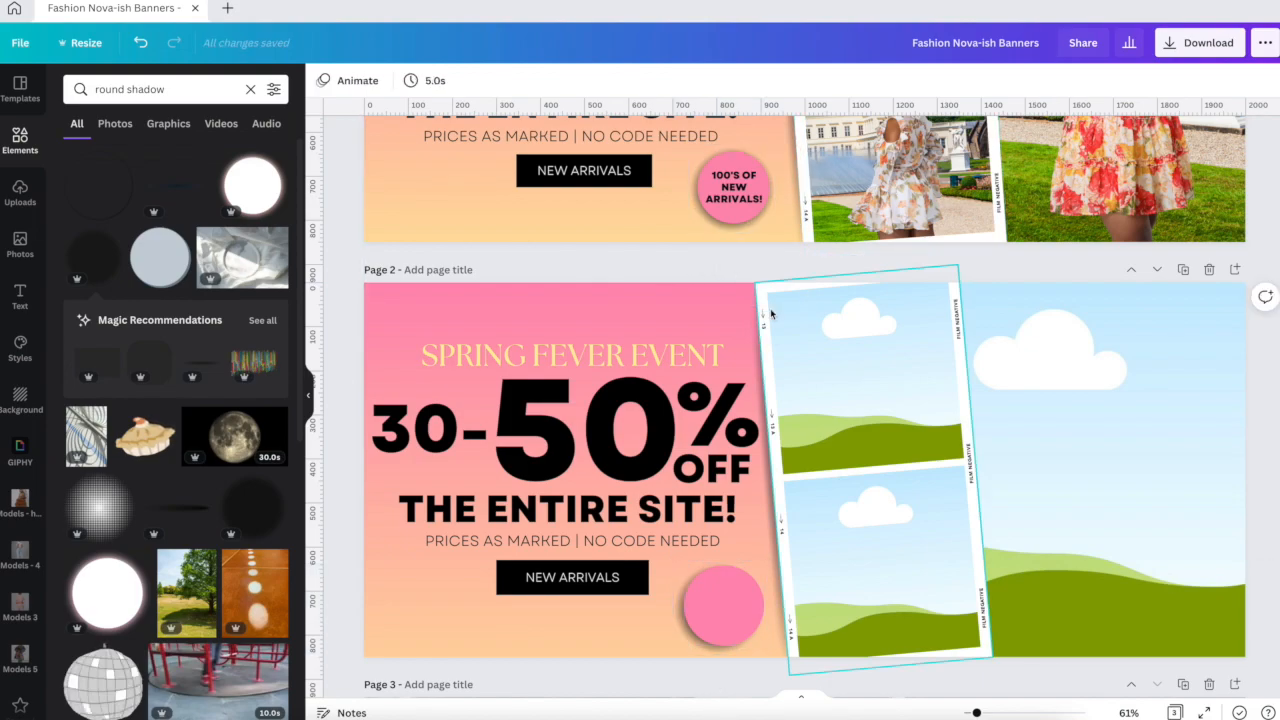
{"action": "left_click", "coordinate": [723, 603]}
{"action": "left_click", "coordinate": [1219, 80]}
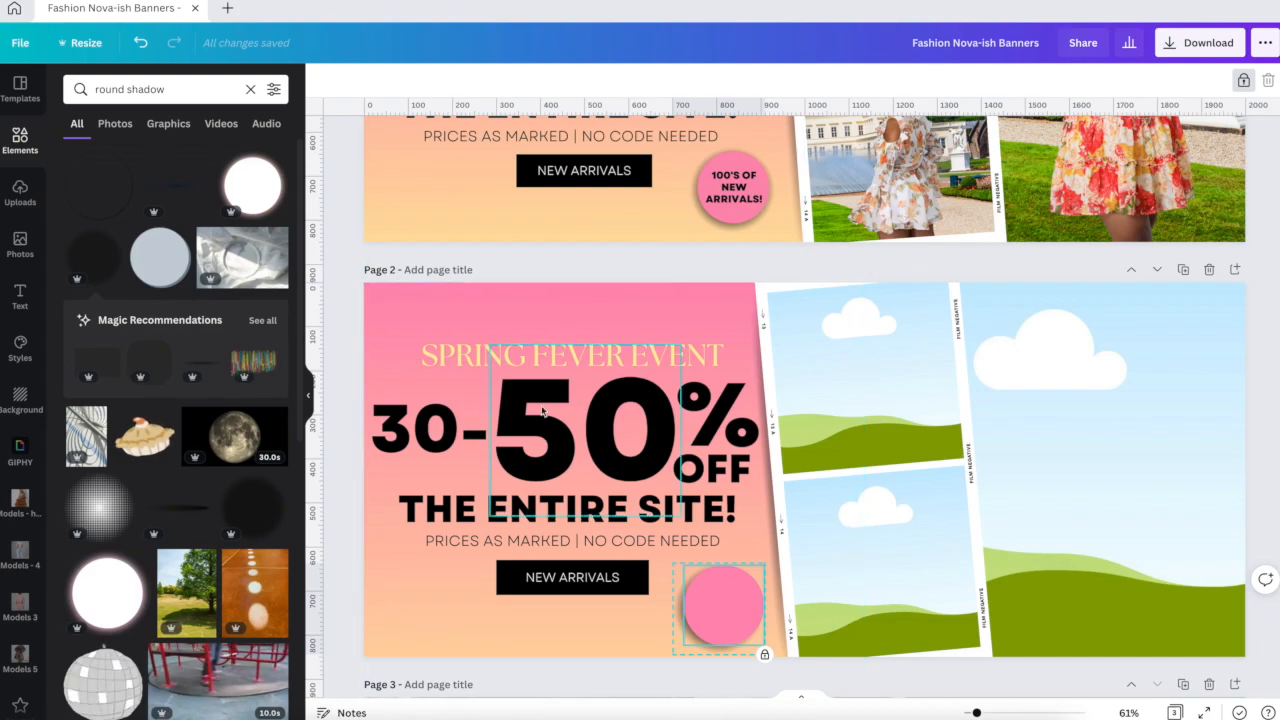
Step: Narrow the page 2 "THE ENTIRE SITE!" text box to fit its text and duplicate it just below the original
{"action": "left_click", "coordinate": [458, 516]}
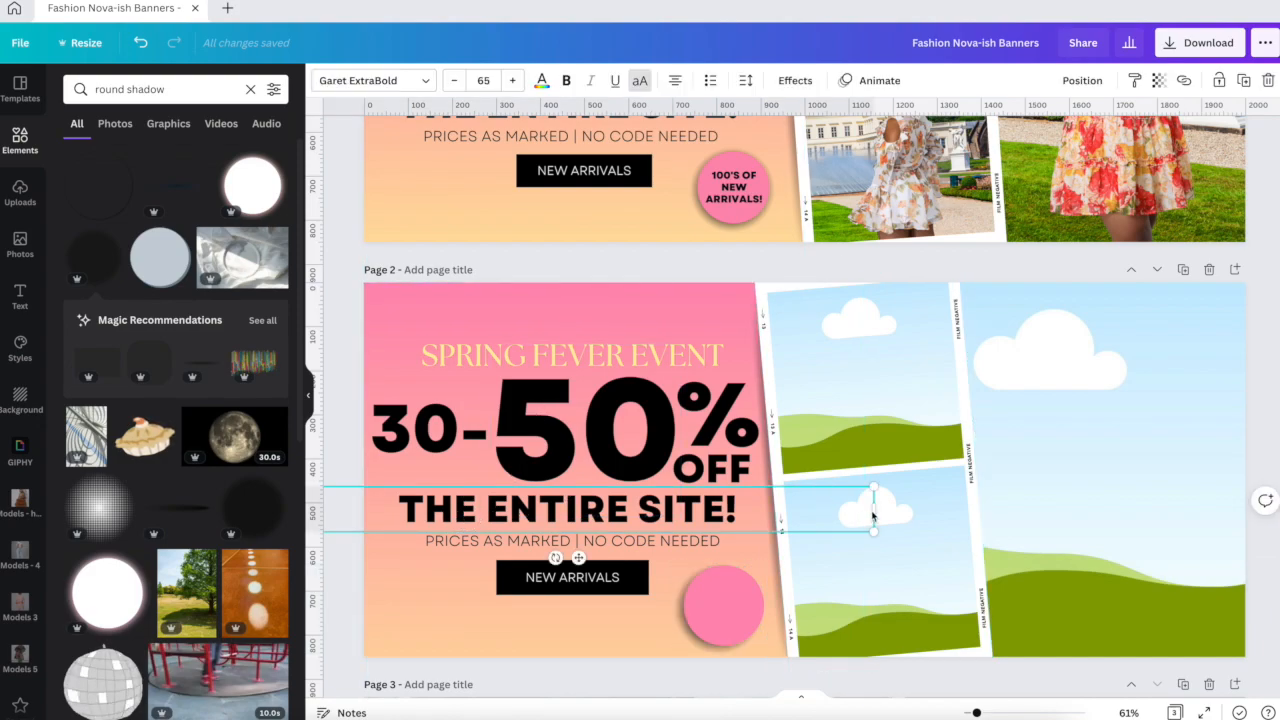
{"action": "left_click_drag", "start_coordinate": [870, 512], "coordinate": [630, 512]}
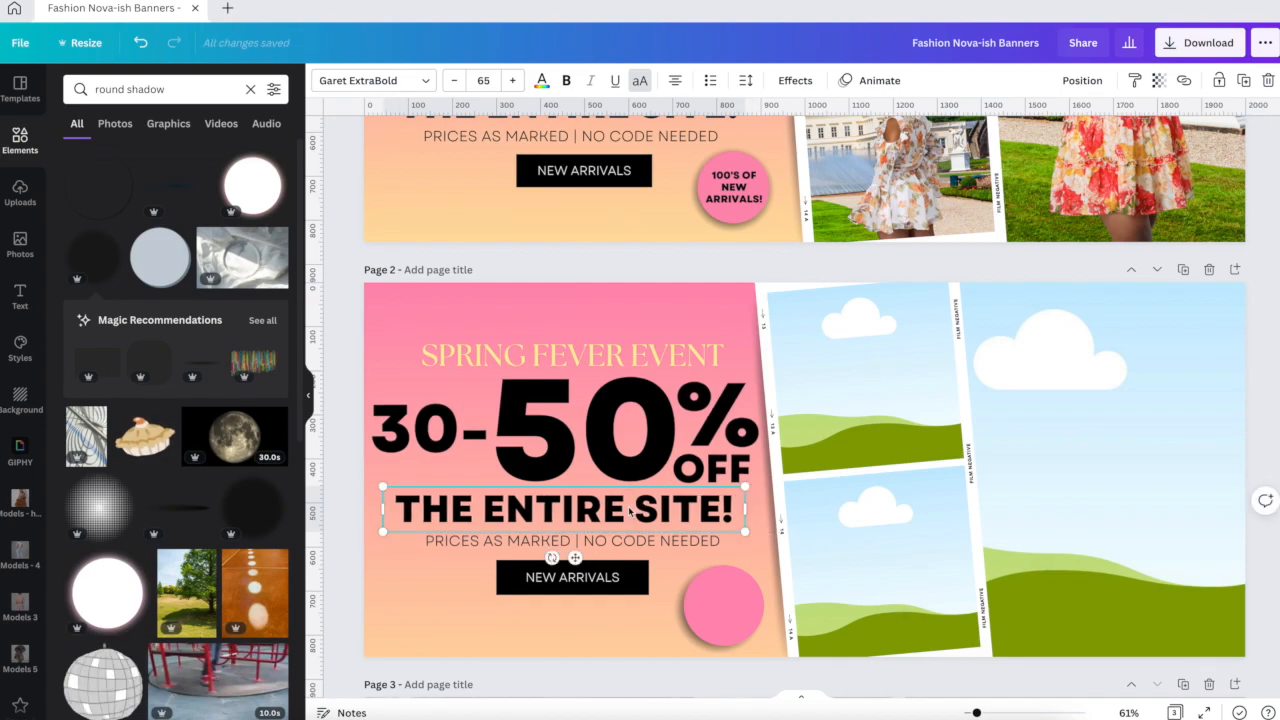
{"action": "key", "text": "ctrl+d"}
{"action": "left_click_drag", "start_coordinate": [625, 515], "coordinate": [626, 537]}
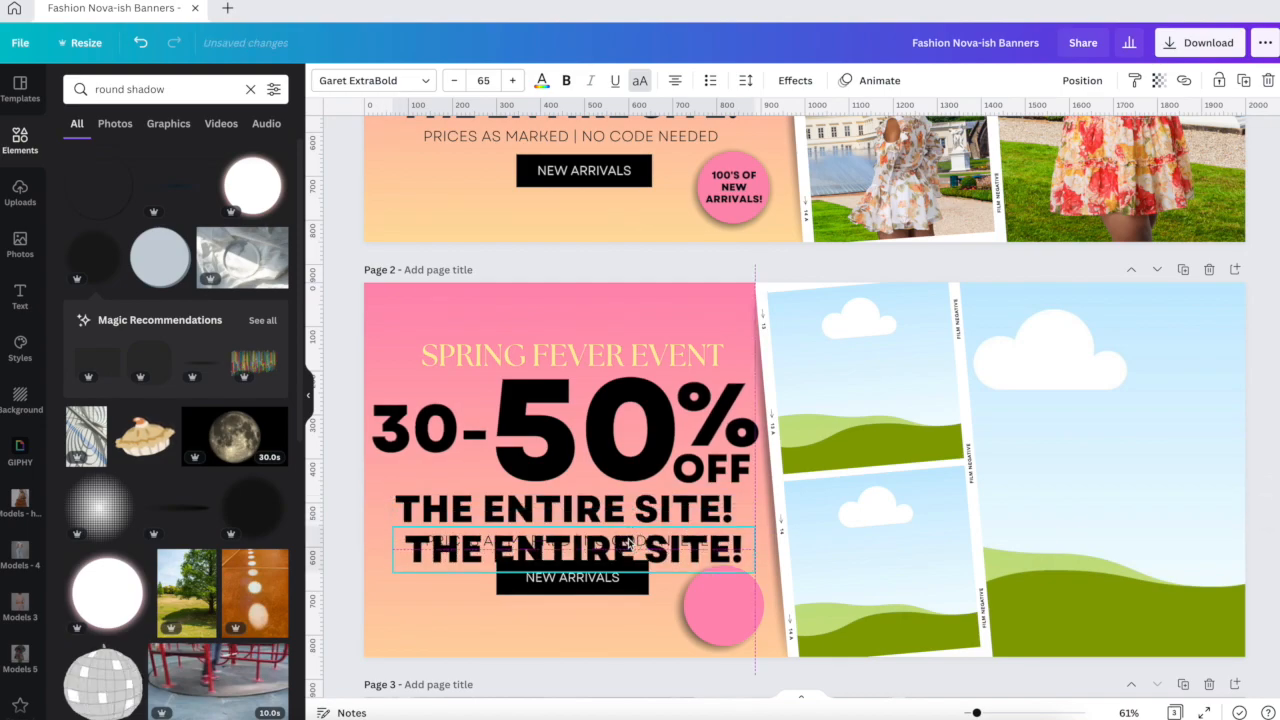
Step: Set the duplicated "THE ENTIRE SITE!" text to size 17 and move it beneath the "NEW ARRIVALS" button
{"action": "left_click", "coordinate": [730, 190]}
{"action": "left_click", "coordinate": [585, 540]}
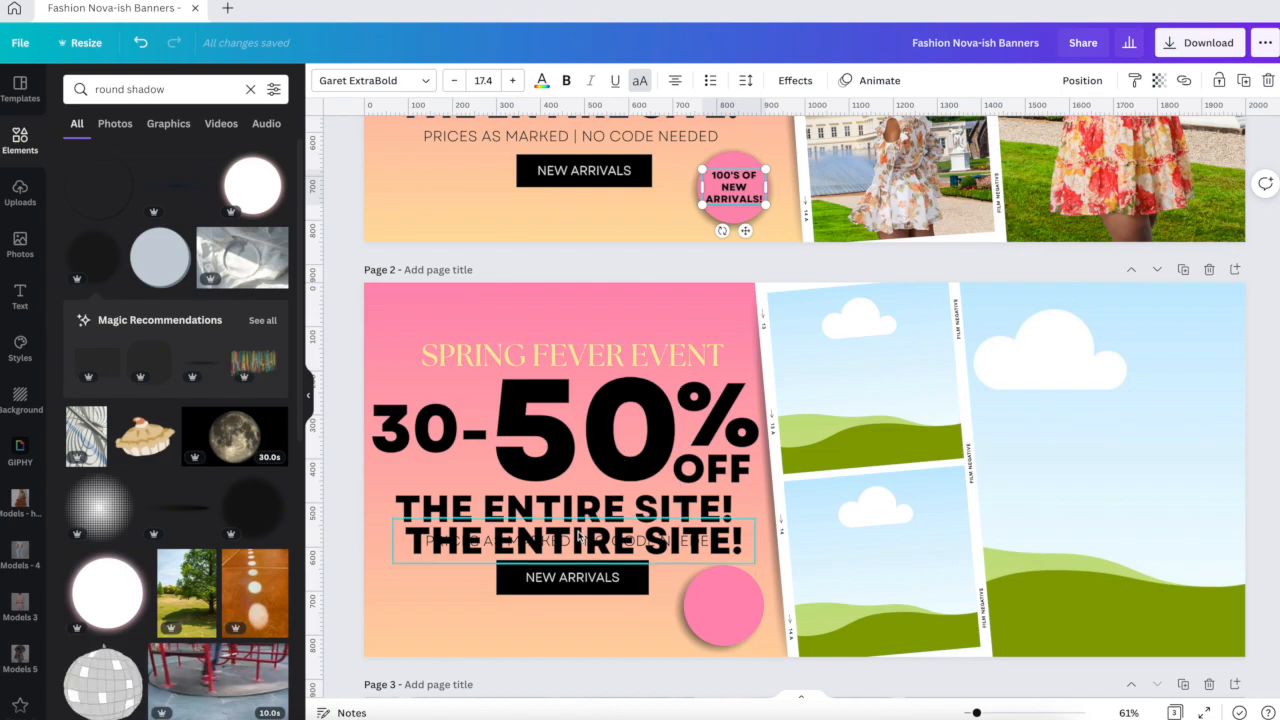
{"action": "left_click", "coordinate": [477, 79]}
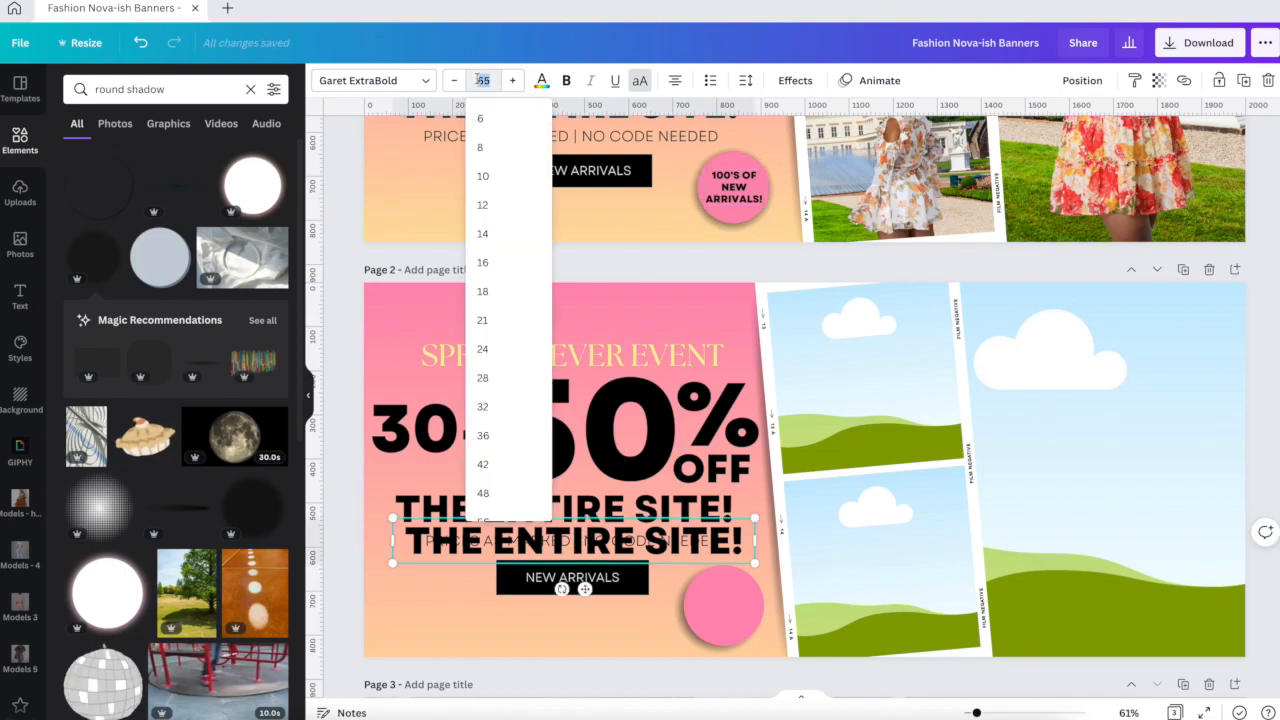
{"action": "type", "text": "17"}
{"action": "key", "text": "Return"}
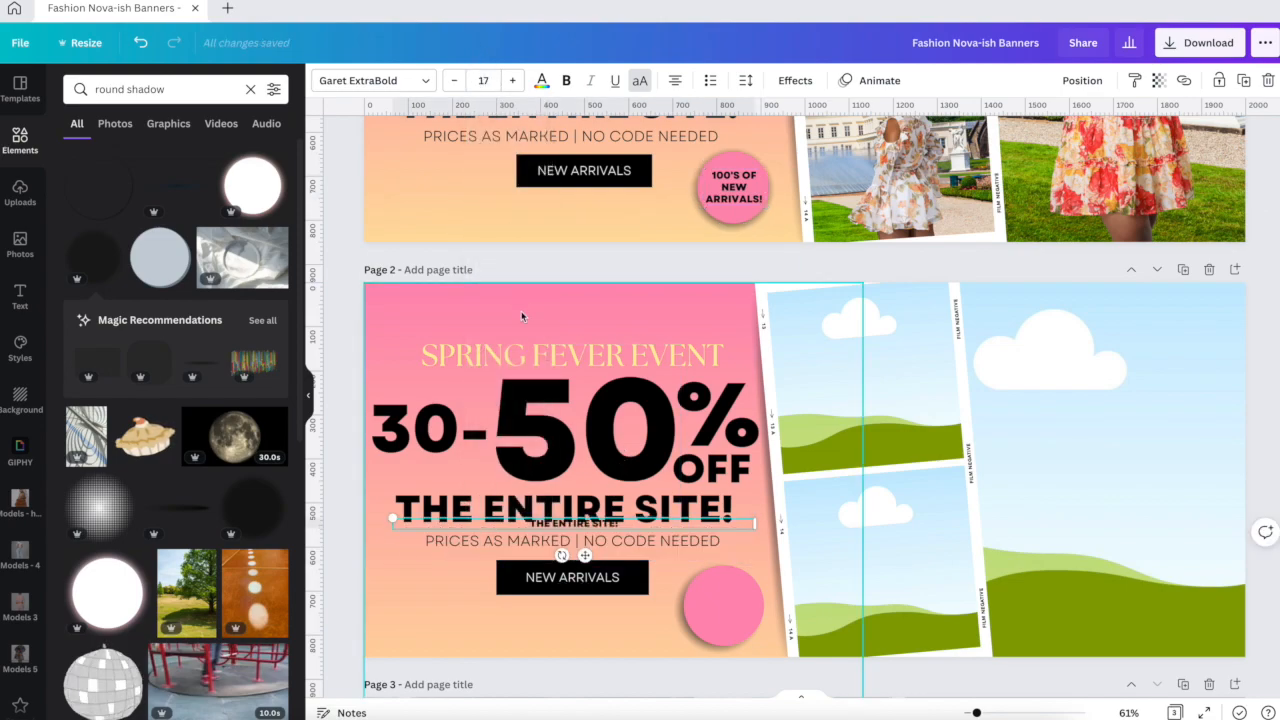
{"action": "left_click_drag", "start_coordinate": [577, 527], "coordinate": [575, 612]}
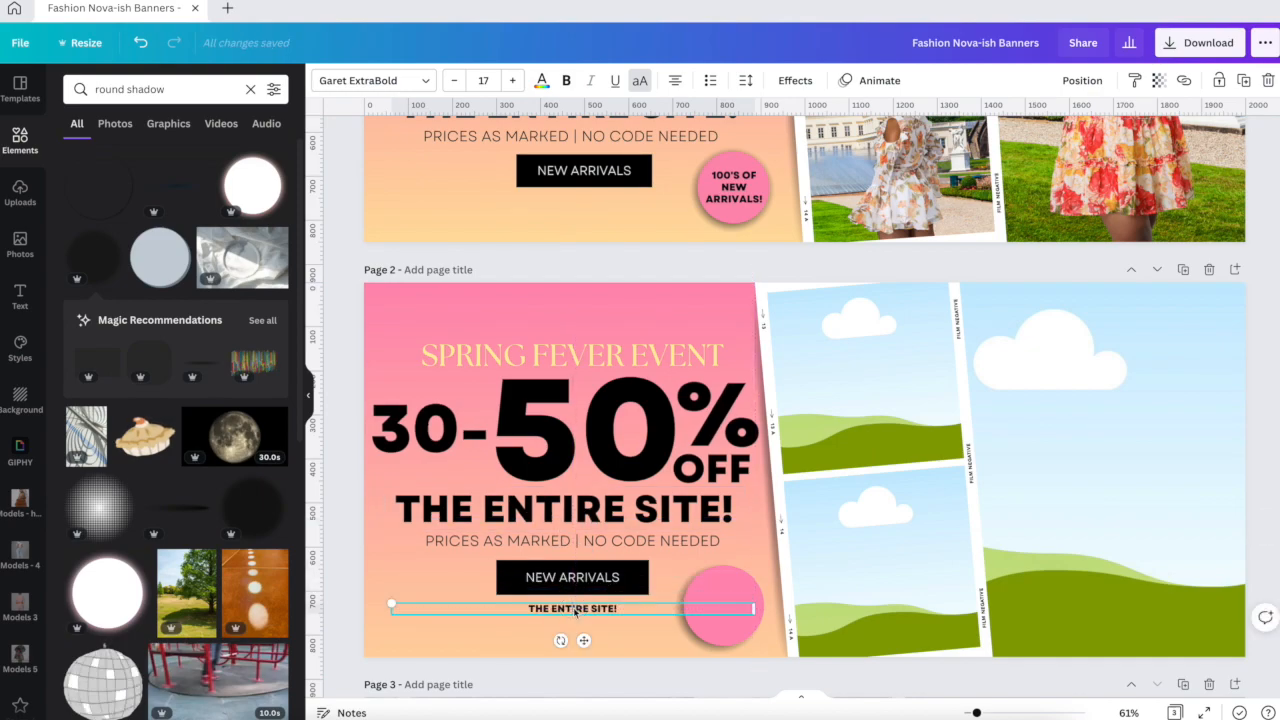
Step: Change the small duplicated text to "100'S OF NEW ARRIVALS", narrow it to three lines, and center it on the pink circle
{"action": "type", "text": "100'S OF NEW ARRIVALS"}
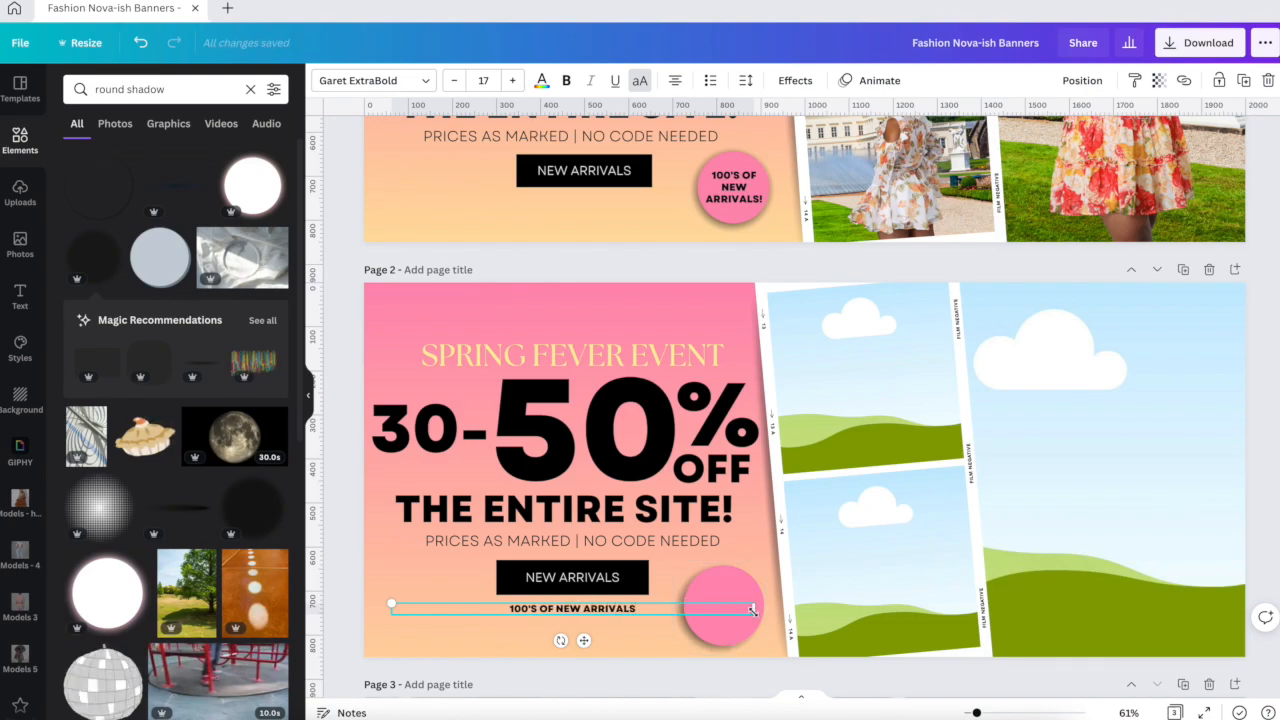
{"action": "left_click_drag", "start_coordinate": [754, 608], "coordinate": [452, 608]}
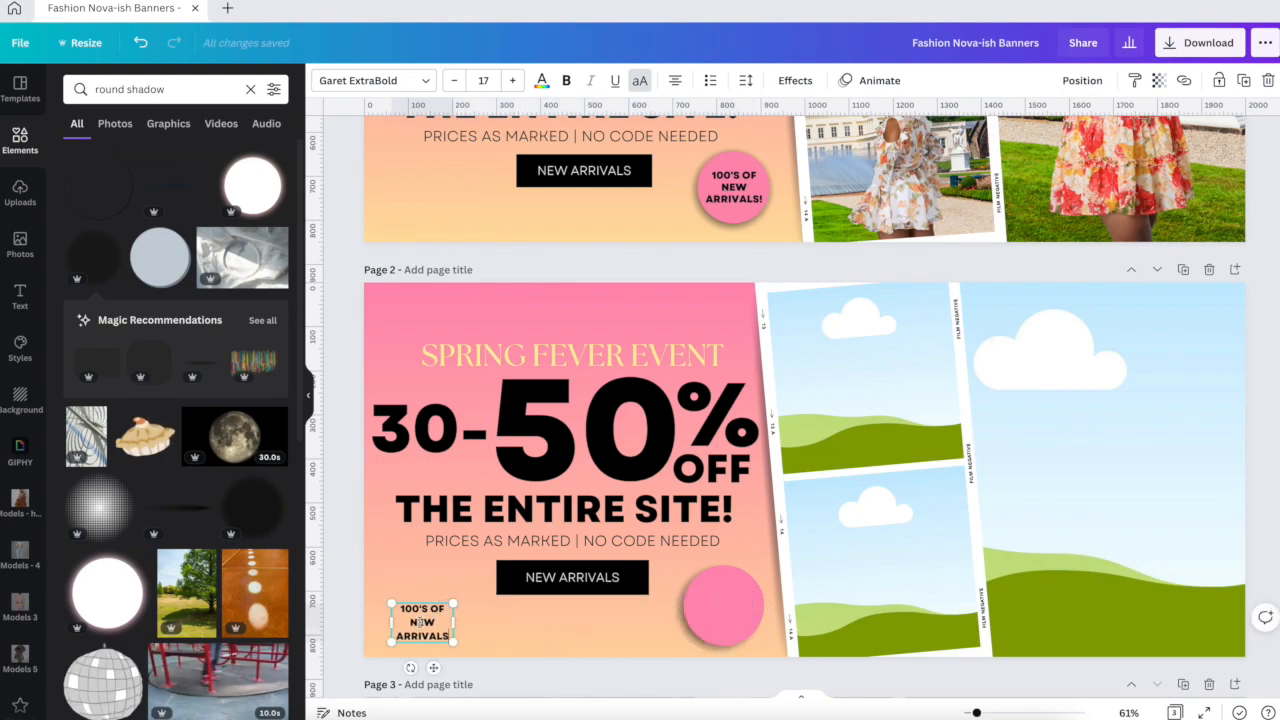
{"action": "left_click_drag", "start_coordinate": [433, 667], "coordinate": [741, 651]}
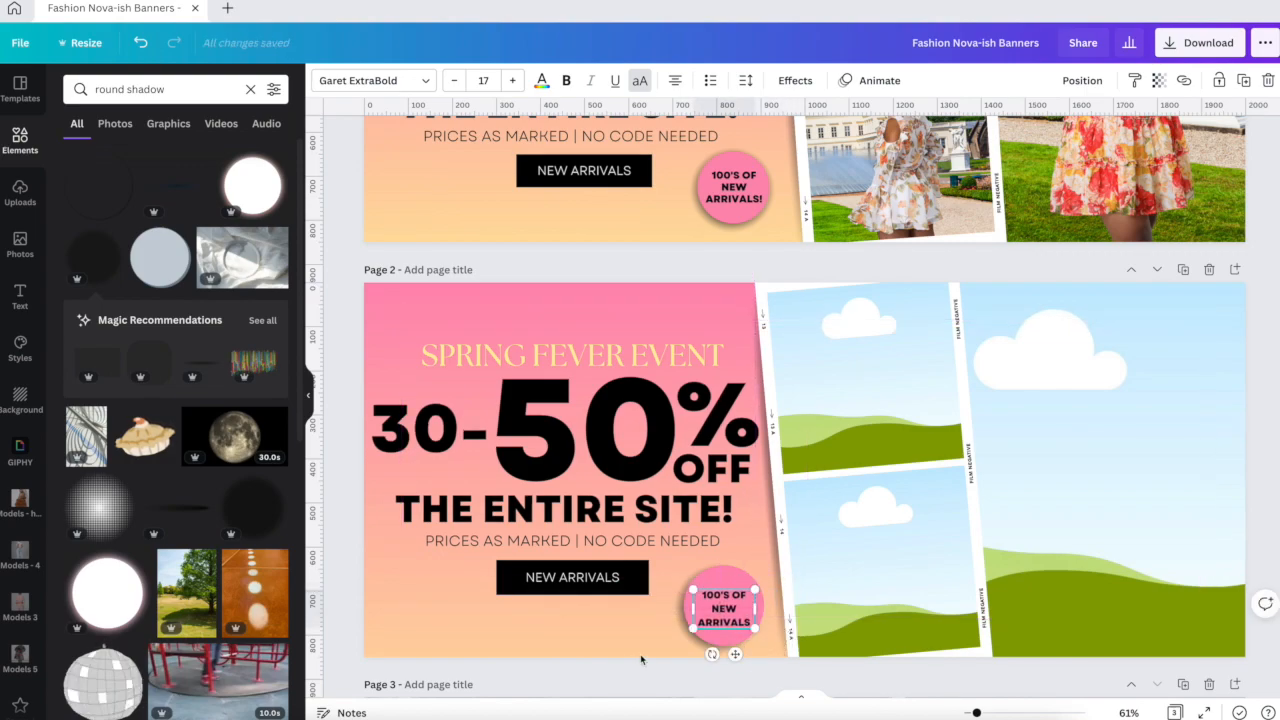
{"action": "left_click", "coordinate": [534, 675]}
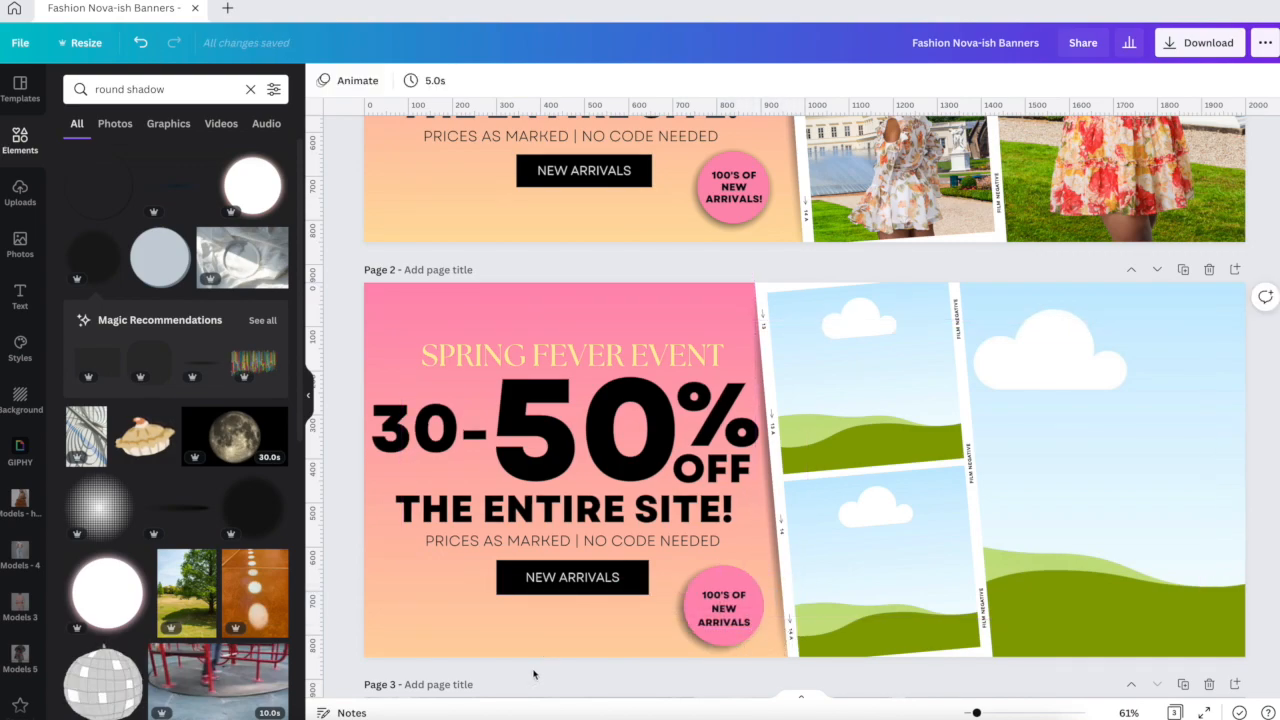
{"action": "scroll", "coordinate": [514, 505], "scroll_direction": "up", "scroll_amount": 1}
{"action": "scroll", "coordinate": [514, 505], "scroll_direction": "down", "scroll_amount": 1}
{"action": "scroll", "coordinate": [514, 505], "scroll_direction": "up", "scroll_amount": 3}
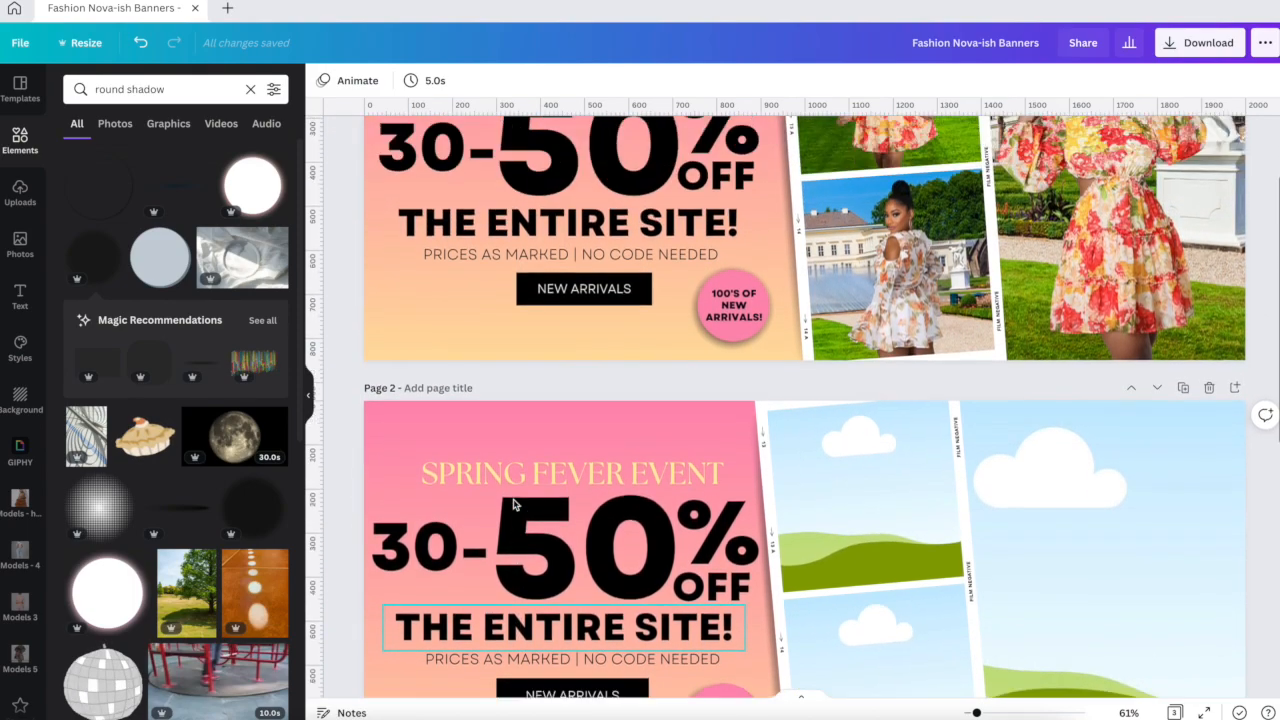
{"action": "scroll", "coordinate": [514, 504], "scroll_direction": "down", "scroll_amount": 3}
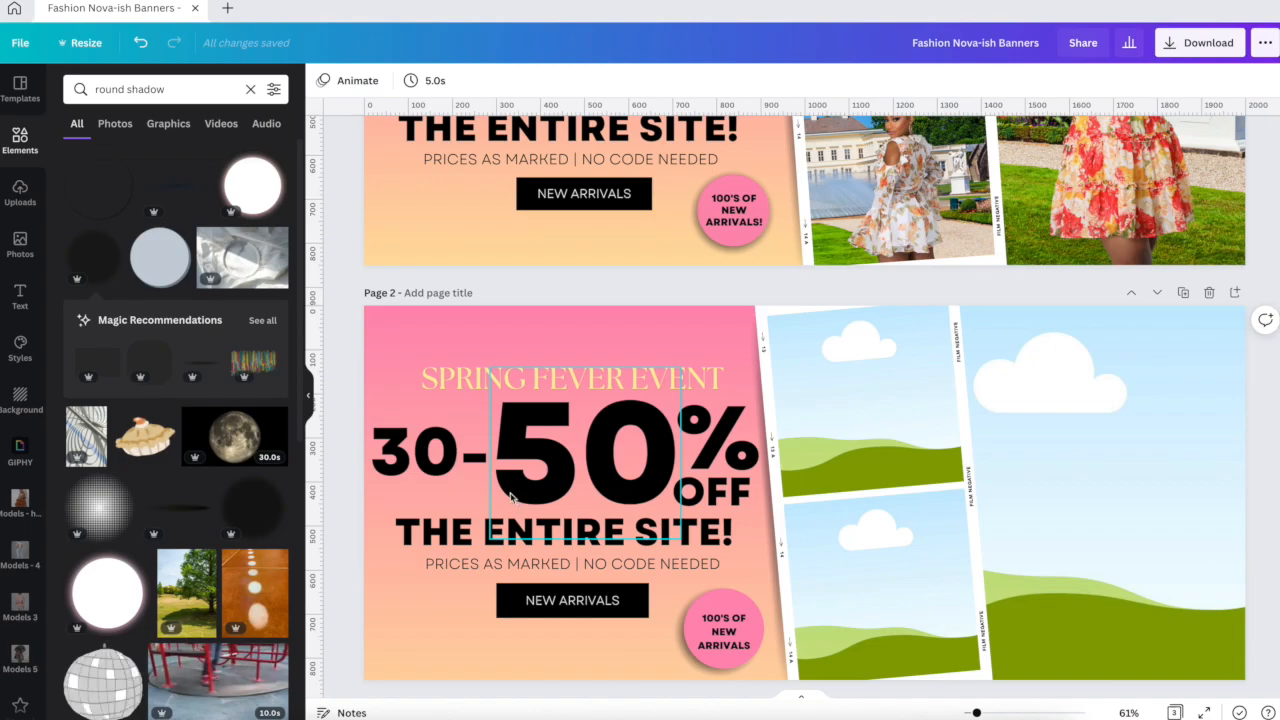
{"action": "scroll", "coordinate": [456, 376], "scroll_direction": "up", "scroll_amount": 2}
{"action": "scroll", "coordinate": [456, 376], "scroll_direction": "down", "scroll_amount": 4}
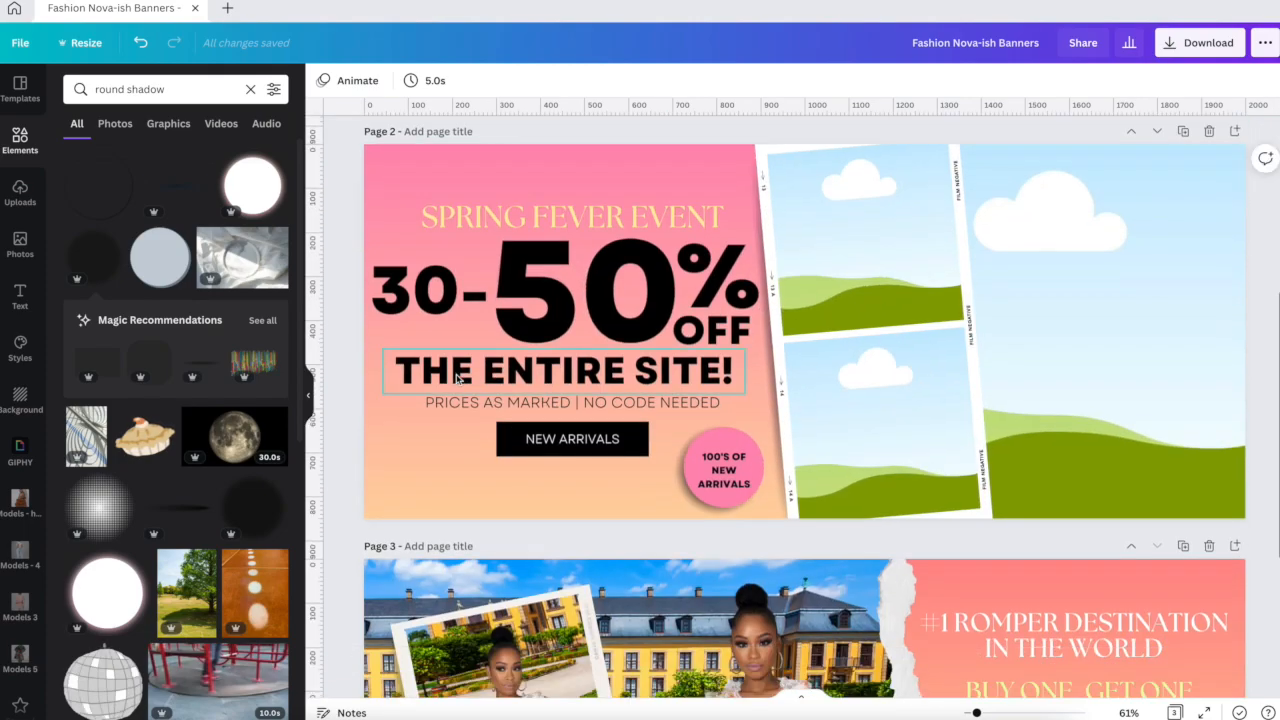
Step: Duplicate the "100'S OF NEW ARRIVALS" text on page 2 and place the copy below the "NEW ARRIVALS" button
{"action": "scroll", "coordinate": [456, 376], "scroll_direction": "up", "scroll_amount": 2}
{"action": "scroll", "coordinate": [456, 378], "scroll_direction": "up", "scroll_amount": 2}
{"action": "scroll", "coordinate": [458, 380], "scroll_direction": "down", "scroll_amount": 5}
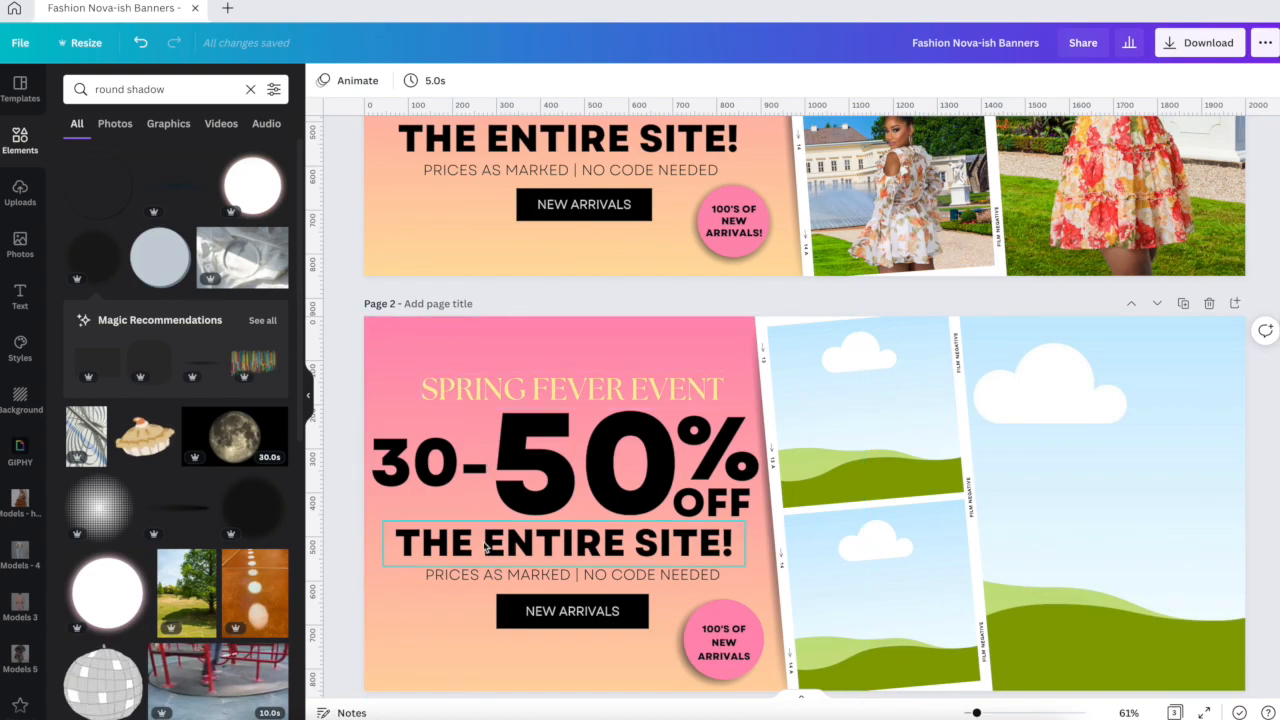
{"action": "left_click", "coordinate": [474, 552]}
{"action": "scroll", "coordinate": [483, 526], "scroll_direction": "down", "scroll_amount": 1}
{"action": "left_click", "coordinate": [714, 622]}
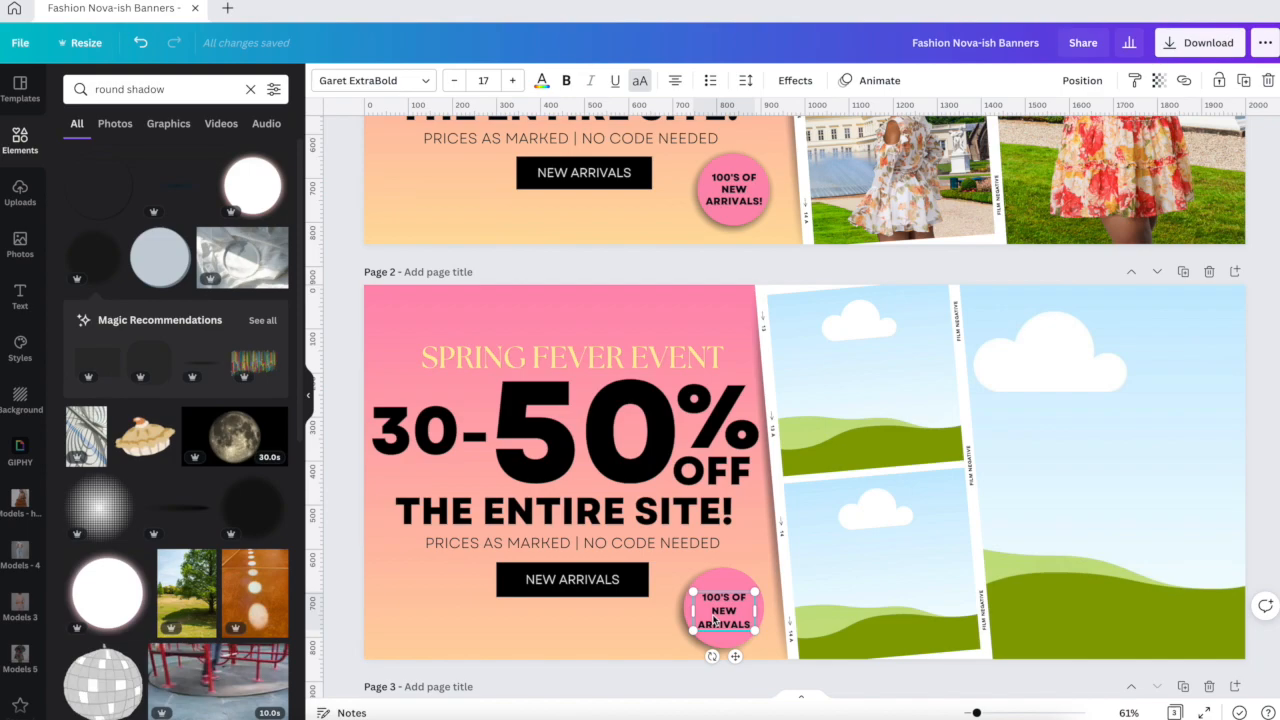
{"action": "key", "text": "super+d"}
{"action": "left_click_drag", "start_coordinate": [714, 621], "coordinate": [548, 634]}
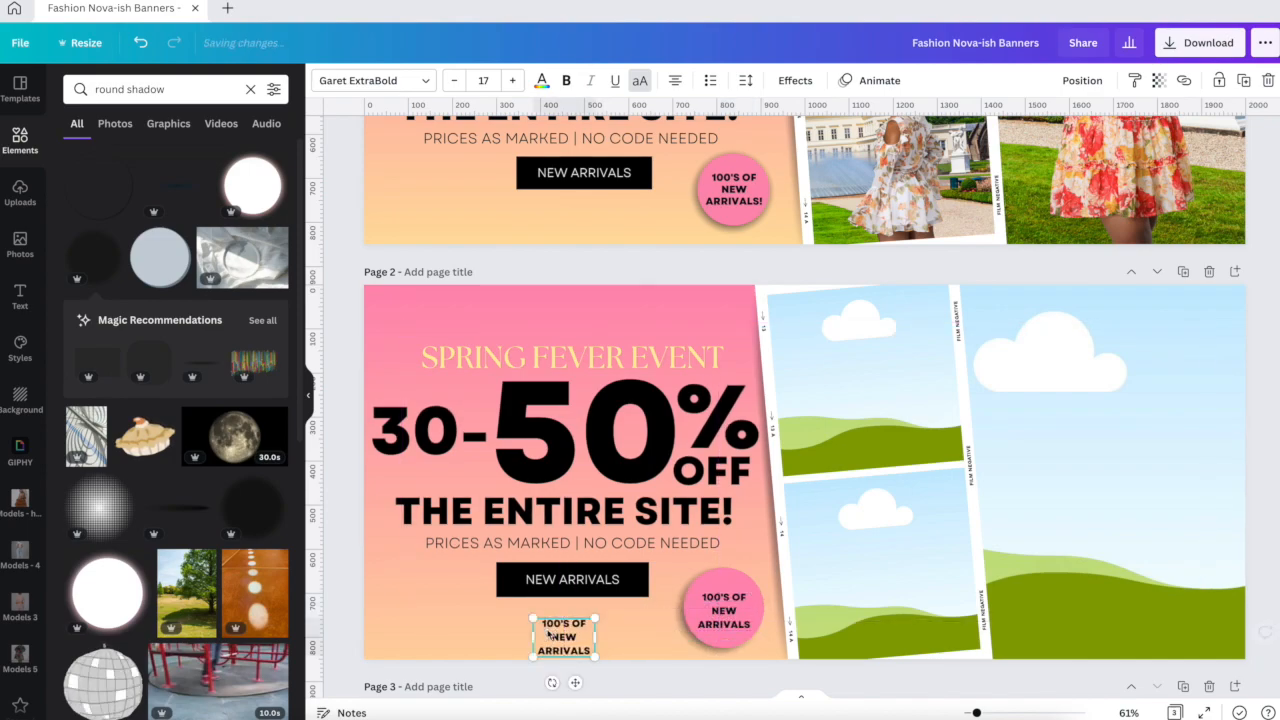
Step: Change the duplicated text to "SO FRESH SO NEW" and widen its box so it fits on one line
{"action": "scroll", "coordinate": [548, 634], "scroll_direction": "up", "scroll_amount": 5}
{"action": "scroll", "coordinate": [548, 634], "scroll_direction": "down", "scroll_amount": 7}
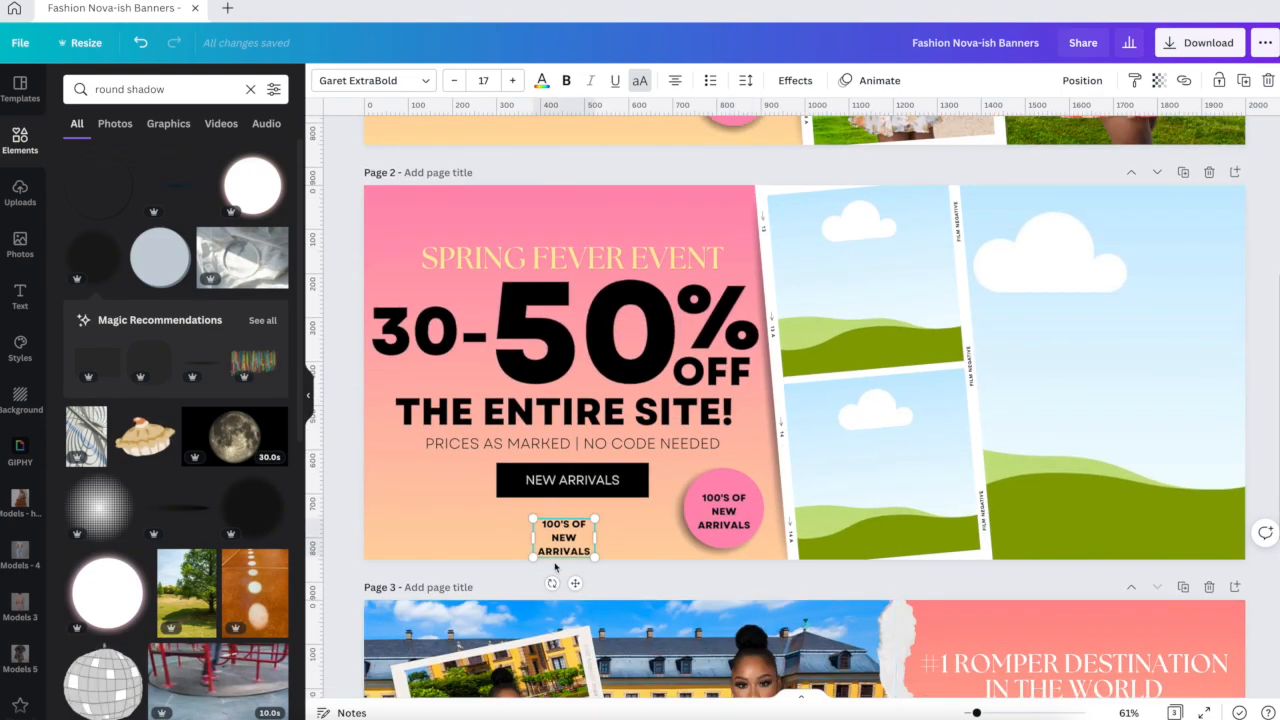
{"action": "key", "text": "super+a"}
{"action": "type", "text": "SO"}
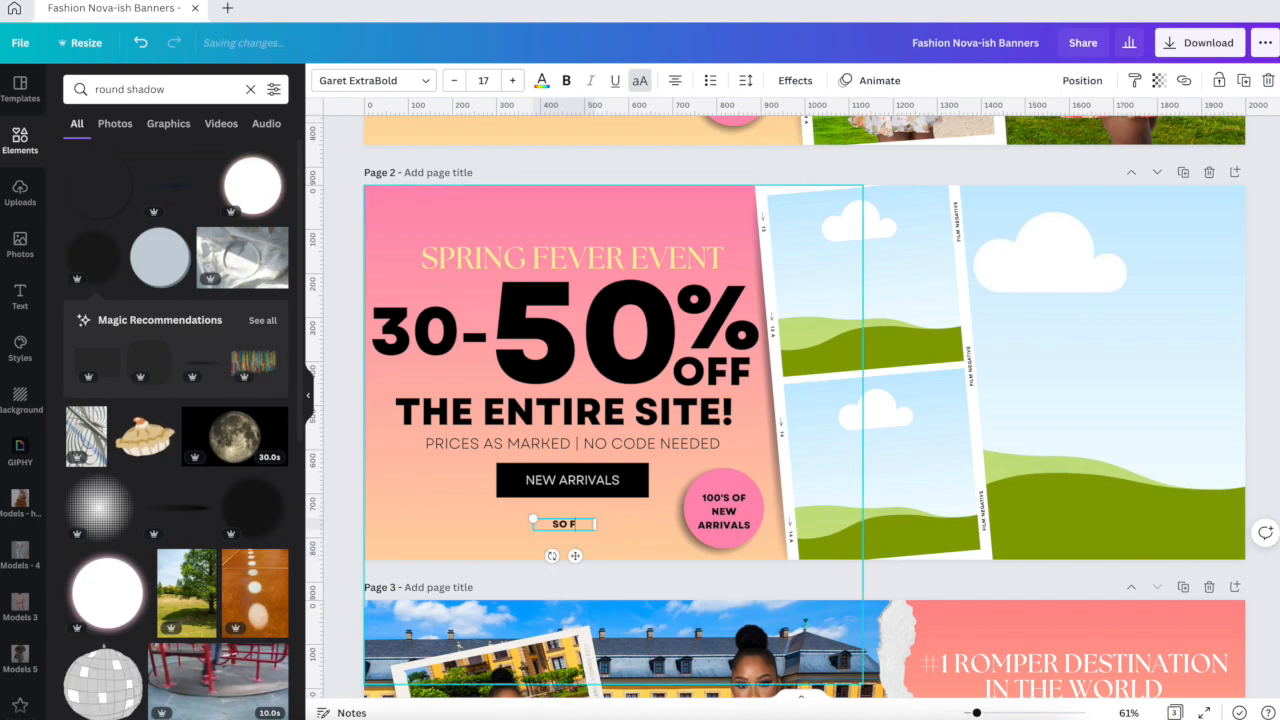
{"action": "type", "text": " FRESH SO NEW"}
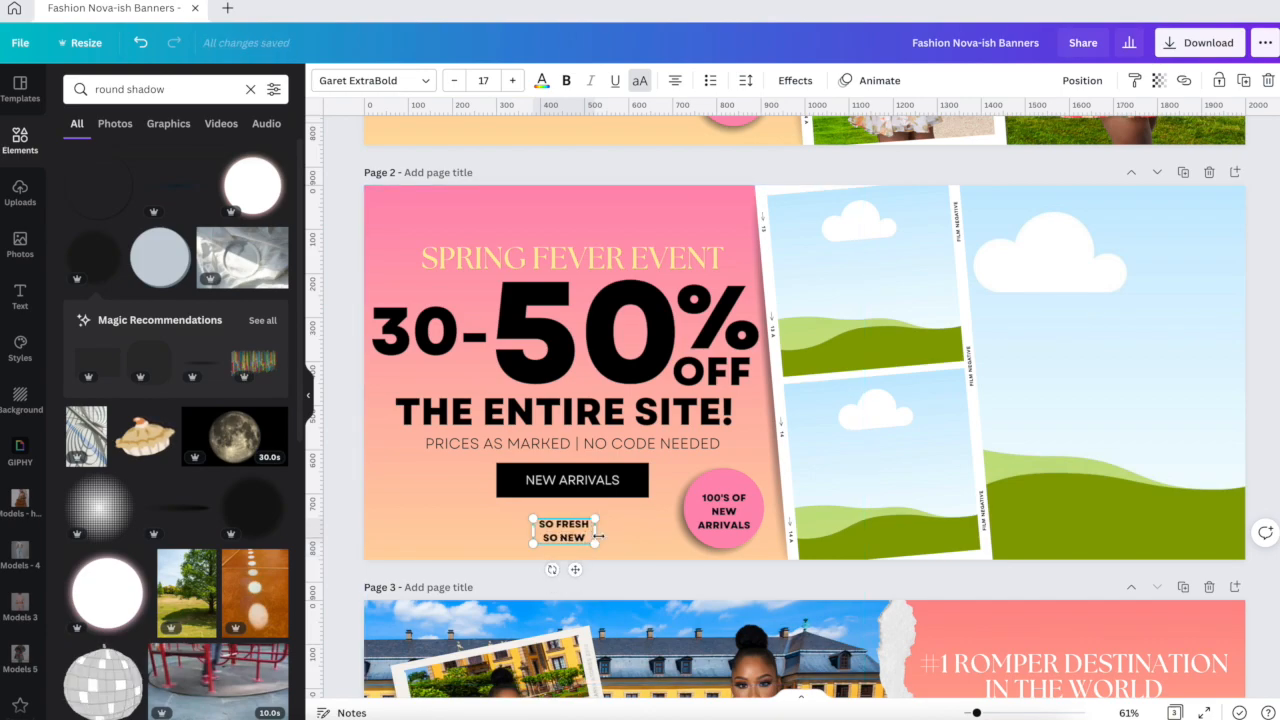
{"action": "left_click_drag", "start_coordinate": [596, 530], "coordinate": [688, 524]}
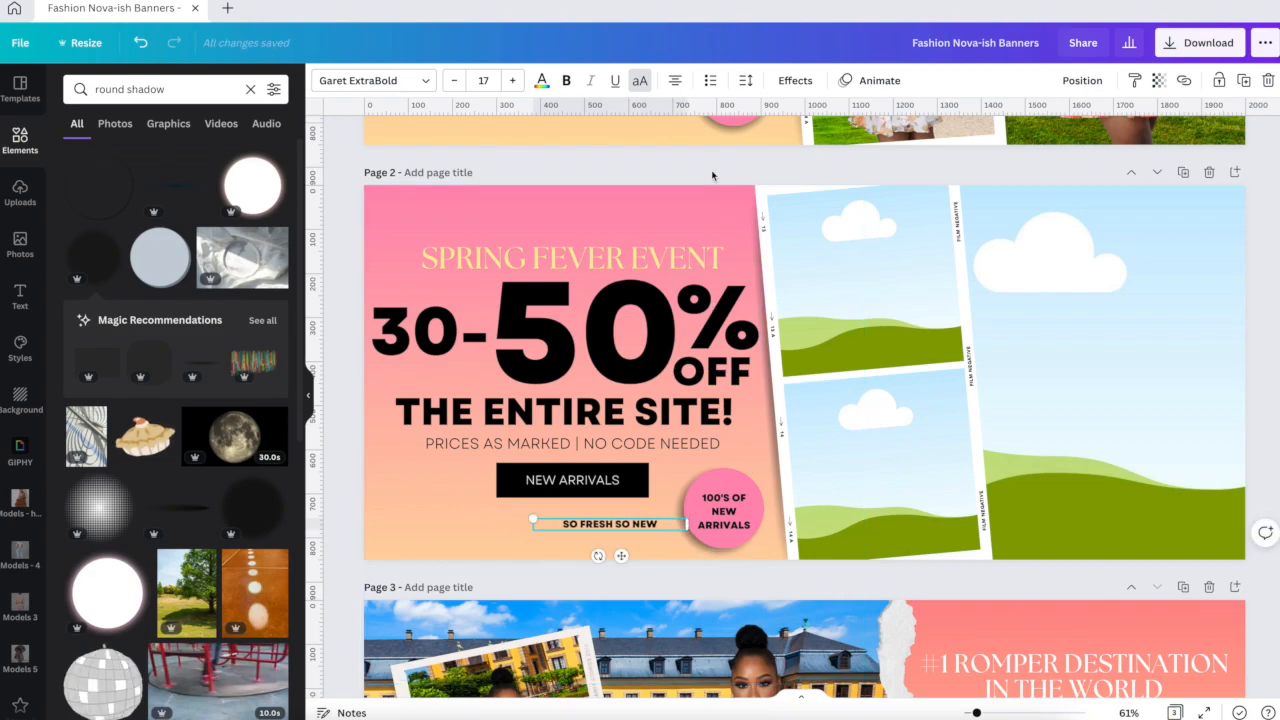
Step: Check the font size of page 1's curved text and set page 2's "SO FRESH SO NEW" text to size 24
{"action": "scroll", "coordinate": [933, 326], "scroll_direction": "up", "scroll_amount": 5}
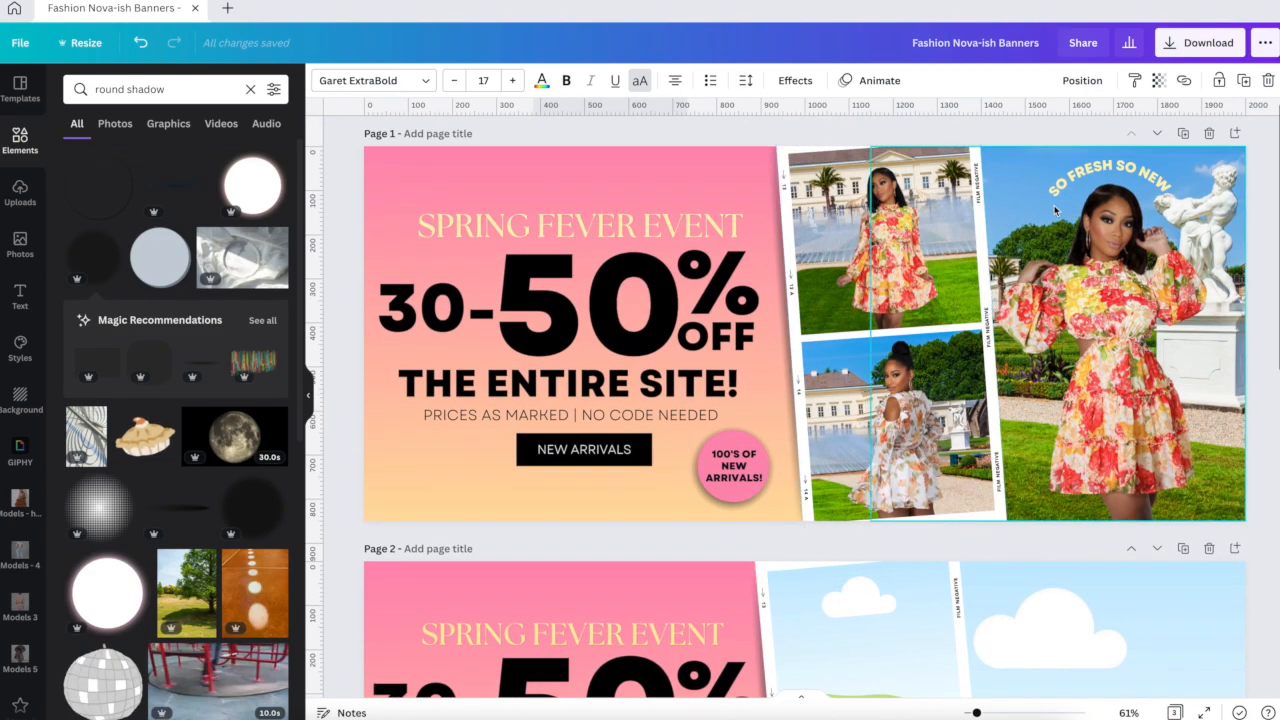
{"action": "left_click", "coordinate": [1060, 182]}
{"action": "scroll", "coordinate": [622, 405], "scroll_direction": "down", "scroll_amount": 5}
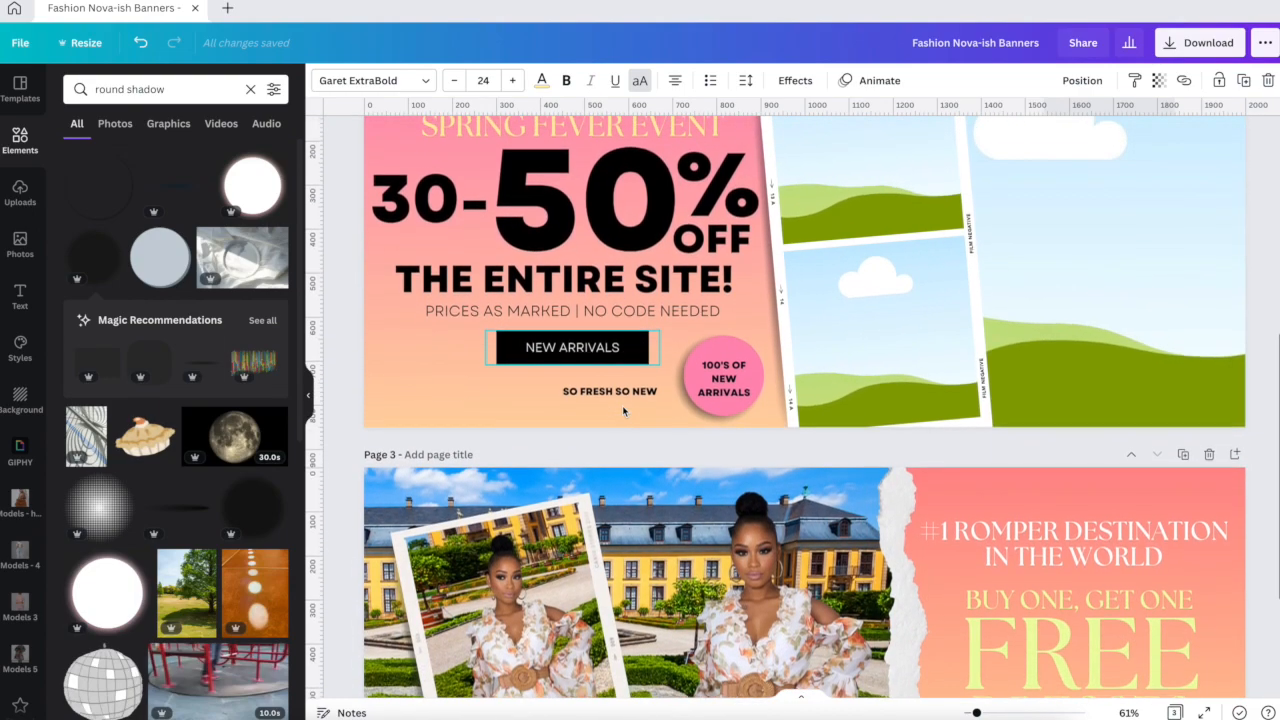
{"action": "left_click", "coordinate": [615, 393]}
{"action": "left_click", "coordinate": [481, 80]}
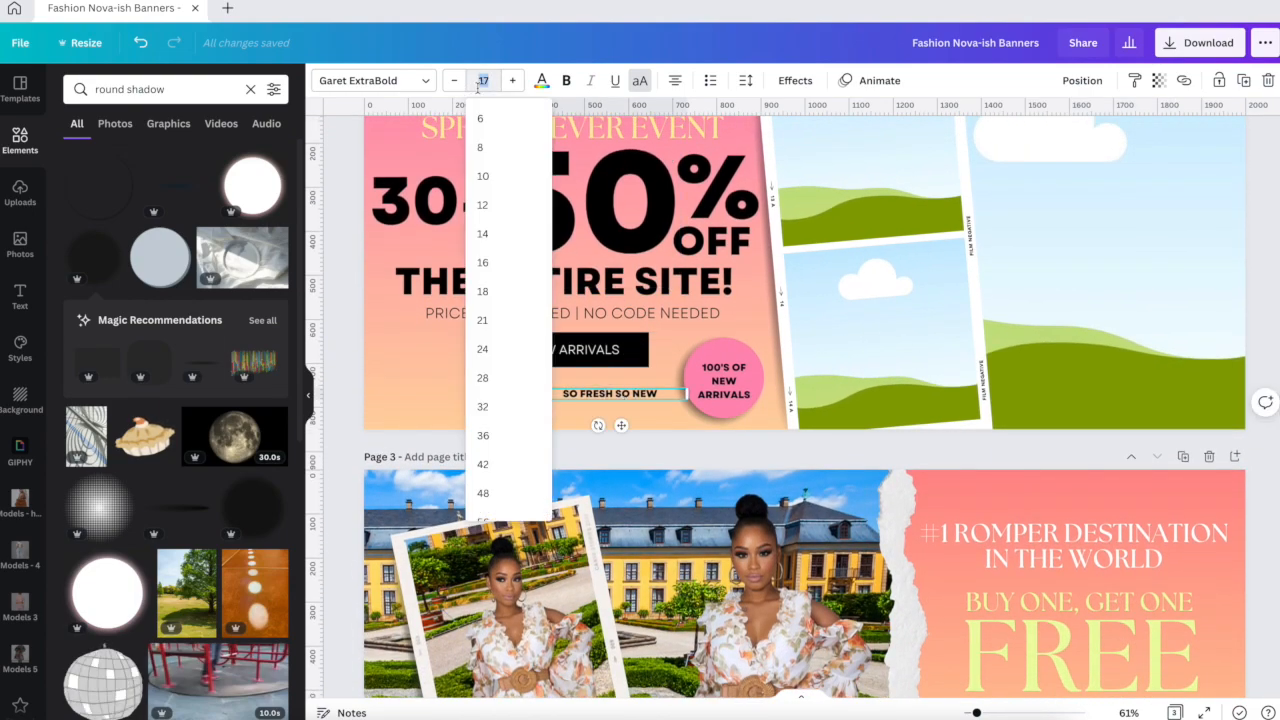
{"action": "left_click", "coordinate": [388, 370]}
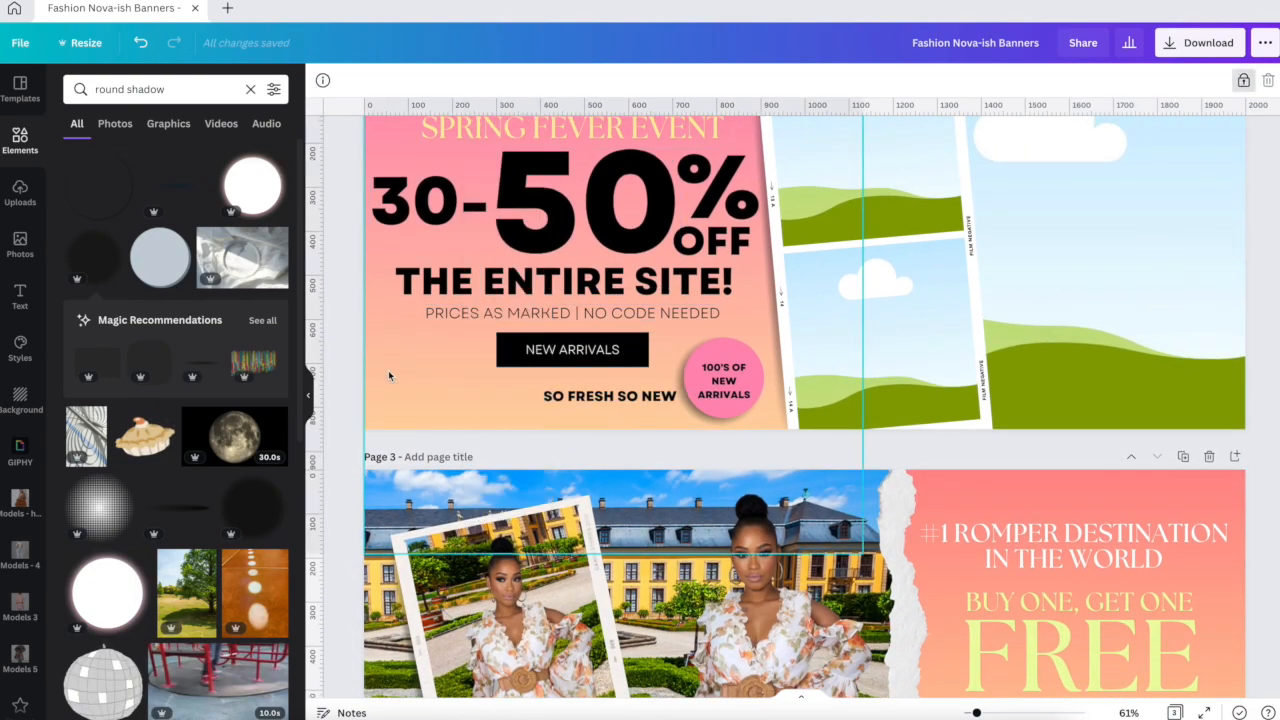
Step: Color page 2's "SO FRESH SO NEW" text pale yellow from the document colors
{"action": "scroll", "coordinate": [388, 370], "scroll_direction": "up", "scroll_amount": 3}
{"action": "scroll", "coordinate": [388, 370], "scroll_direction": "up", "scroll_amount": 2}
{"action": "scroll", "coordinate": [390, 372], "scroll_direction": "down", "scroll_amount": 5}
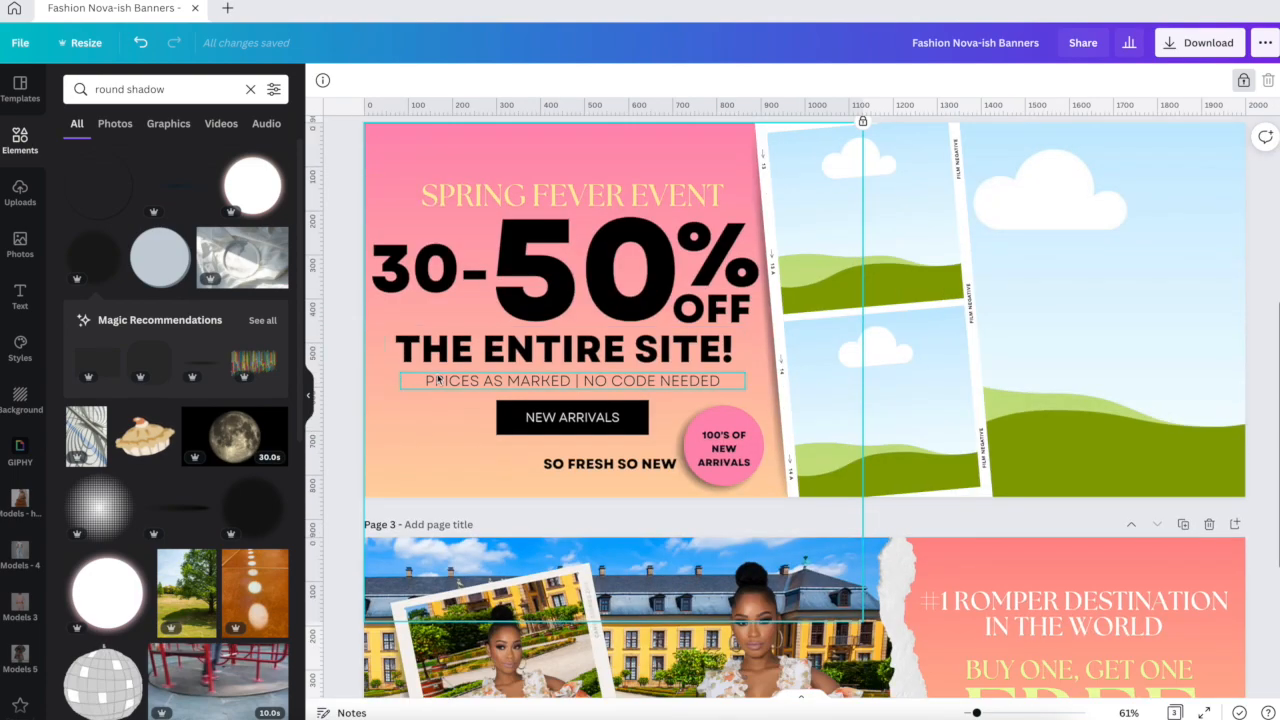
{"action": "left_click", "coordinate": [590, 465]}
{"action": "left_click", "coordinate": [541, 80]}
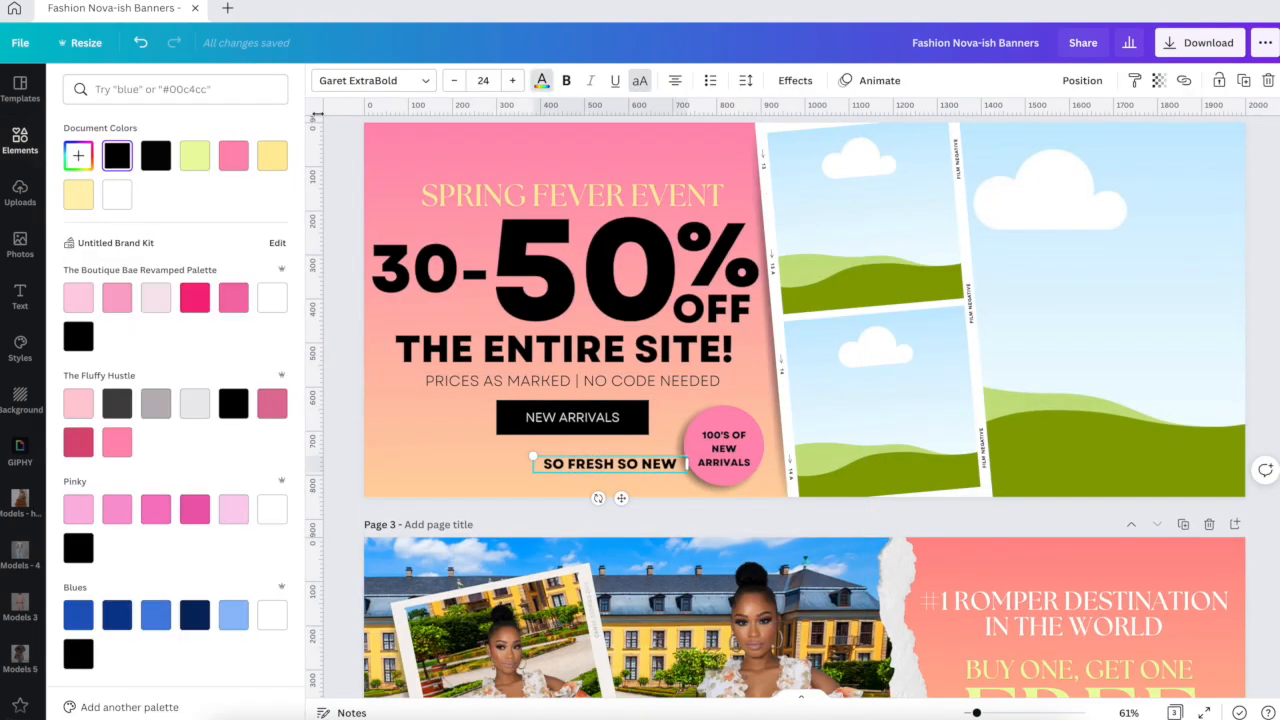
{"action": "left_click", "coordinate": [79, 198]}
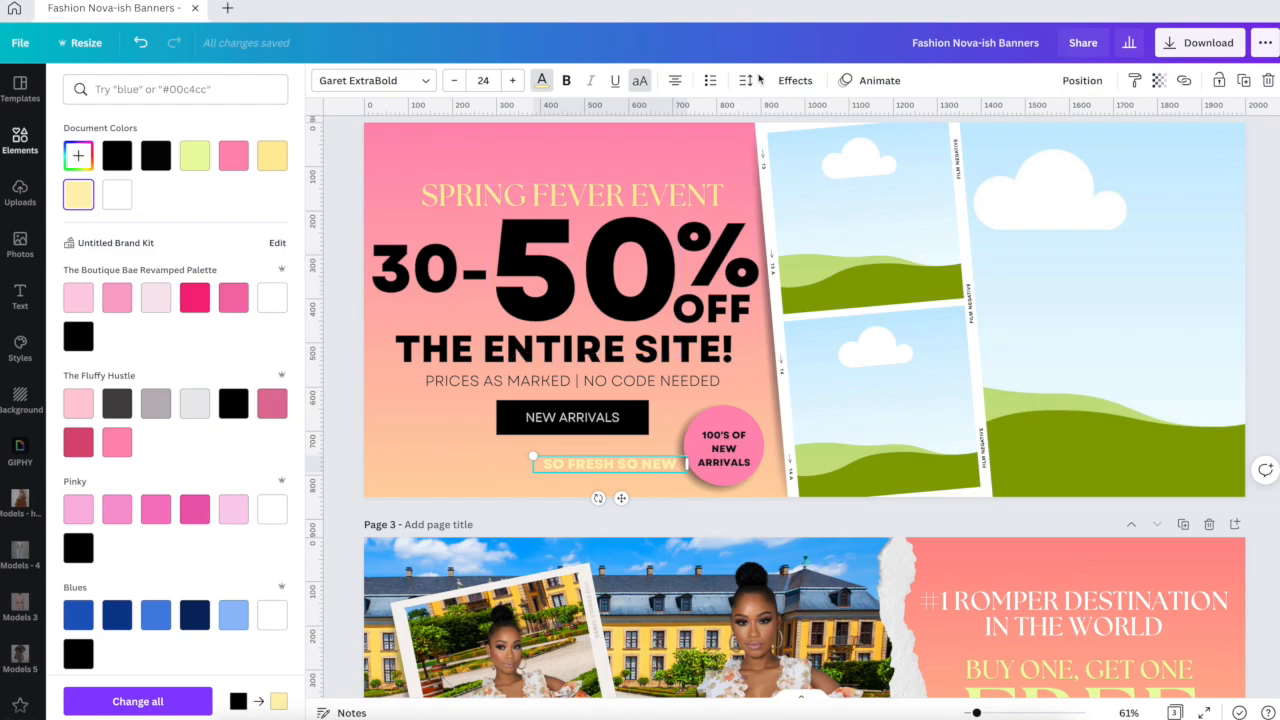
Step: Apply the Curve text effect with a value of 48 to "SO FRESH SO NEW" and move it into the upper part of the large photo frame
{"action": "left_click", "coordinate": [786, 84]}
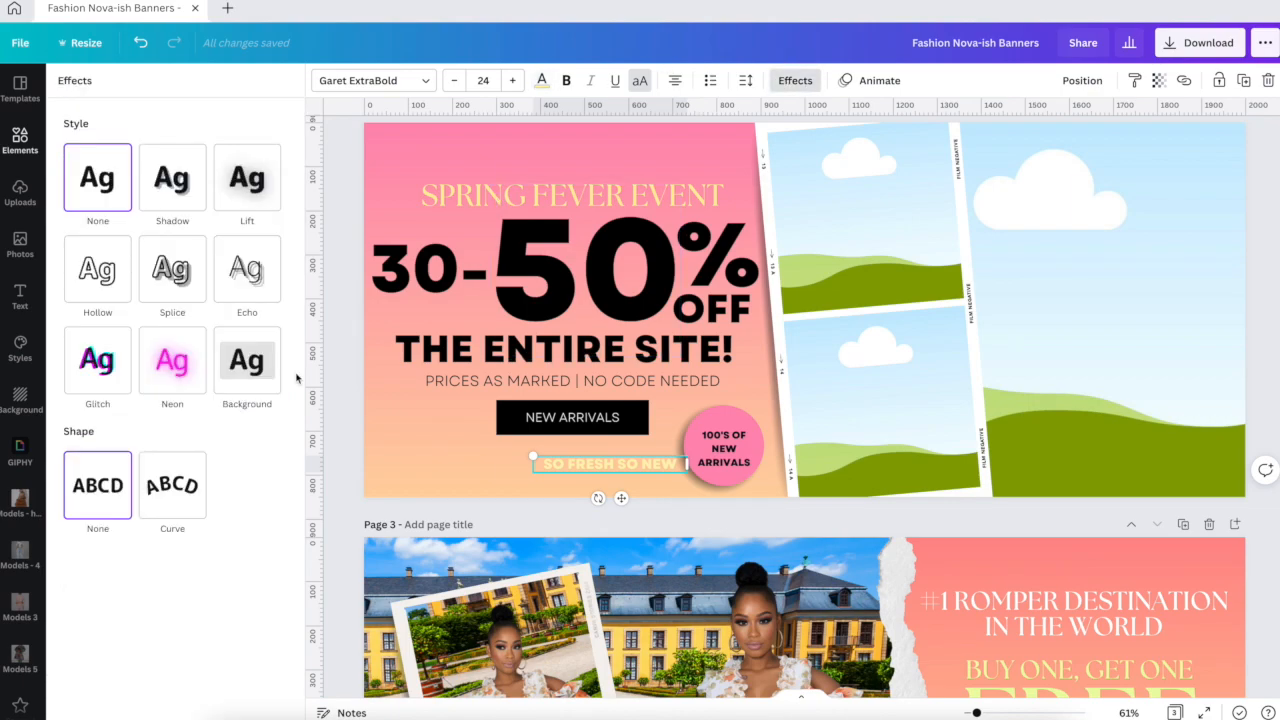
{"action": "left_click", "coordinate": [190, 484]}
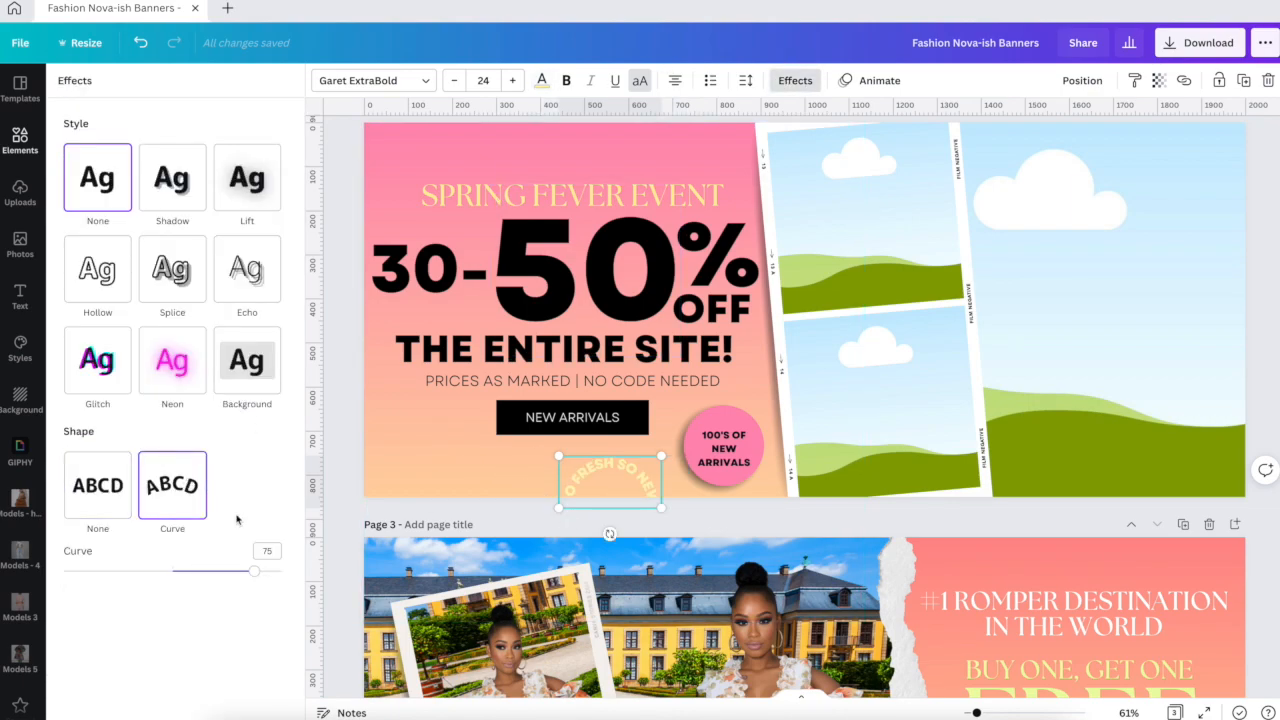
{"action": "left_click_drag", "start_coordinate": [253, 567], "coordinate": [224, 571]}
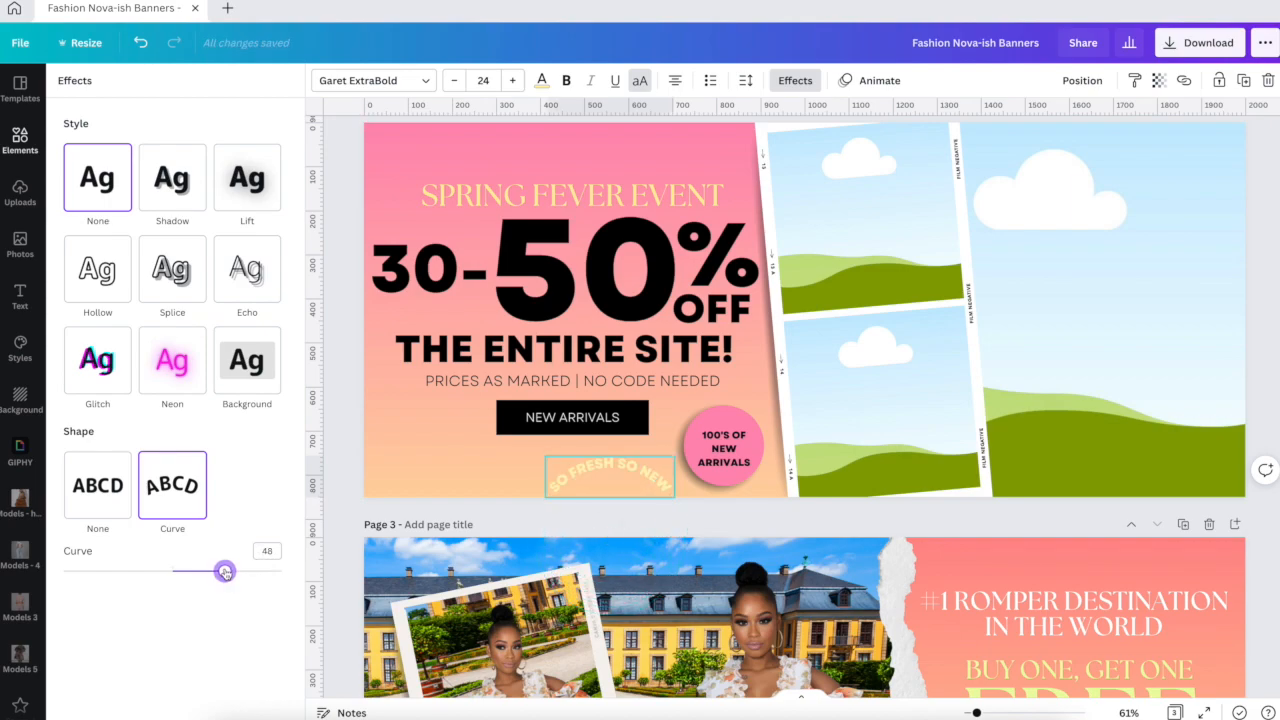
{"action": "left_click_drag", "start_coordinate": [582, 487], "coordinate": [1082, 186]}
{"action": "scroll", "coordinate": [1082, 186], "scroll_direction": "up", "scroll_amount": 1}
{"action": "left_click_drag", "start_coordinate": [1099, 267], "coordinate": [1098, 257]}
Step: Unlock the film strip frame on page 2
{"action": "left_click", "coordinate": [719, 217]}
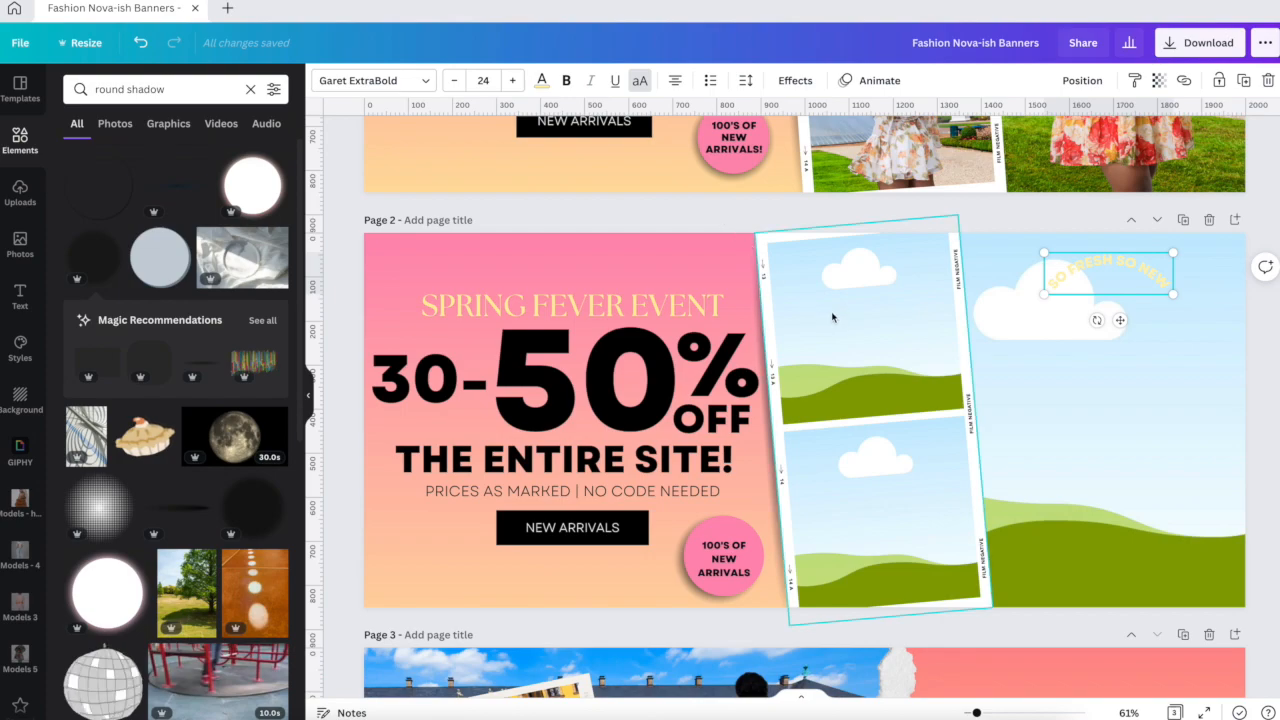
{"action": "left_click", "coordinate": [1035, 232]}
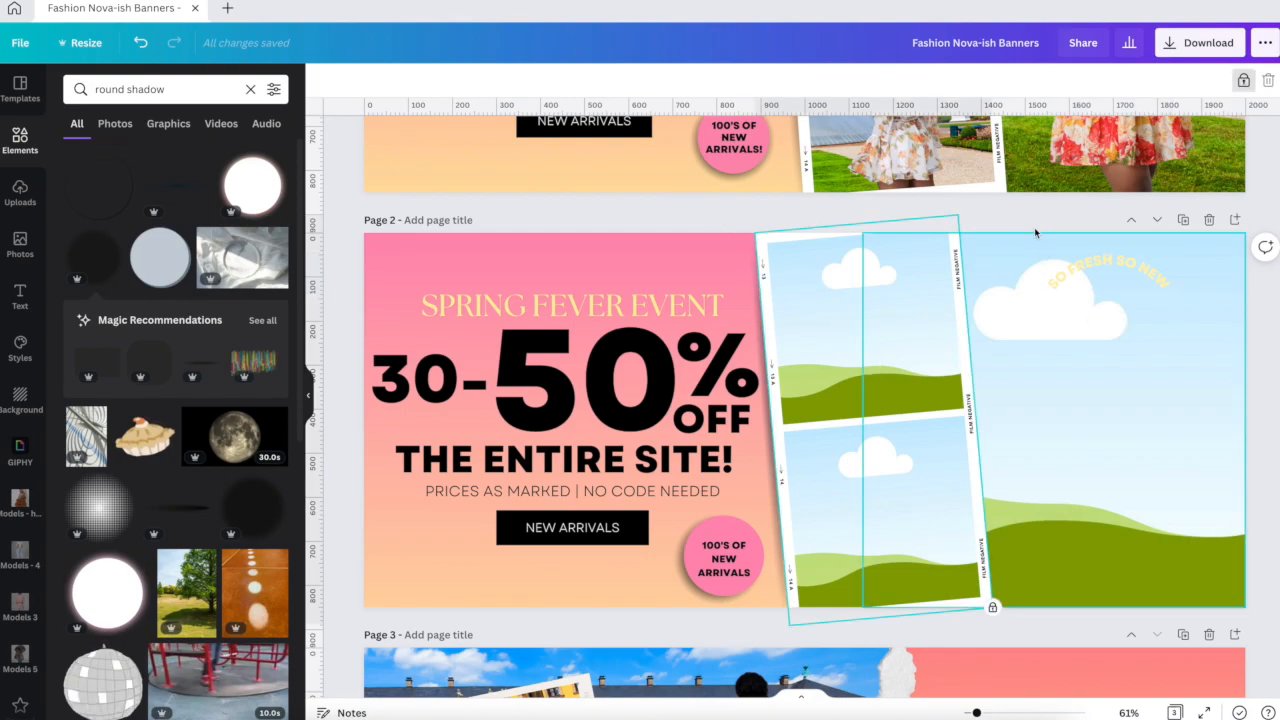
{"action": "left_click", "coordinate": [1244, 80]}
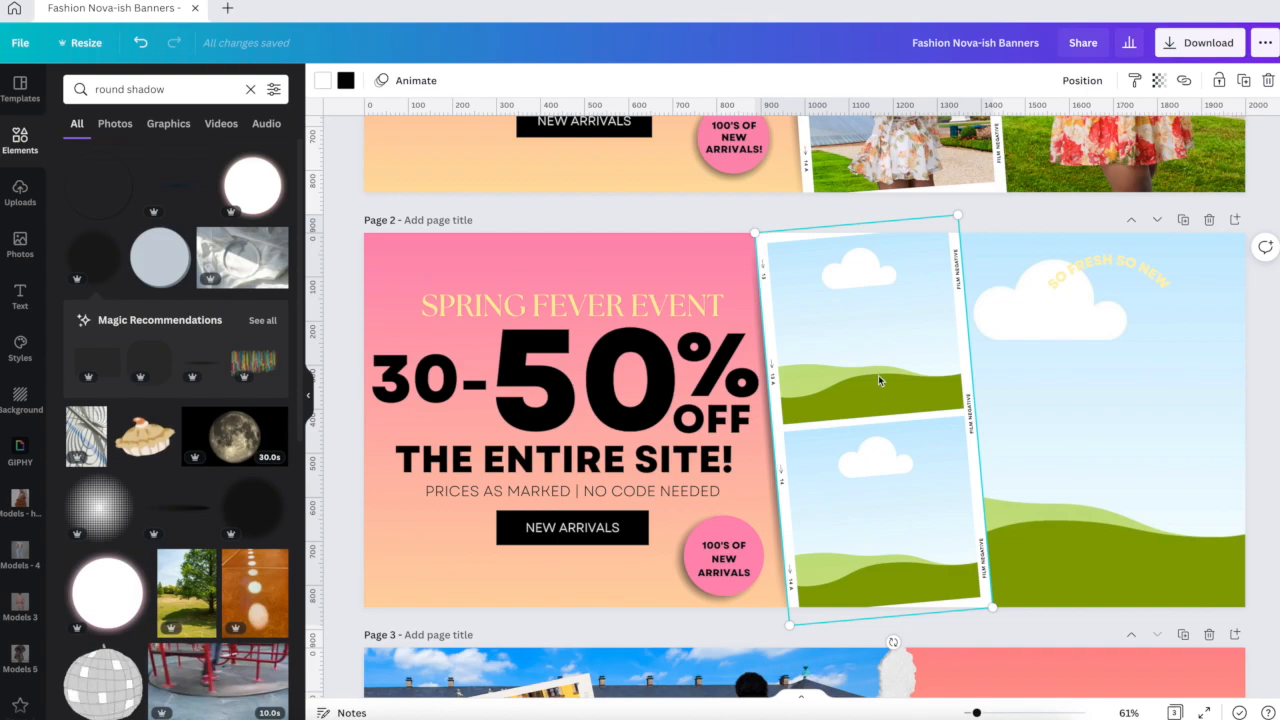
Step: Fill the large photo frame on page 2 with the uploaded photo of the model in the red floral dress beside the statue
{"action": "left_click", "coordinate": [1080, 477]}
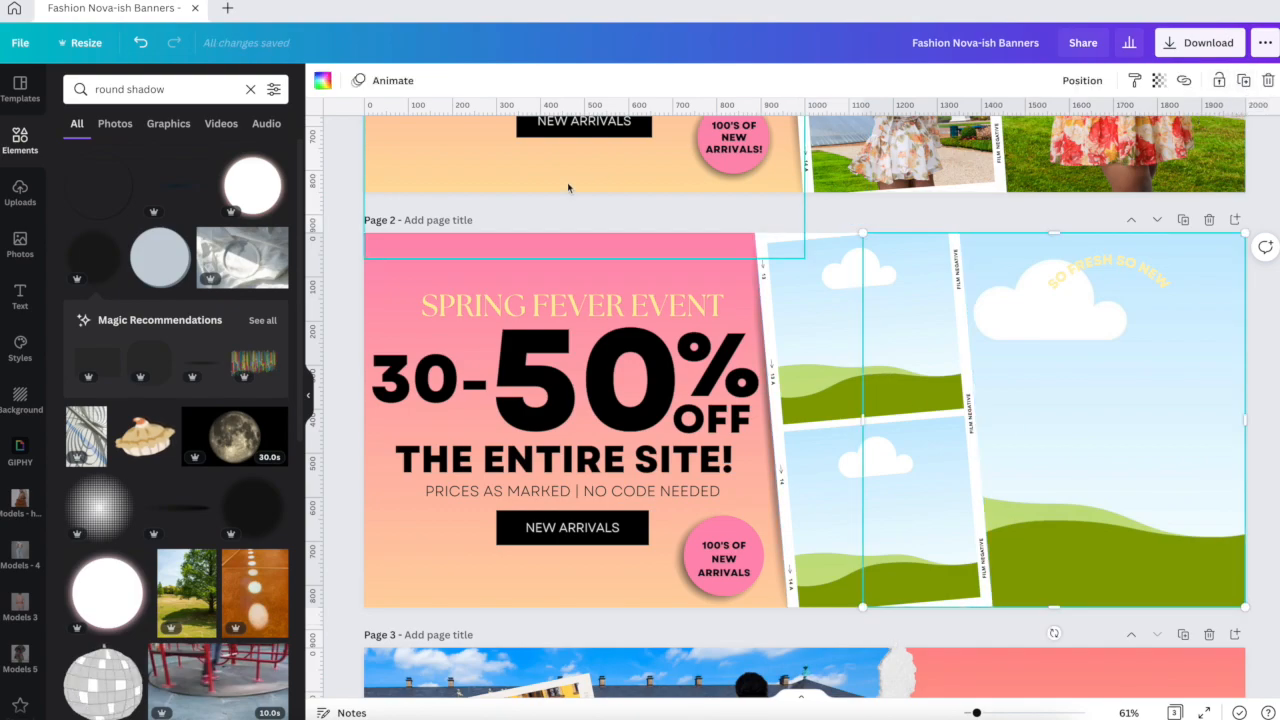
{"action": "left_click", "coordinate": [20, 192]}
{"action": "scroll", "coordinate": [505, 302], "scroll_direction": "up", "scroll_amount": 1}
{"action": "scroll", "coordinate": [505, 302], "scroll_direction": "down", "scroll_amount": 1}
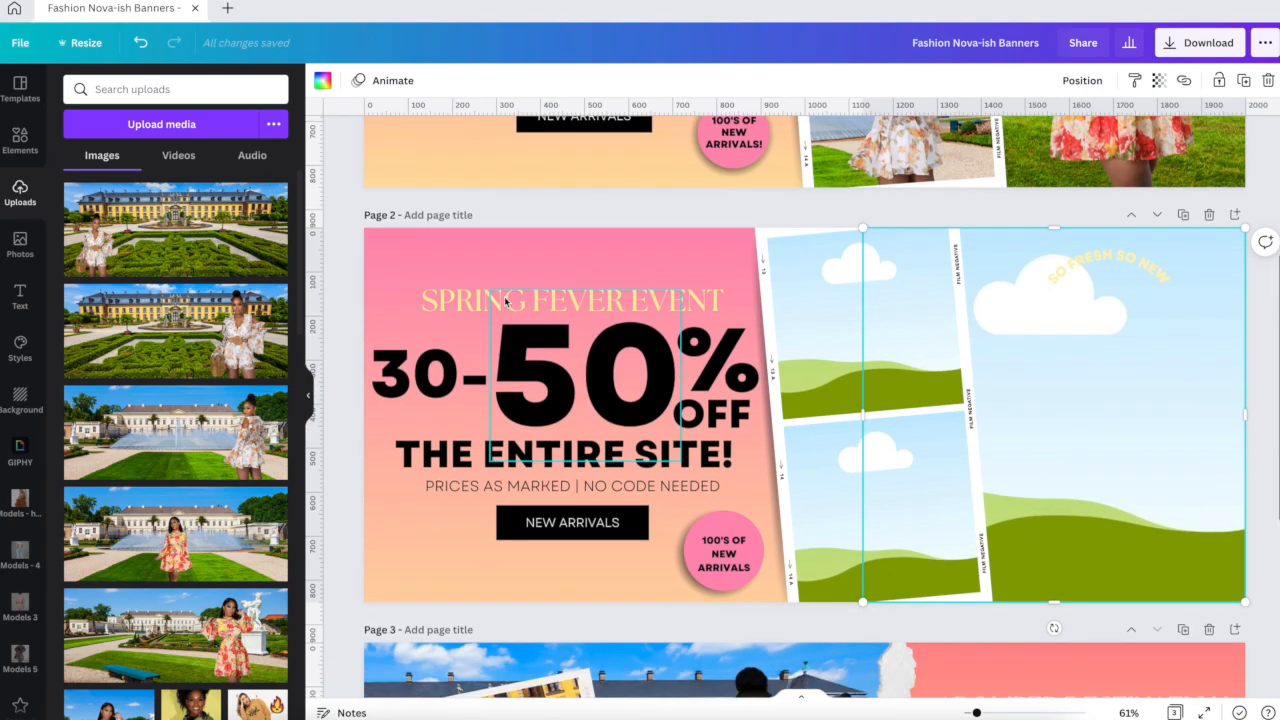
{"action": "scroll", "coordinate": [201, 500], "scroll_direction": "down", "scroll_amount": 1}
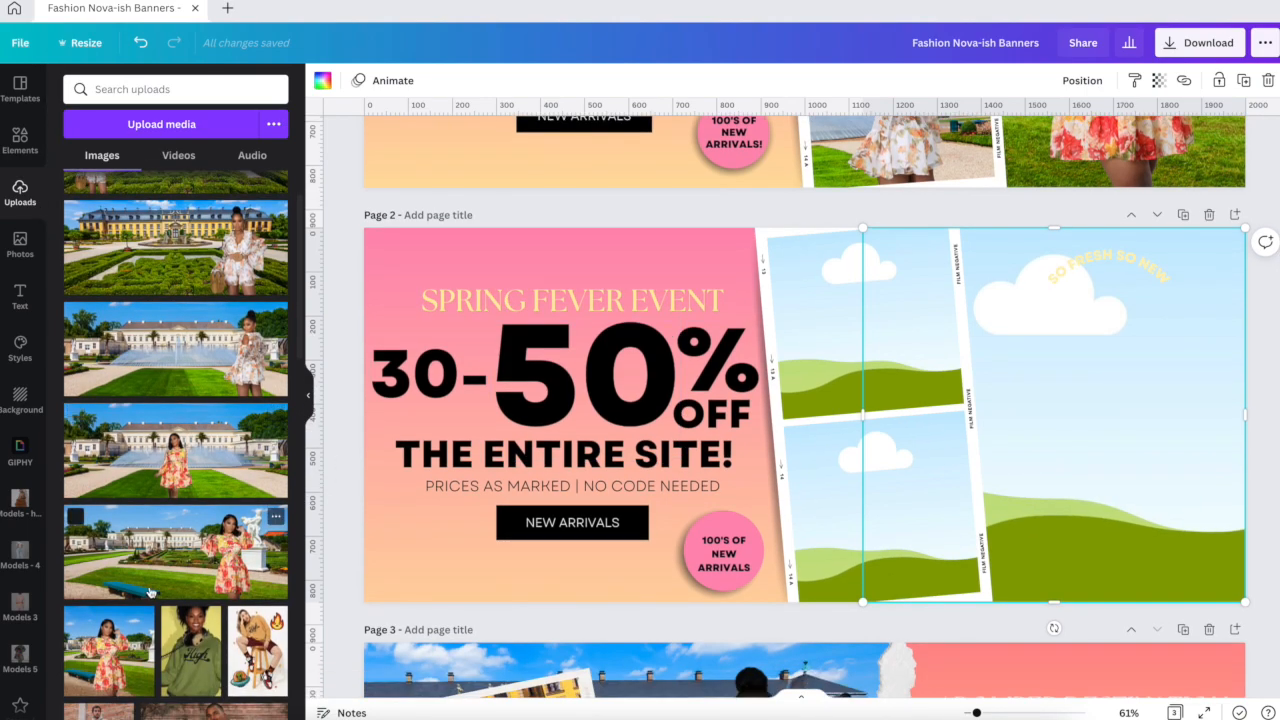
{"action": "scroll", "coordinate": [148, 592], "scroll_direction": "up", "scroll_amount": 1}
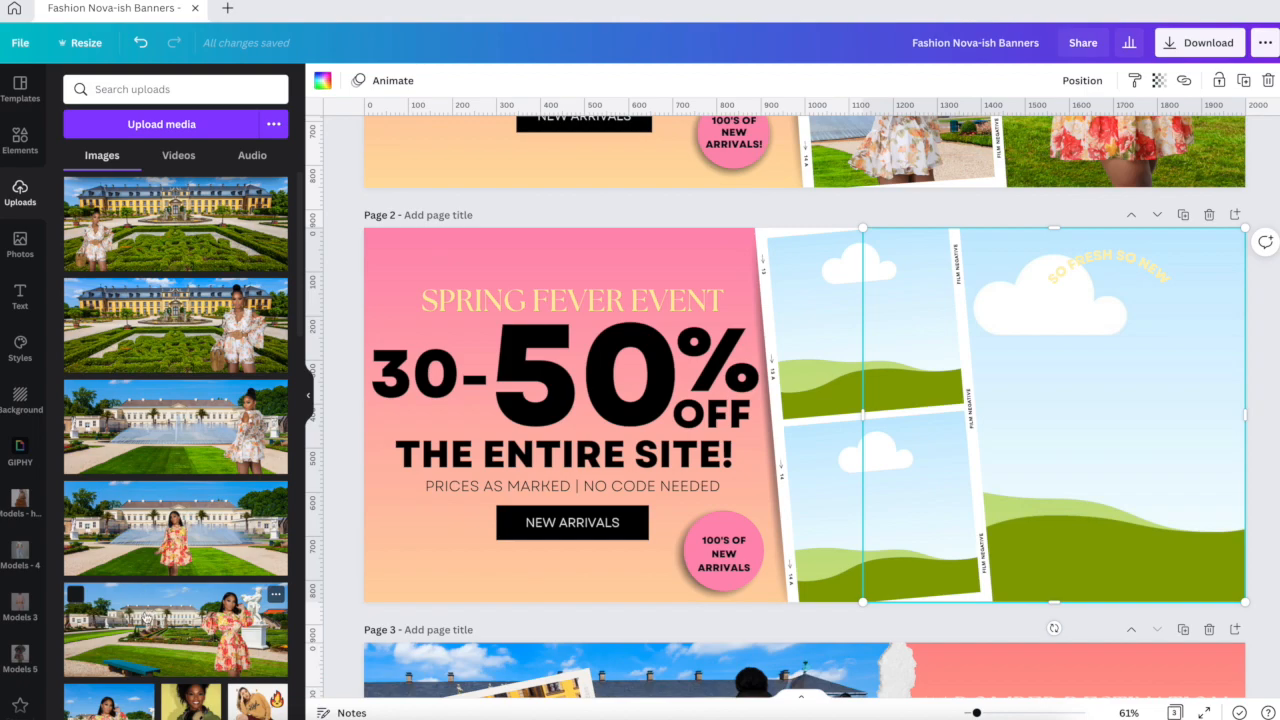
{"action": "left_click_drag", "start_coordinate": [146, 617], "coordinate": [1118, 381]}
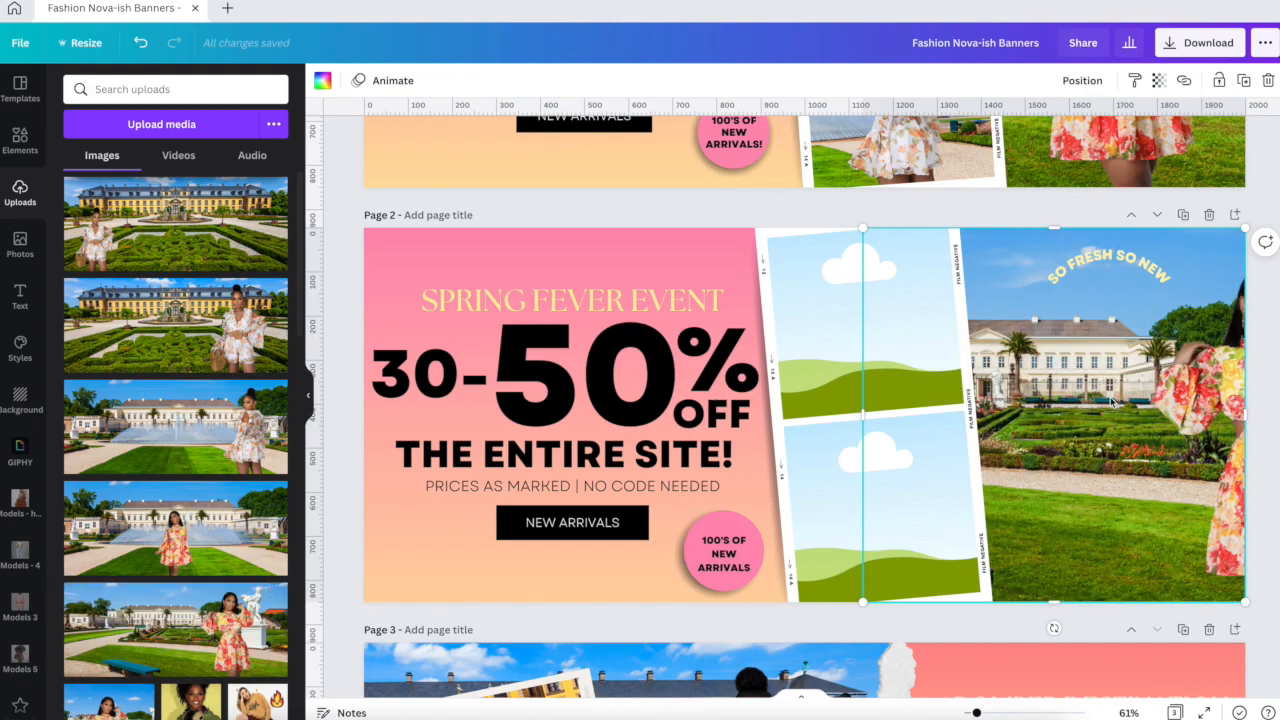
Step: Reposition the photo inside the large frame to show the model and statue, and center the "SO FRESH SO NEW" text above her head
{"action": "double_click", "coordinate": [1112, 401]}
{"action": "left_click_drag", "start_coordinate": [1110, 398], "coordinate": [920, 412]}
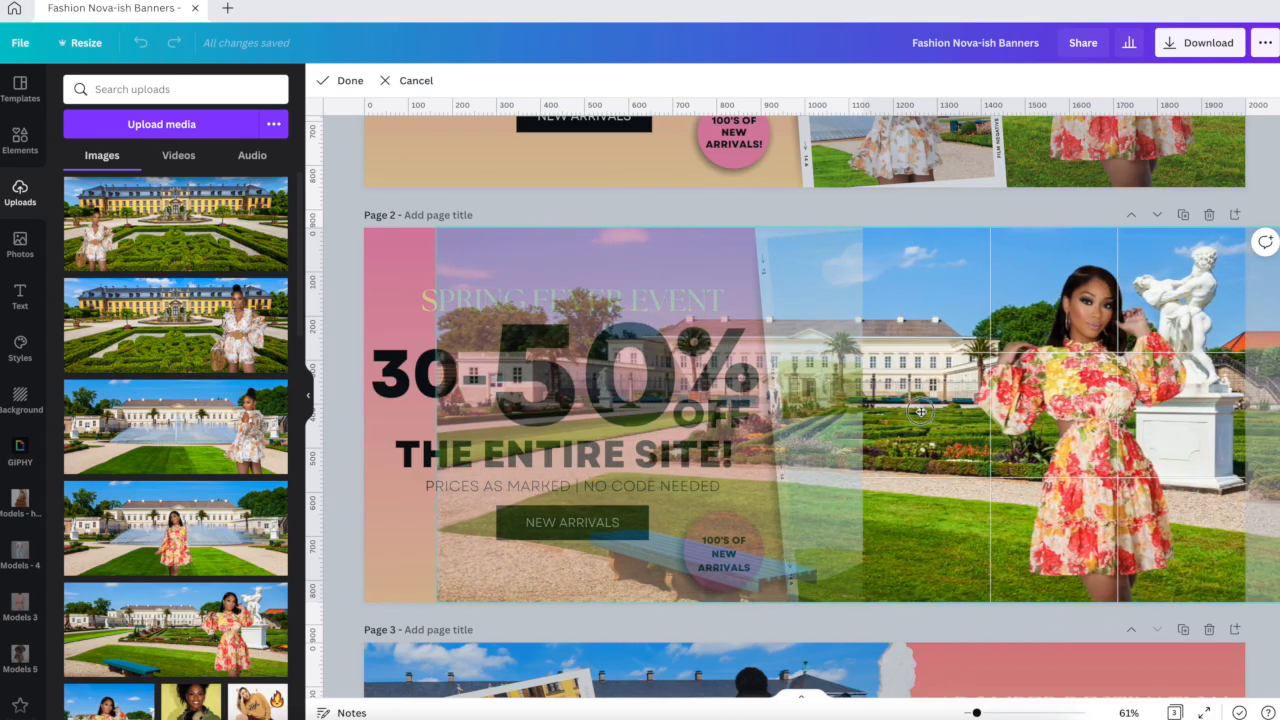
{"action": "left_click", "coordinate": [641, 218]}
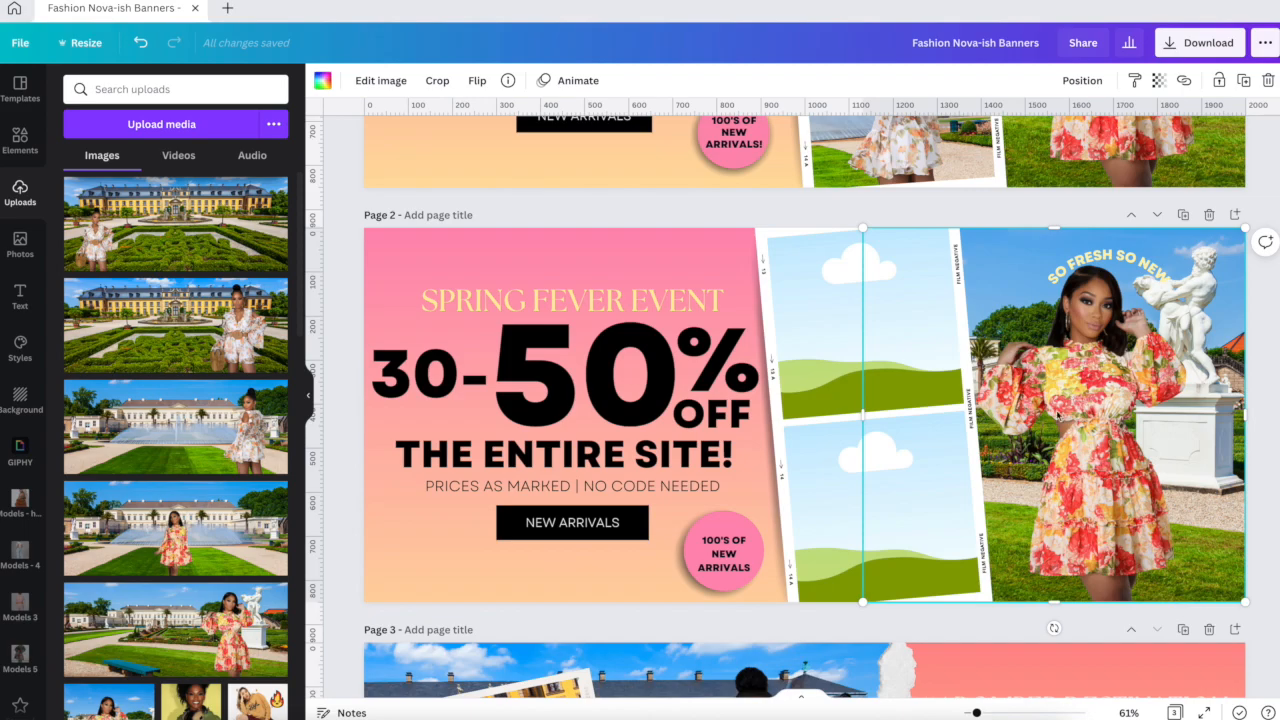
{"action": "double_click", "coordinate": [1095, 430]}
{"action": "left_click_drag", "start_coordinate": [1095, 430], "coordinate": [1111, 429]}
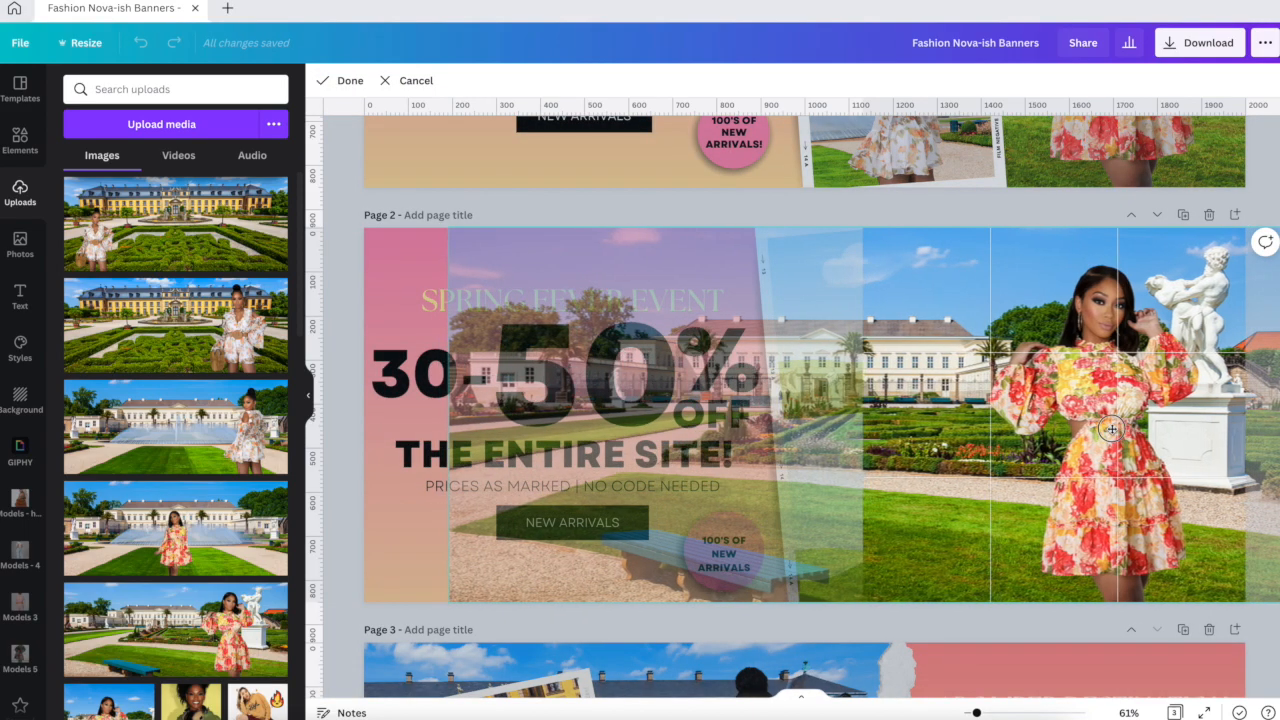
{"action": "left_click", "coordinate": [706, 208]}
{"action": "left_click_drag", "start_coordinate": [1102, 263], "coordinate": [1088, 244]}
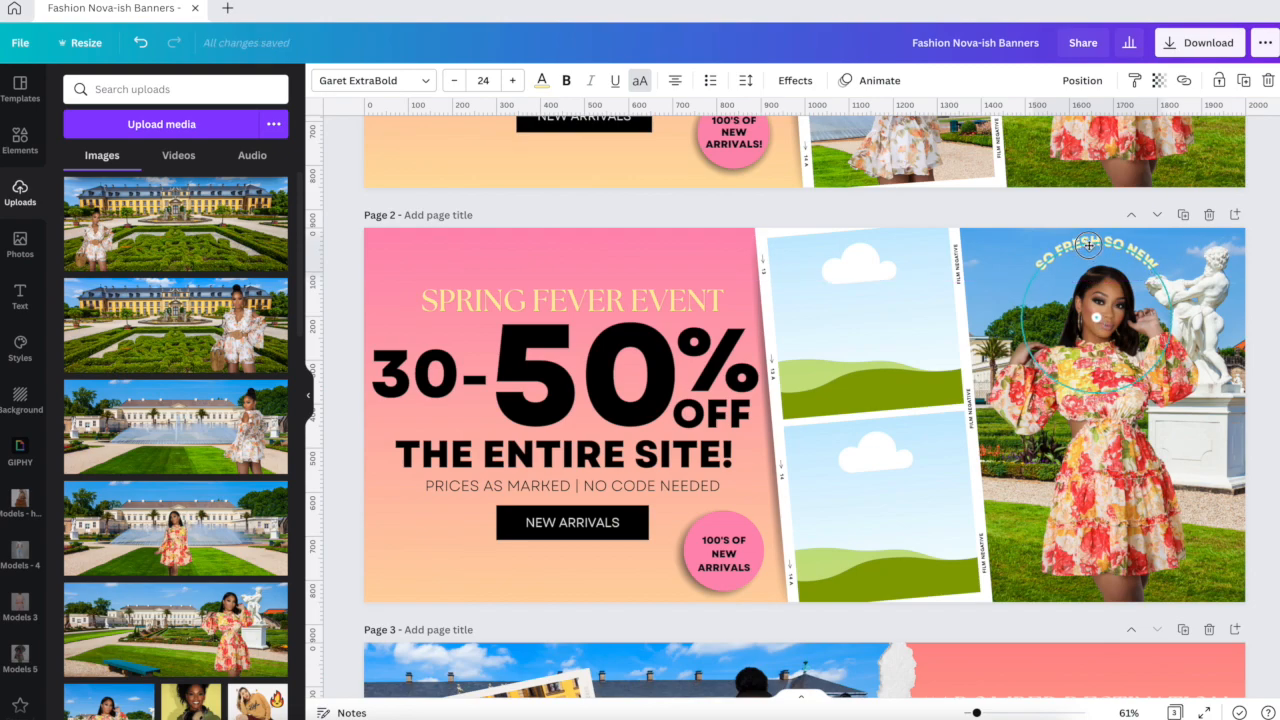
{"action": "left_click", "coordinate": [1030, 216]}
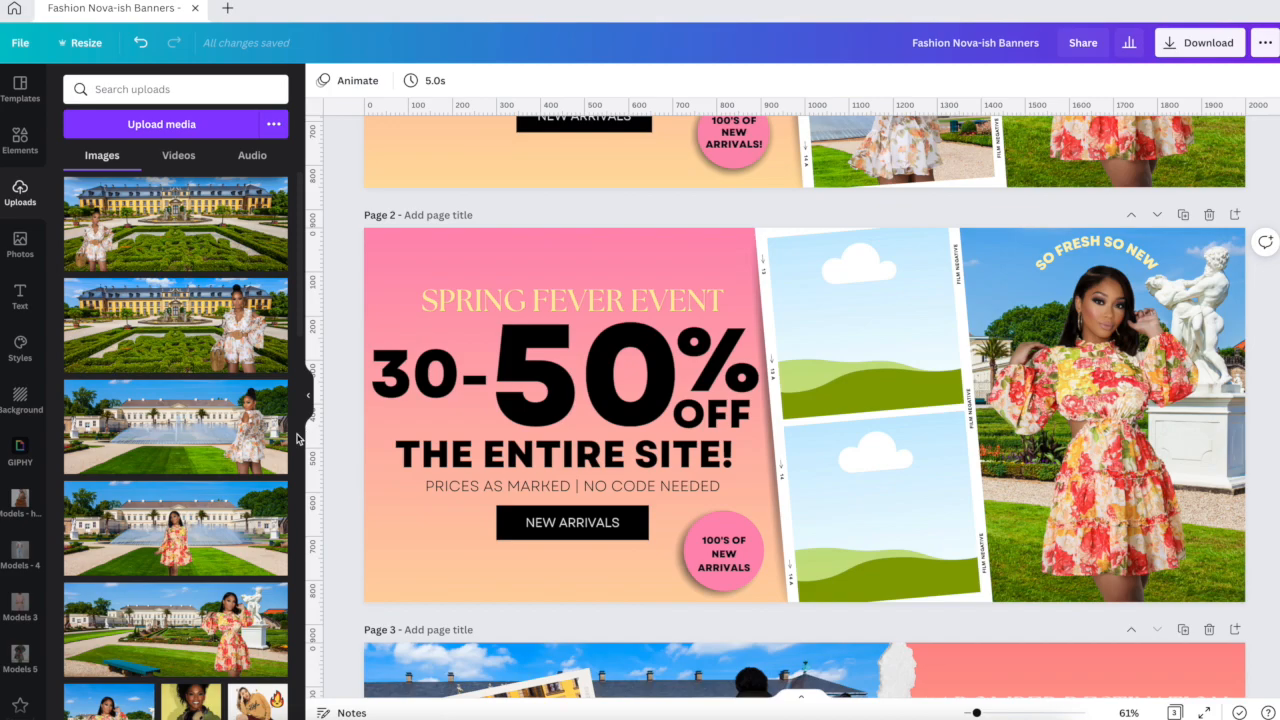
Step: Fill the lower film strip frame with the uploaded photo of the model in the white floral dress, enlarging and repositioning it to center her
{"action": "scroll", "coordinate": [361, 428], "scroll_direction": "up", "scroll_amount": 1}
{"action": "scroll", "coordinate": [361, 426], "scroll_direction": "down", "scroll_amount": 1}
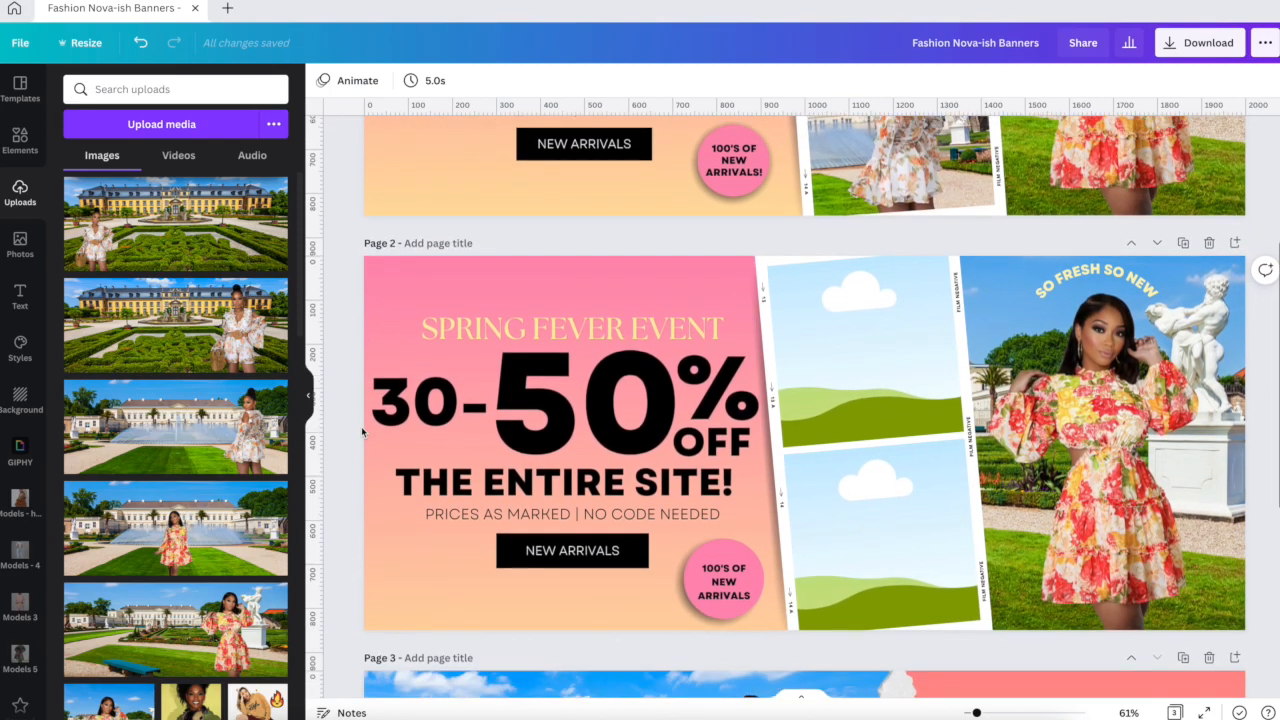
{"action": "left_click_drag", "start_coordinate": [142, 432], "coordinate": [744, 503]}
{"action": "double_click", "coordinate": [875, 485]}
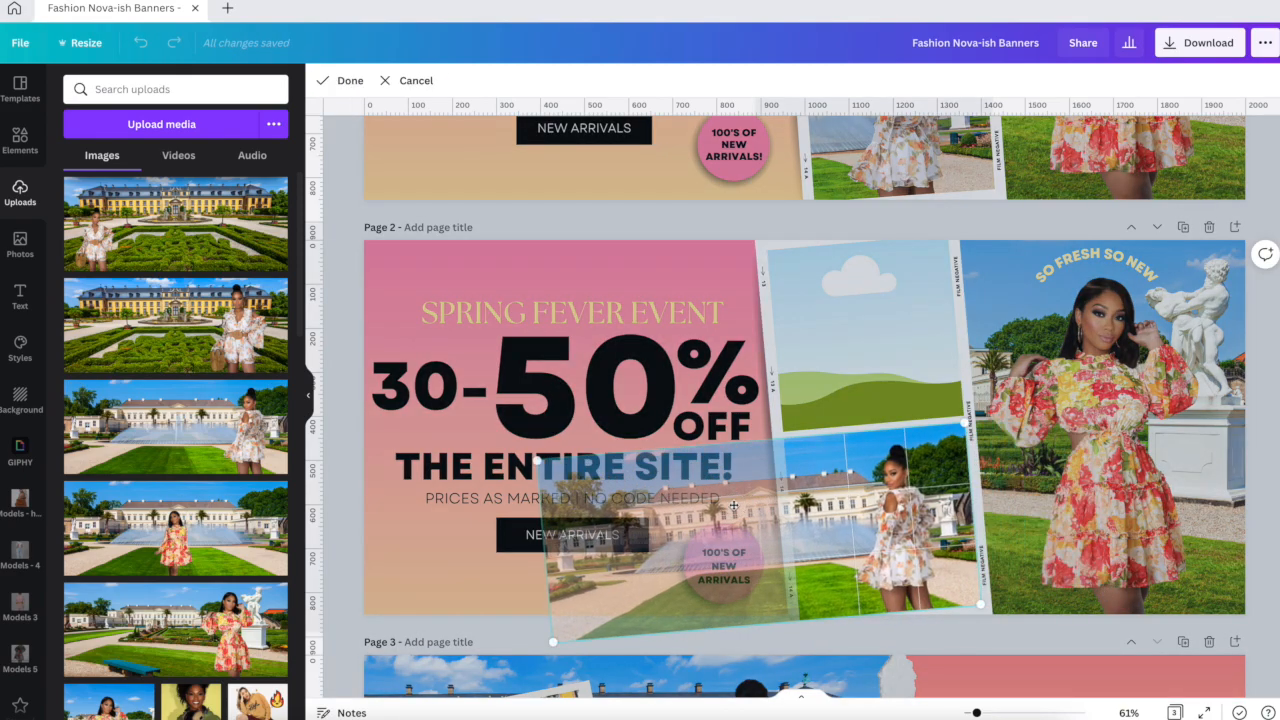
{"action": "left_click_drag", "start_coordinate": [535, 456], "coordinate": [487, 438]}
{"action": "left_click_drag", "start_coordinate": [888, 474], "coordinate": [885, 498]}
{"action": "key", "text": "Return"}
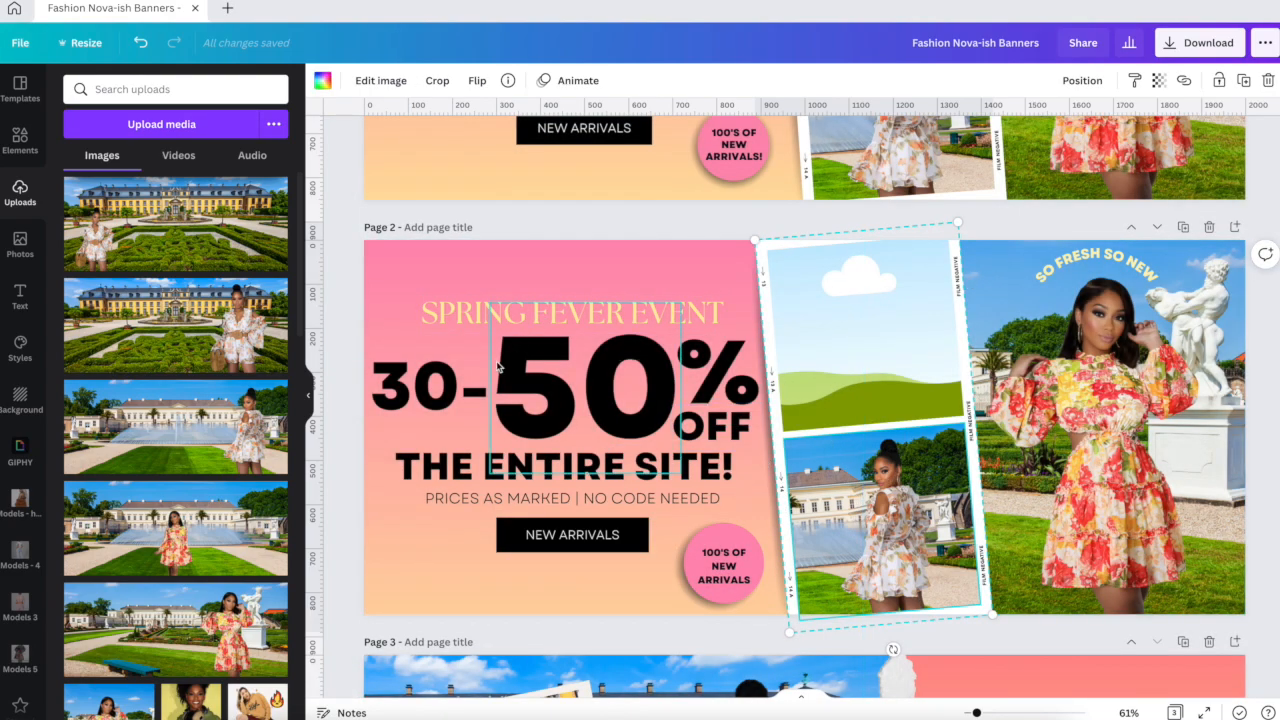
Step: Fill the upper film strip frame with the uploaded photo of the model in the red floral dress in front of the fountain
{"action": "scroll", "coordinate": [500, 368], "scroll_direction": "up", "scroll_amount": 3}
{"action": "scroll", "coordinate": [547, 360], "scroll_direction": "down", "scroll_amount": 3}
{"action": "scroll", "coordinate": [547, 365], "scroll_direction": "up", "scroll_amount": 1}
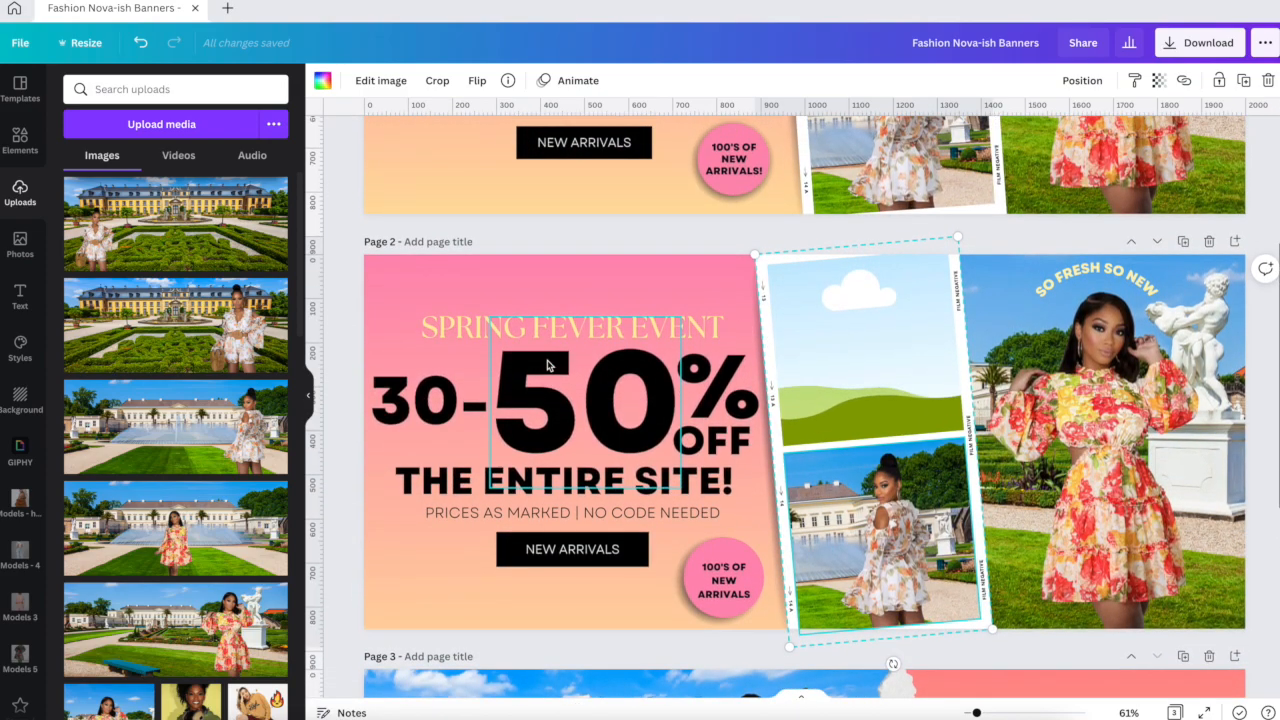
{"action": "left_click_drag", "start_coordinate": [175, 528], "coordinate": [780, 320]}
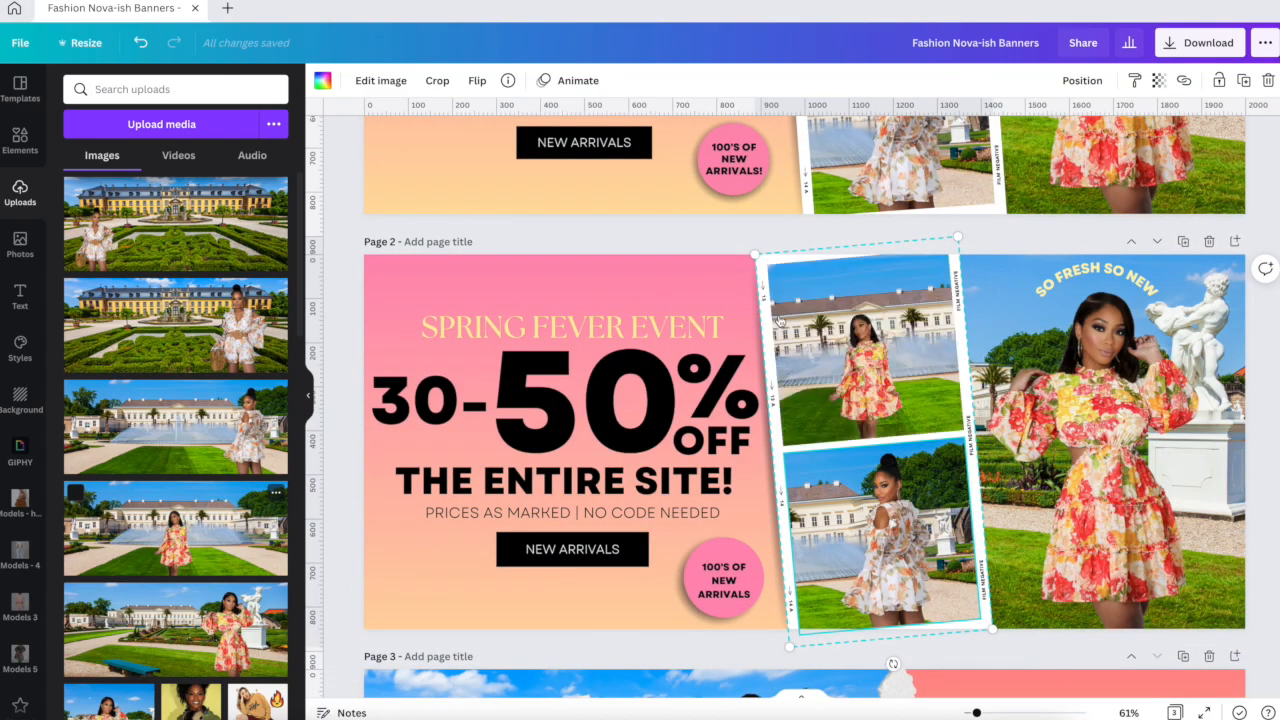
Step: Enlarge and reposition the photo in page 2's upper film strip frame so the model in the red floral dress fills its center
{"action": "scroll", "coordinate": [840, 327], "scroll_direction": "up", "scroll_amount": 3}
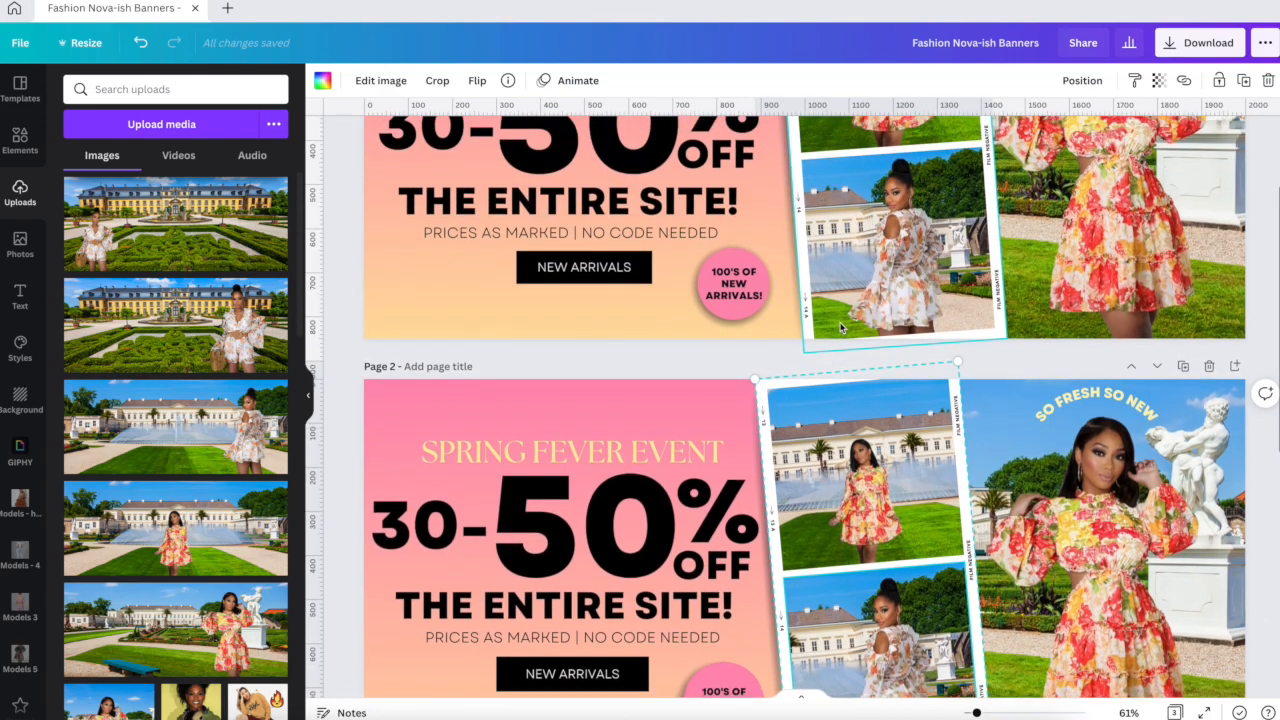
{"action": "double_click", "coordinate": [819, 432]}
{"action": "left_click_drag", "start_coordinate": [641, 395], "coordinate": [503, 352]}
{"action": "left_click_drag", "start_coordinate": [829, 451], "coordinate": [904, 455]}
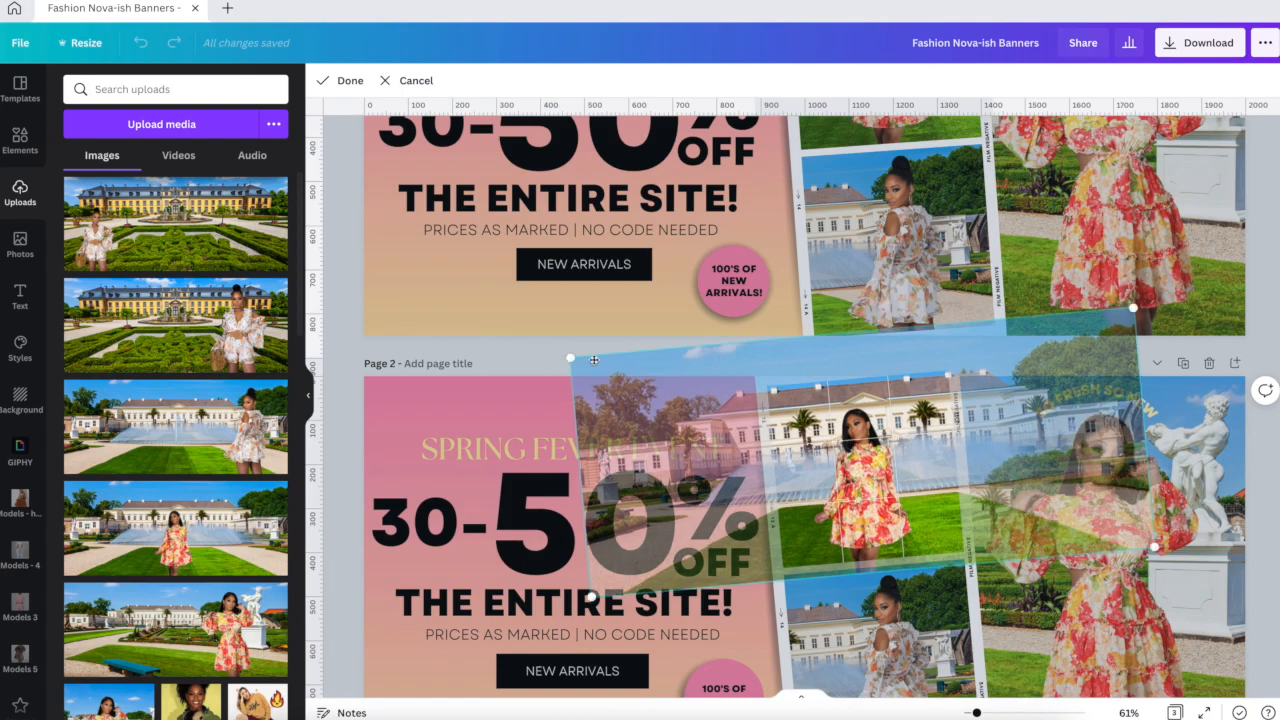
{"action": "left_click_drag", "start_coordinate": [570, 355], "coordinate": [538, 347]}
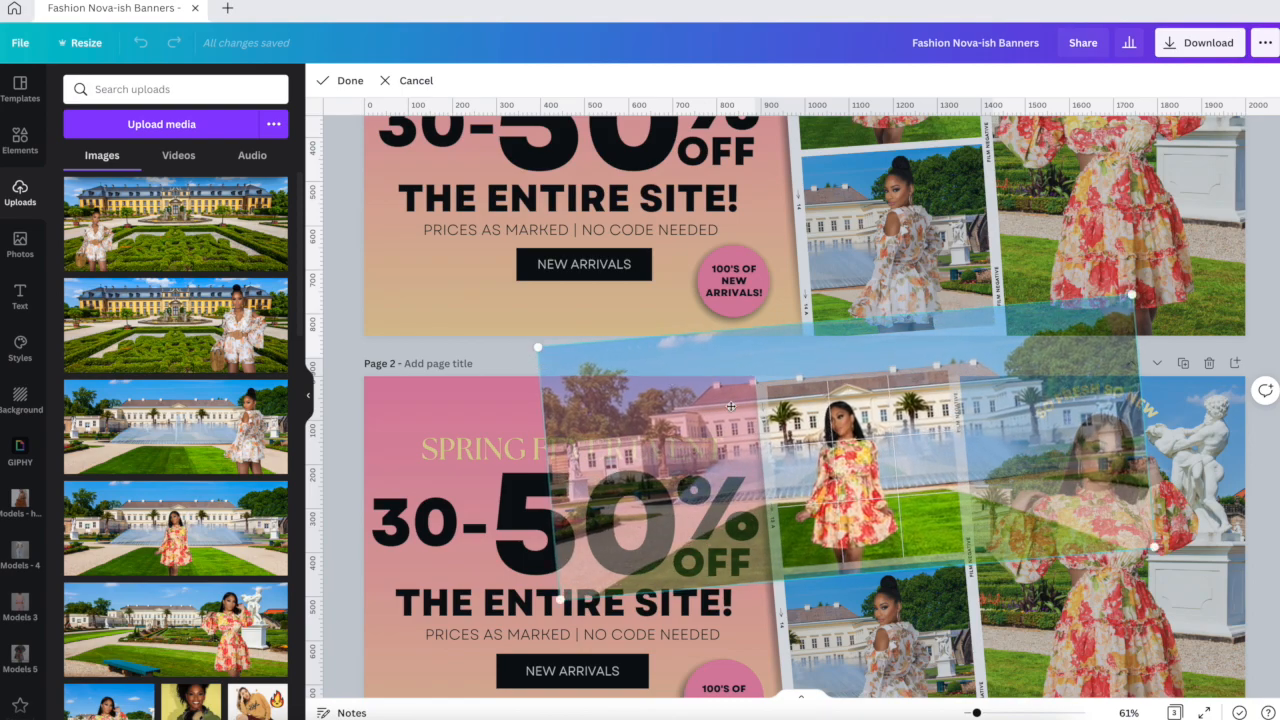
{"action": "left_click_drag", "start_coordinate": [856, 467], "coordinate": [878, 464]}
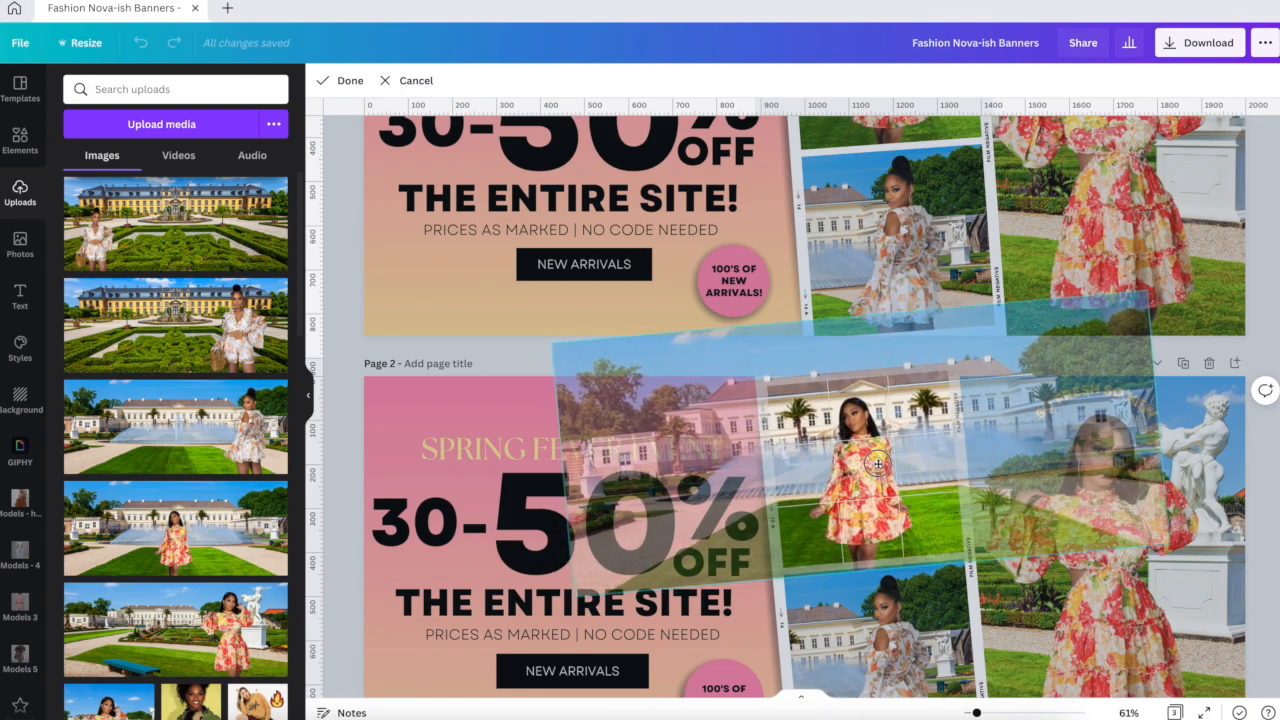
{"action": "left_click", "coordinate": [480, 390]}
{"action": "left_click", "coordinate": [537, 355]}
Step: Add a blank page after the romper banner on page 3
{"action": "scroll", "coordinate": [537, 355], "scroll_direction": "down", "scroll_amount": 3}
{"action": "scroll", "coordinate": [537, 355], "scroll_direction": "up", "scroll_amount": 5}
{"action": "scroll", "coordinate": [537, 355], "scroll_direction": "down", "scroll_amount": 5}
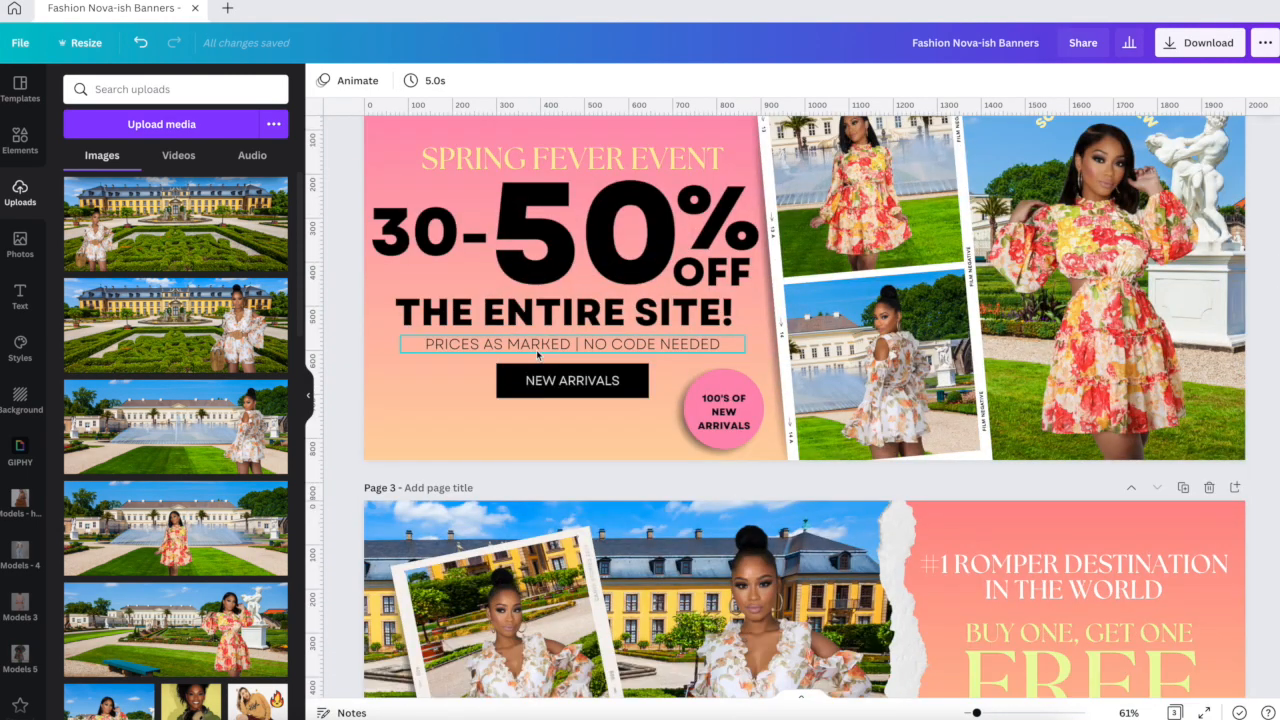
{"action": "scroll", "coordinate": [537, 355], "scroll_direction": "up", "scroll_amount": 3}
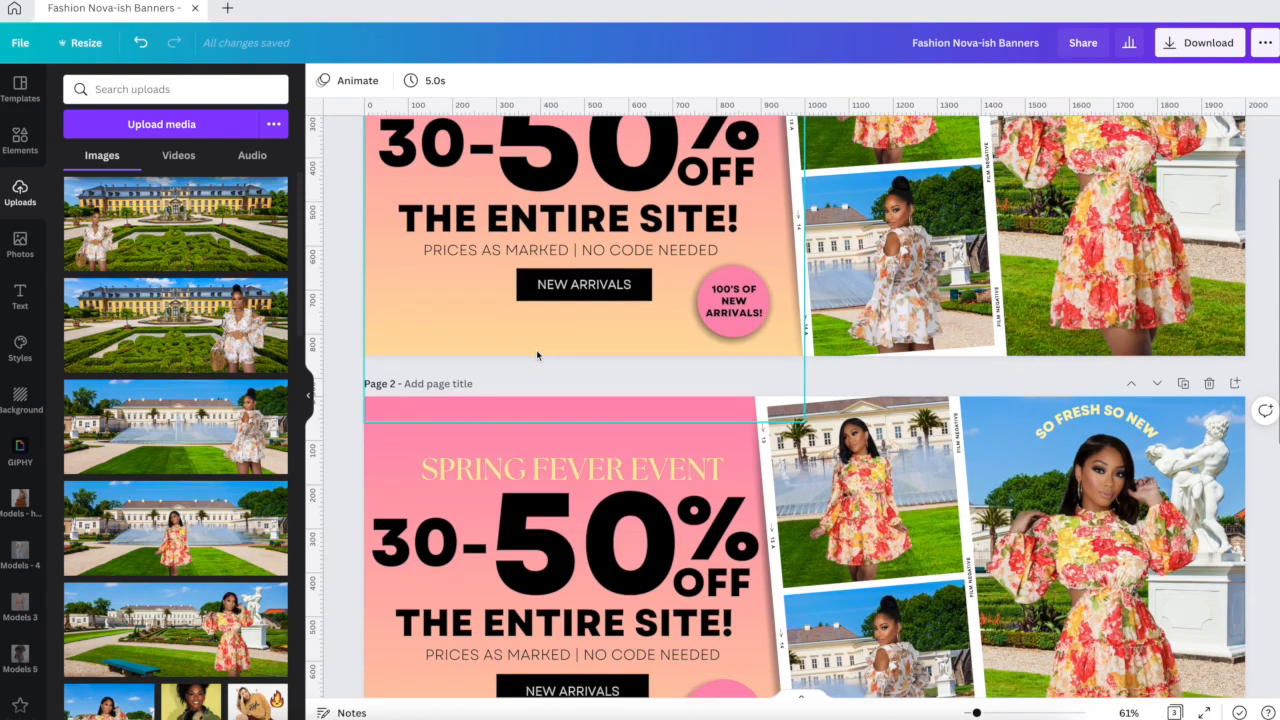
{"action": "scroll", "coordinate": [536, 349], "scroll_direction": "down", "scroll_amount": 5}
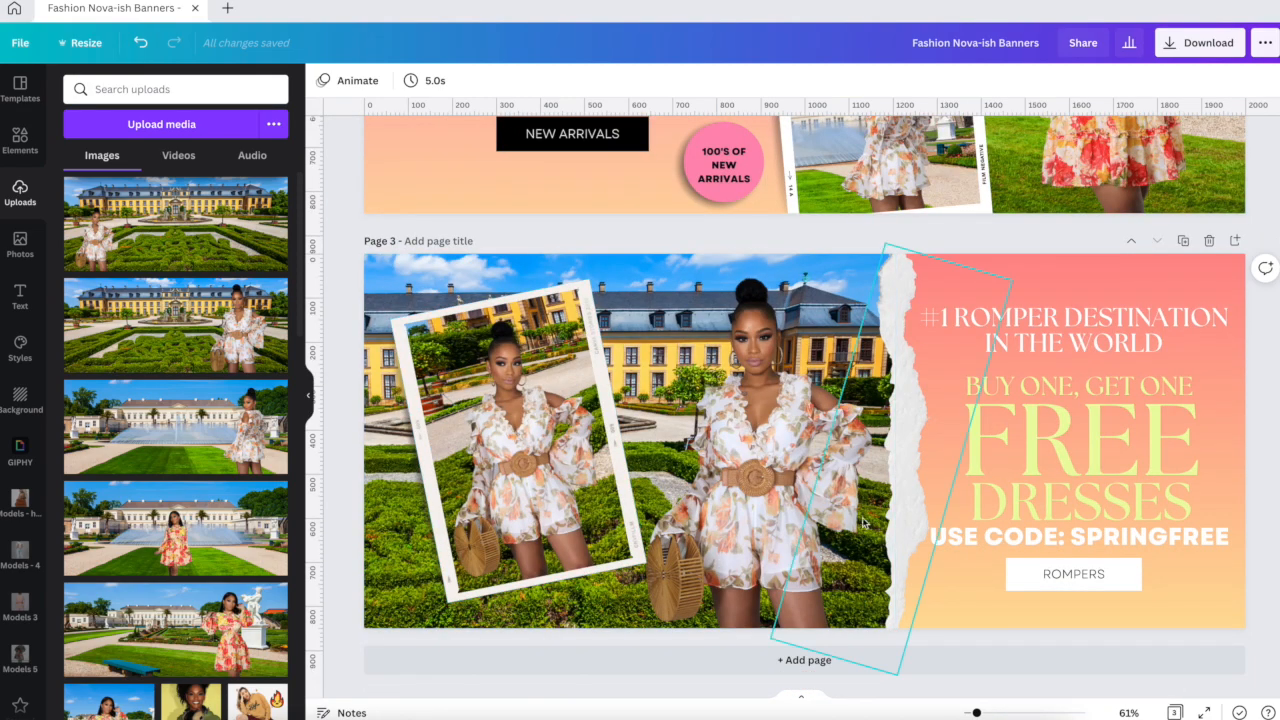
{"action": "left_click", "coordinate": [757, 658]}
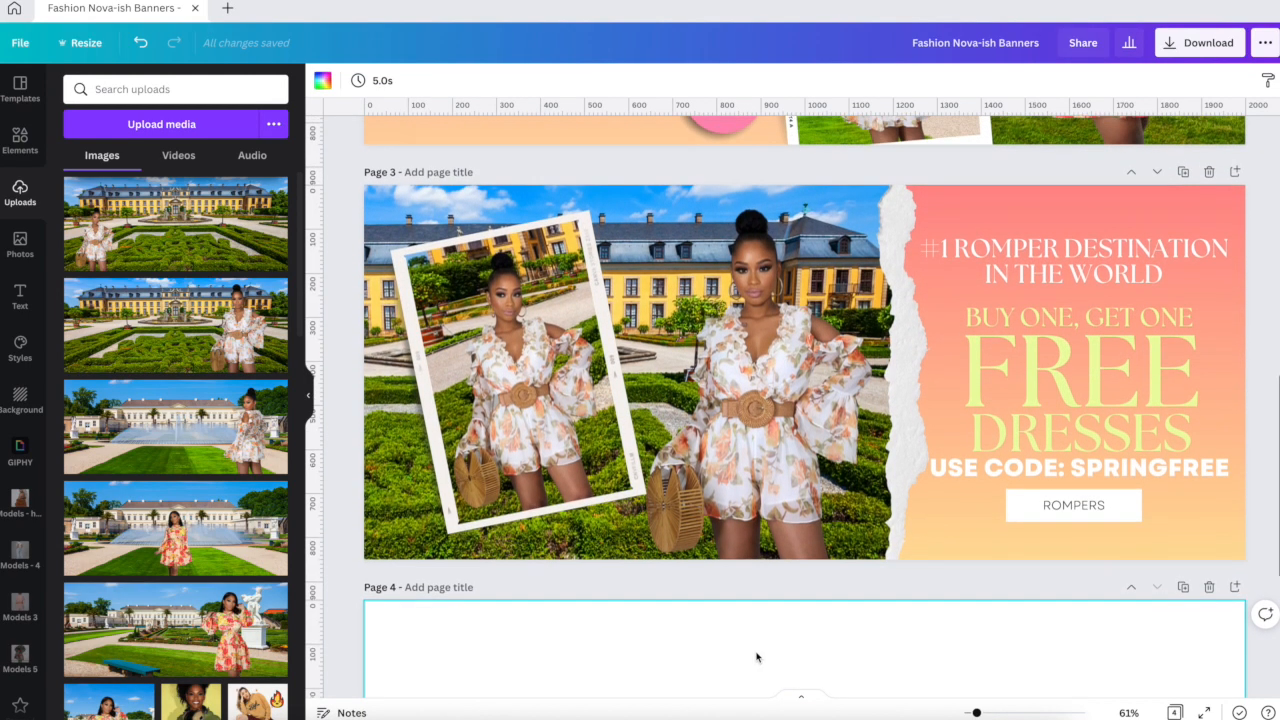
{"action": "scroll", "coordinate": [757, 657], "scroll_direction": "up", "scroll_amount": 5}
{"action": "scroll", "coordinate": [750, 679], "scroll_direction": "down", "scroll_amount": 5}
{"action": "scroll", "coordinate": [750, 679], "scroll_direction": "up", "scroll_amount": 2}
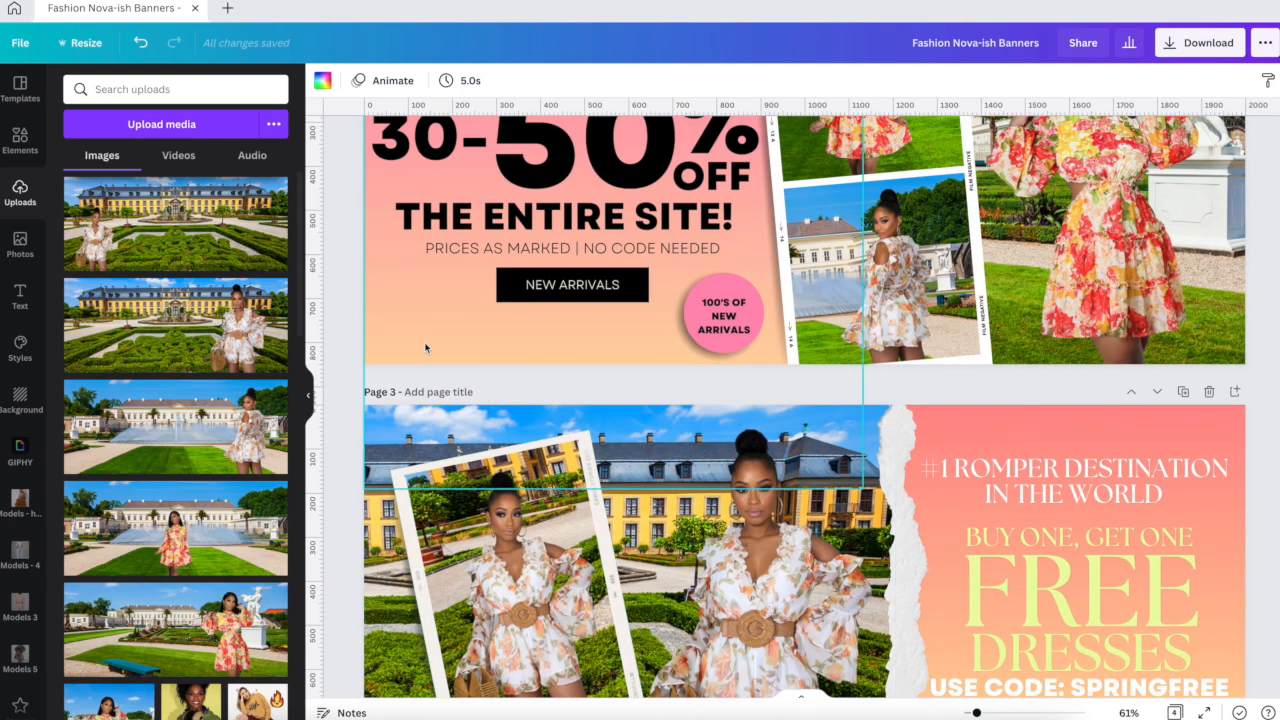
Step: Unlock the pink-to-yellow gradient on page 2 and place a copy of it on page 4, flush with the right edge
{"action": "left_click", "coordinate": [427, 347]}
{"action": "left_click", "coordinate": [1244, 82]}
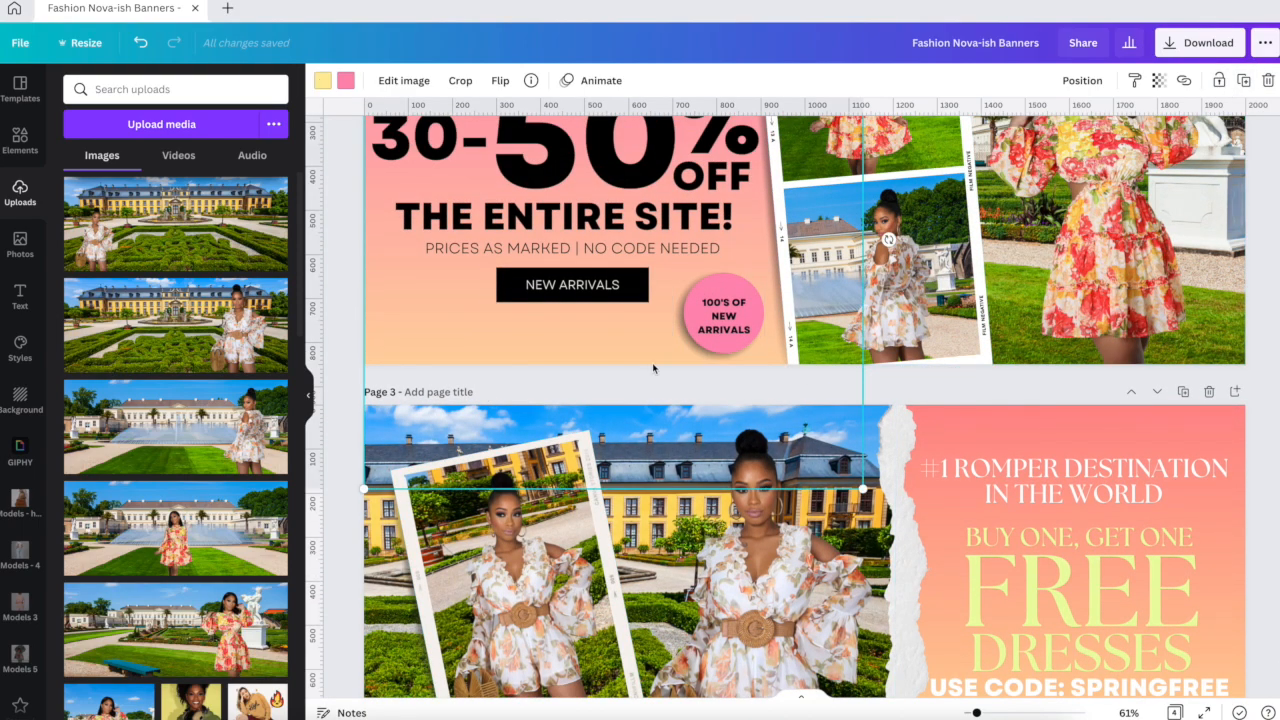
{"action": "scroll", "coordinate": [653, 368], "scroll_direction": "down", "scroll_amount": 6}
{"action": "left_click", "coordinate": [697, 366]}
{"action": "key", "text": "ctrl+v"}
{"action": "left_click_drag", "start_coordinate": [589, 357], "coordinate": [965, 355]}
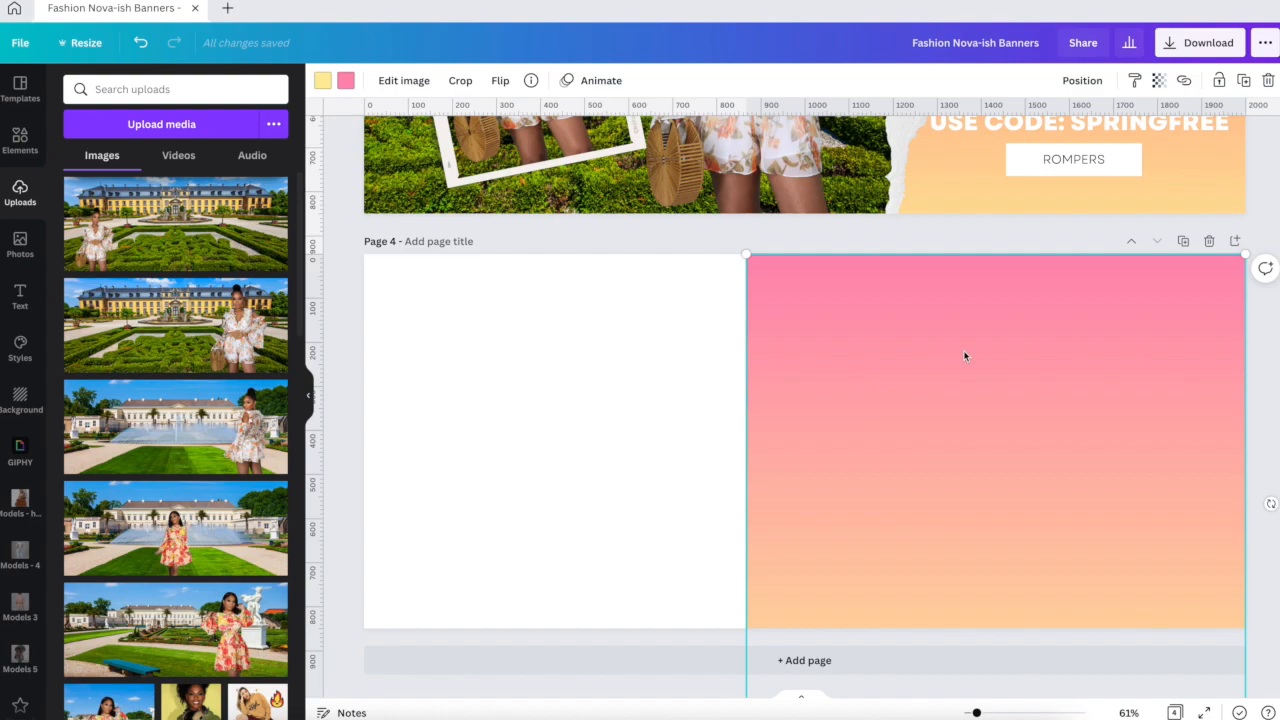
Step: Shrink the gradient on page 4 from its lower left corner, keeping it flush with the page's top and right edges
{"action": "scroll", "coordinate": [770, 430], "scroll_direction": "down", "scroll_amount": 1}
{"action": "scroll", "coordinate": [770, 430], "scroll_direction": "up", "scroll_amount": 3}
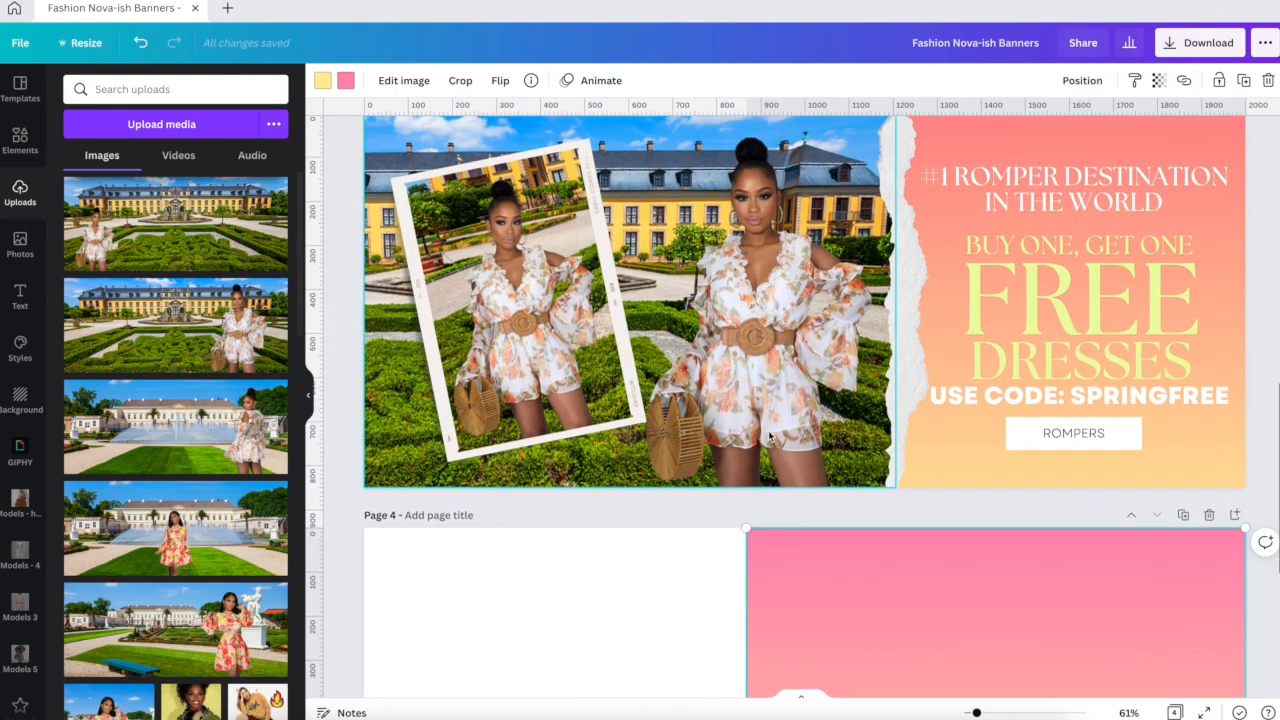
{"action": "scroll", "coordinate": [778, 434], "scroll_direction": "down", "scroll_amount": 2}
{"action": "left_click", "coordinate": [925, 413]}
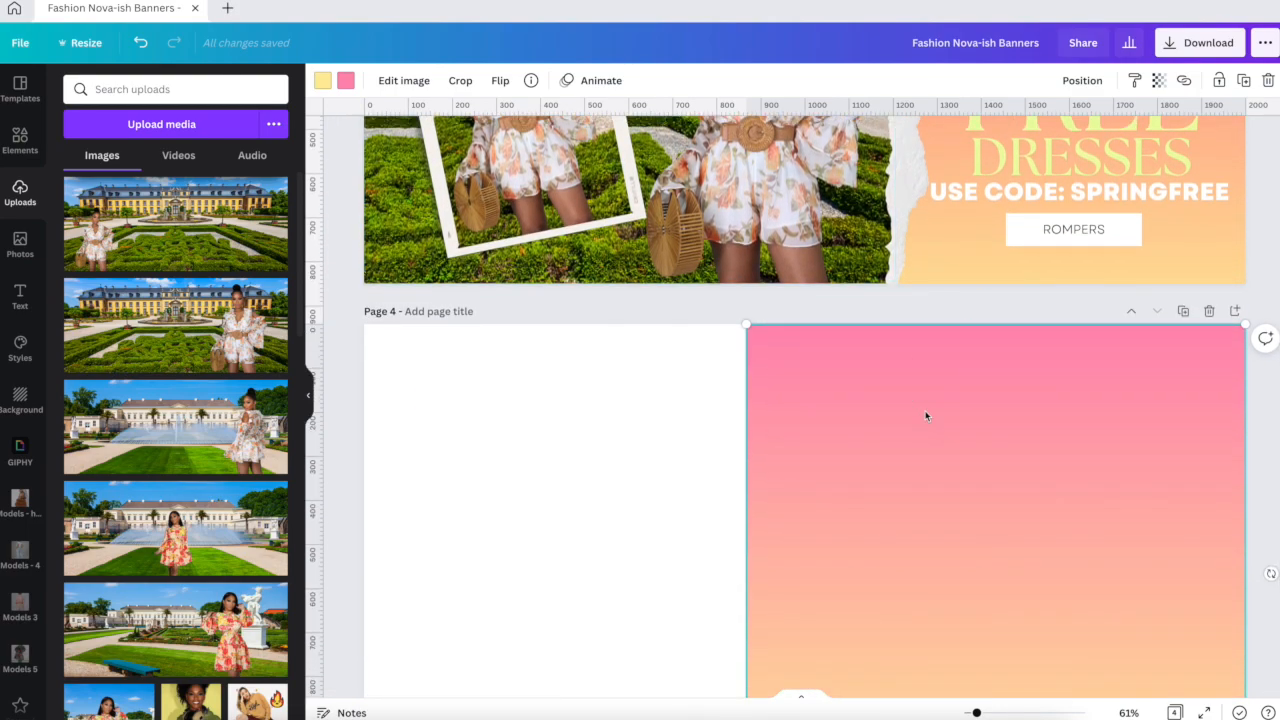
{"action": "scroll", "coordinate": [926, 416], "scroll_direction": "down", "scroll_amount": 2}
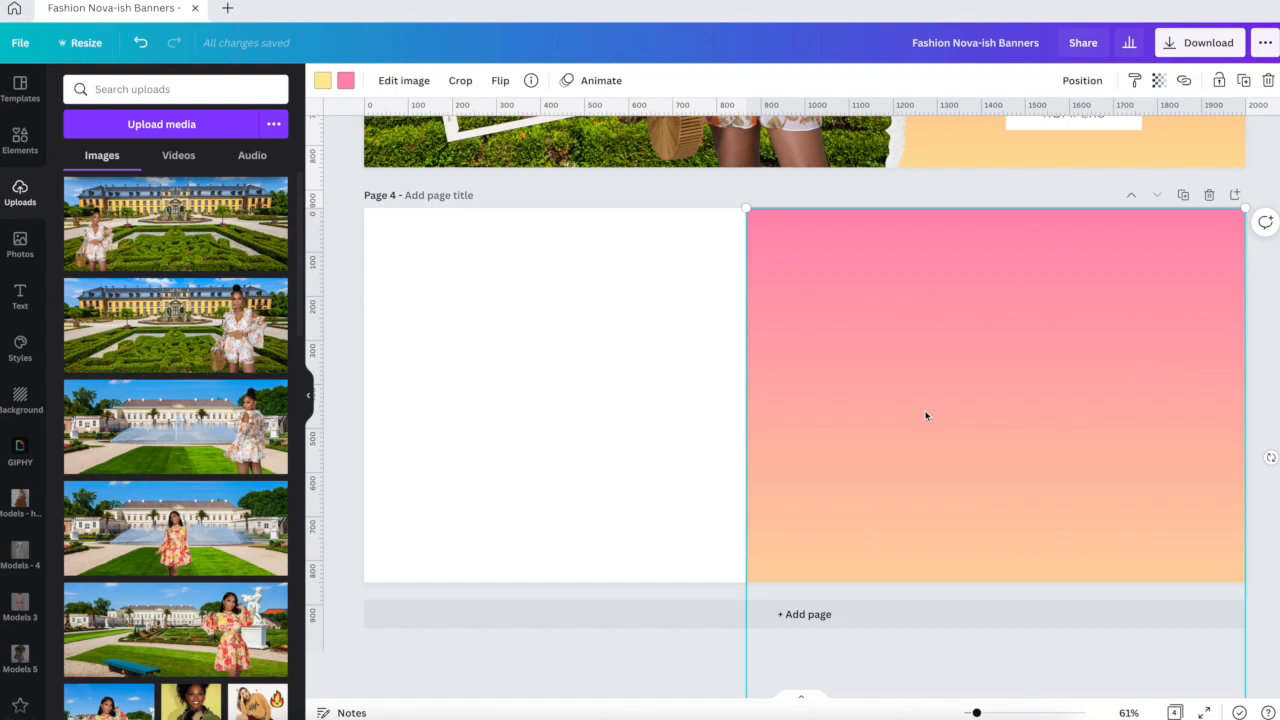
{"action": "scroll", "coordinate": [925, 415], "scroll_direction": "up", "scroll_amount": 5}
{"action": "left_click", "coordinate": [924, 414]}
{"action": "scroll", "coordinate": [925, 415], "scroll_direction": "up", "scroll_amount": 2}
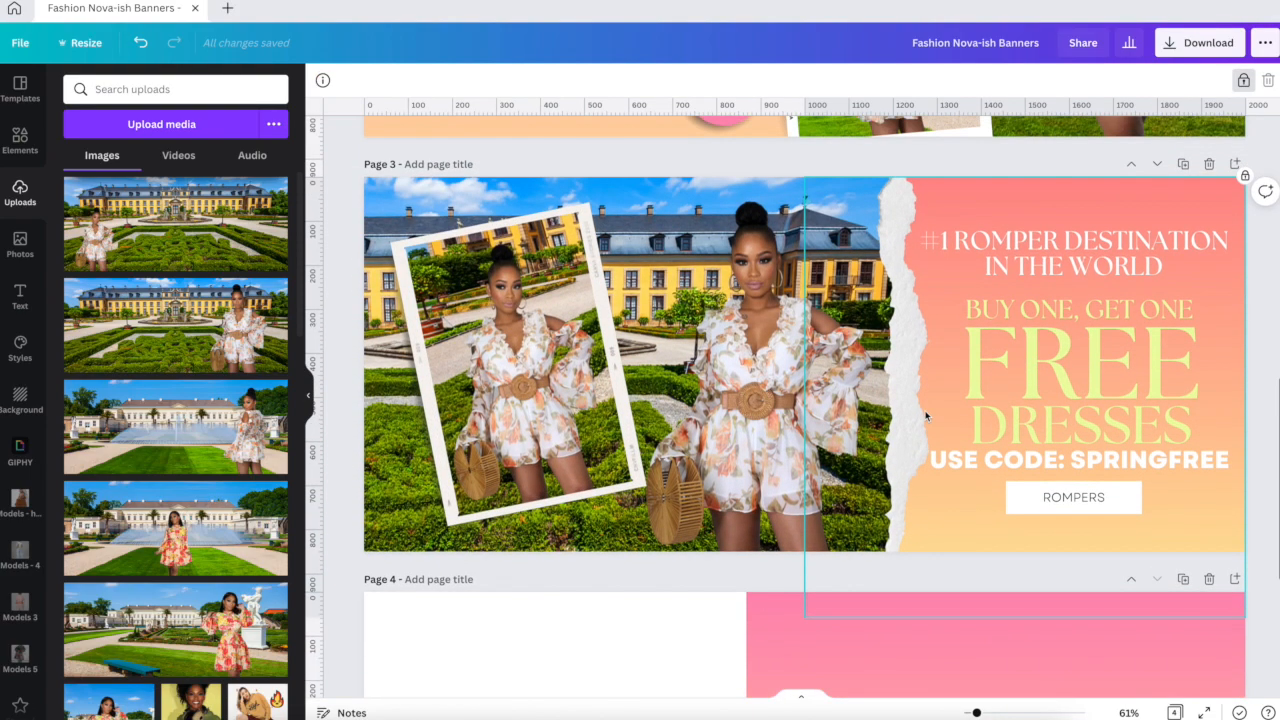
{"action": "scroll", "coordinate": [925, 415], "scroll_direction": "down", "scroll_amount": 7}
{"action": "left_click", "coordinate": [925, 415]}
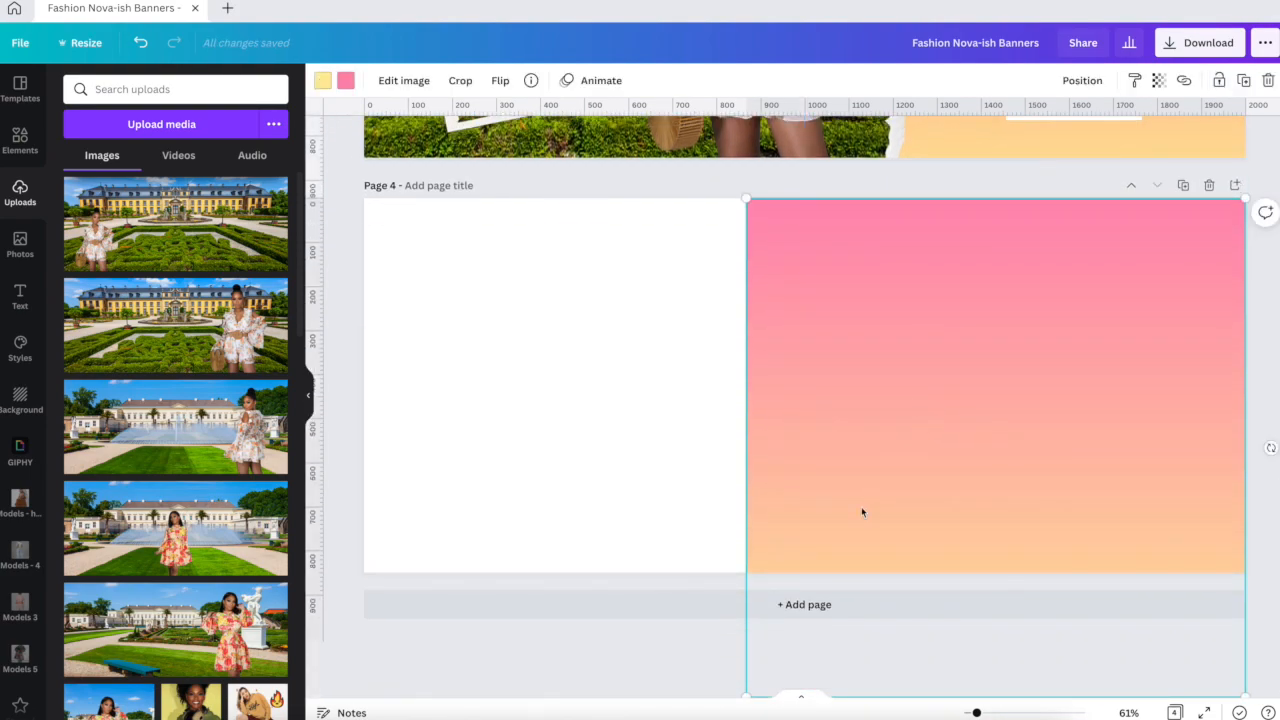
{"action": "left_click_drag", "start_coordinate": [746, 697], "coordinate": [830, 668]}
{"action": "scroll", "coordinate": [875, 515], "scroll_direction": "up", "scroll_amount": 3}
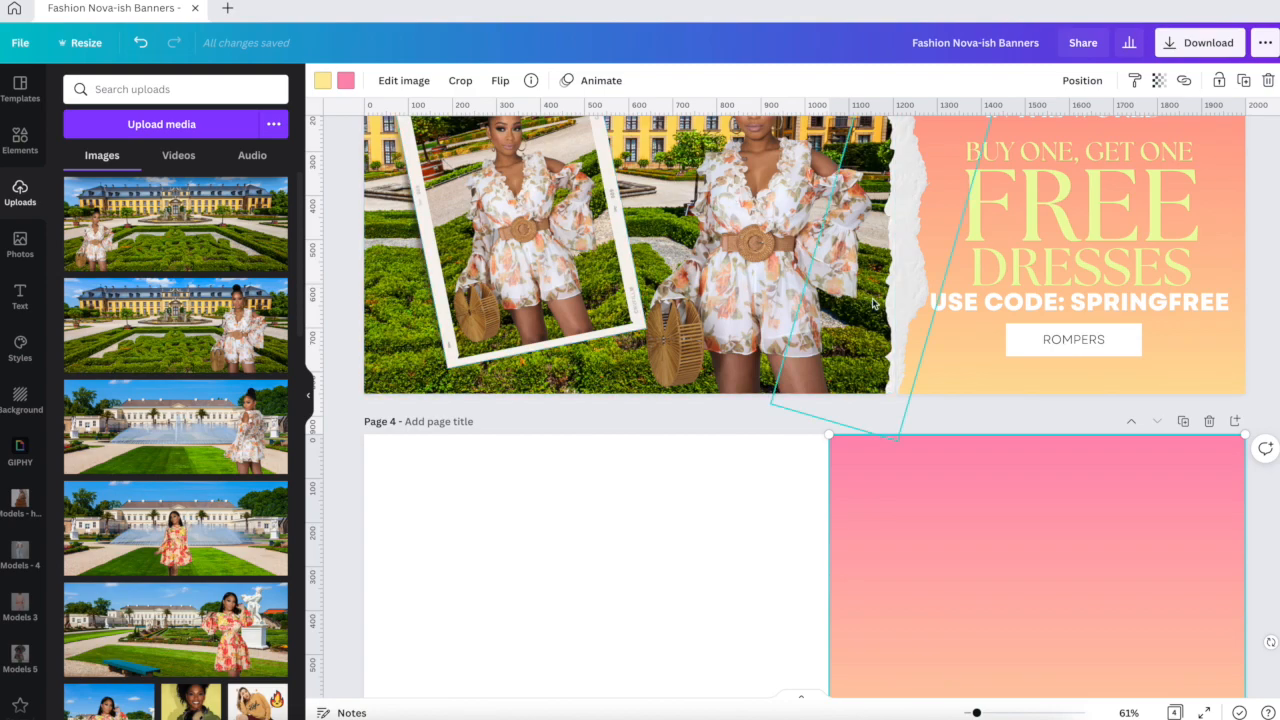
Step: Change the pink in page 4's gradient to the coral document color used in page 3's gradient, and lock it
{"action": "left_click", "coordinate": [941, 354]}
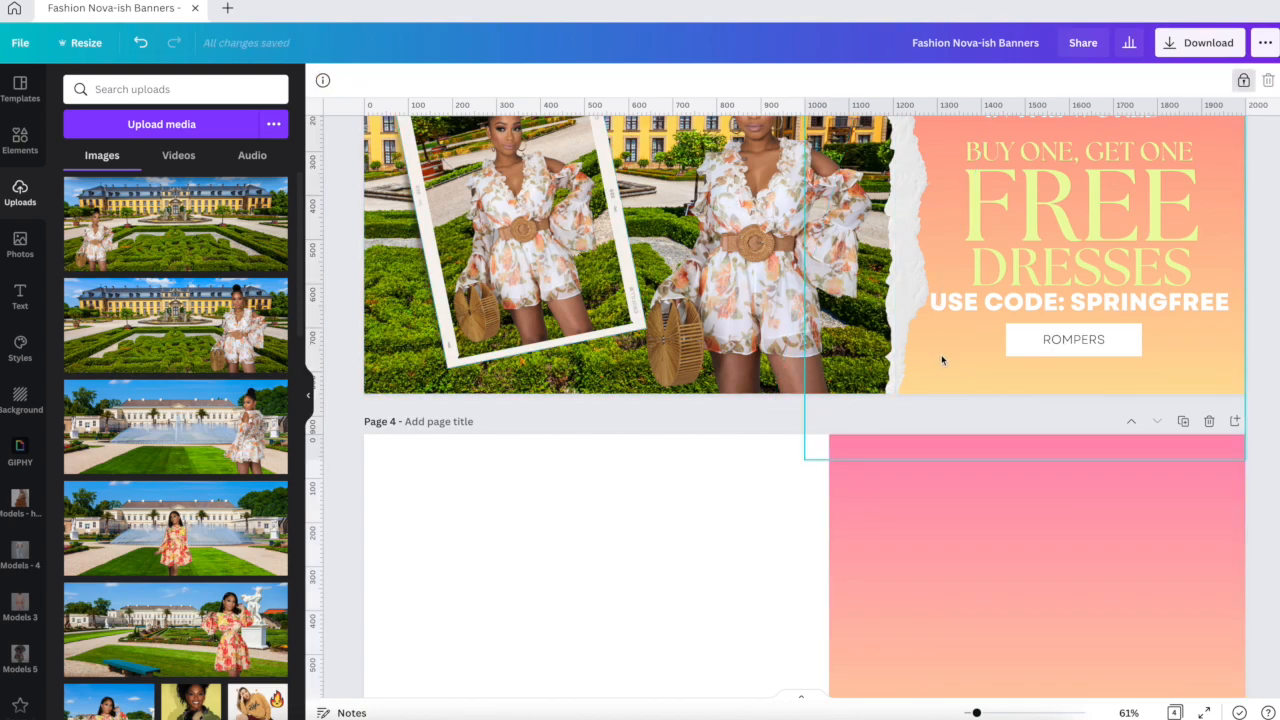
{"action": "left_click", "coordinate": [1246, 83]}
{"action": "left_click", "coordinate": [893, 462]}
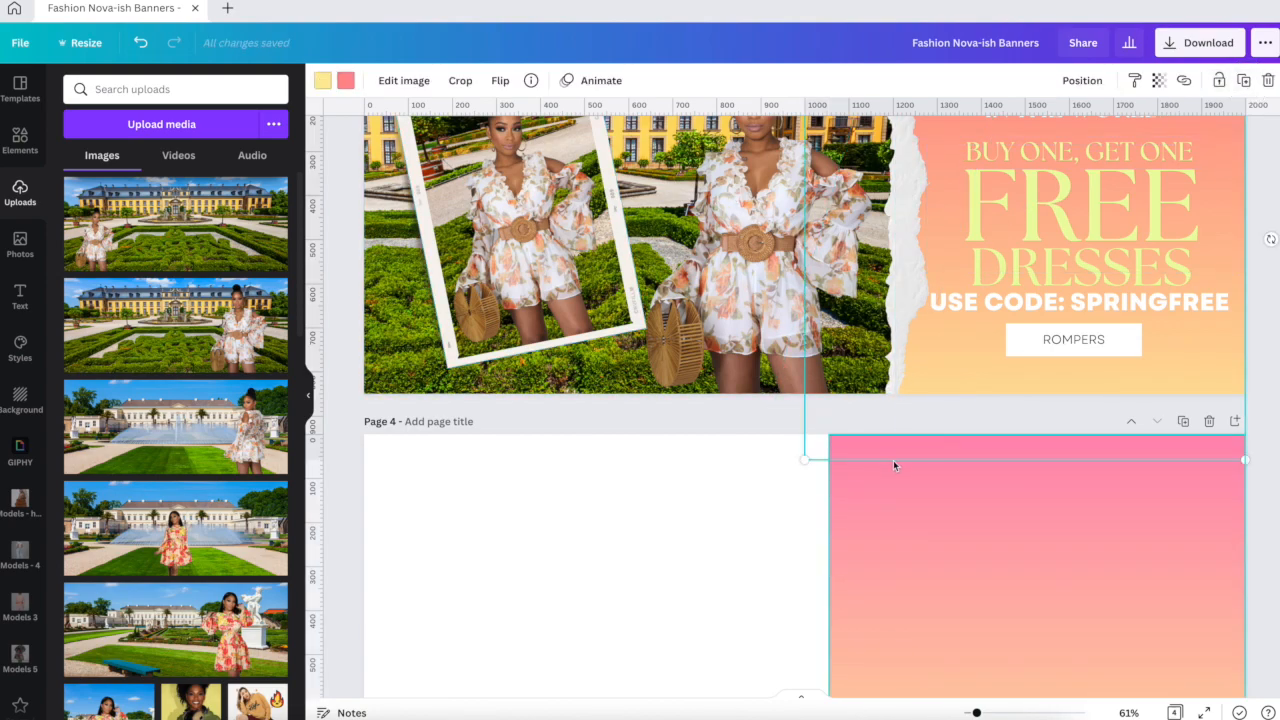
{"action": "left_click", "coordinate": [346, 80]}
{"action": "left_click", "coordinate": [233, 155]}
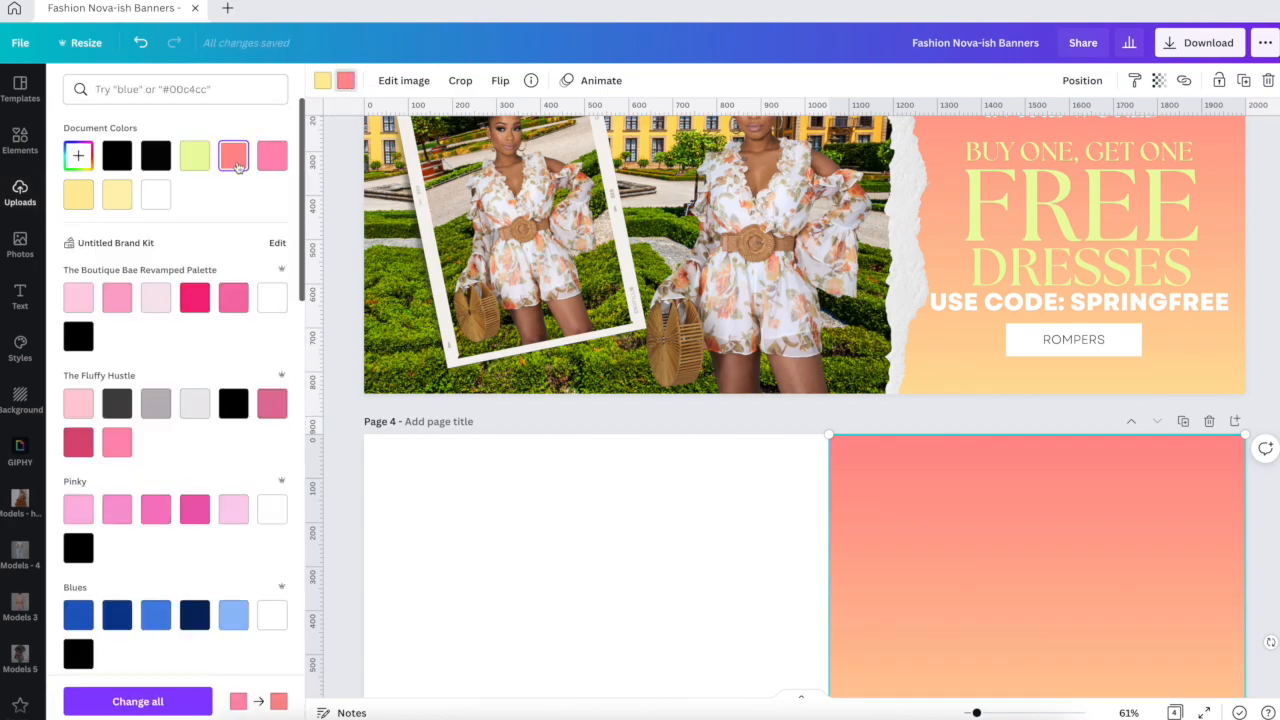
{"action": "scroll", "coordinate": [676, 481], "scroll_direction": "down", "scroll_amount": 2}
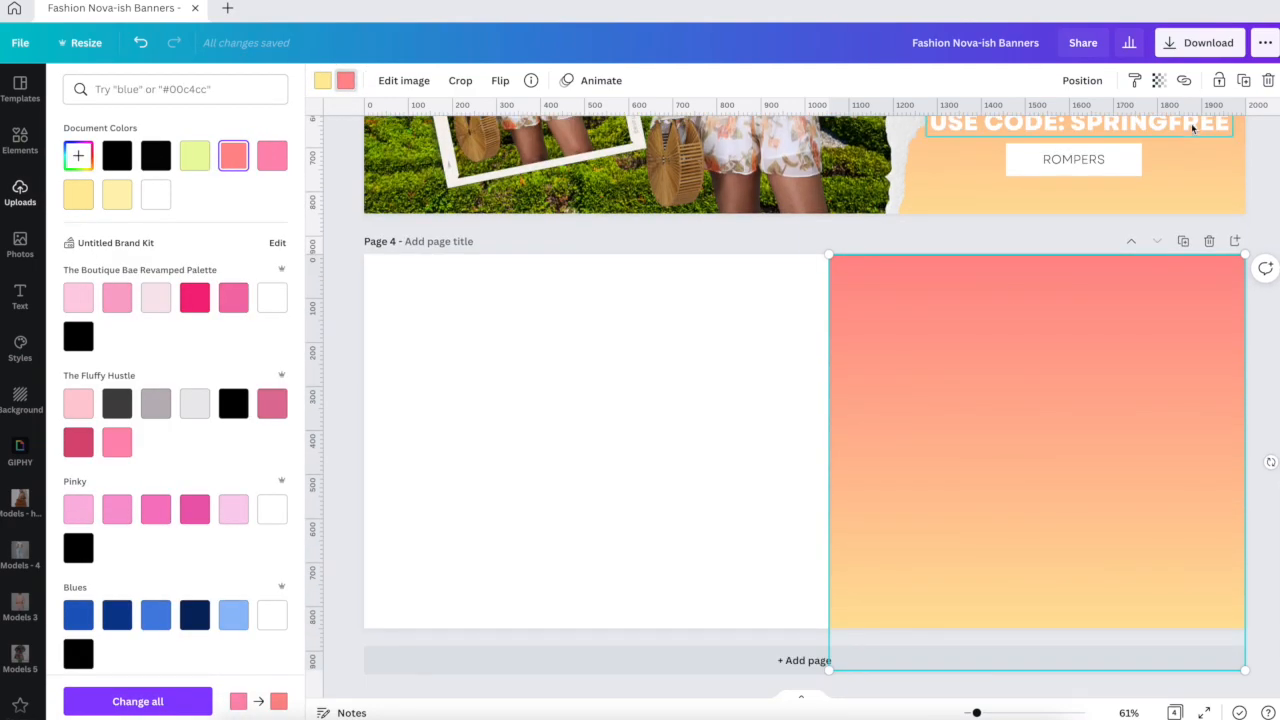
{"action": "left_click", "coordinate": [1219, 80]}
{"action": "left_click", "coordinate": [751, 466]}
Step: Add a single-photo grid to page 4 and resize it to about 1,200 px wide, overlapping the gradient
{"action": "scroll", "coordinate": [751, 468], "scroll_direction": "up", "scroll_amount": 4}
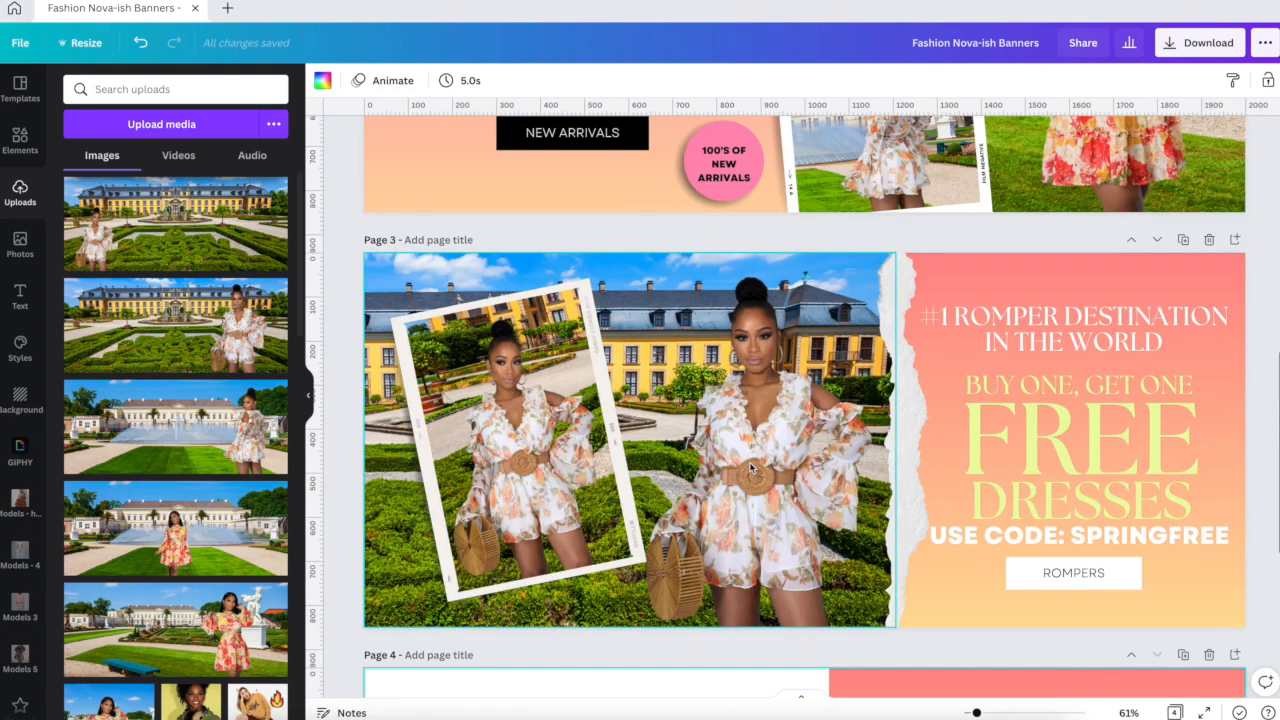
{"action": "scroll", "coordinate": [751, 468], "scroll_direction": "down", "scroll_amount": 2}
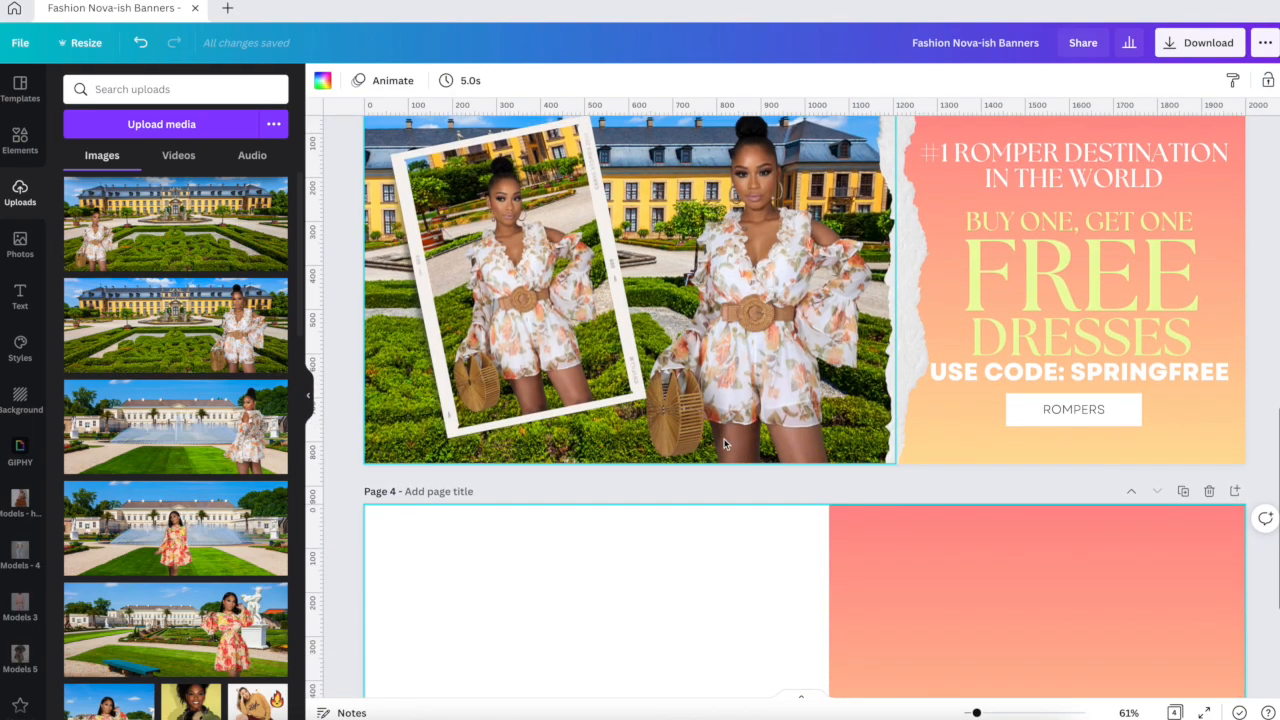
{"action": "scroll", "coordinate": [391, 412], "scroll_direction": "down", "scroll_amount": 3}
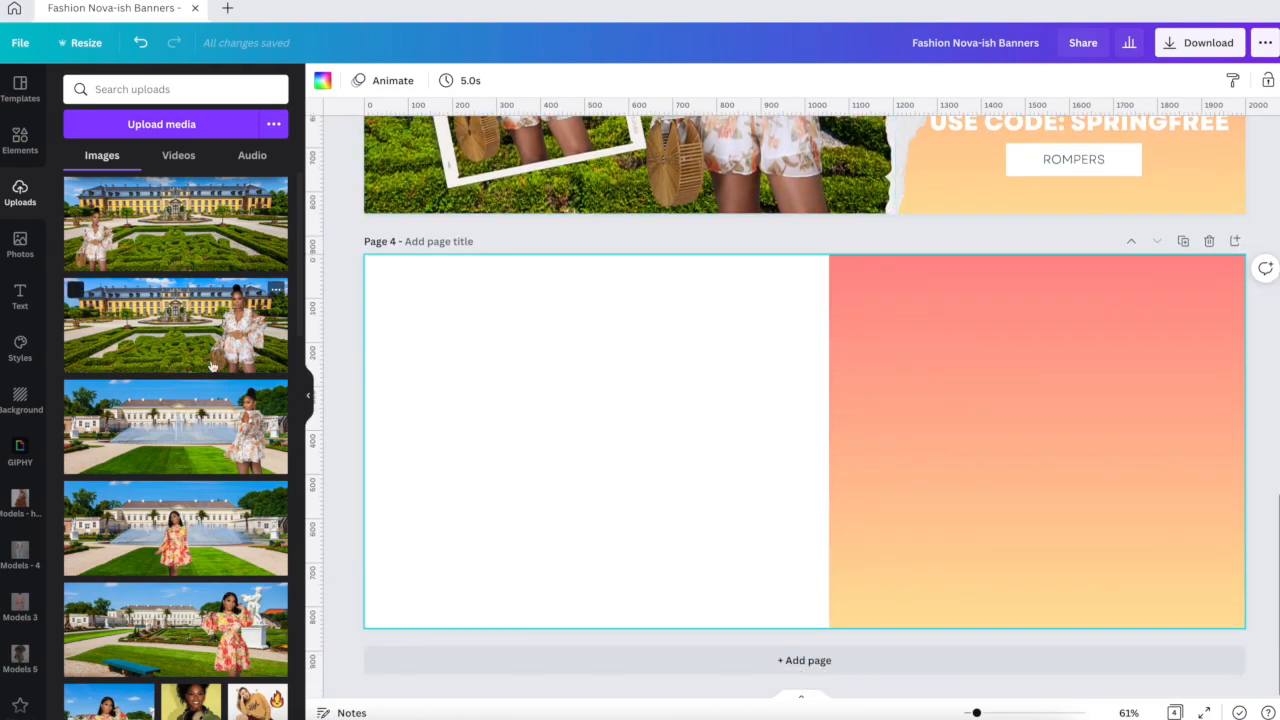
{"action": "left_click", "coordinate": [20, 142]}
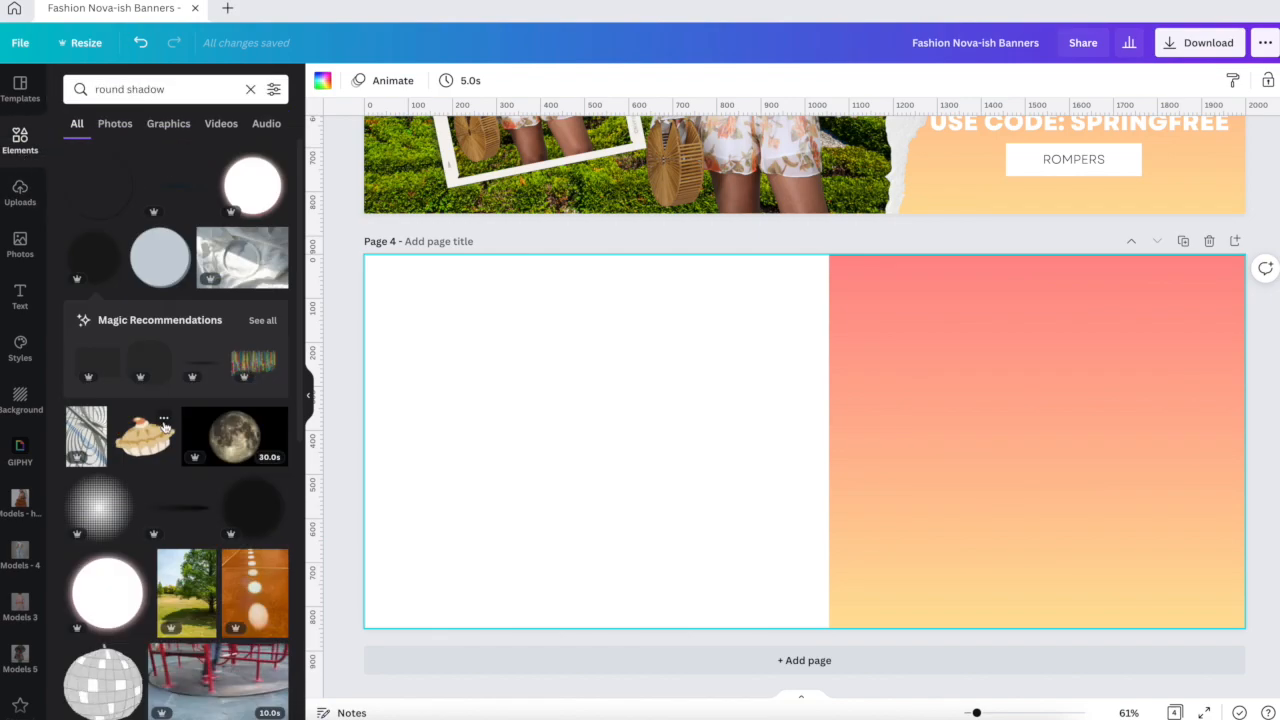
{"action": "scroll", "coordinate": [173, 317], "scroll_direction": "down", "scroll_amount": 5}
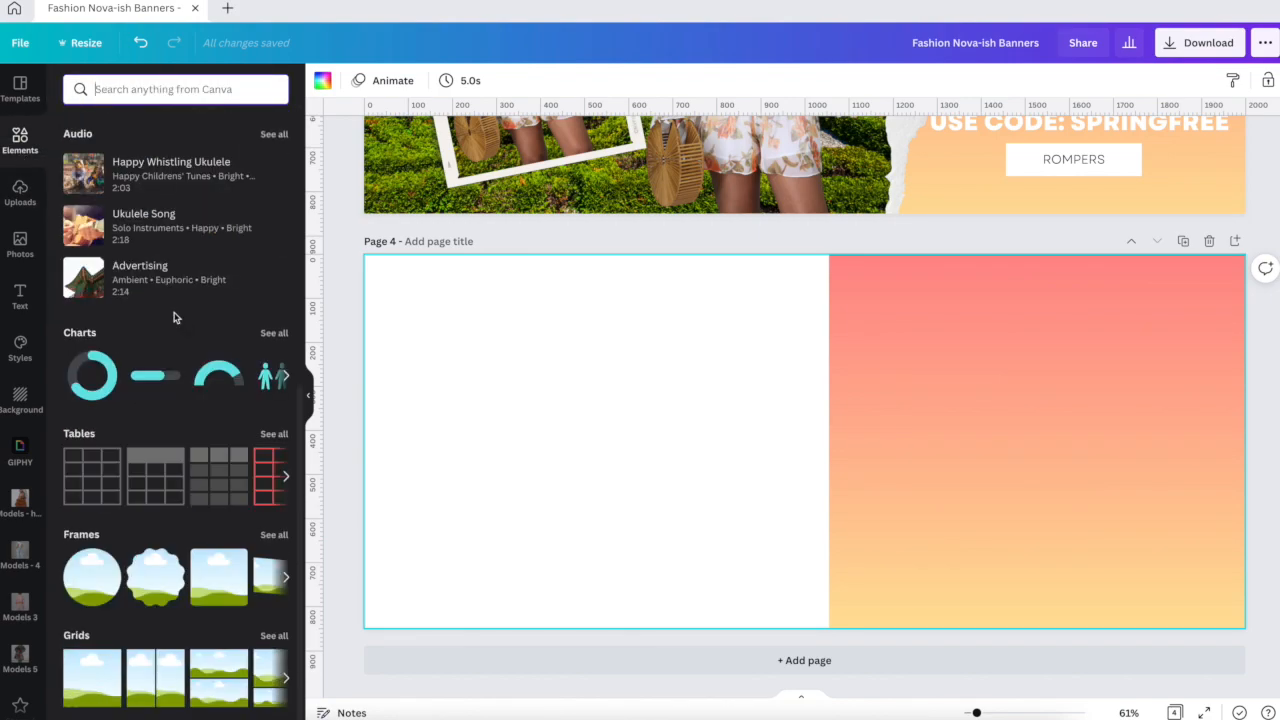
{"action": "left_click", "coordinate": [87, 679]}
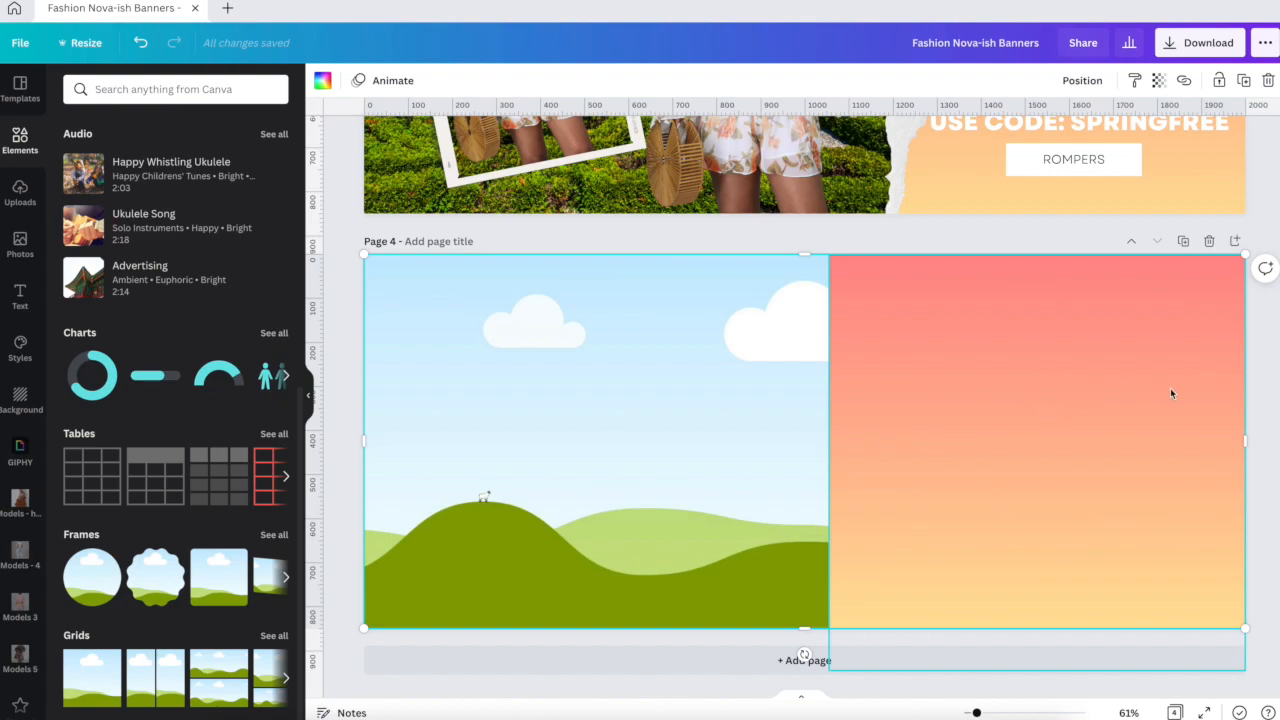
{"action": "left_click_drag", "start_coordinate": [1245, 440], "coordinate": [827, 411]}
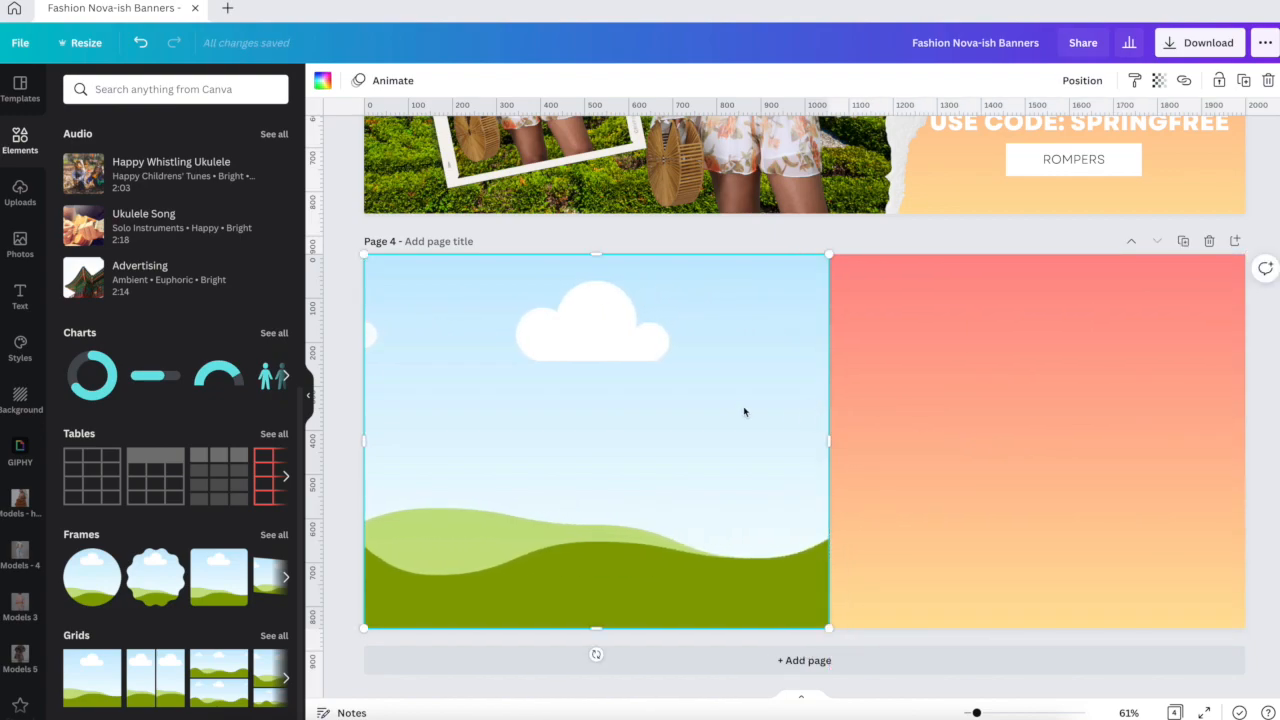
{"action": "scroll", "coordinate": [743, 411], "scroll_direction": "up", "scroll_amount": 3}
{"action": "scroll", "coordinate": [743, 408], "scroll_direction": "down", "scroll_amount": 2}
{"action": "left_click_drag", "start_coordinate": [829, 549], "coordinate": [897, 549]}
Step: Bring the photo grid on page 4 forward, in front of the coral gradient
{"action": "left_click", "coordinate": [1083, 80]}
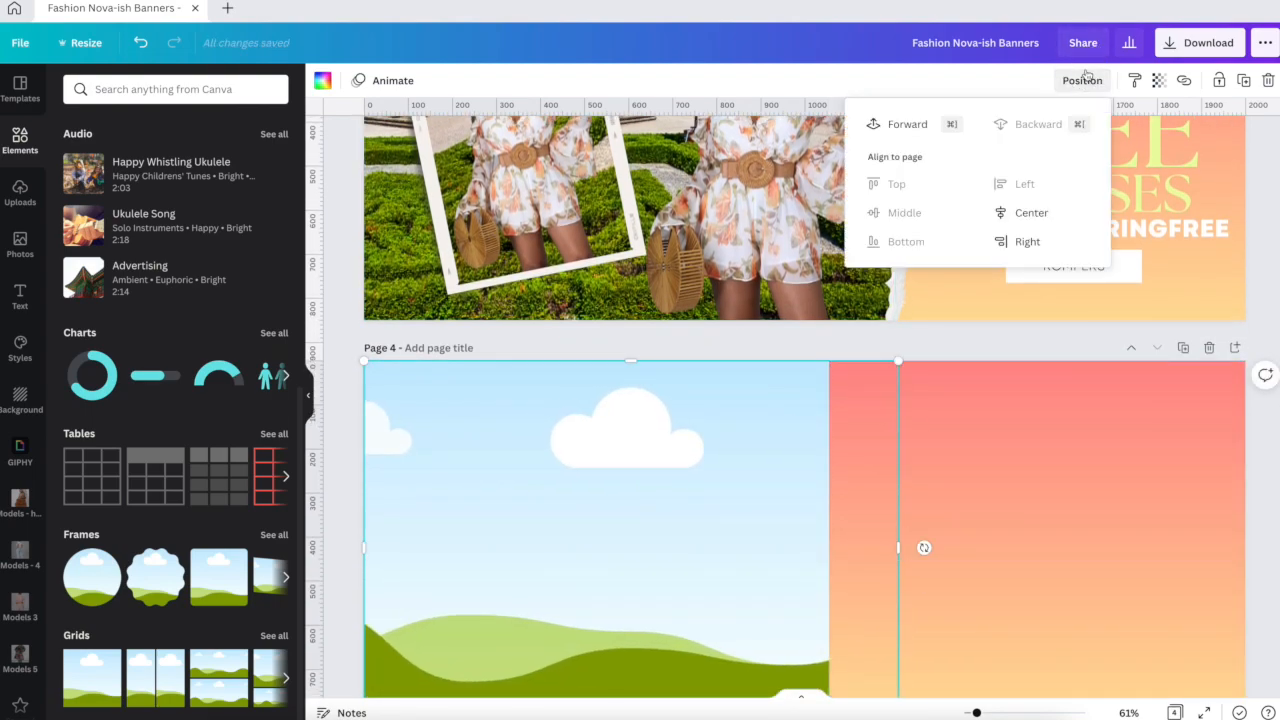
{"action": "left_click", "coordinate": [907, 124]}
{"action": "scroll", "coordinate": [983, 425], "scroll_direction": "down", "scroll_amount": 2}
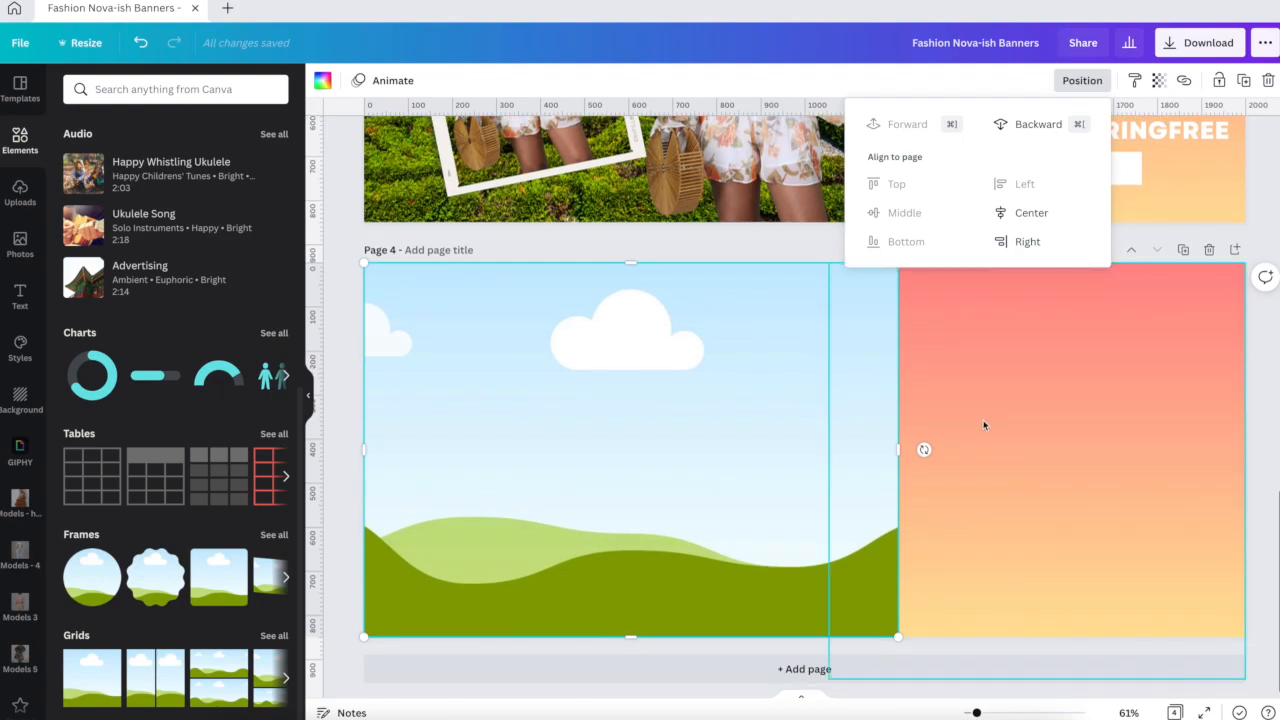
{"action": "left_click", "coordinate": [994, 407]}
Step: Widen page 4's photo grid slightly toward the gradient side and lock it in place
{"action": "left_click", "coordinate": [873, 443]}
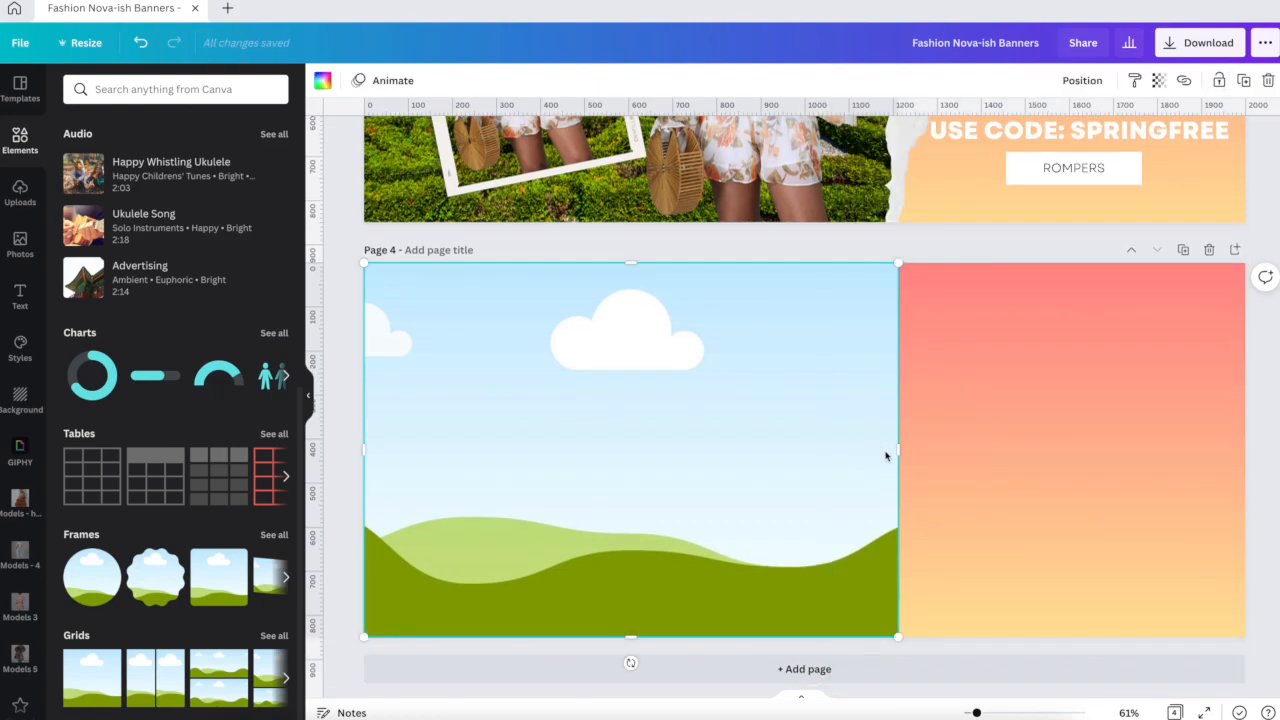
{"action": "left_click_drag", "start_coordinate": [896, 455], "coordinate": [901, 455]}
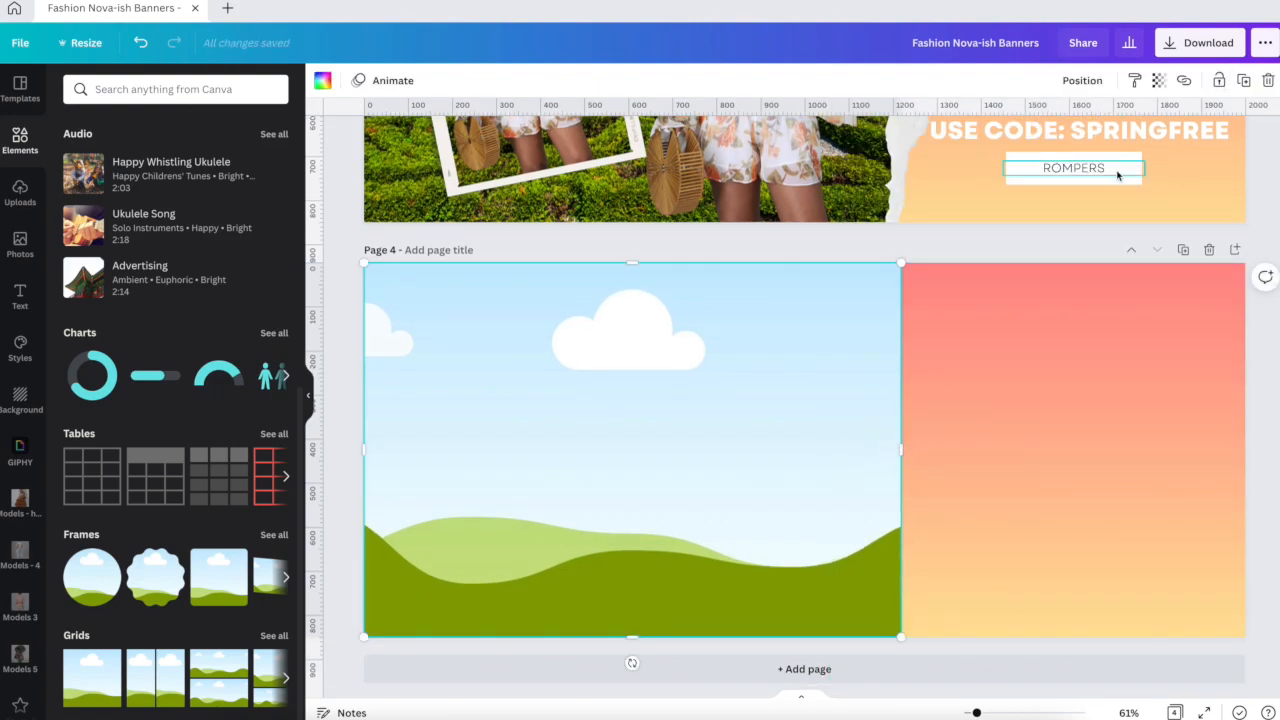
{"action": "left_click", "coordinate": [1221, 85]}
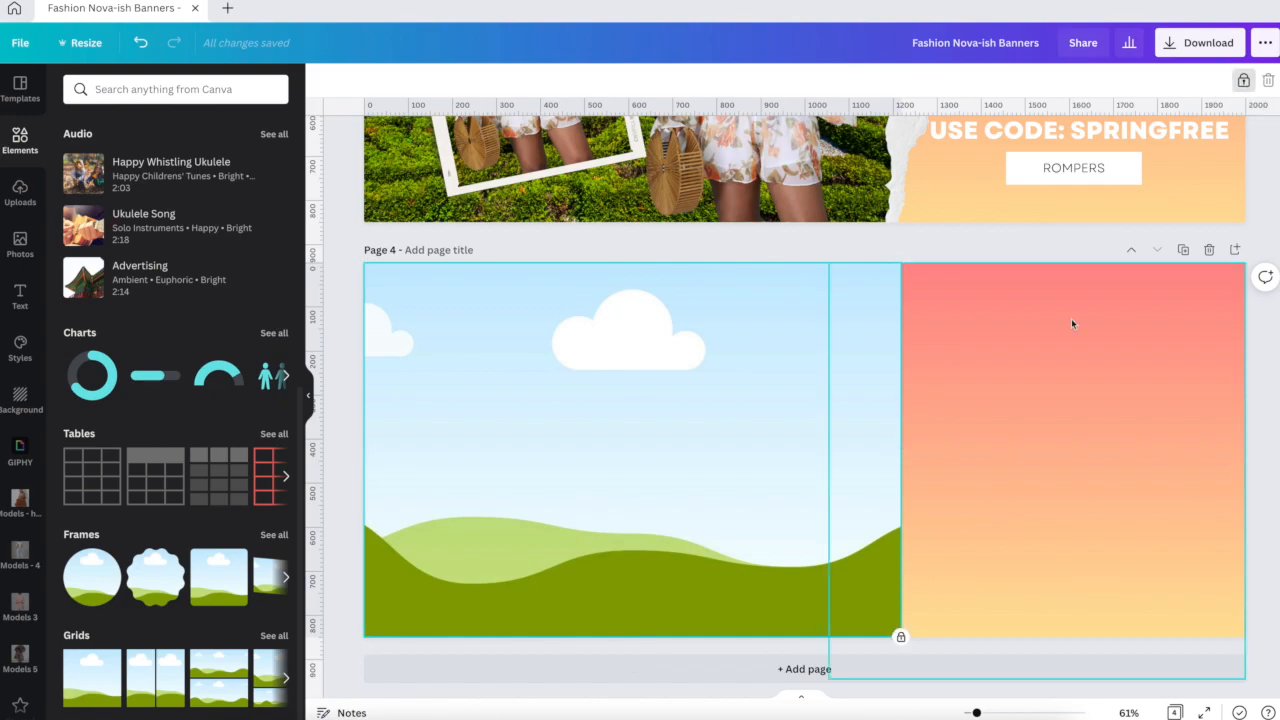
Step: Search the elements for "paper rip" and add the thin white torn paper strip to page 4
{"action": "scroll", "coordinate": [1071, 318], "scroll_direction": "up", "scroll_amount": 3}
{"action": "scroll", "coordinate": [1071, 318], "scroll_direction": "down", "scroll_amount": 1}
{"action": "scroll", "coordinate": [1071, 318], "scroll_direction": "down", "scroll_amount": 1}
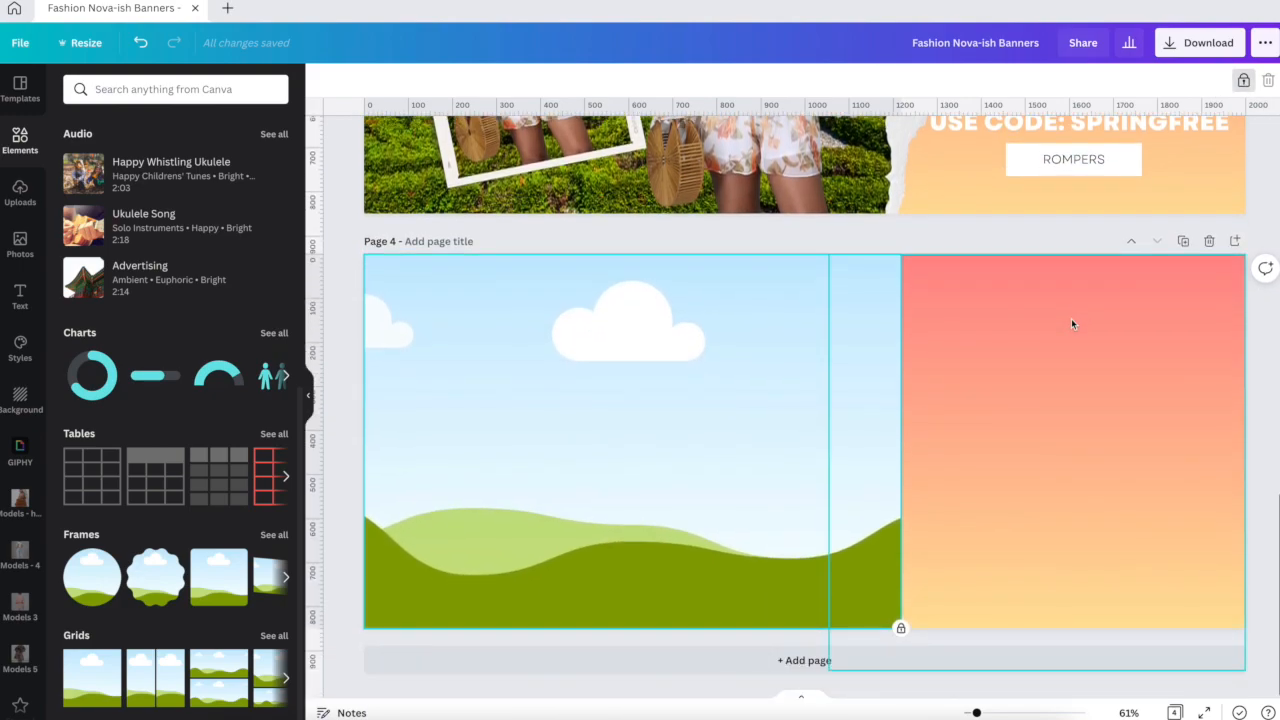
{"action": "left_click", "coordinate": [173, 89]}
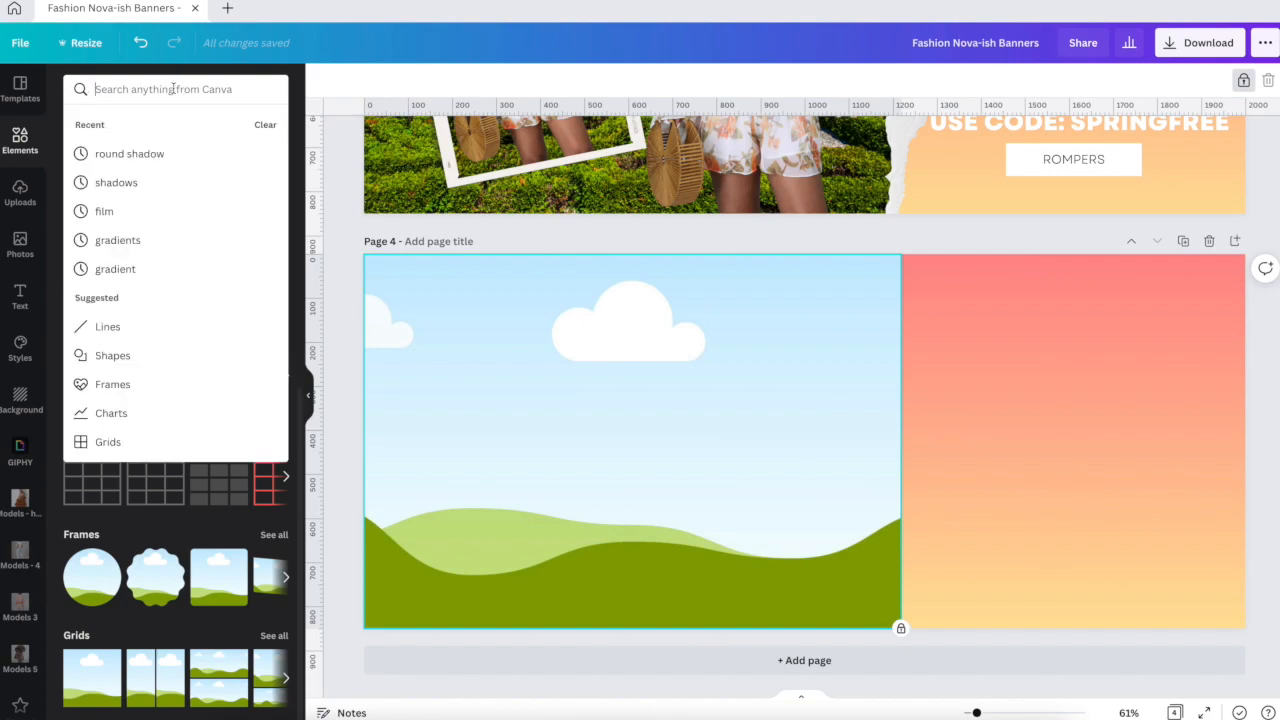
{"action": "type", "text": "ri"}
{"action": "key", "text": "BackSpace"}
{"action": "key", "text": "BackSpace"}
{"action": "type", "text": "paper "}
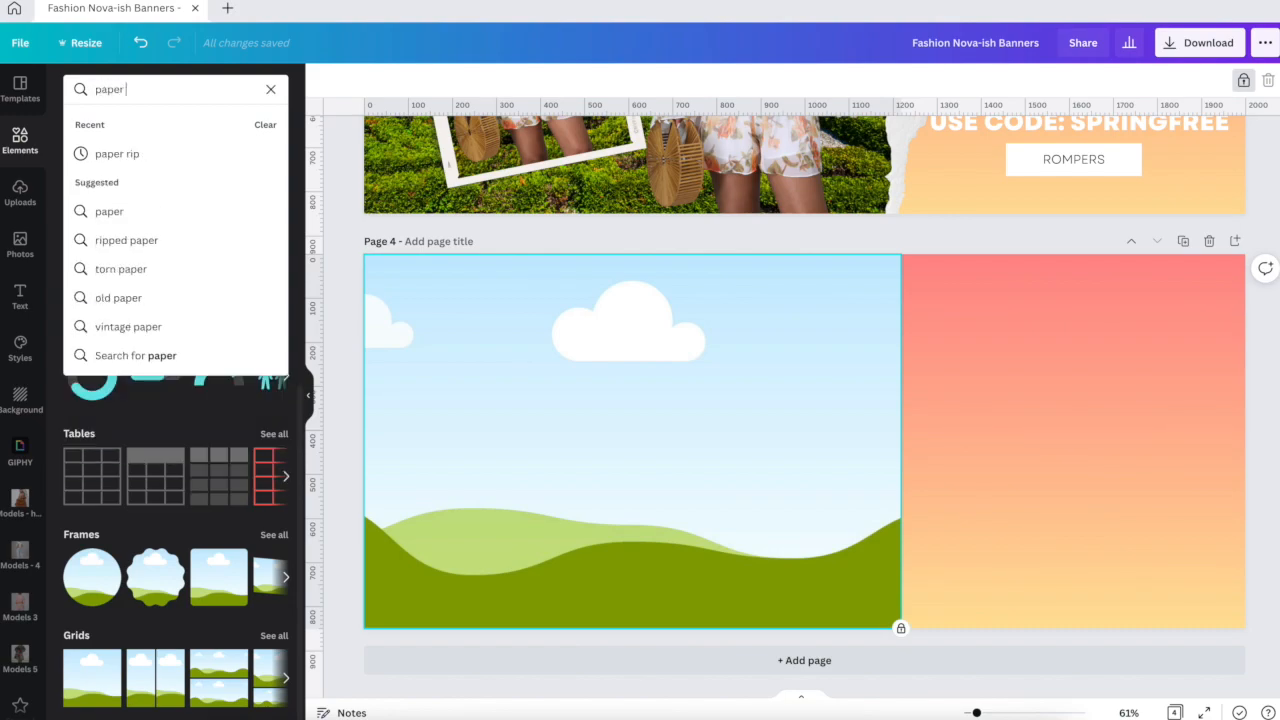
{"action": "type", "text": "rip"}
{"action": "key", "text": "Return"}
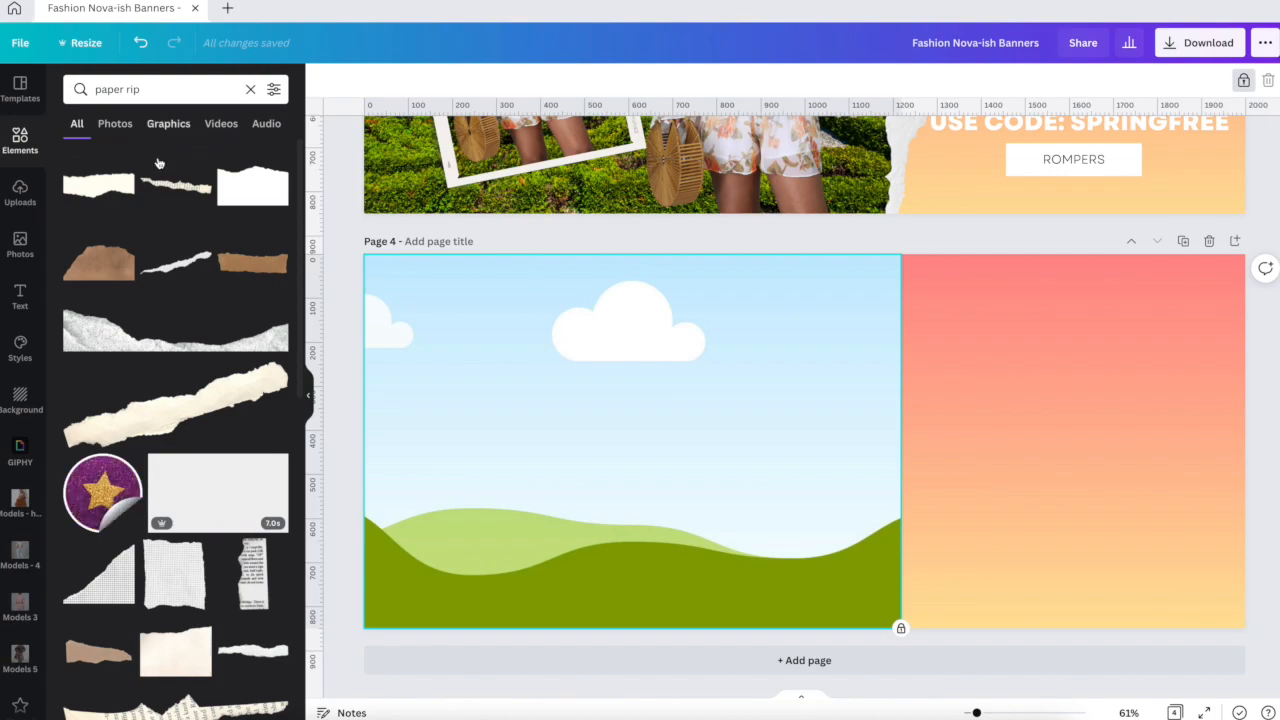
{"action": "left_click", "coordinate": [166, 277]}
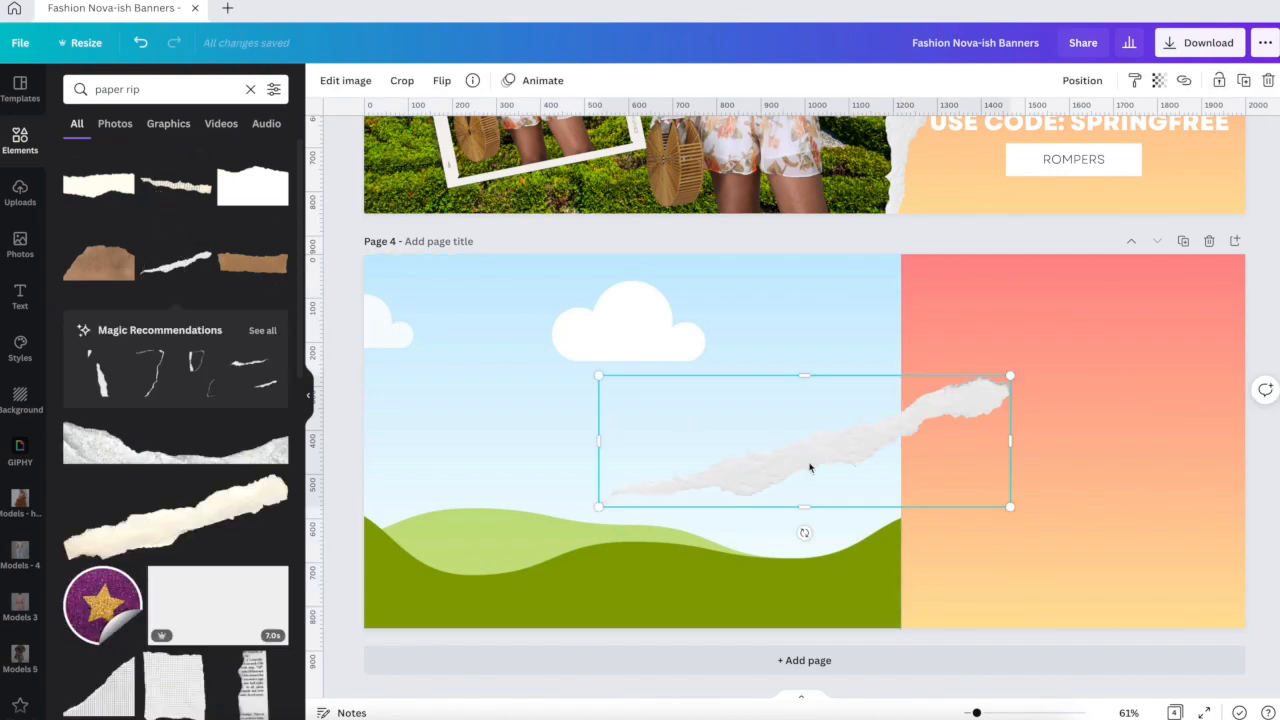
Step: Rotate the torn paper strip nearly upright and place it over the seam between page 4's photo grid and coral gradient
{"action": "left_click_drag", "start_coordinate": [804, 532], "coordinate": [912, 460]}
{"action": "left_click_drag", "start_coordinate": [811, 457], "coordinate": [894, 458]}
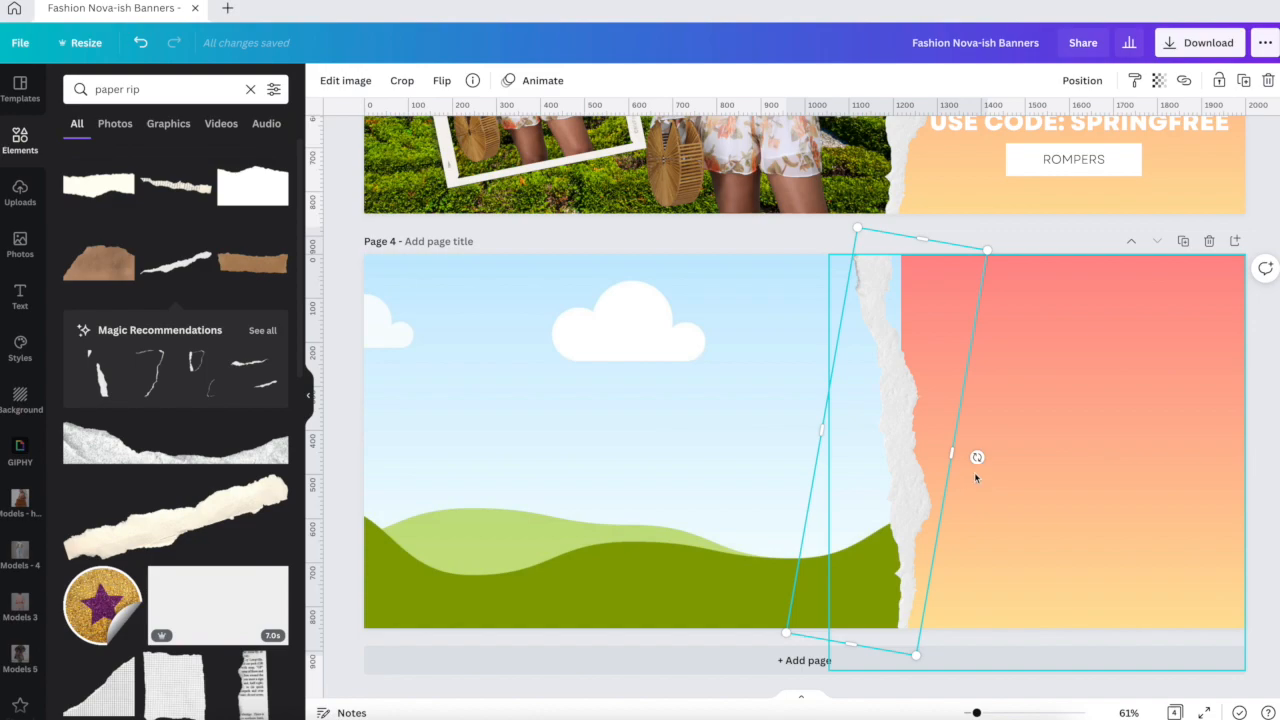
{"action": "left_click_drag", "start_coordinate": [980, 457], "coordinate": [975, 465]}
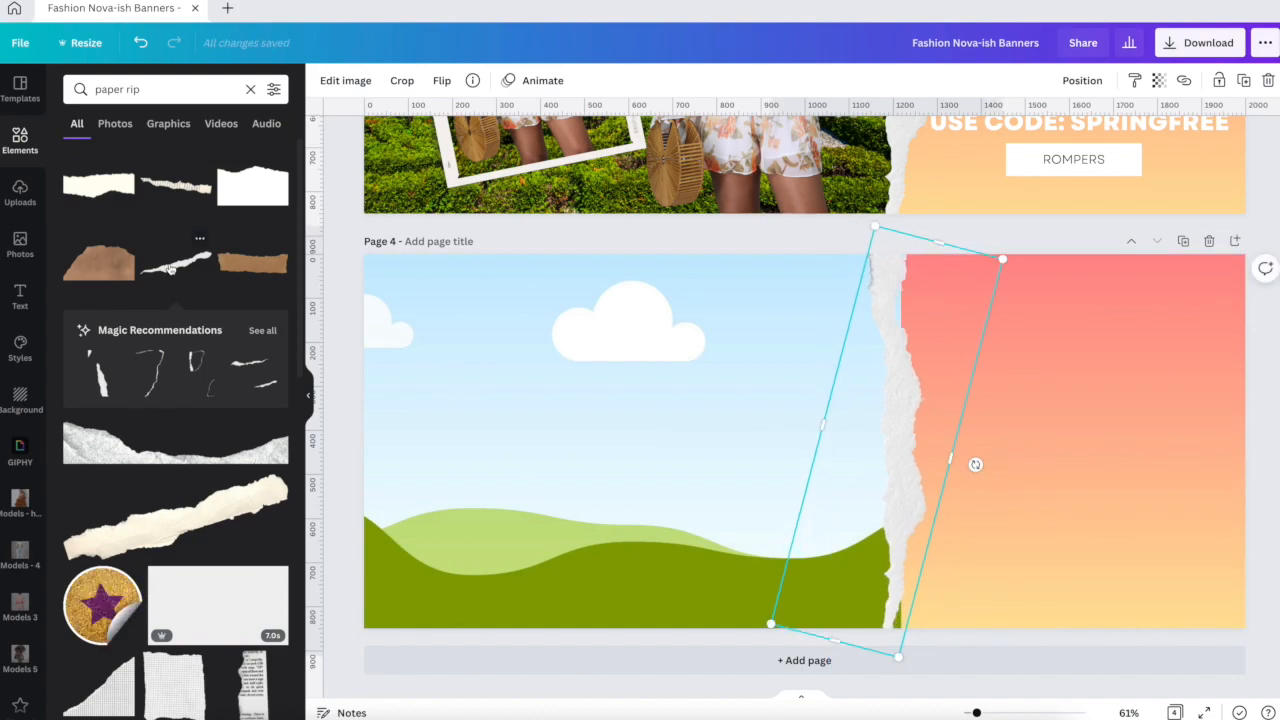
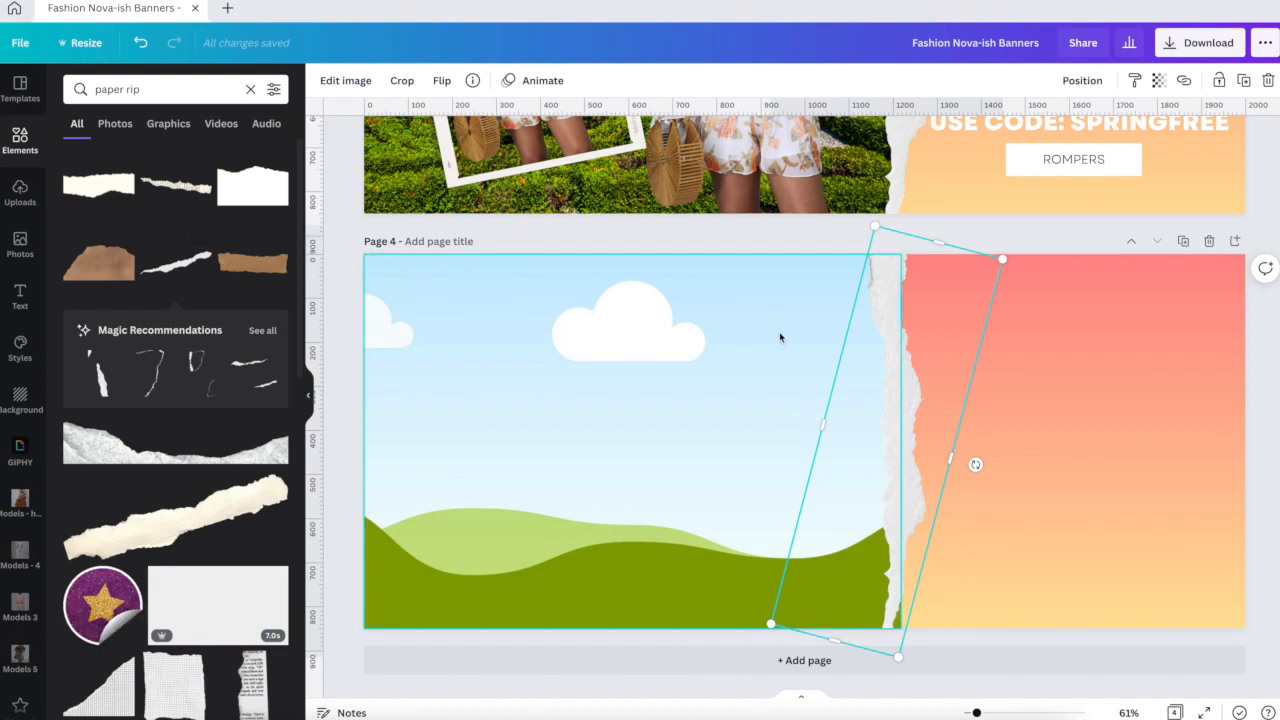
{"action": "left_click_drag", "start_coordinate": [998, 261], "coordinate": [999, 264]}
Step: Try limiting the paper rip results to free elements, and remove that filter again
{"action": "left_click", "coordinate": [275, 90]}
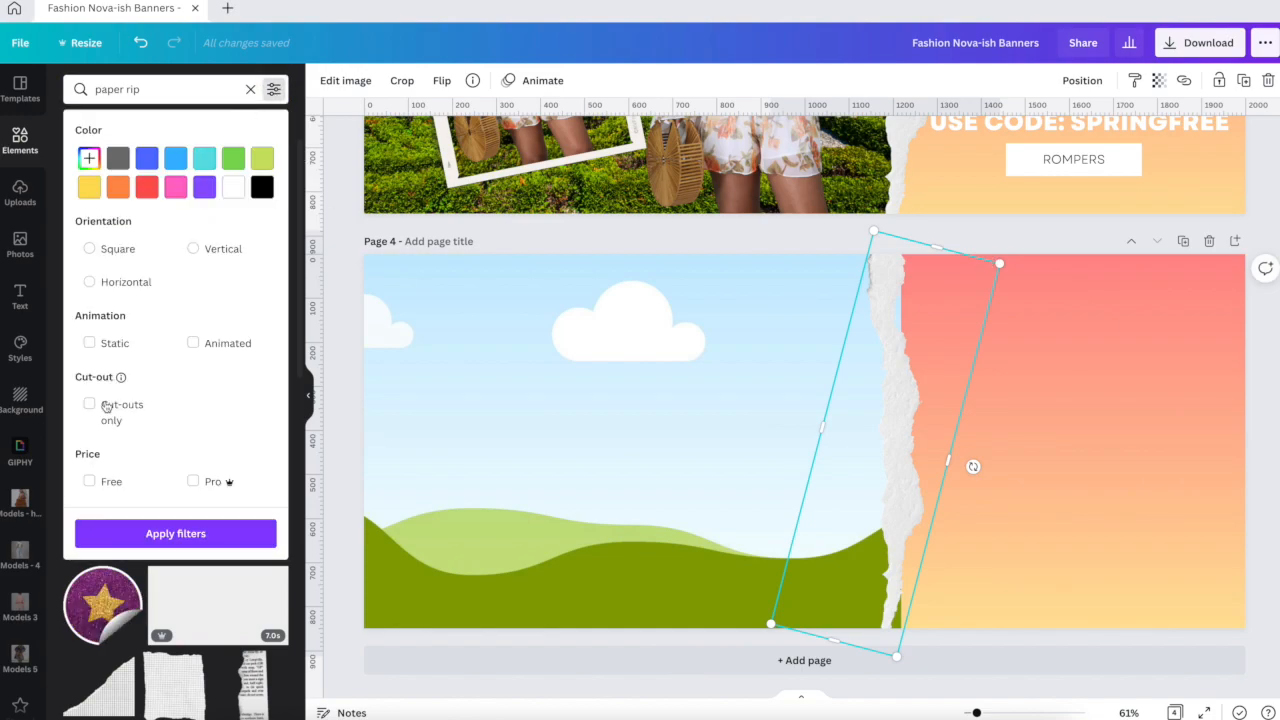
{"action": "left_click", "coordinate": [89, 484]}
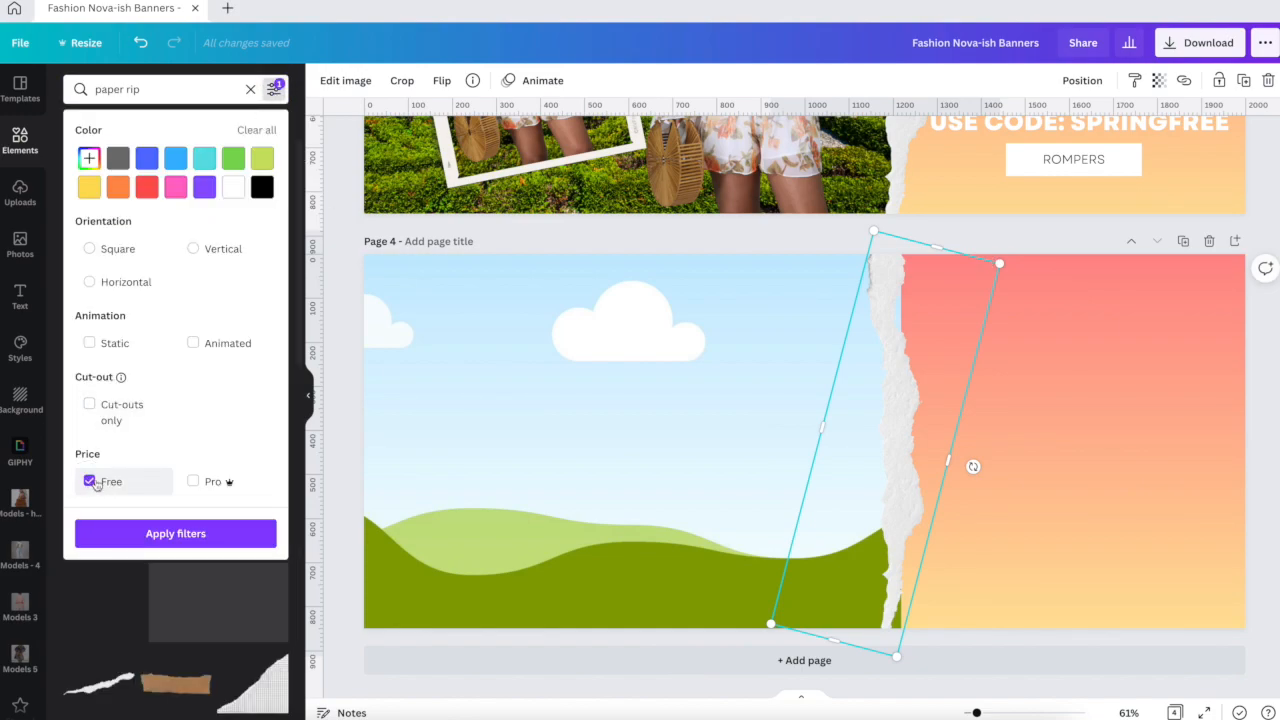
{"action": "left_click", "coordinate": [328, 340]}
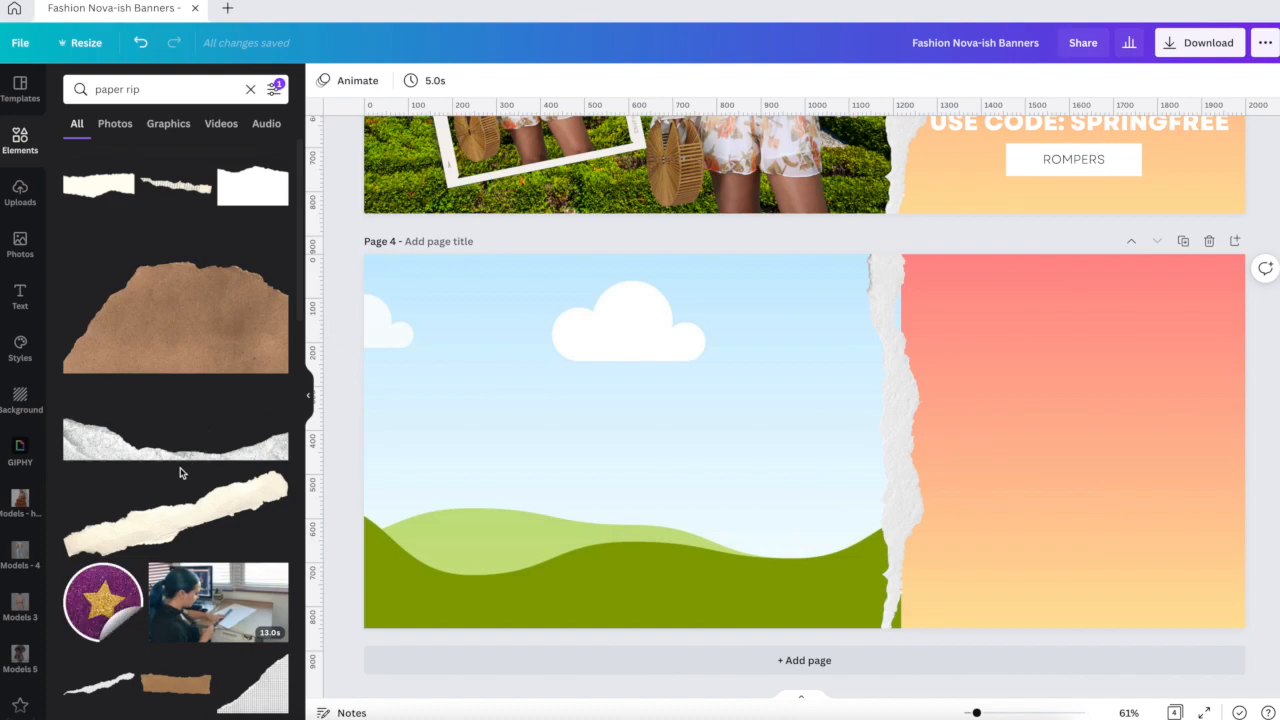
{"action": "scroll", "coordinate": [130, 520], "scroll_direction": "down", "scroll_amount": 3}
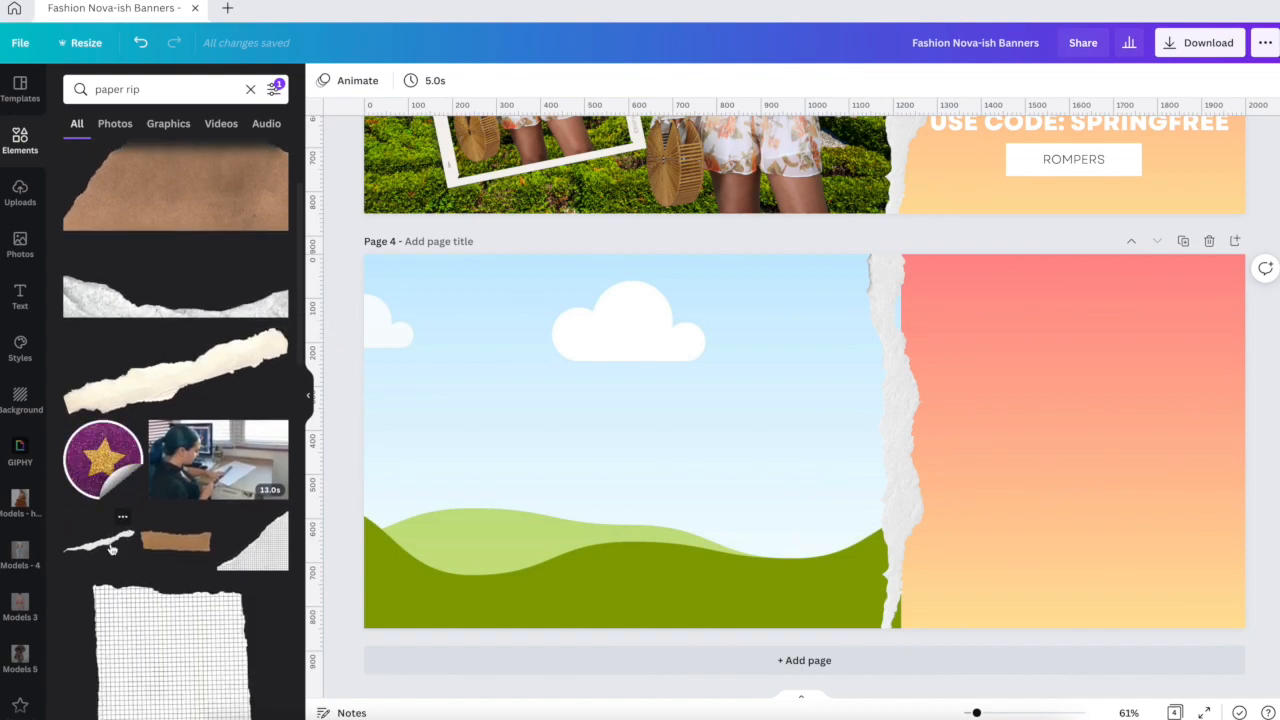
{"action": "left_click", "coordinate": [274, 91]}
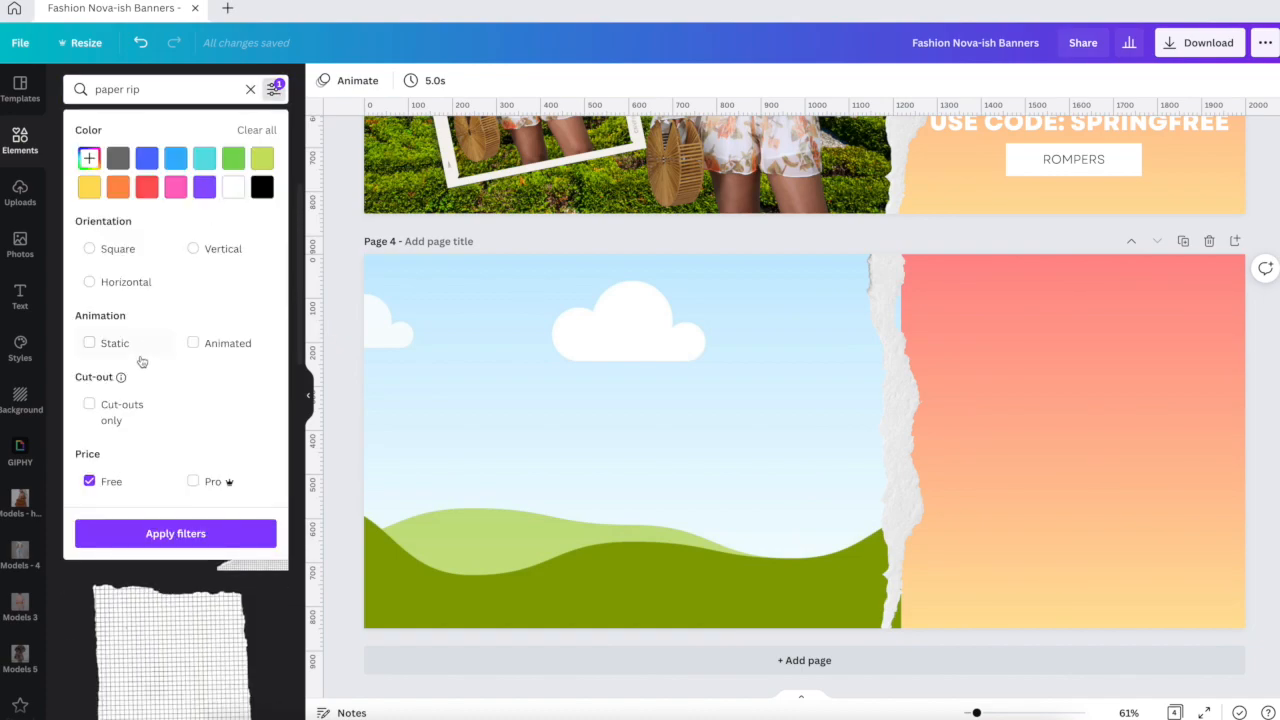
{"action": "left_click", "coordinate": [89, 481]}
{"action": "left_click", "coordinate": [343, 354]}
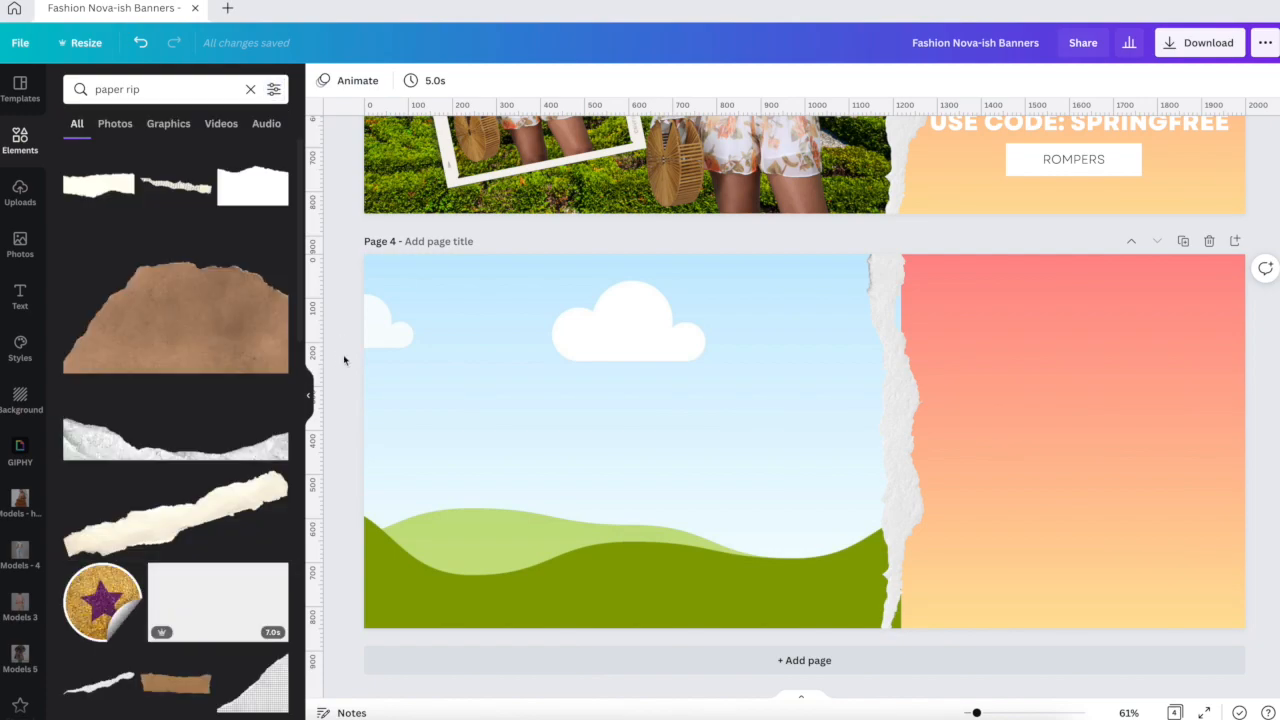
Step: Enlarge the torn paper strip on page 4 slightly past the page's lower edge and lock it in place
{"action": "left_click", "coordinate": [912, 475]}
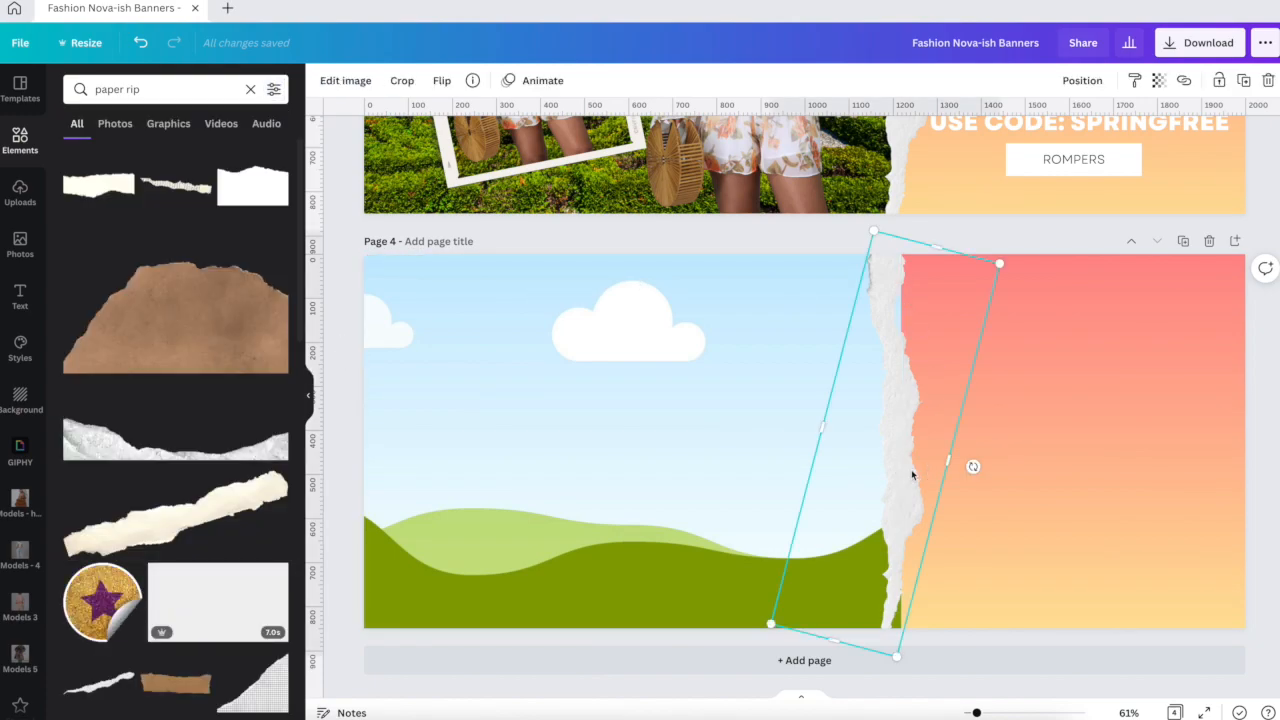
{"action": "left_click_drag", "start_coordinate": [896, 655], "coordinate": [899, 690]}
{"action": "scroll", "coordinate": [1006, 498], "scroll_direction": "up", "scroll_amount": 4}
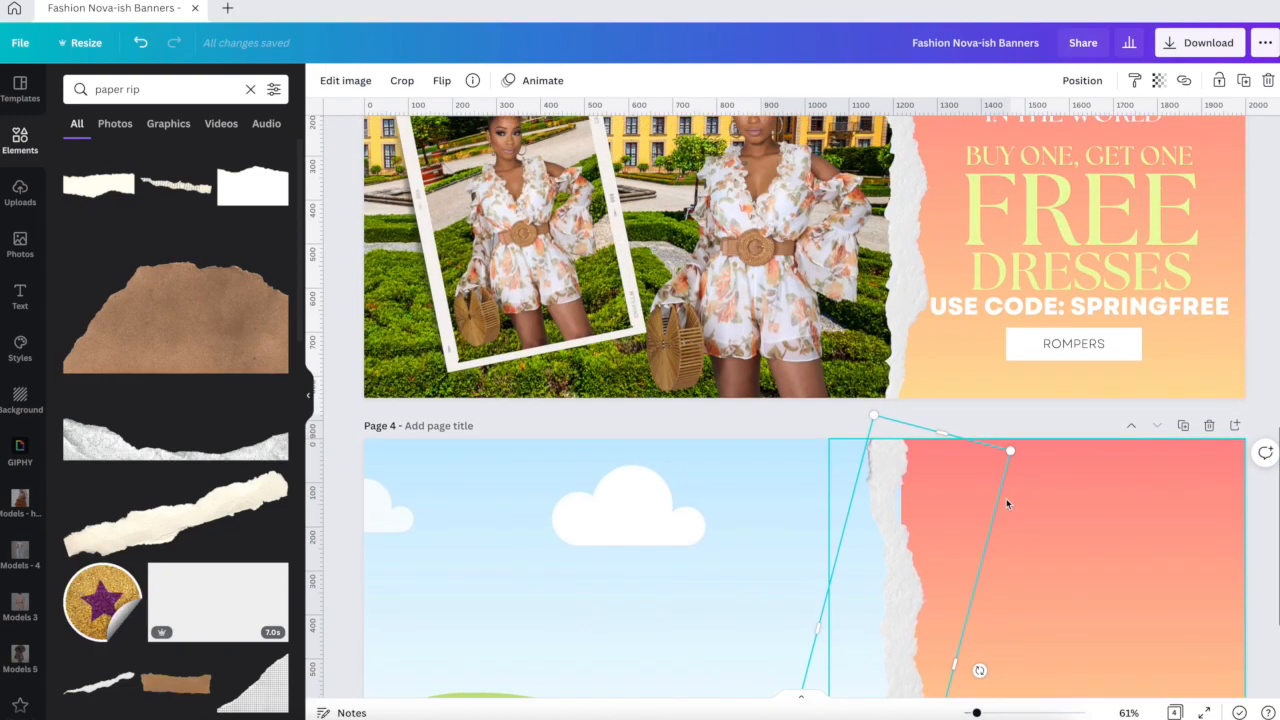
{"action": "scroll", "coordinate": [940, 503], "scroll_direction": "down", "scroll_amount": 3}
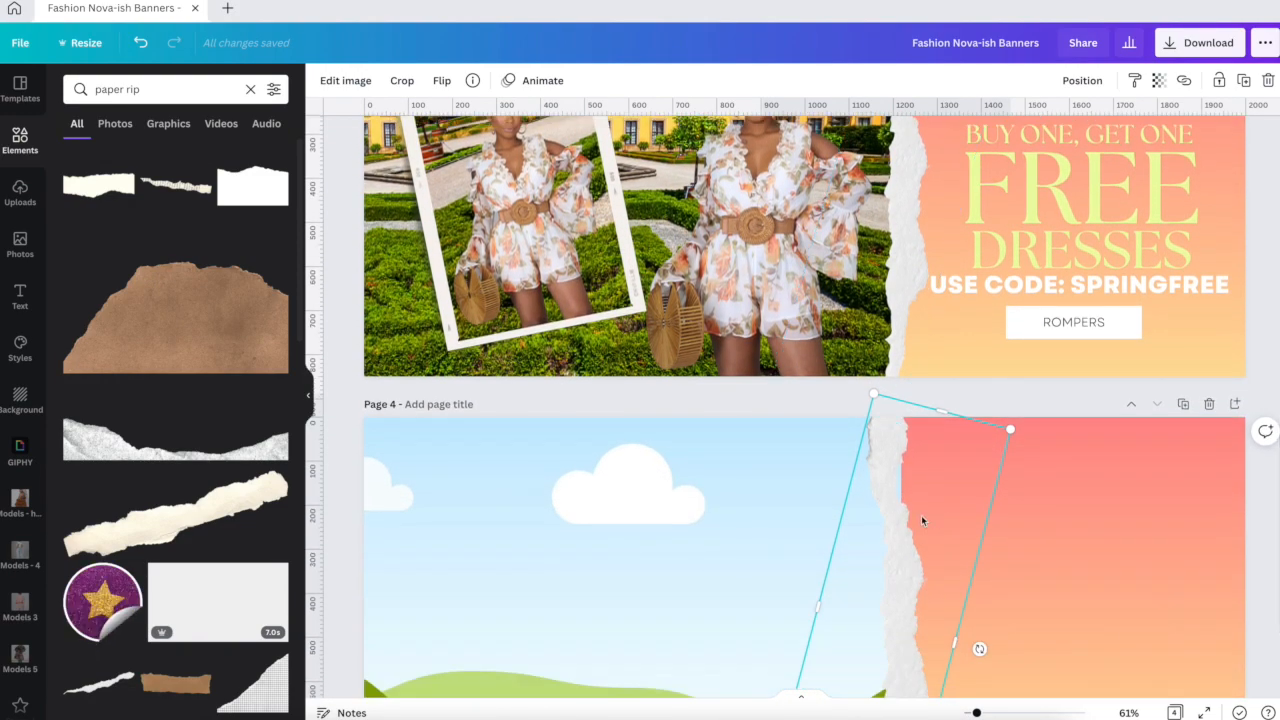
{"action": "scroll", "coordinate": [921, 519], "scroll_direction": "down", "scroll_amount": 2}
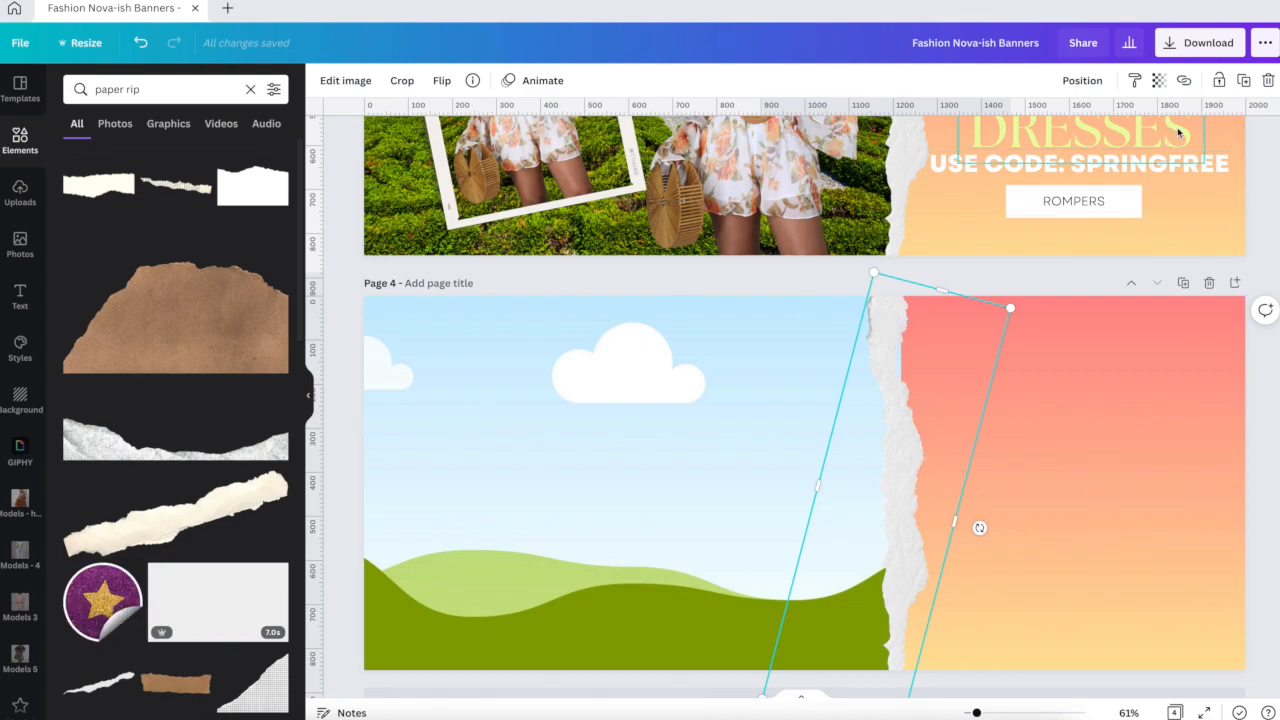
{"action": "left_click", "coordinate": [1218, 81]}
{"action": "left_click", "coordinate": [1055, 266]}
{"action": "scroll", "coordinate": [1054, 277], "scroll_direction": "down", "scroll_amount": 1}
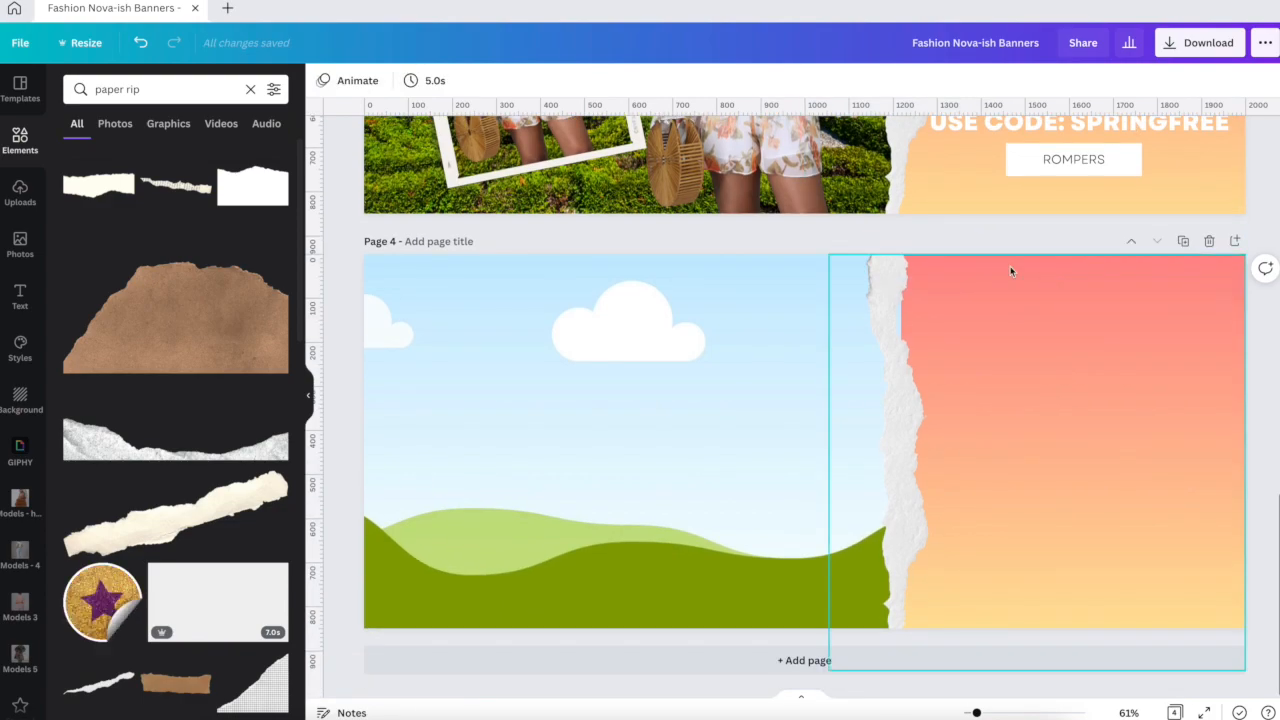
Step: Compare page 4's photo grid, torn paper edge and gradient with the finished romper banner on page 3
{"action": "left_click", "coordinate": [603, 537]}
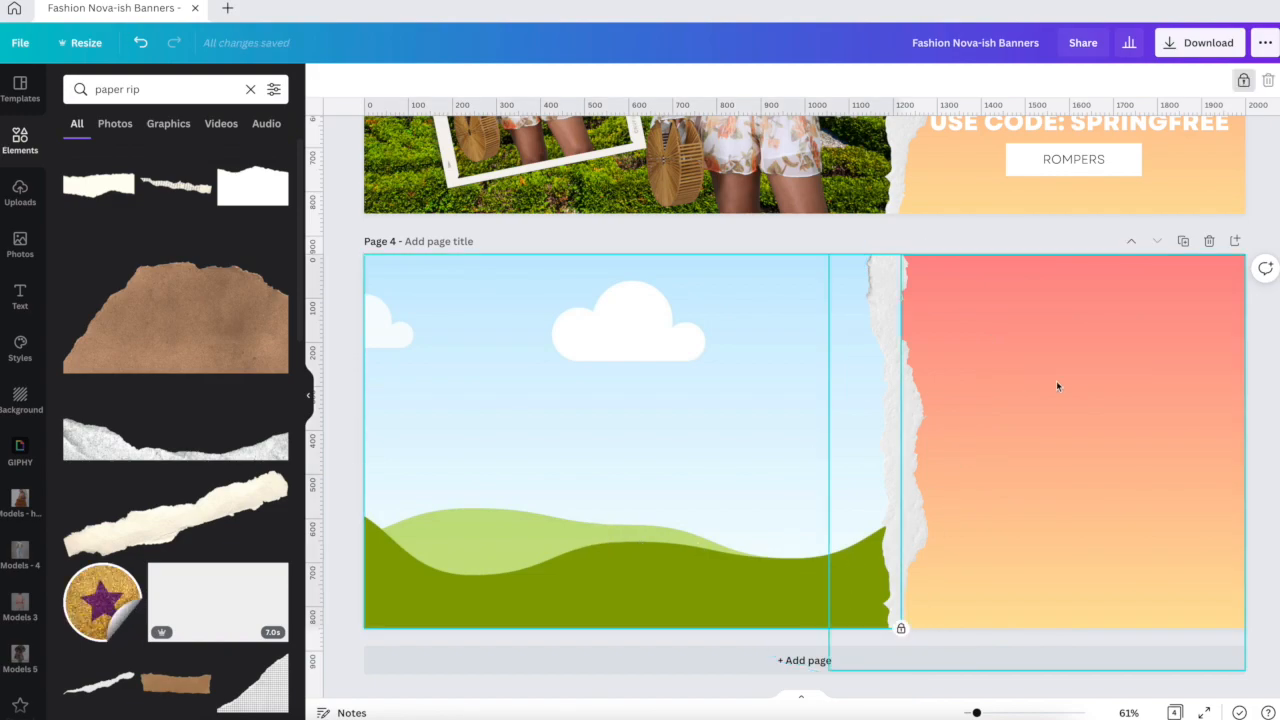
{"action": "scroll", "coordinate": [829, 449], "scroll_direction": "up", "scroll_amount": 3}
{"action": "scroll", "coordinate": [828, 453], "scroll_direction": "up", "scroll_amount": 5}
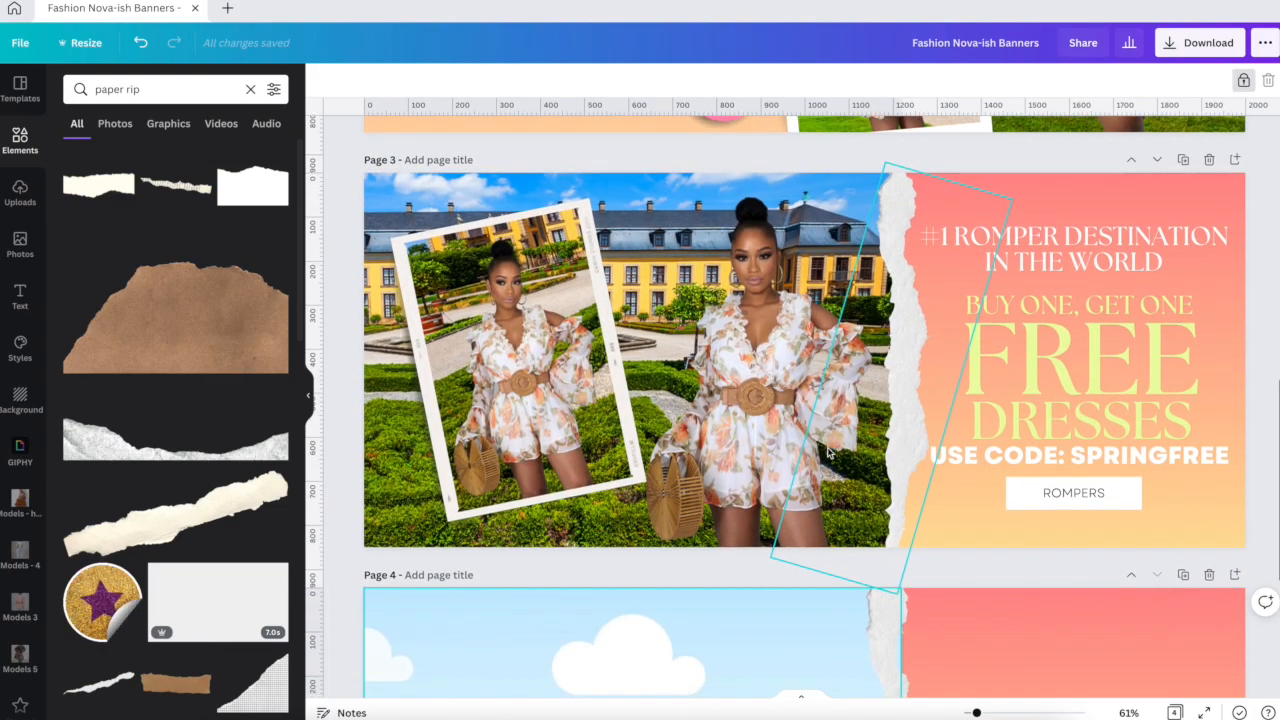
{"action": "scroll", "coordinate": [828, 453], "scroll_direction": "down", "scroll_amount": 4}
{"action": "scroll", "coordinate": [828, 453], "scroll_direction": "up", "scroll_amount": 4}
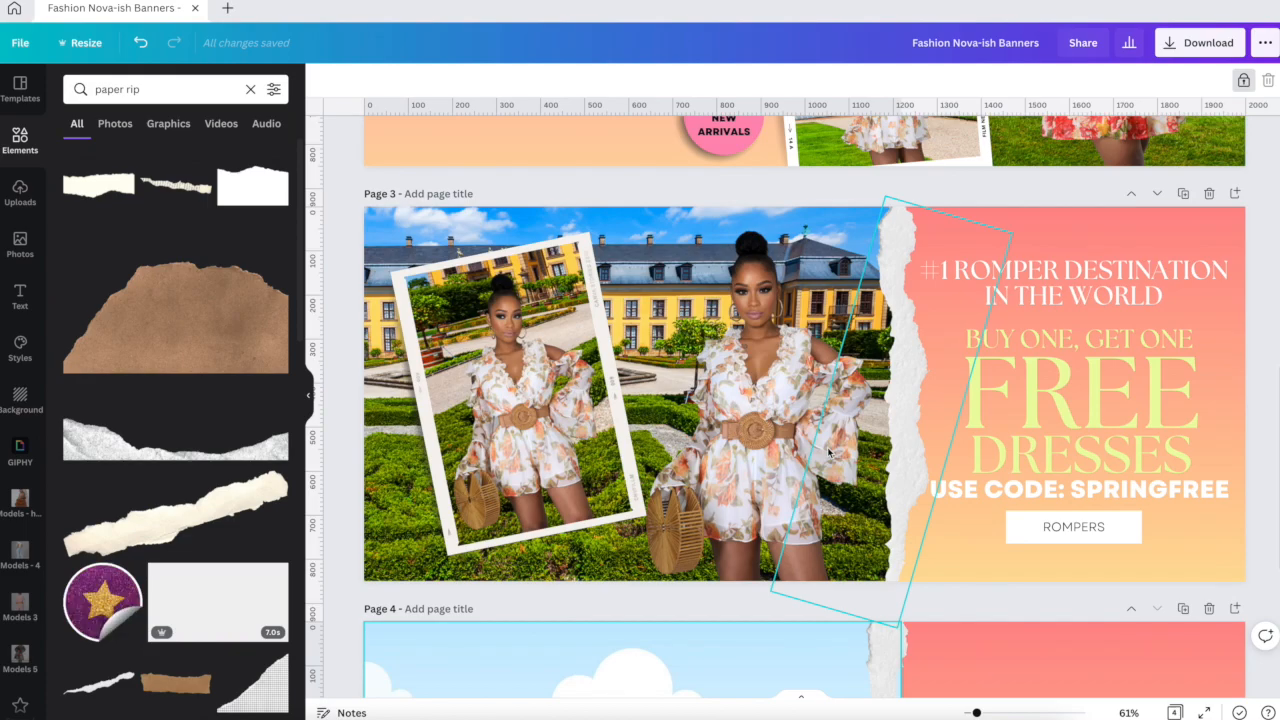
{"action": "scroll", "coordinate": [829, 453], "scroll_direction": "down", "scroll_amount": 7}
{"action": "scroll", "coordinate": [829, 453], "scroll_direction": "up", "scroll_amount": 9}
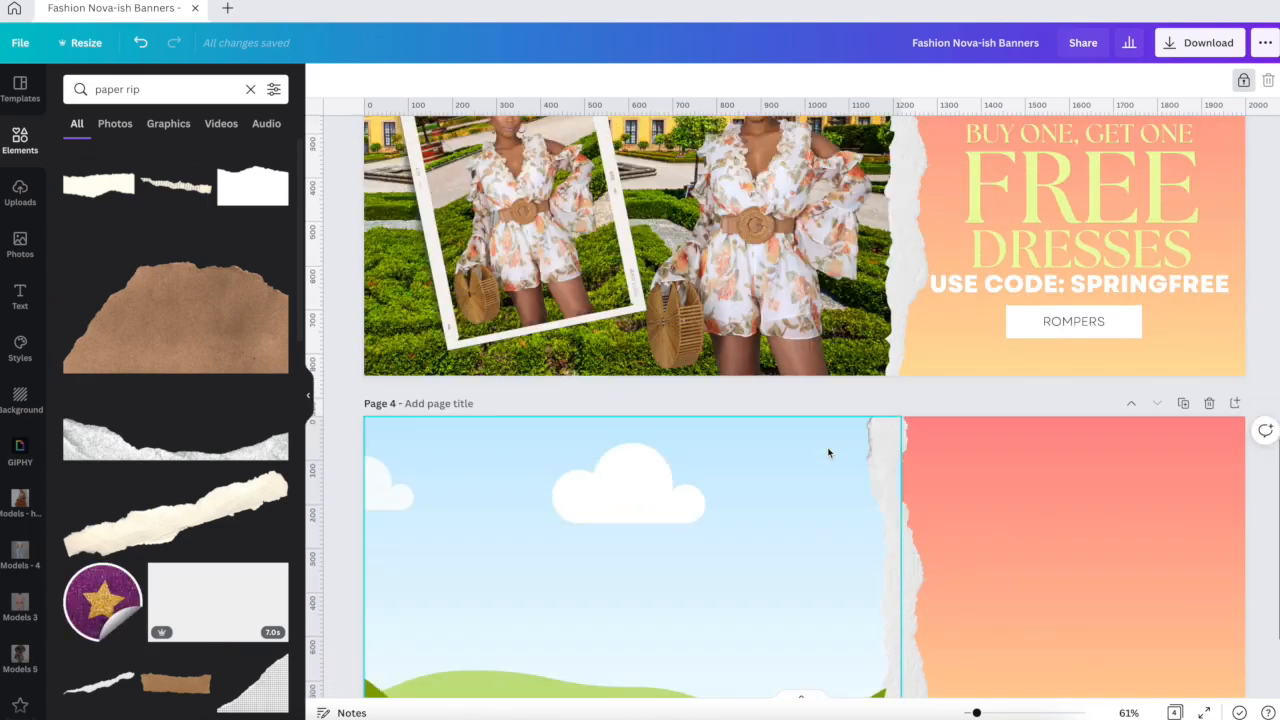
{"action": "scroll", "coordinate": [828, 452], "scroll_direction": "down", "scroll_amount": 10}
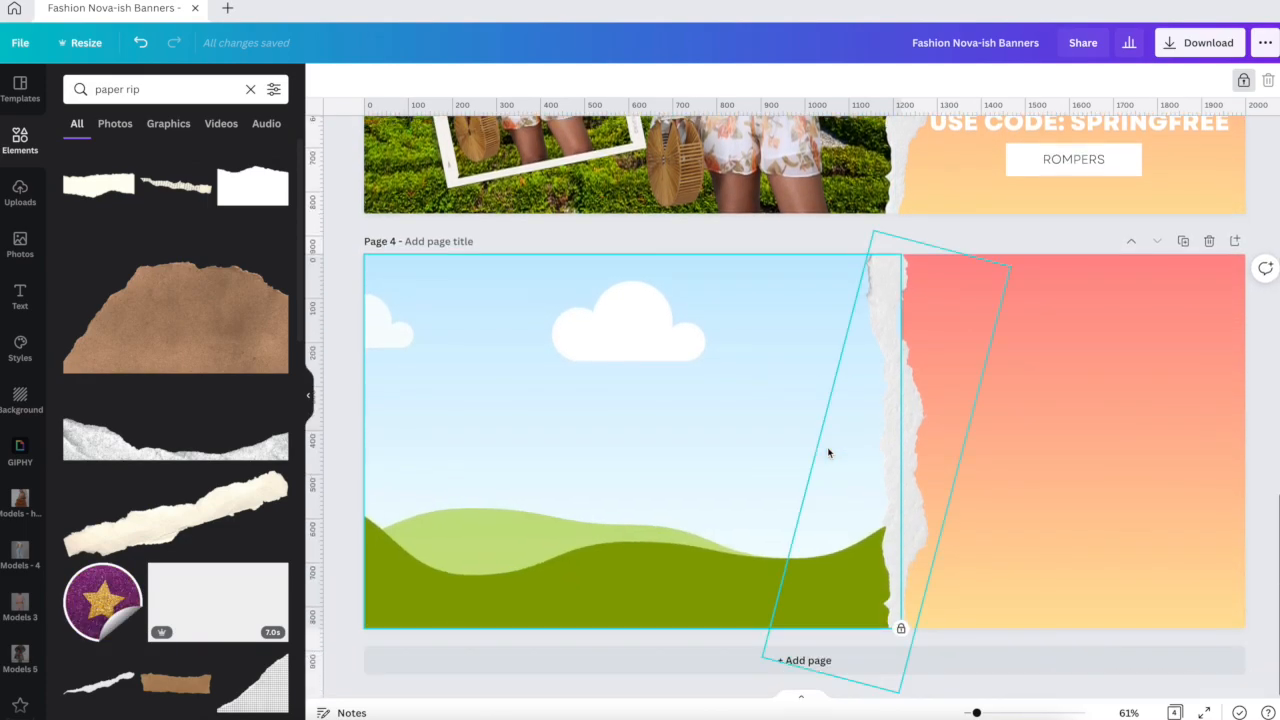
{"action": "scroll", "coordinate": [828, 453], "scroll_direction": "up", "scroll_amount": 1}
{"action": "scroll", "coordinate": [828, 453], "scroll_direction": "up", "scroll_amount": 5}
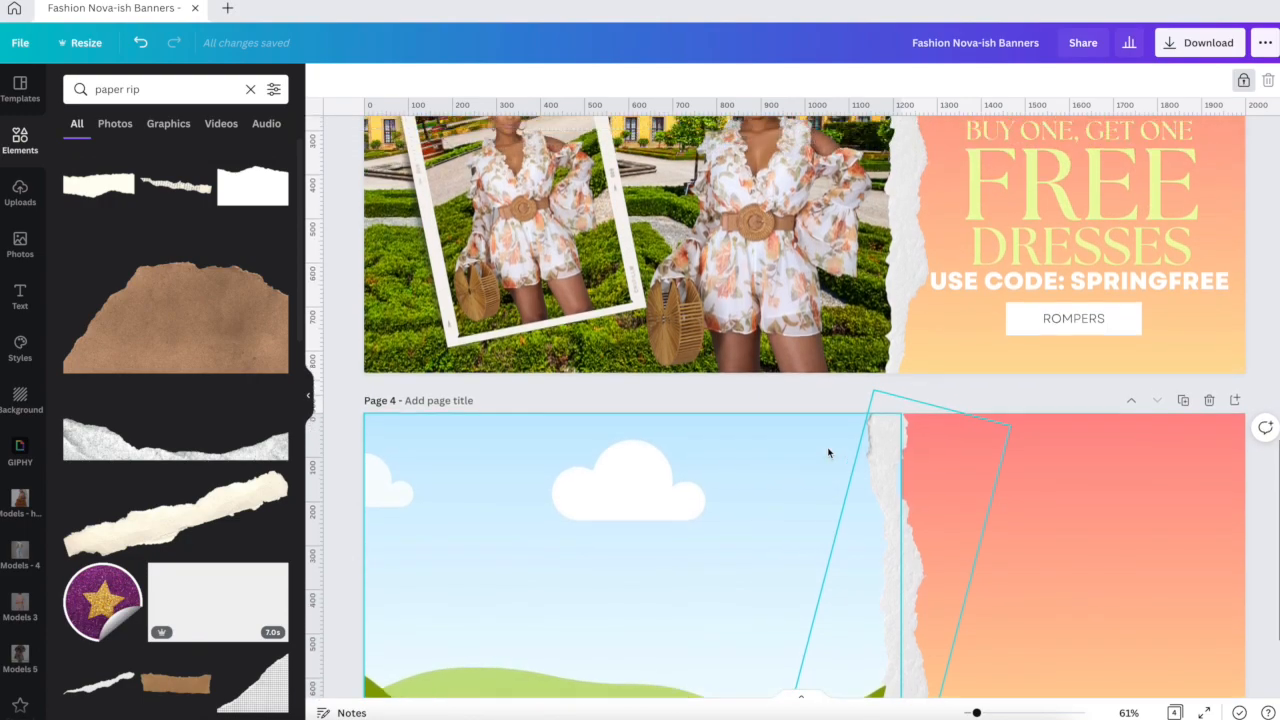
{"action": "scroll", "coordinate": [828, 453], "scroll_direction": "down", "scroll_amount": 3}
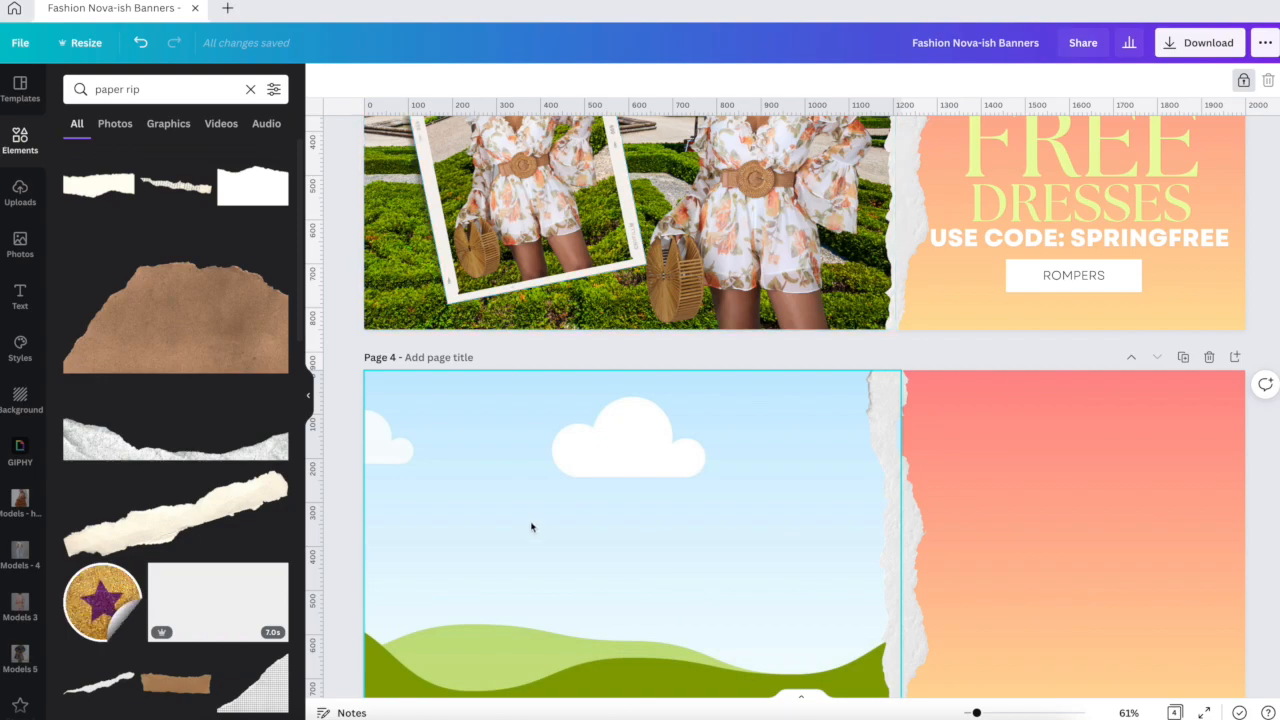
{"action": "scroll", "coordinate": [531, 527], "scroll_direction": "down", "scroll_amount": 3}
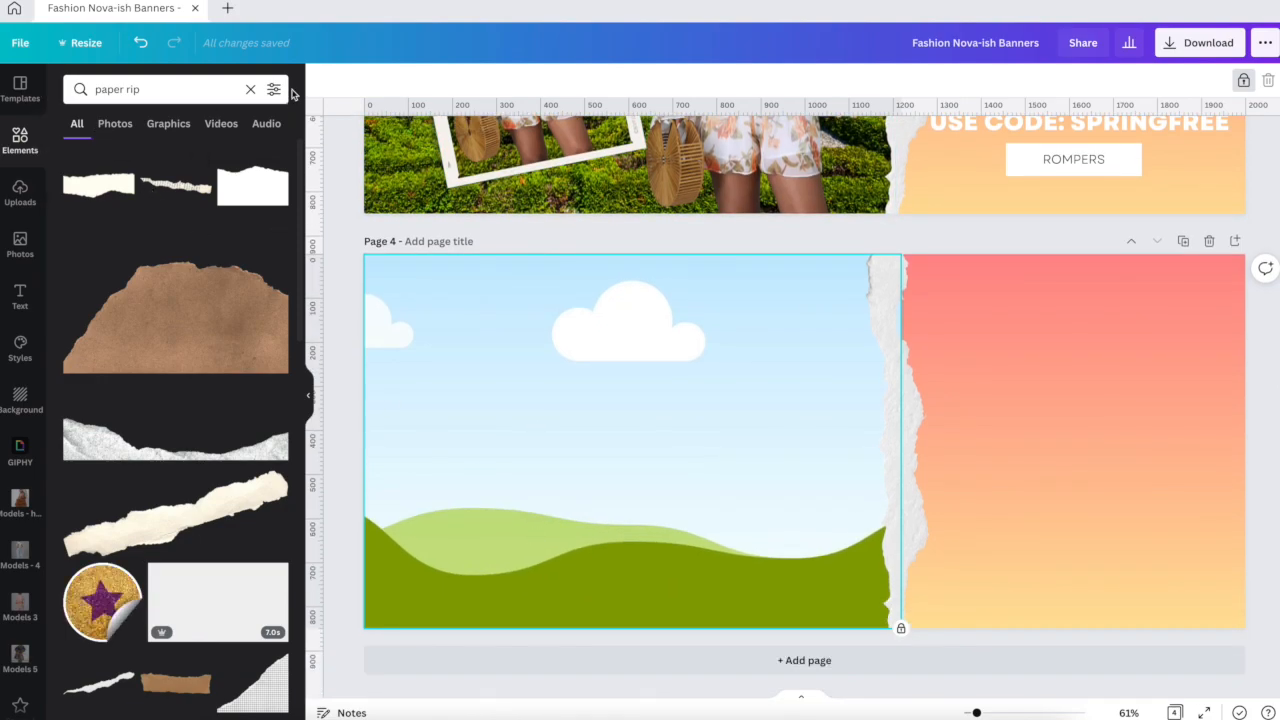
Step: Search the frames for "film" and add a white-bordered portrait film frame to page 4
{"action": "left_click", "coordinate": [250, 89]}
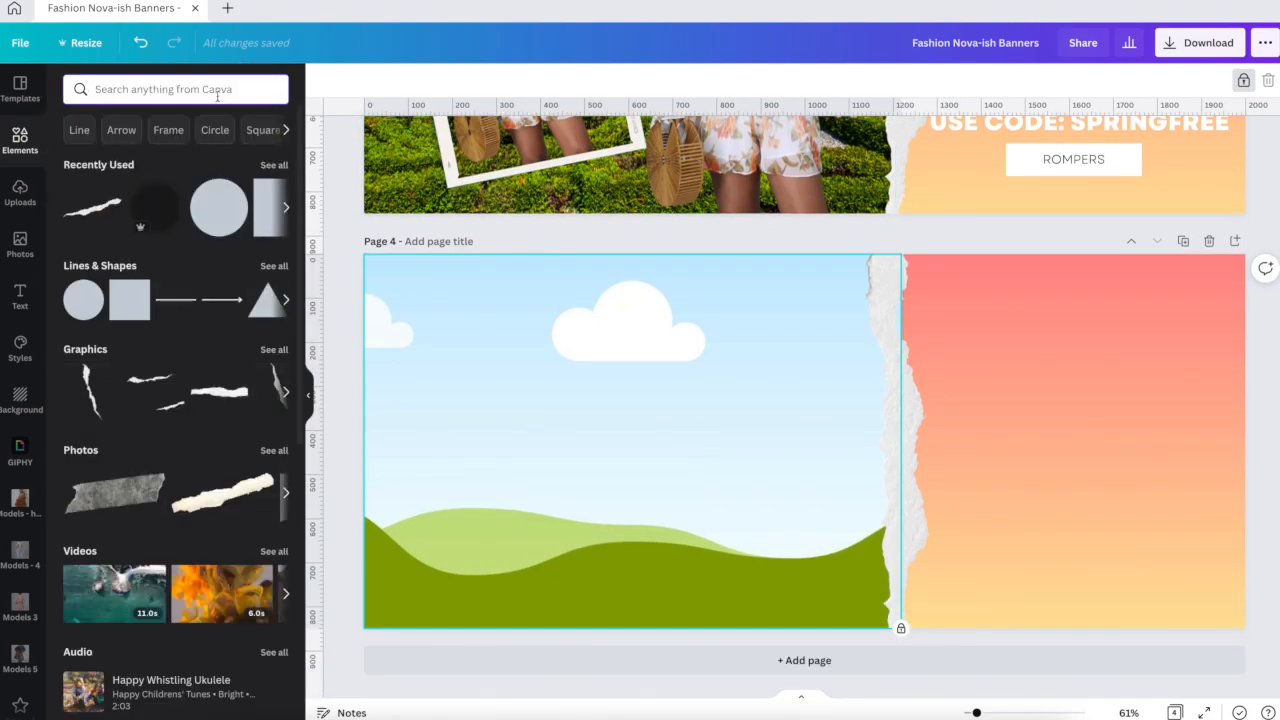
{"action": "scroll", "coordinate": [148, 308], "scroll_direction": "down", "scroll_amount": 5}
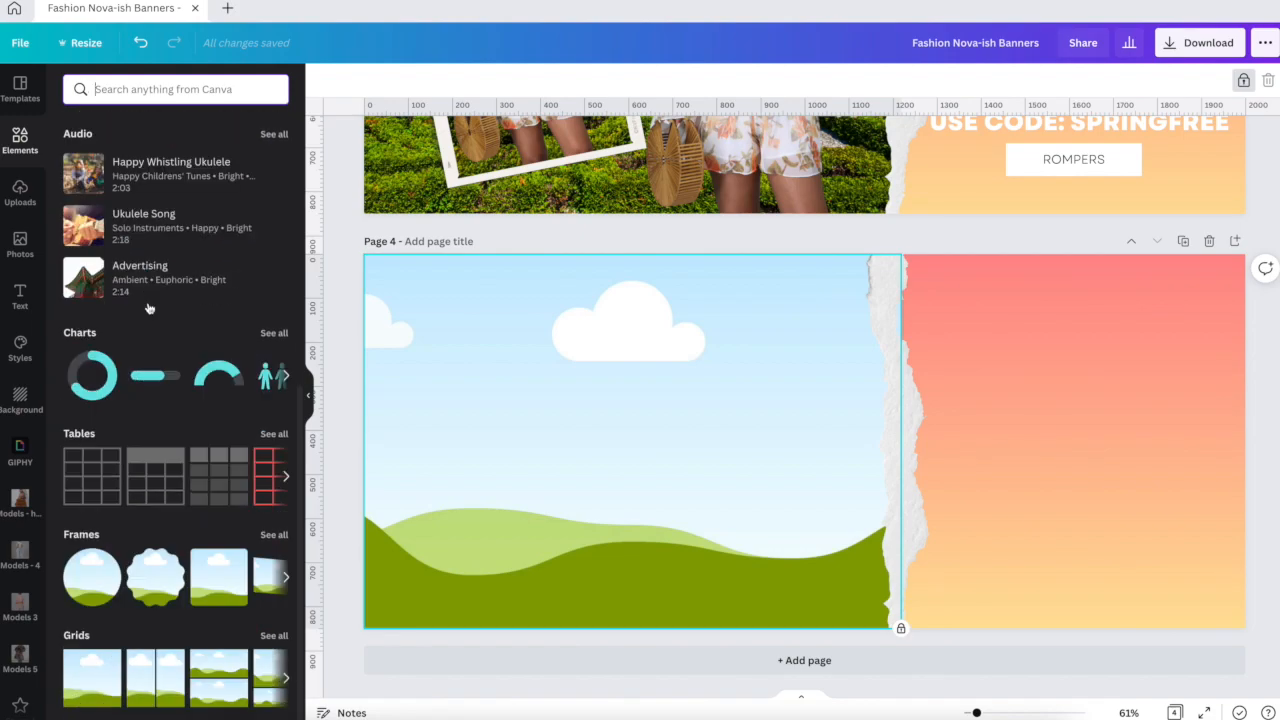
{"action": "left_click", "coordinate": [272, 534]}
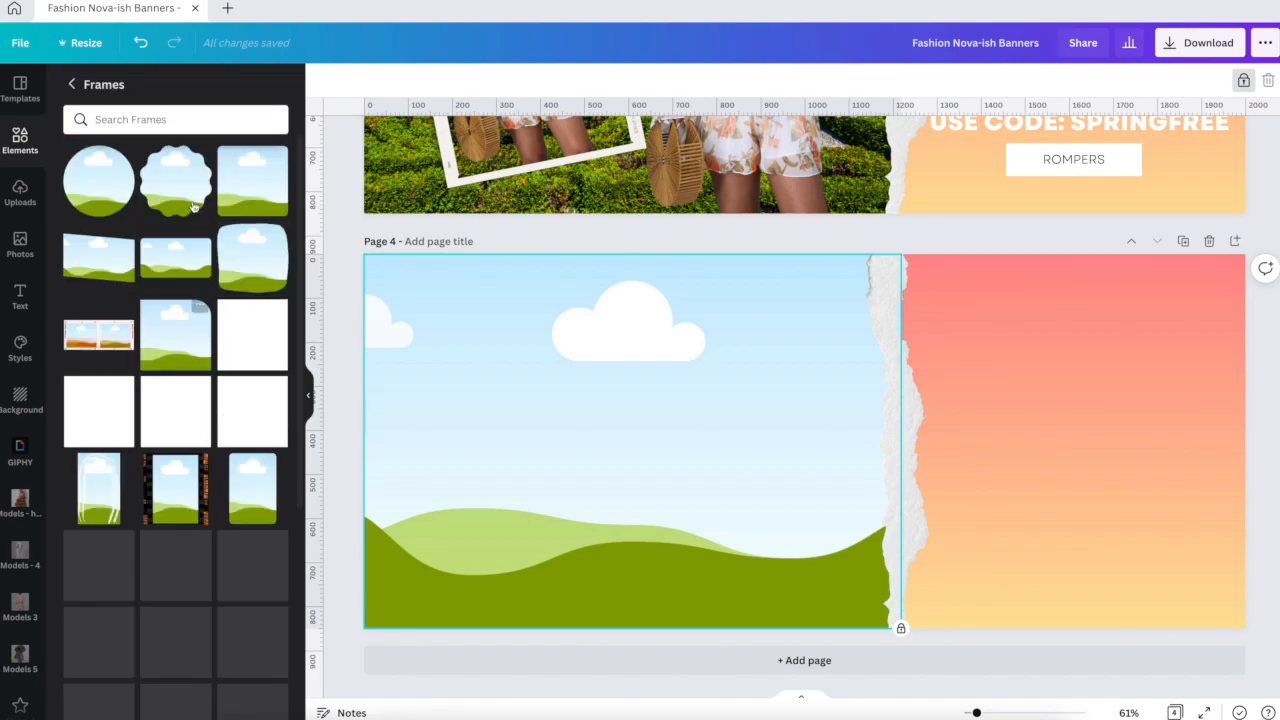
{"action": "left_click", "coordinate": [153, 114]}
{"action": "type", "text": "film"}
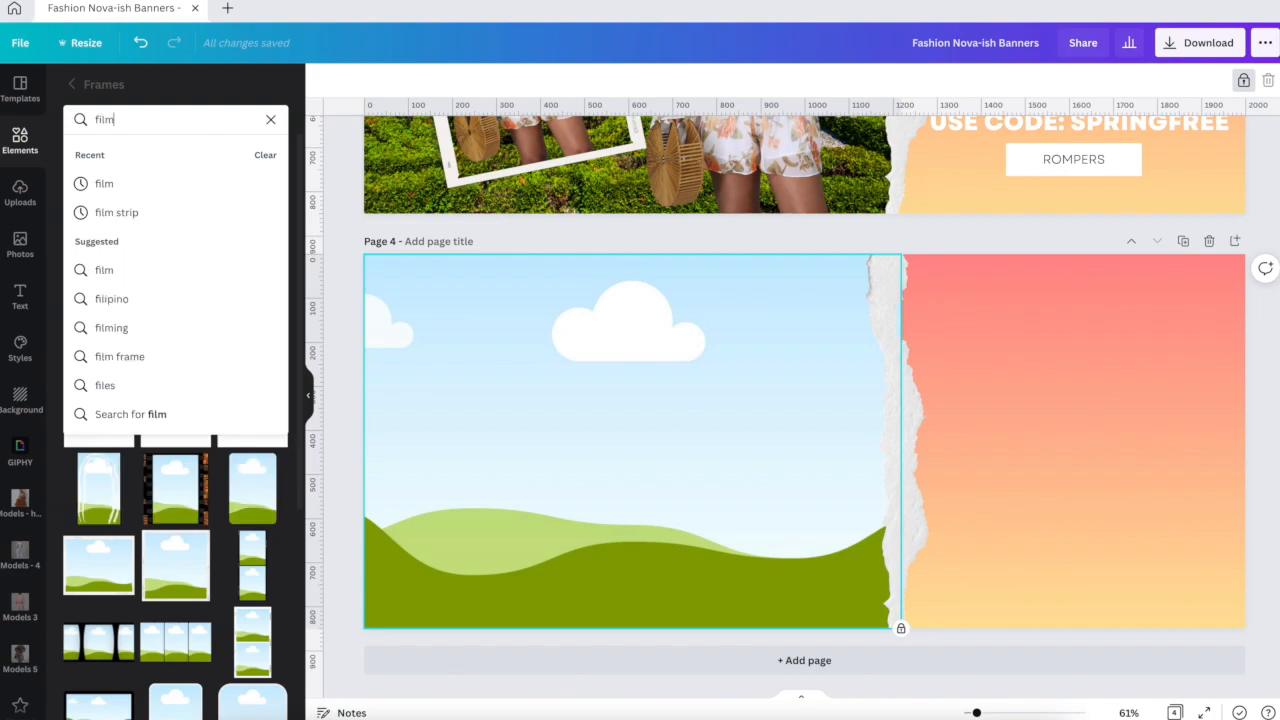
{"action": "key", "text": "Return"}
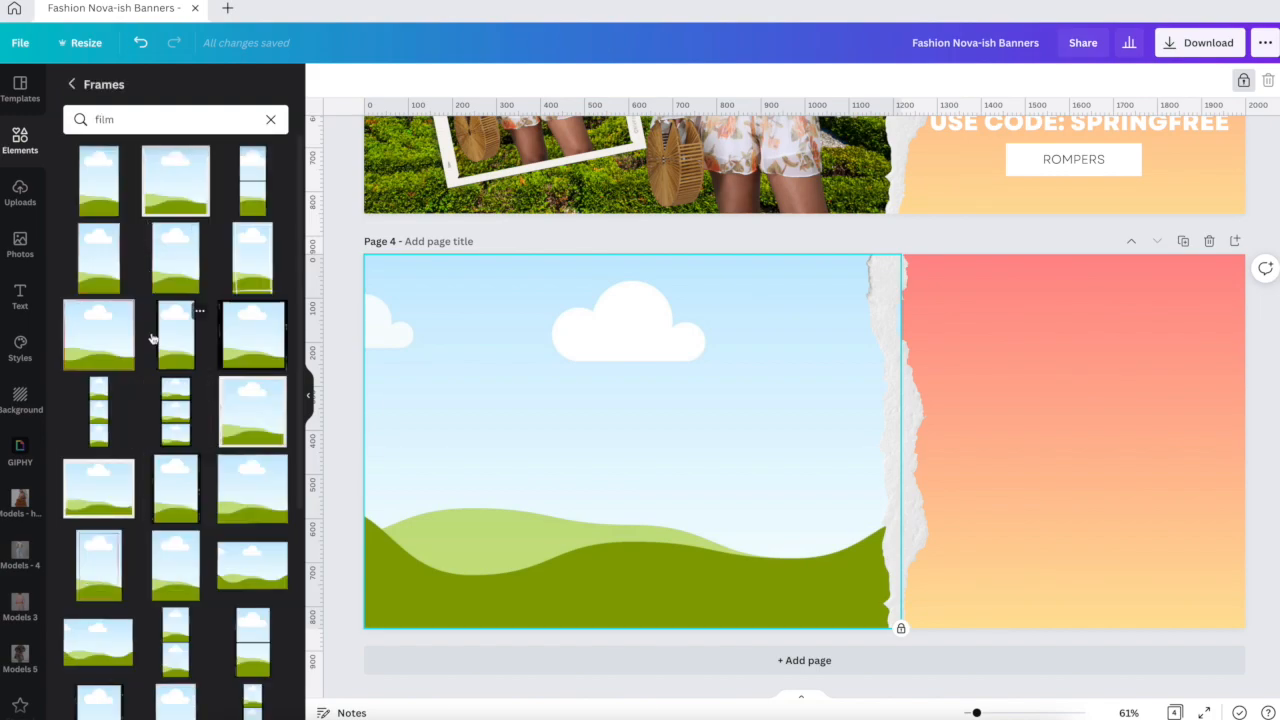
{"action": "scroll", "coordinate": [167, 374], "scroll_direction": "down", "scroll_amount": 5}
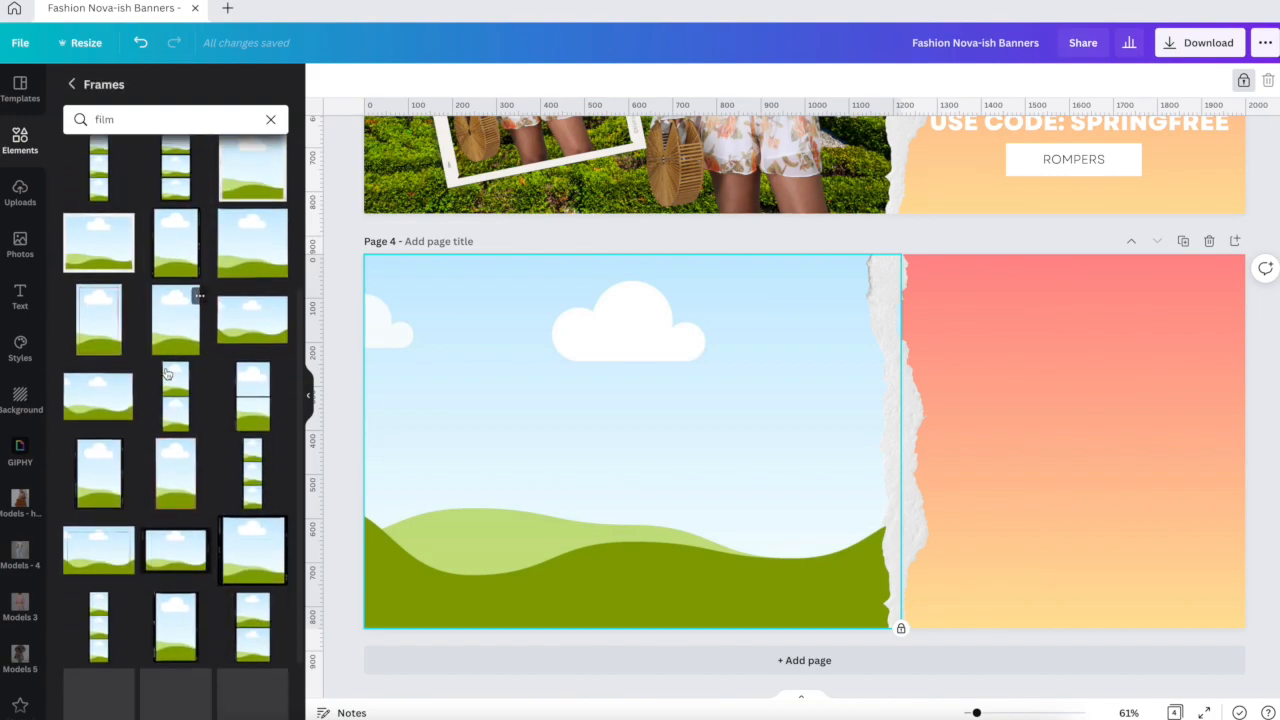
{"action": "scroll", "coordinate": [167, 374], "scroll_direction": "down", "scroll_amount": 3}
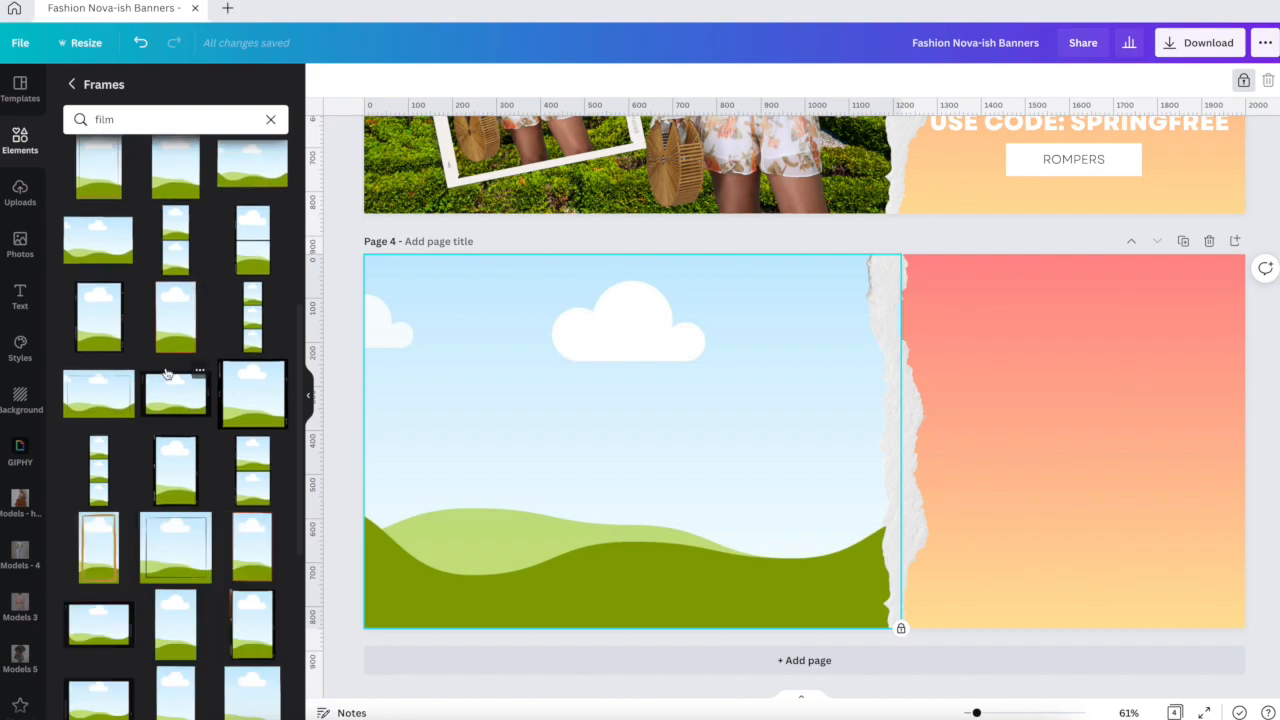
{"action": "scroll", "coordinate": [167, 374], "scroll_direction": "down", "scroll_amount": 5}
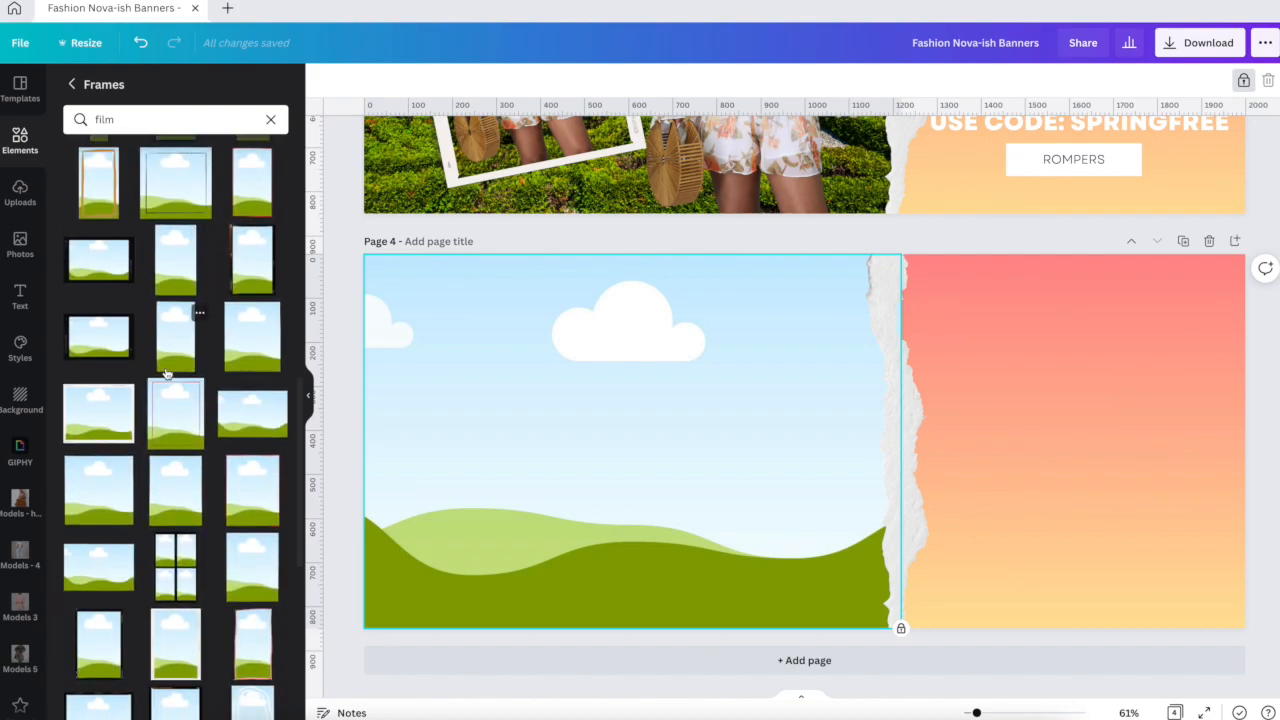
{"action": "left_click", "coordinate": [166, 522]}
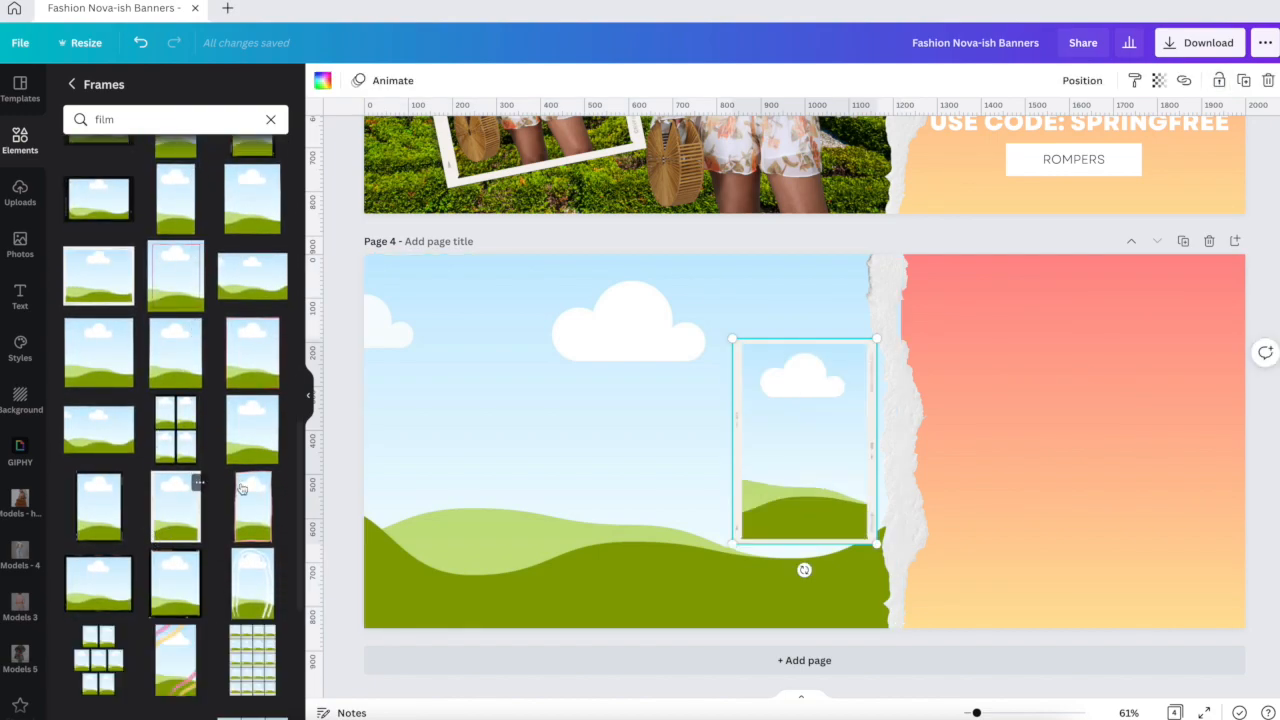
Step: Move the film frame onto page 4's photo grid, tilt it slightly counterclockwise, and enlarge it to match page 3's frame
{"action": "left_click_drag", "start_coordinate": [750, 428], "coordinate": [587, 408]}
{"action": "mouse_move", "coordinate": [632, 541]}
{"action": "left_mouse_down"}
{"action": "mouse_move", "coordinate": [663, 531]}
{"action": "mouse_move", "coordinate": [653, 540]}
{"action": "left_mouse_up"}
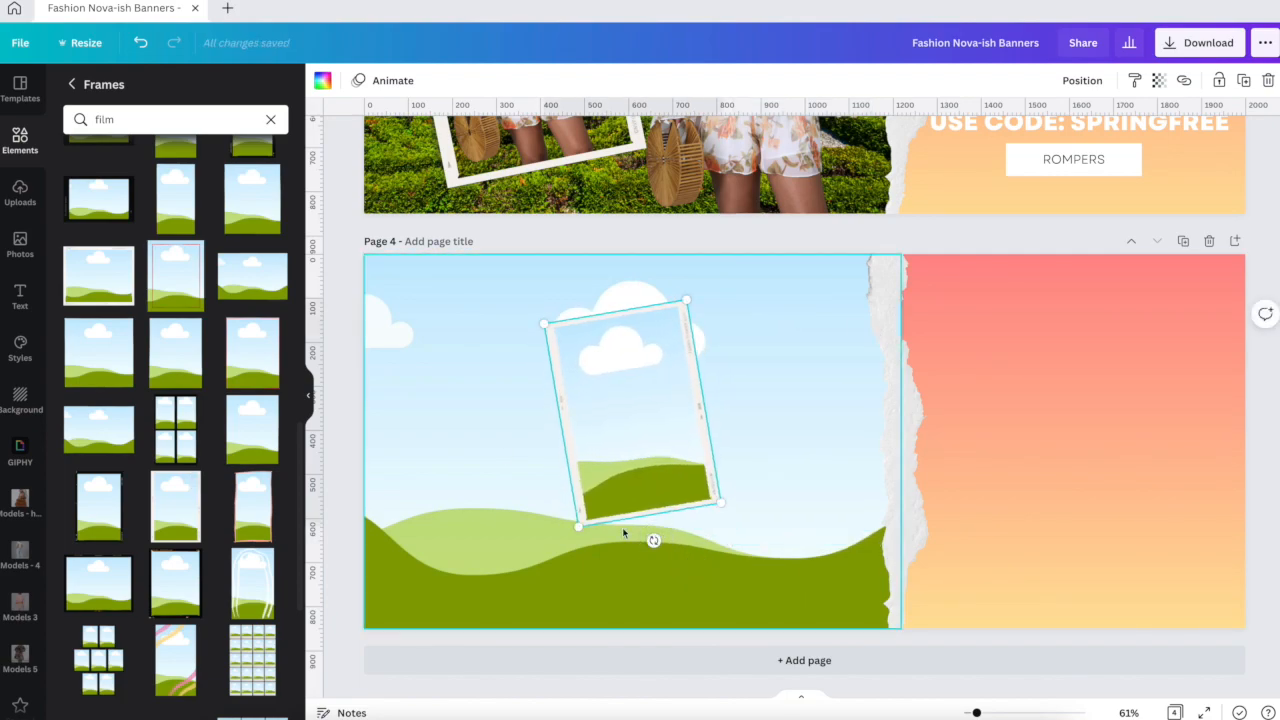
{"action": "left_click_drag", "start_coordinate": [579, 526], "coordinate": [545, 597]}
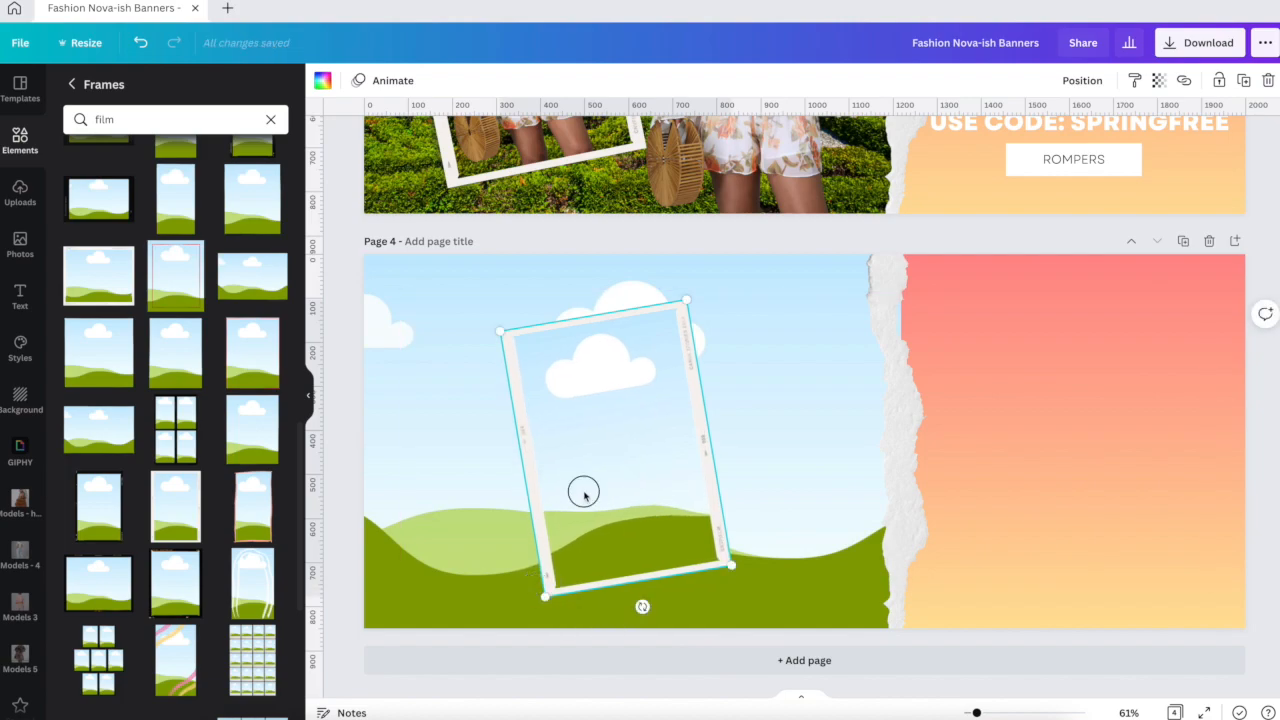
{"action": "scroll", "coordinate": [526, 484], "scroll_direction": "up", "scroll_amount": 3}
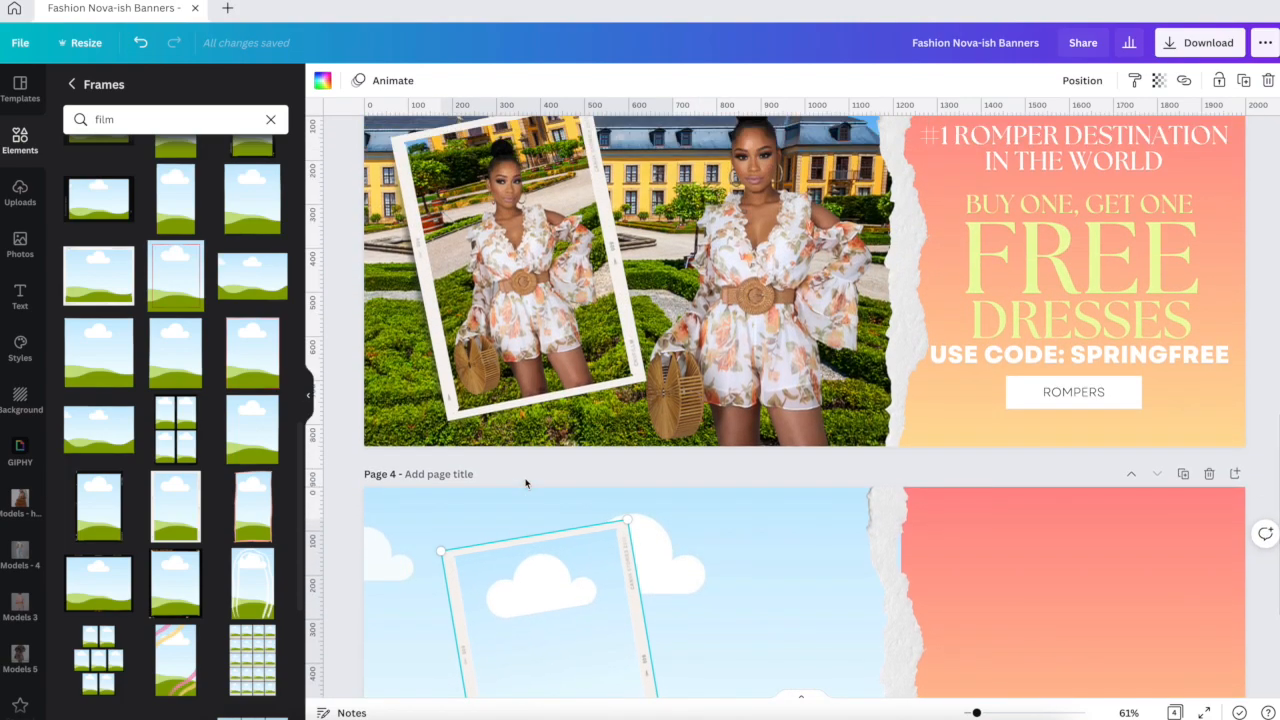
{"action": "scroll", "coordinate": [526, 484], "scroll_direction": "down", "scroll_amount": 2}
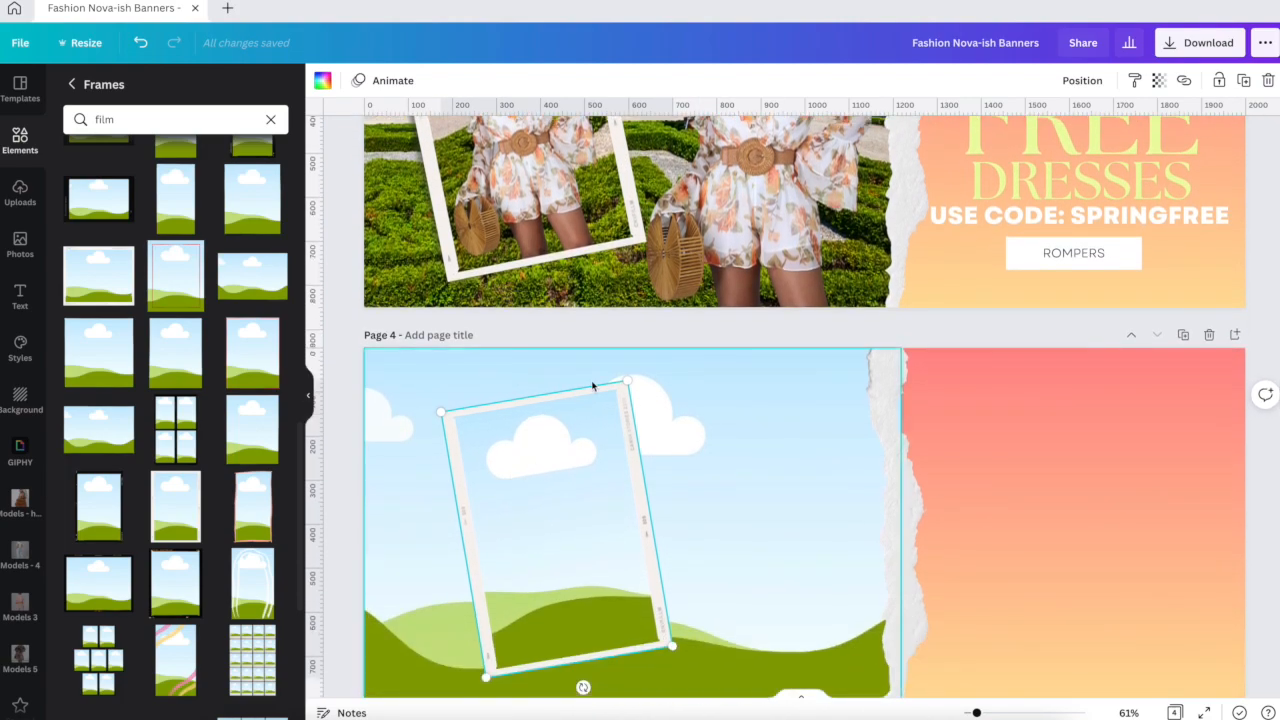
{"action": "left_click_drag", "start_coordinate": [624, 381], "coordinate": [632, 370]}
{"action": "scroll", "coordinate": [586, 486], "scroll_direction": "down", "scroll_amount": 1}
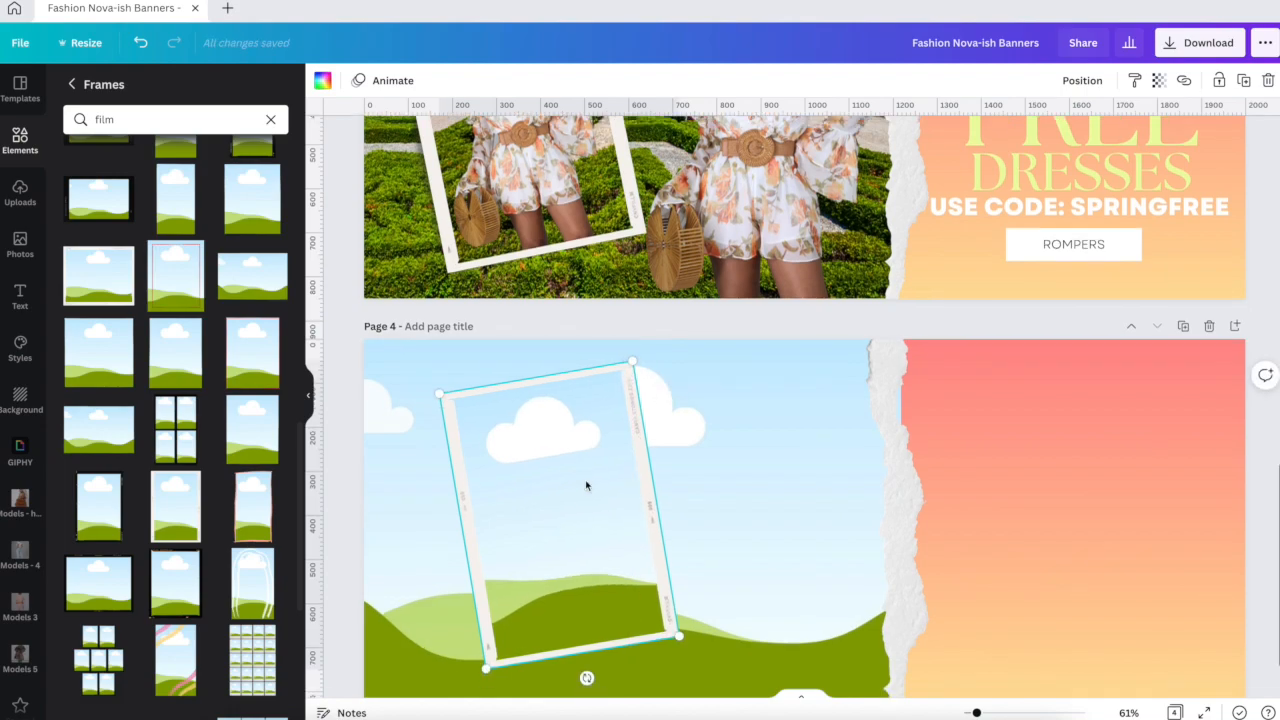
Step: Position the tilted film frame near the photo grid's left edge as on page 3, and lock it
{"action": "left_click_drag", "start_coordinate": [583, 480], "coordinate": [531, 503]}
{"action": "scroll", "coordinate": [556, 484], "scroll_direction": "up", "scroll_amount": 2}
{"action": "scroll", "coordinate": [557, 486], "scroll_direction": "down", "scroll_amount": 2}
{"action": "scroll", "coordinate": [531, 503], "scroll_direction": "up", "scroll_amount": 2}
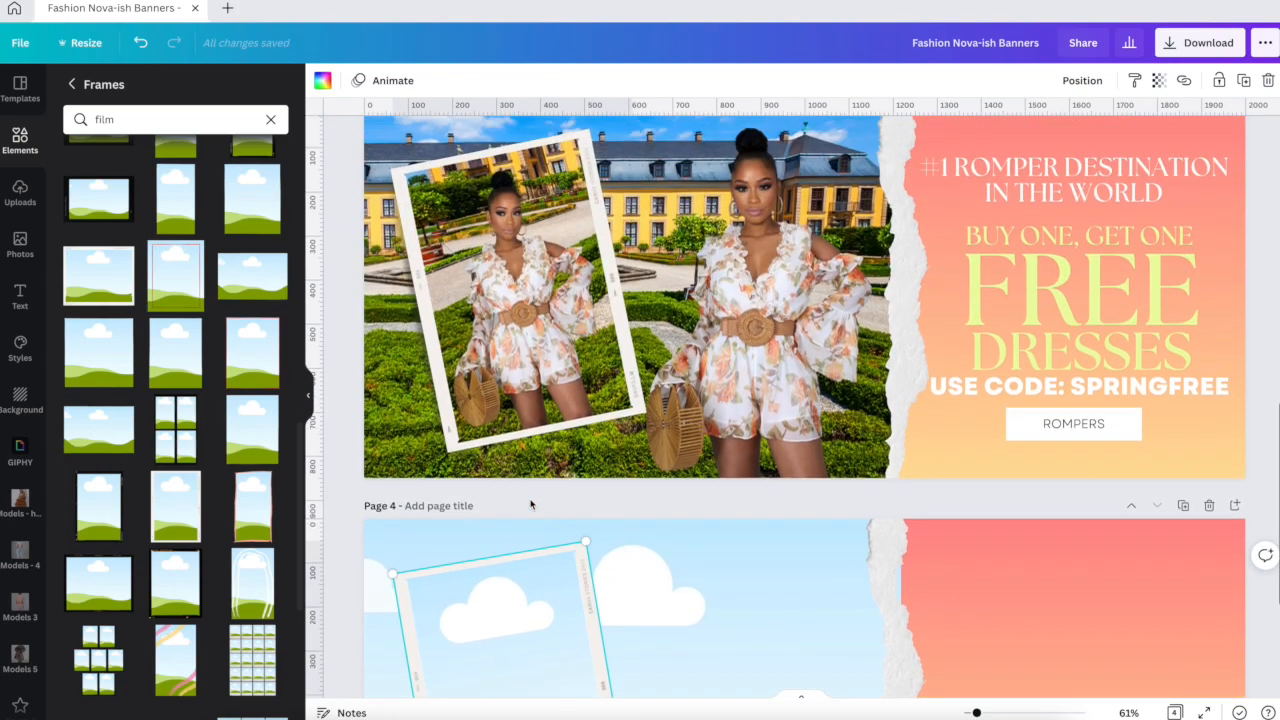
{"action": "scroll", "coordinate": [531, 504], "scroll_direction": "down", "scroll_amount": 3}
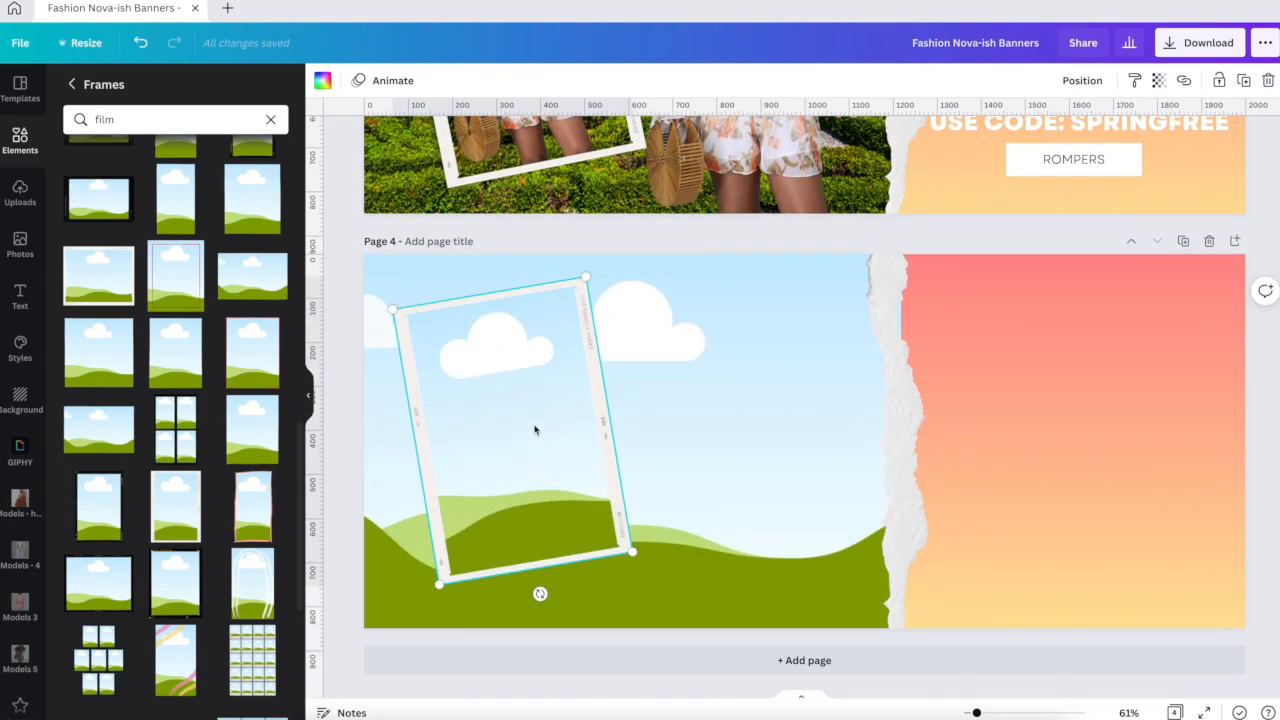
{"action": "left_click", "coordinate": [1218, 84]}
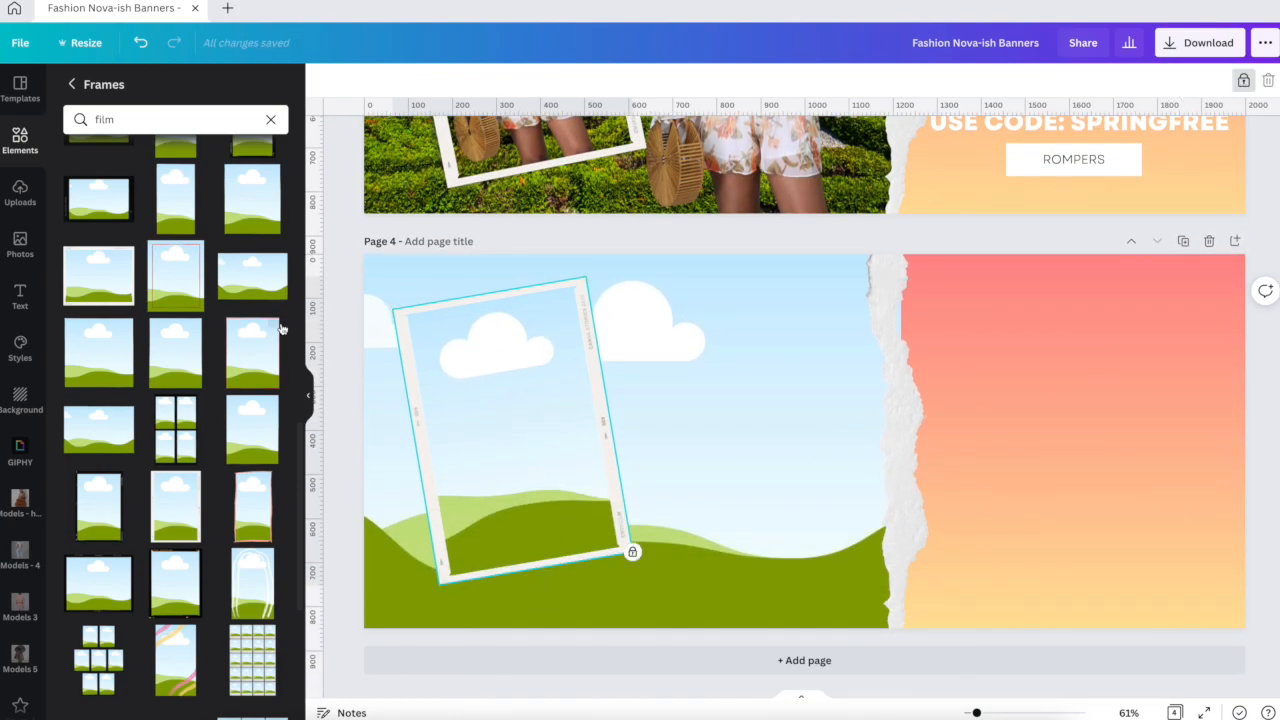
Step: Add the recently used dark shadow graphic to page 4 and place it over the film frame
{"action": "left_click", "coordinate": [270, 119]}
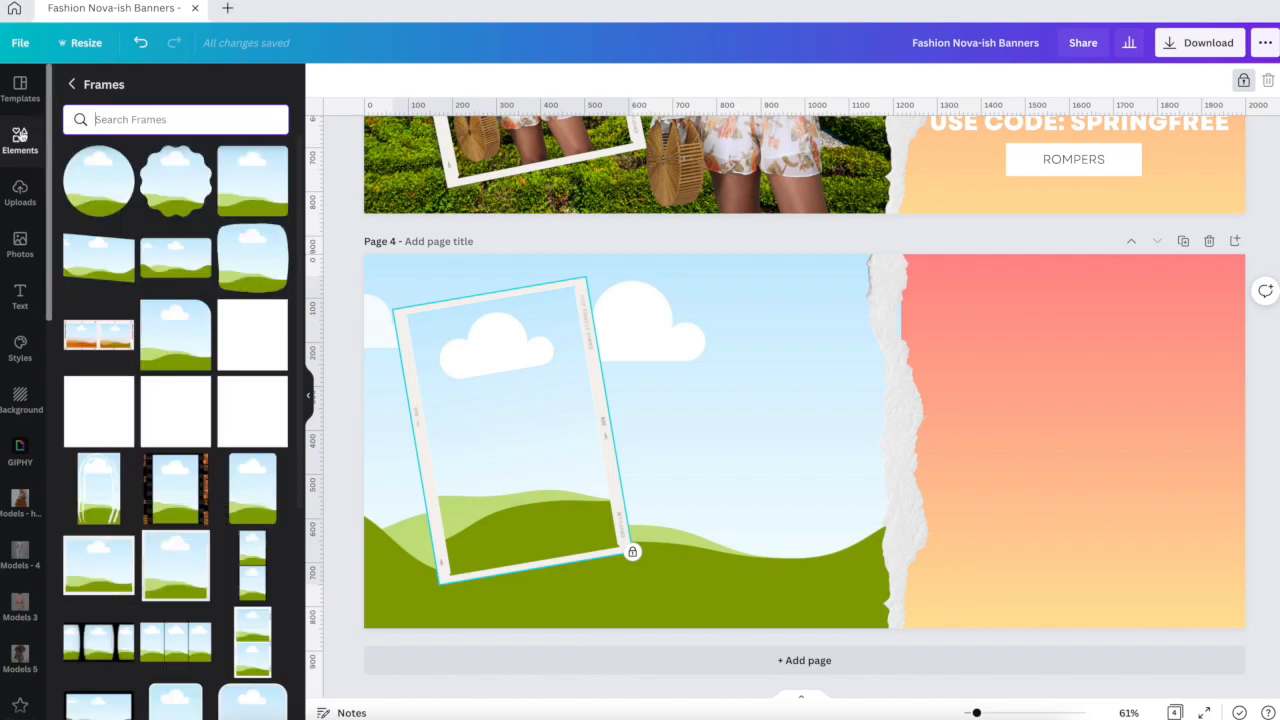
{"action": "left_click", "coordinate": [72, 84]}
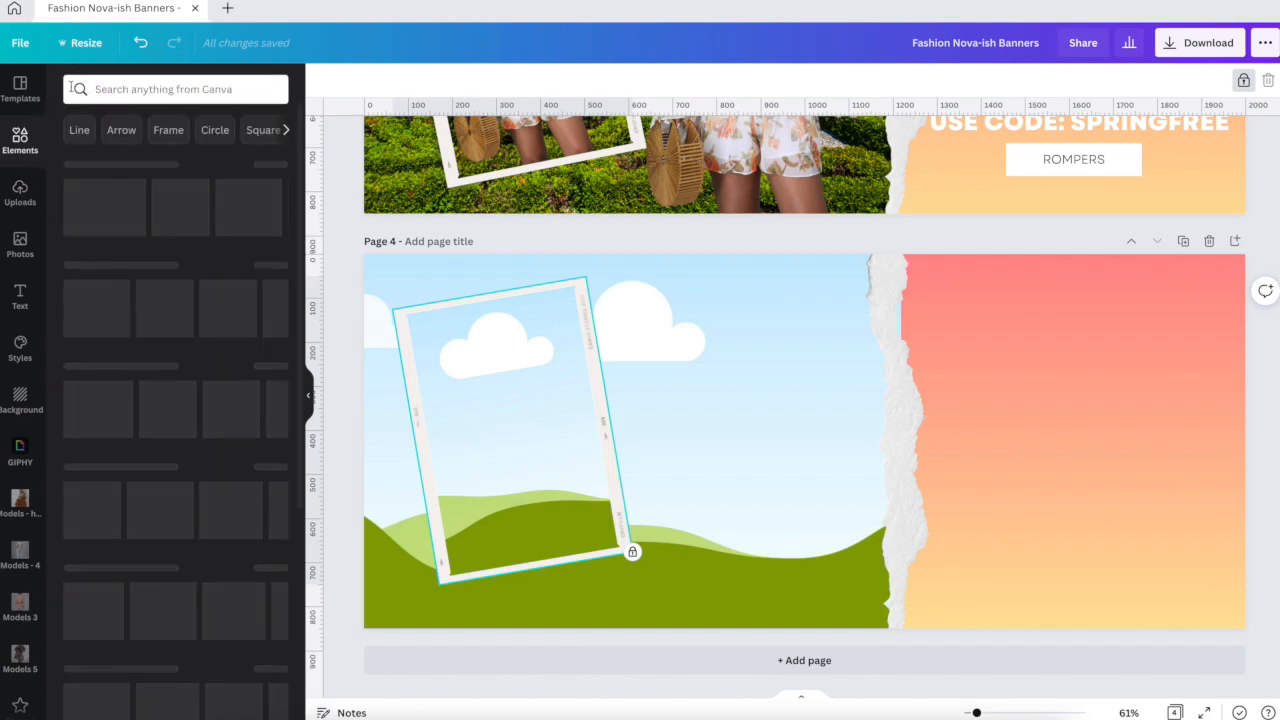
{"action": "scroll", "coordinate": [184, 195], "scroll_direction": "right", "scroll_amount": 5}
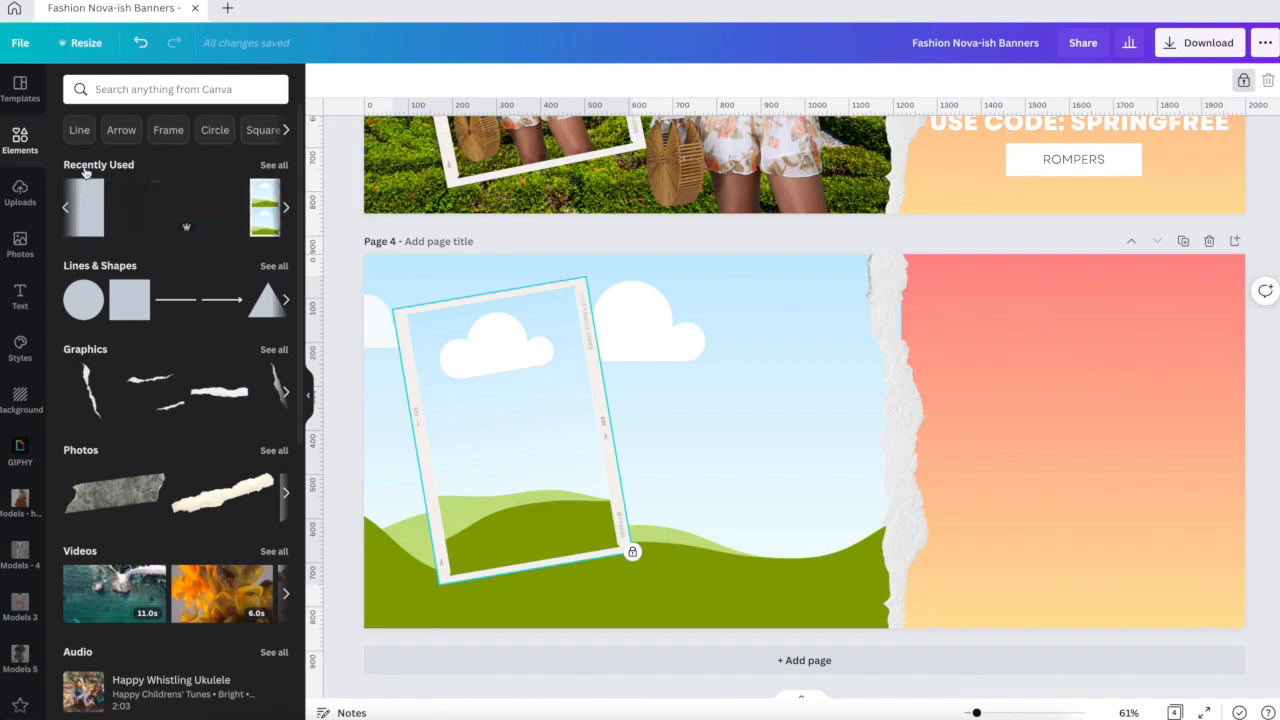
{"action": "left_click", "coordinate": [136, 210]}
{"action": "left_click_drag", "start_coordinate": [774, 346], "coordinate": [500, 362]}
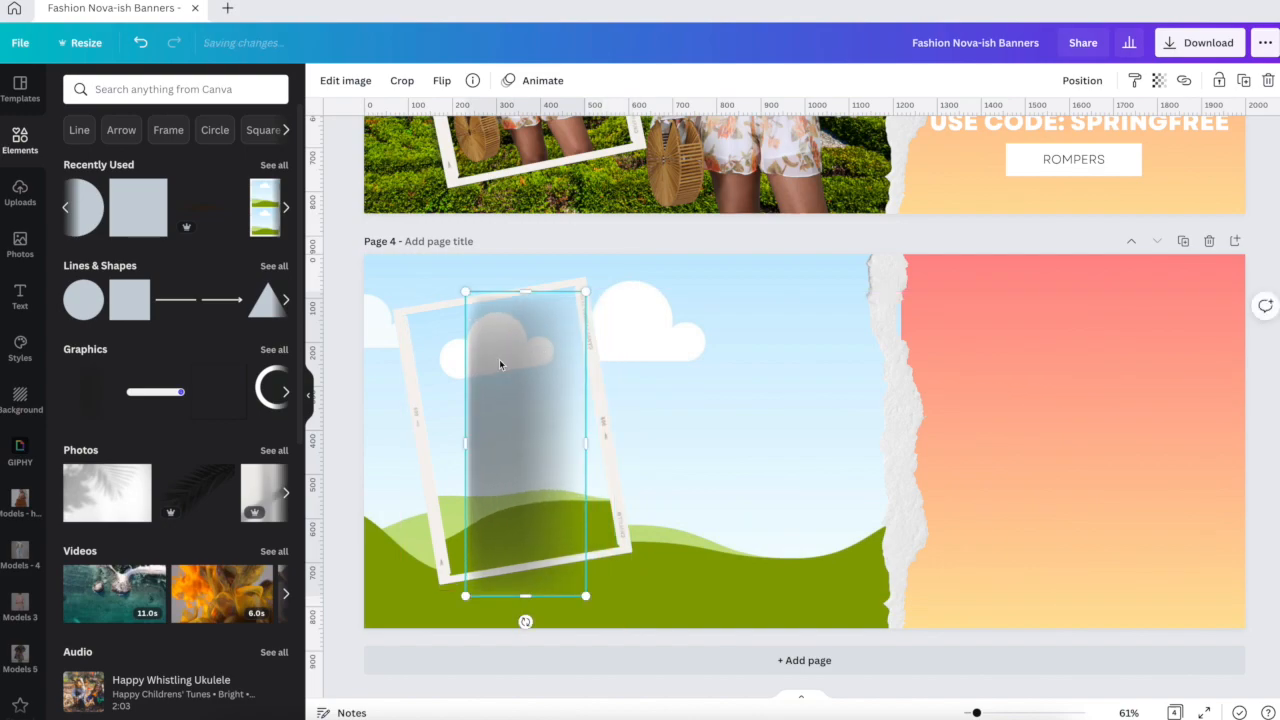
Step: Rotate the shadow to about -9°, shrink it slightly, and align it with the film frame's left edge
{"action": "left_click_drag", "start_coordinate": [523, 617], "coordinate": [556, 614]}
{"action": "left_click_drag", "start_coordinate": [614, 583], "coordinate": [590, 548]}
{"action": "left_click_drag", "start_coordinate": [513, 444], "coordinate": [466, 468]}
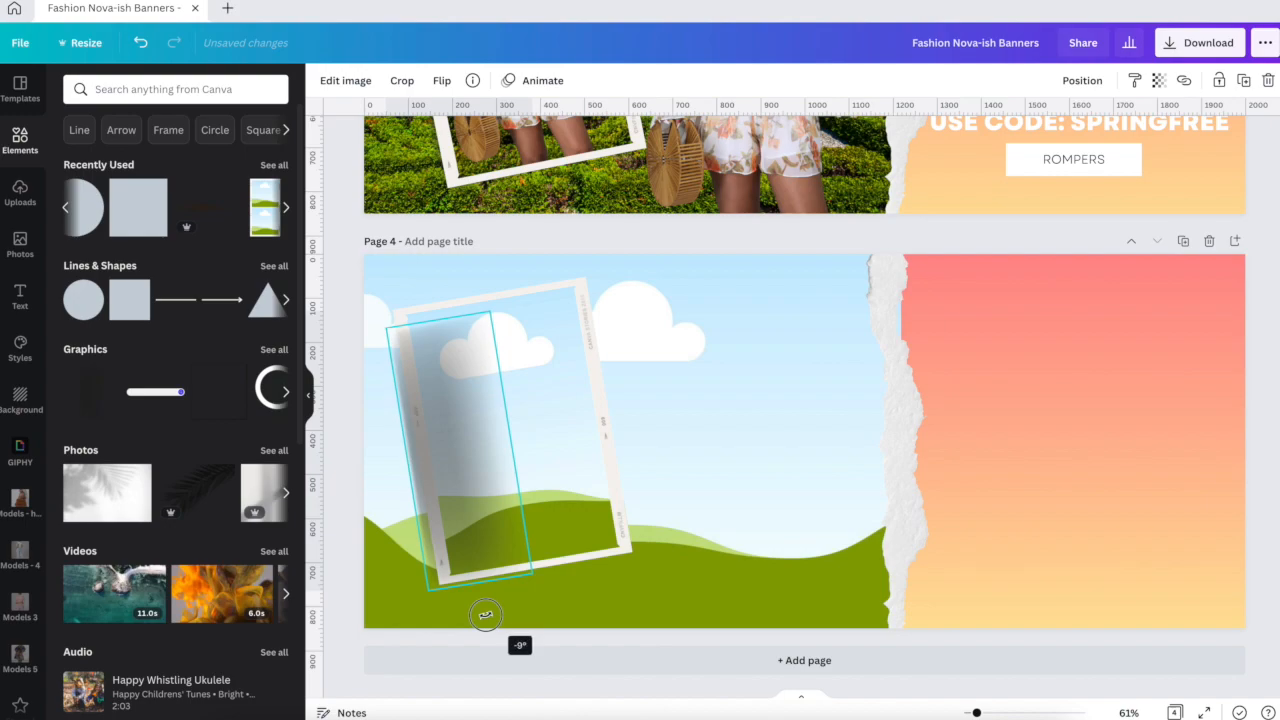
Step: Send the shadow behind the film frame, then resize and nudge it so a soft edge shows along the frame's left side
{"action": "left_click", "coordinate": [1065, 84]}
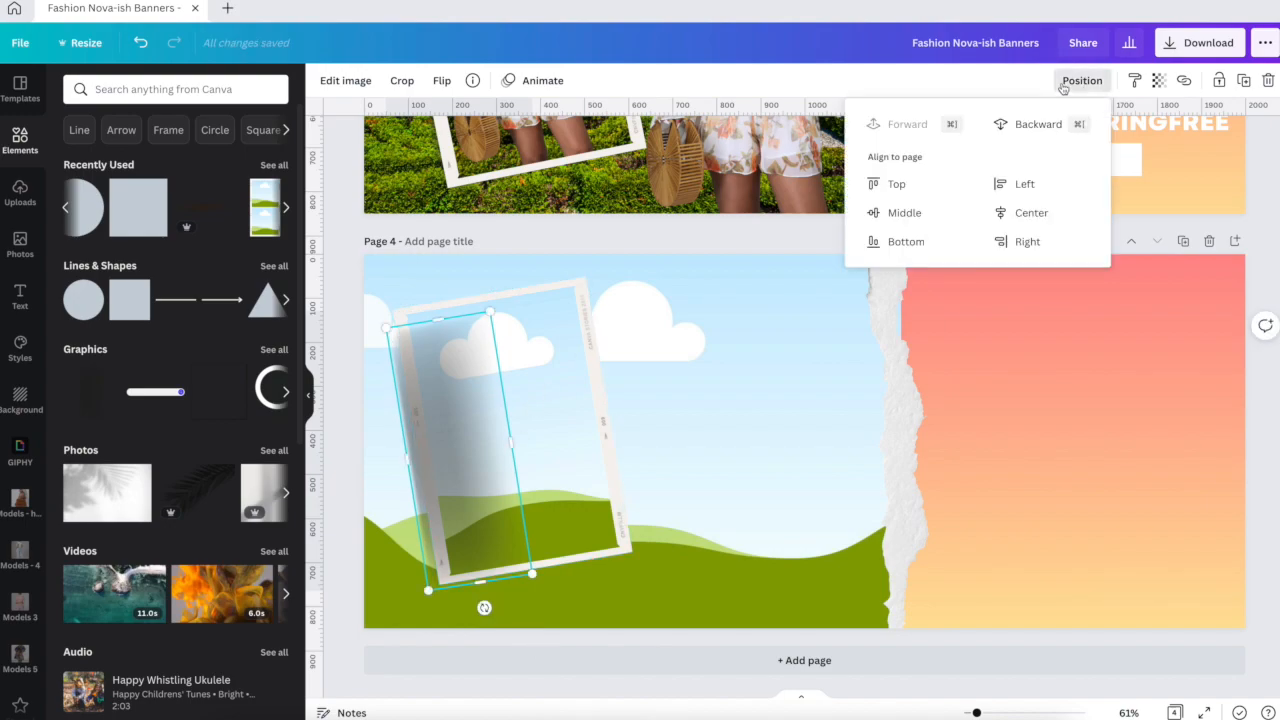
{"action": "left_click", "coordinate": [1028, 124]}
{"action": "left_click", "coordinate": [453, 427]}
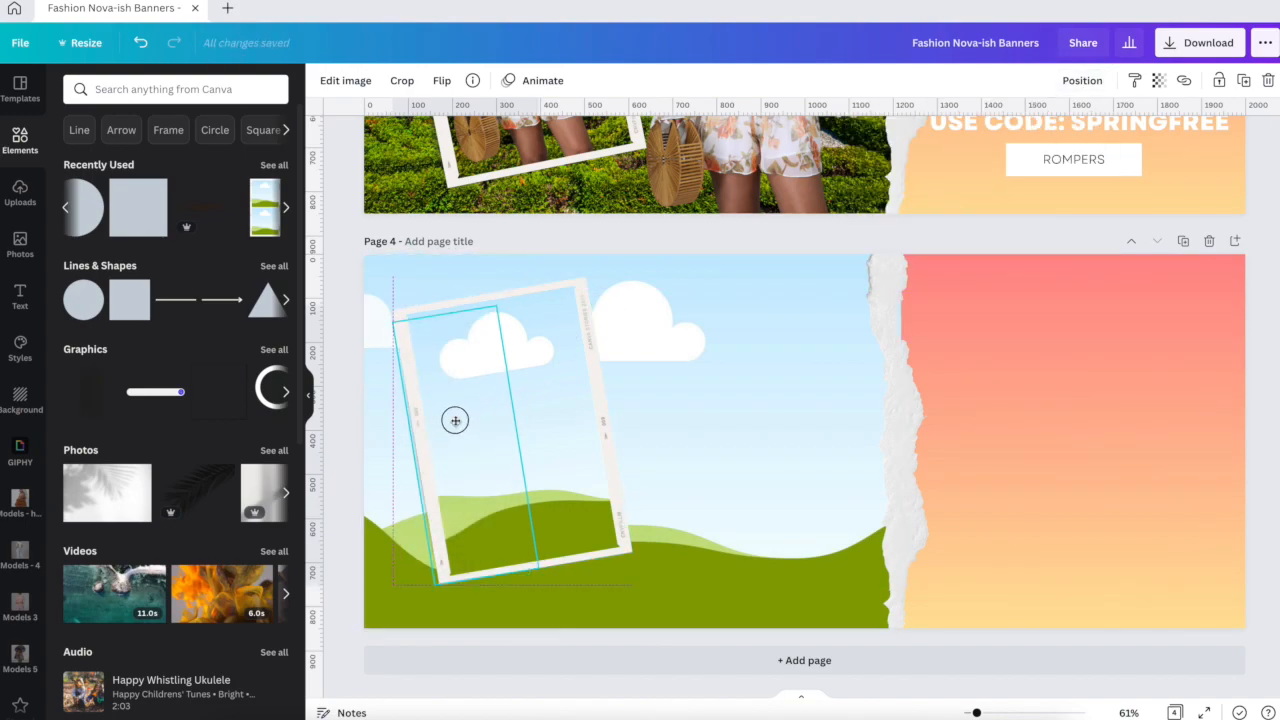
{"action": "left_click_drag", "start_coordinate": [488, 305], "coordinate": [491, 292]}
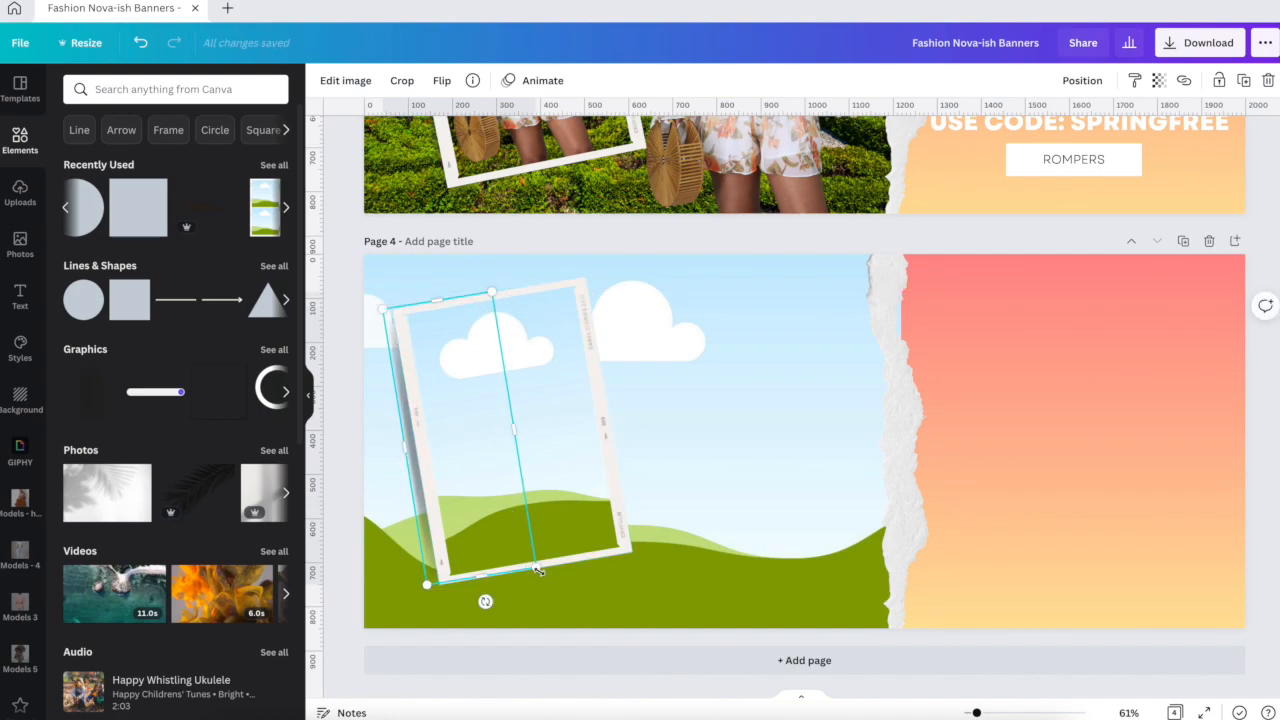
{"action": "left_click_drag", "start_coordinate": [537, 568], "coordinate": [539, 570]}
{"action": "key", "text": "Right"}
{"action": "key", "text": "Right"}
{"action": "key", "text": "Right"}
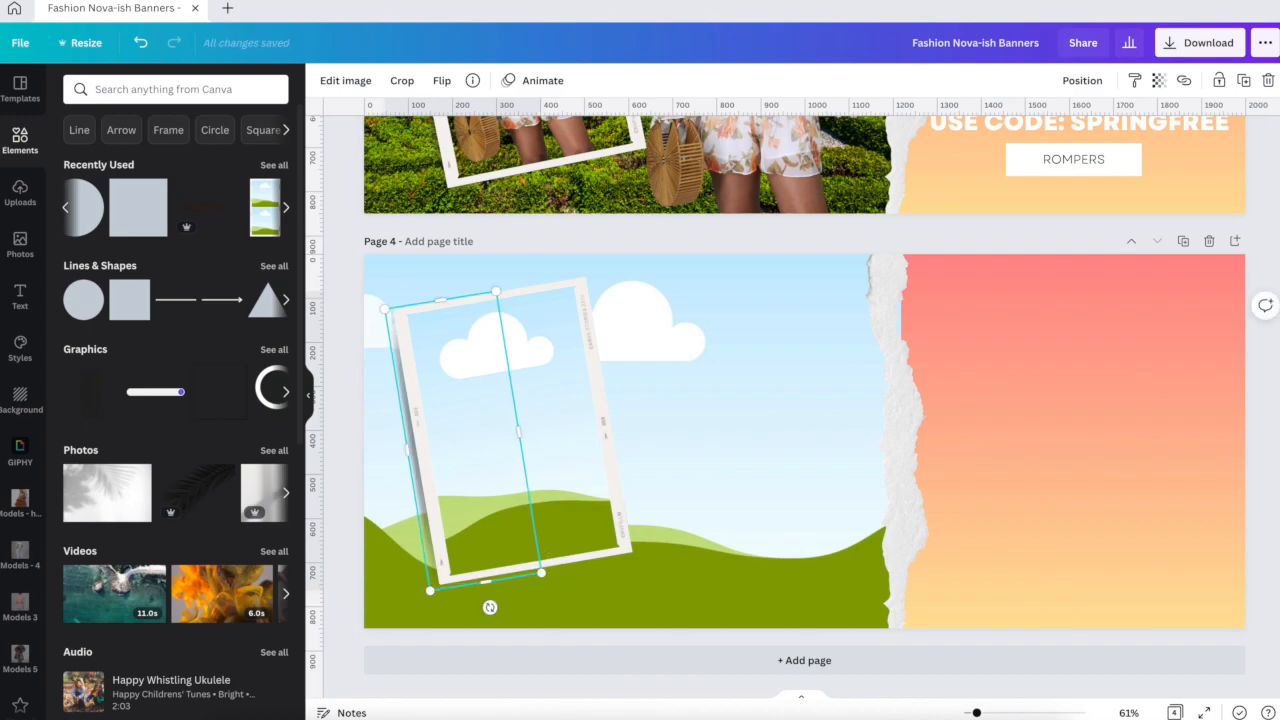
{"action": "left_click", "coordinate": [776, 438]}
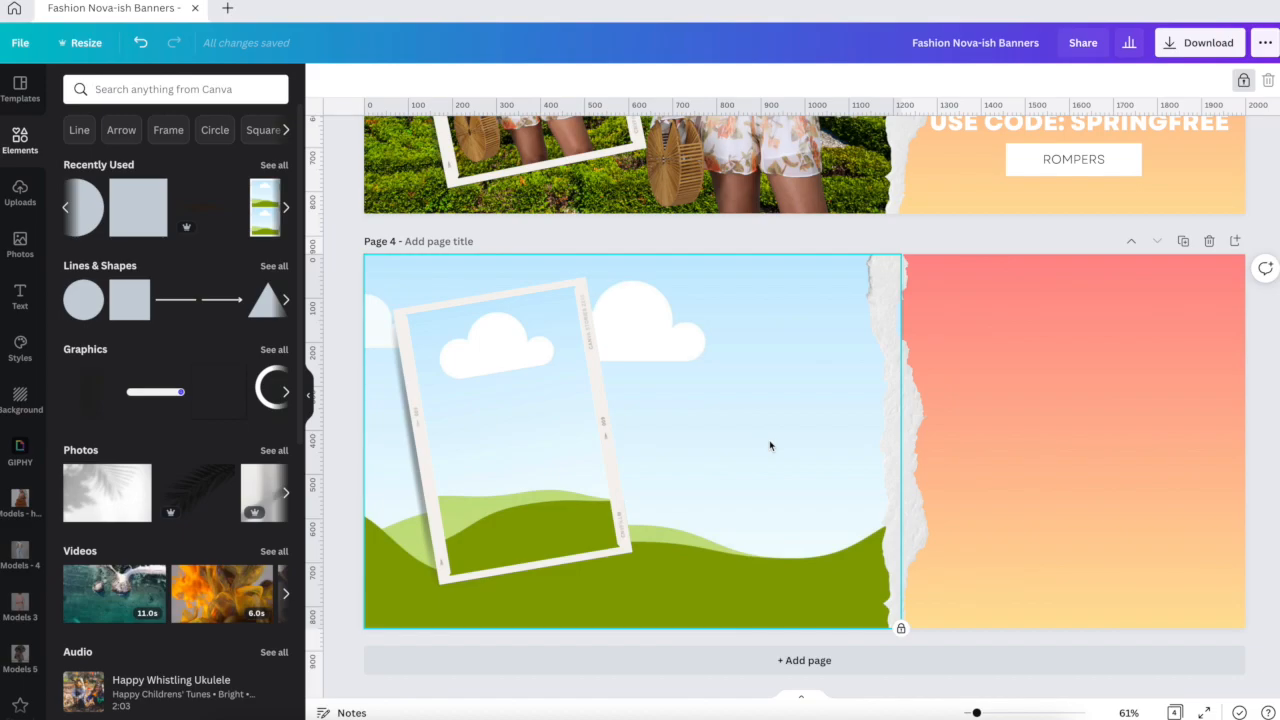
Step: Copy the "#1 ROMPER DESTINATION IN THE WORLD" heading from page 3 onto page 4
{"action": "scroll", "coordinate": [770, 445], "scroll_direction": "up", "scroll_amount": 5}
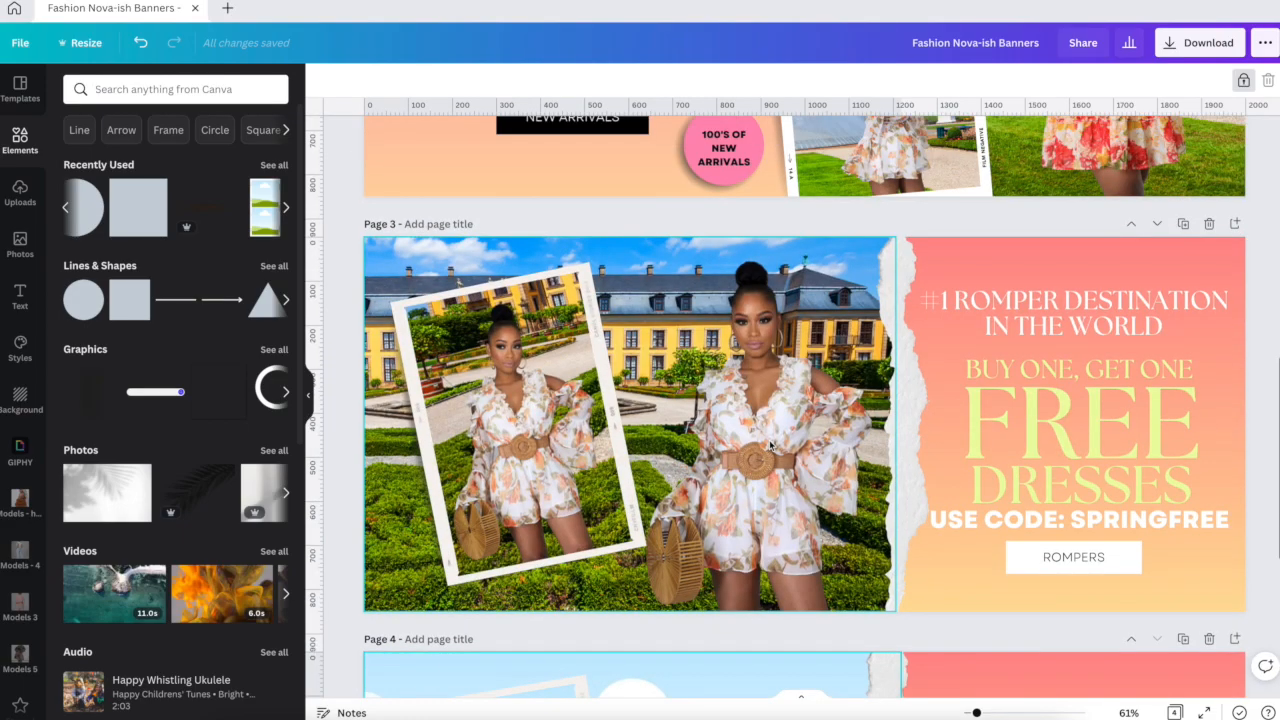
{"action": "scroll", "coordinate": [770, 445], "scroll_direction": "up", "scroll_amount": 1}
{"action": "scroll", "coordinate": [770, 445], "scroll_direction": "down", "scroll_amount": 4}
{"action": "scroll", "coordinate": [770, 445], "scroll_direction": "up", "scroll_amount": 2}
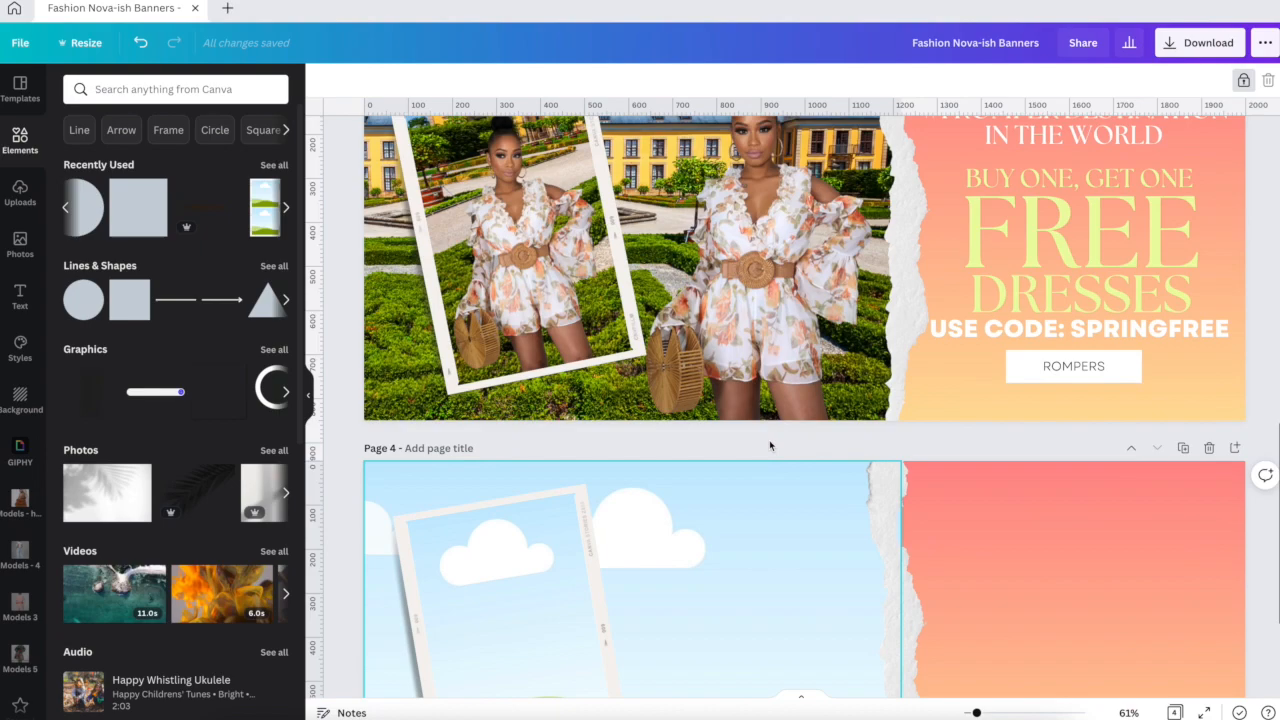
{"action": "scroll", "coordinate": [770, 445], "scroll_direction": "up", "scroll_amount": 1}
{"action": "left_click", "coordinate": [1029, 194]}
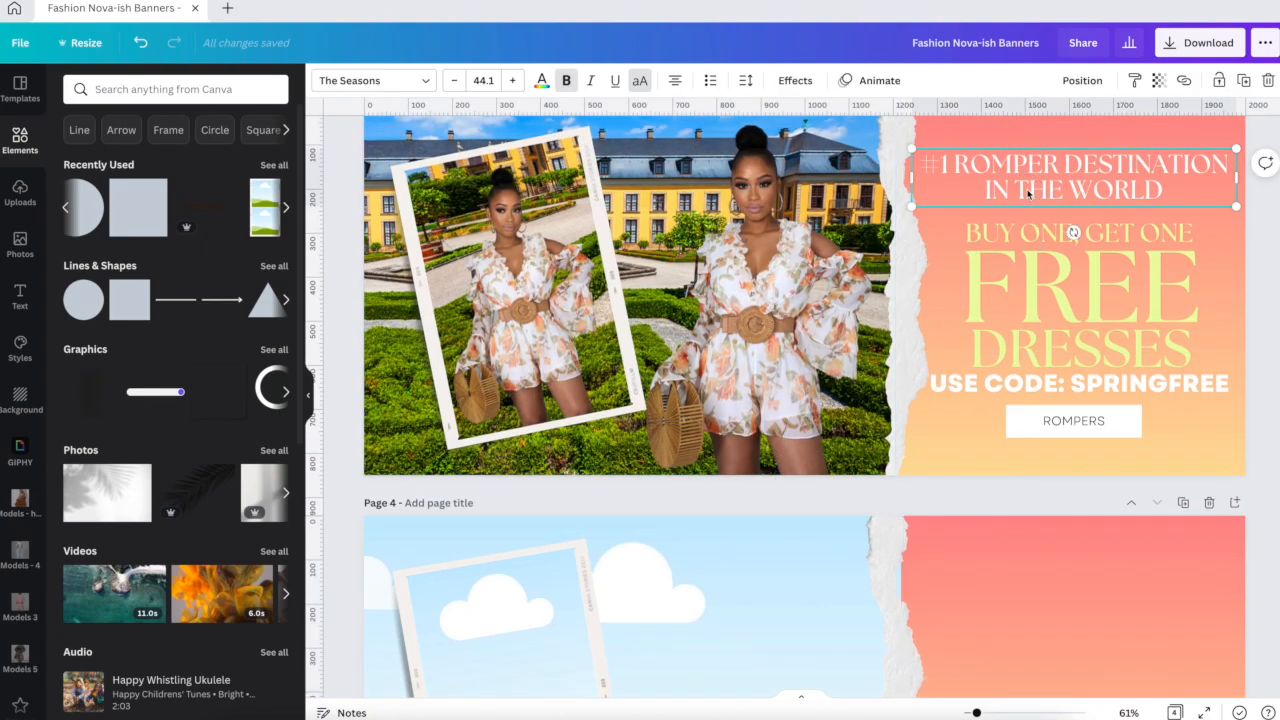
{"action": "scroll", "coordinate": [1029, 194], "scroll_direction": "down", "scroll_amount": 5}
{"action": "key", "text": "ctrl+v"}
Step: Undo the accidental shift of page 3's coral gradient and lock the gradient in place behind the sale text
{"action": "scroll", "coordinate": [1004, 318], "scroll_direction": "up", "scroll_amount": 5}
{"action": "left_click", "coordinate": [998, 292]}
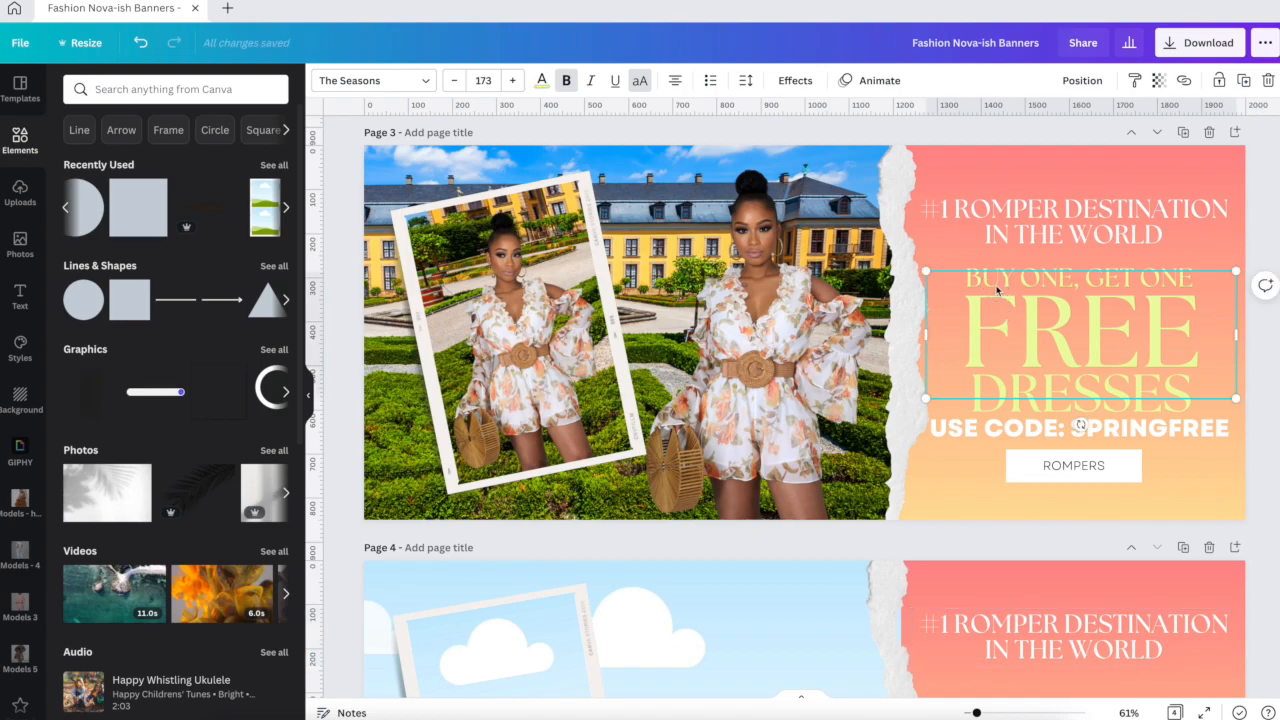
{"action": "left_click", "coordinate": [978, 273]}
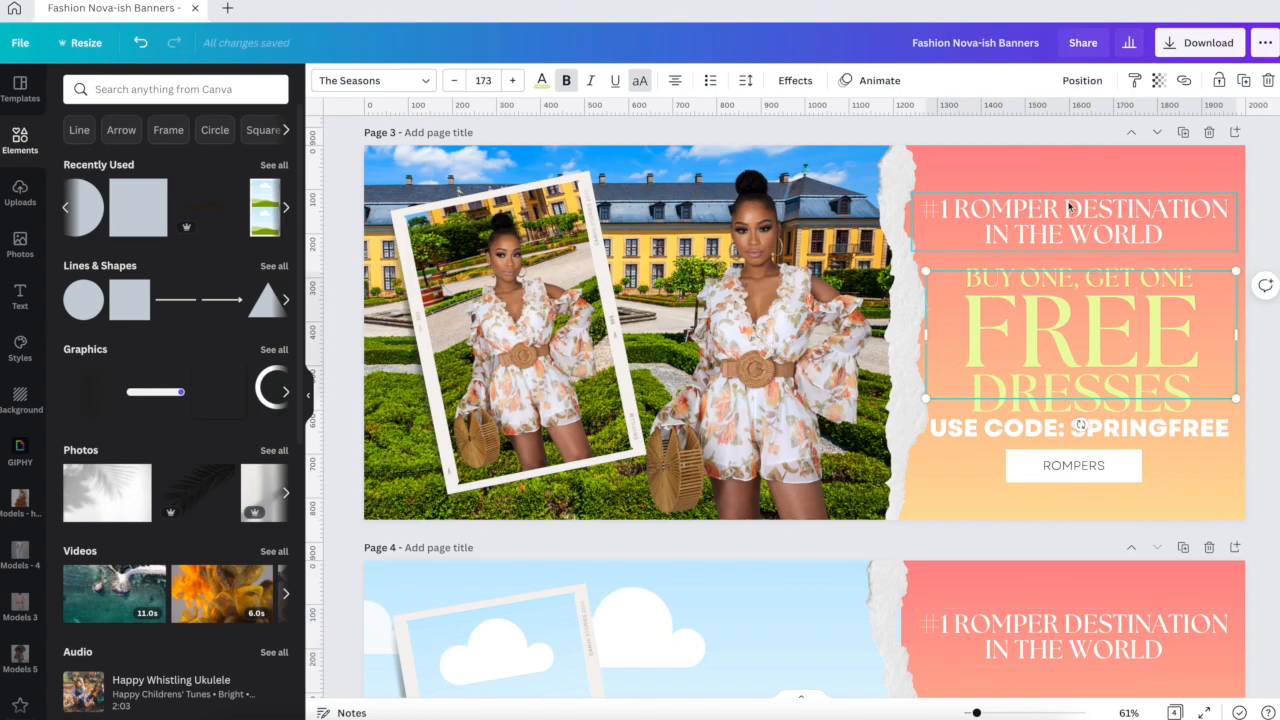
{"action": "left_click", "coordinate": [1034, 156]}
{"action": "left_click_drag", "start_coordinate": [1033, 157], "coordinate": [1123, 437]}
{"action": "key", "text": "ctrl+z"}
{"action": "left_click", "coordinate": [1219, 80]}
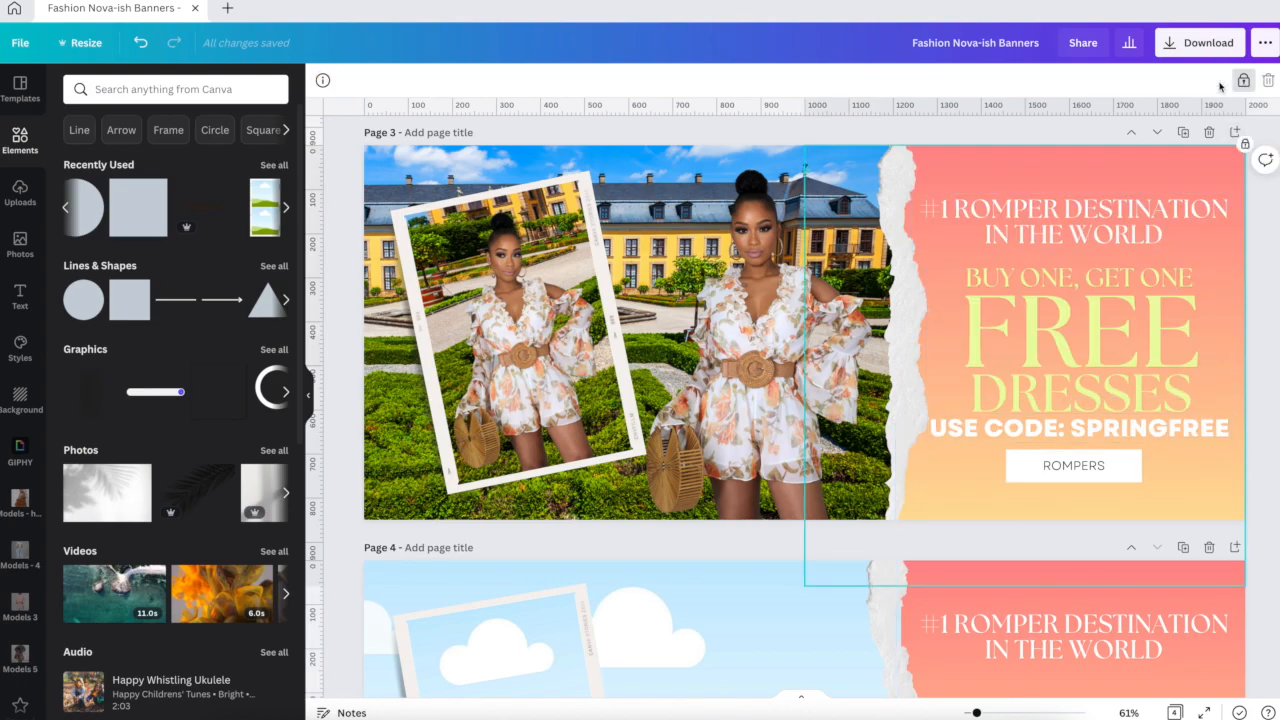
Step: Copy page 3's heading, offer text, promo code line and ROMPERS button together onto page 4
{"action": "left_click_drag", "start_coordinate": [996, 170], "coordinate": [1164, 515]}
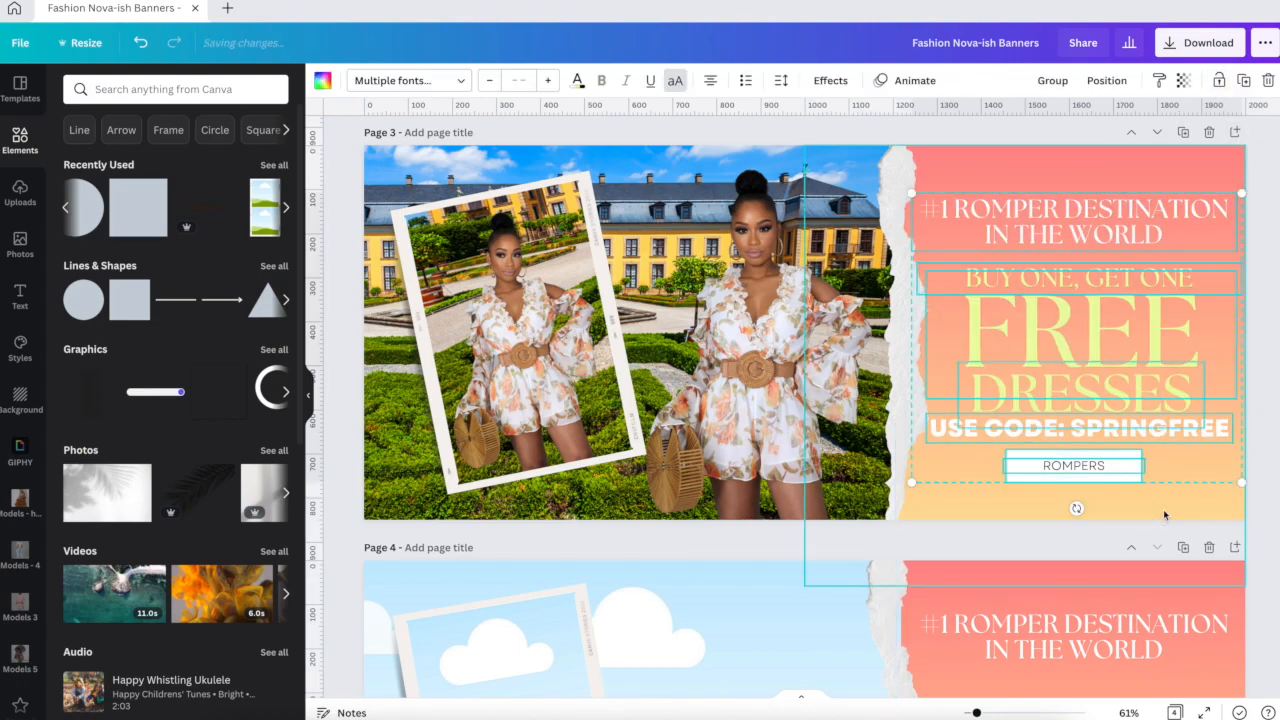
{"action": "key", "text": "ctrl+c"}
{"action": "scroll", "coordinate": [1163, 509], "scroll_direction": "down", "scroll_amount": 3}
{"action": "key", "text": "ctrl+v"}
Step: Move the pasted text block lower on page 4 and delete the separate heading copy above it
{"action": "left_click_drag", "start_coordinate": [1135, 511], "coordinate": [1115, 604]}
{"action": "left_click", "coordinate": [1102, 348]}
{"action": "key", "text": "Delete"}
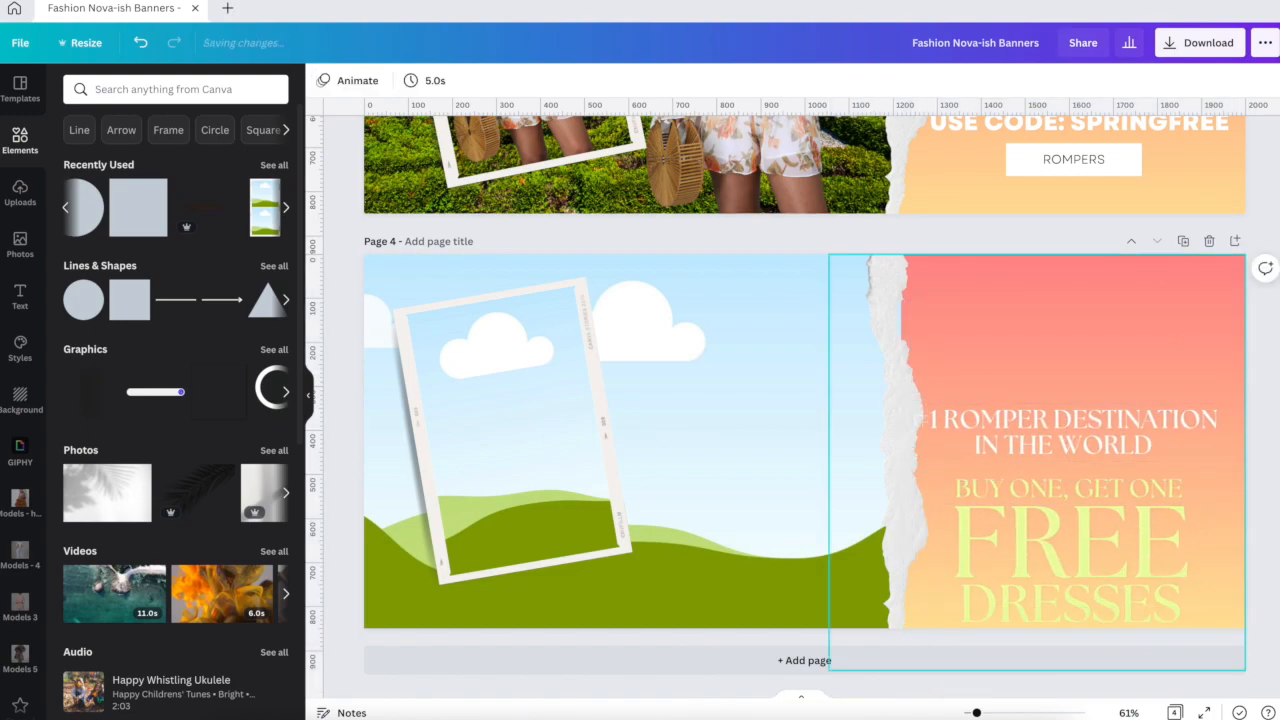
Step: Undo the heading deletion and the incomplete text paste on page 4
{"action": "key", "text": "ctrl+z"}
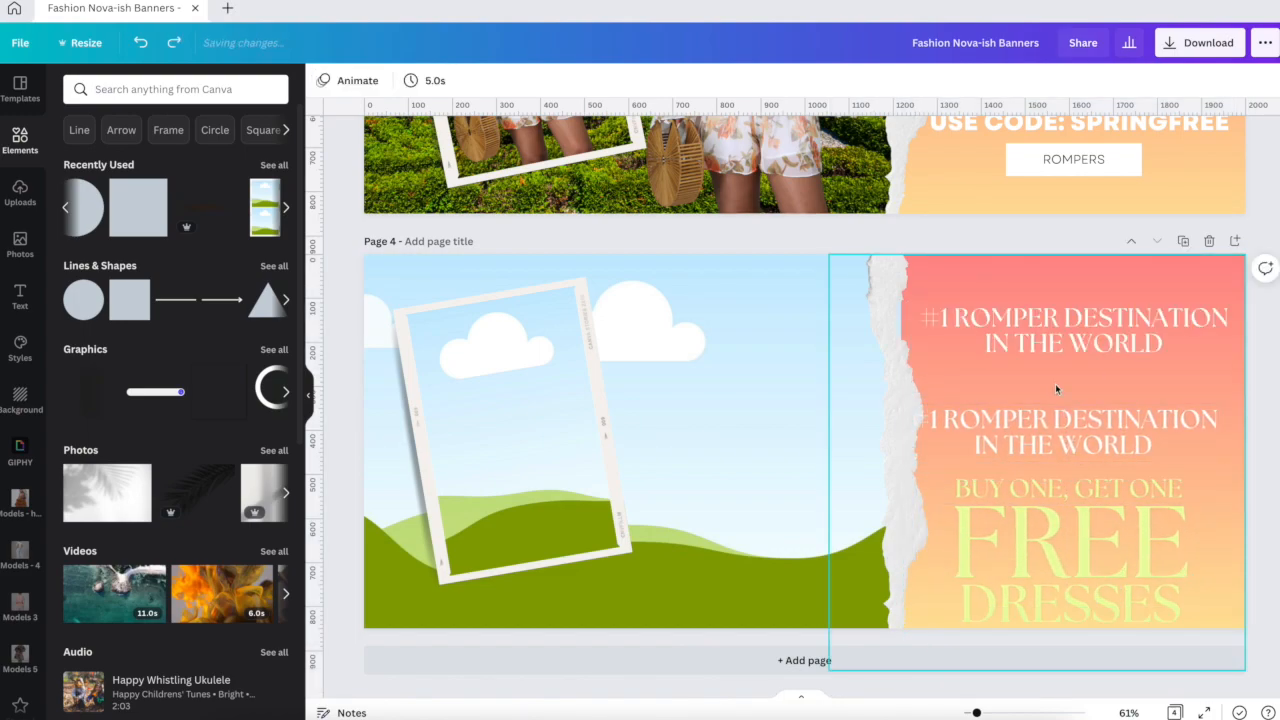
{"action": "key", "text": "ctrl+z"}
{"action": "key", "text": "ctrl+z"}
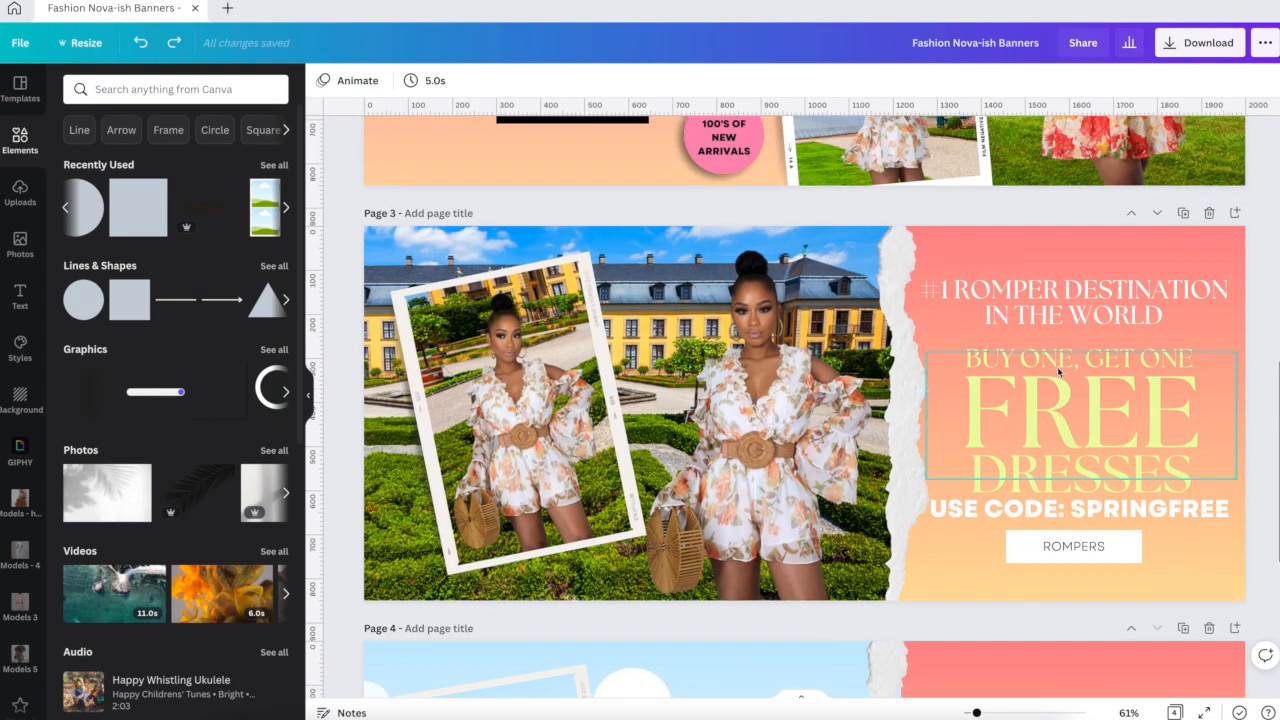
Step: Revert the accidental move of the coral gradient on page 3 and lock that gradient against further shifts
{"action": "left_click_drag", "start_coordinate": [1020, 230], "coordinate": [1104, 552]}
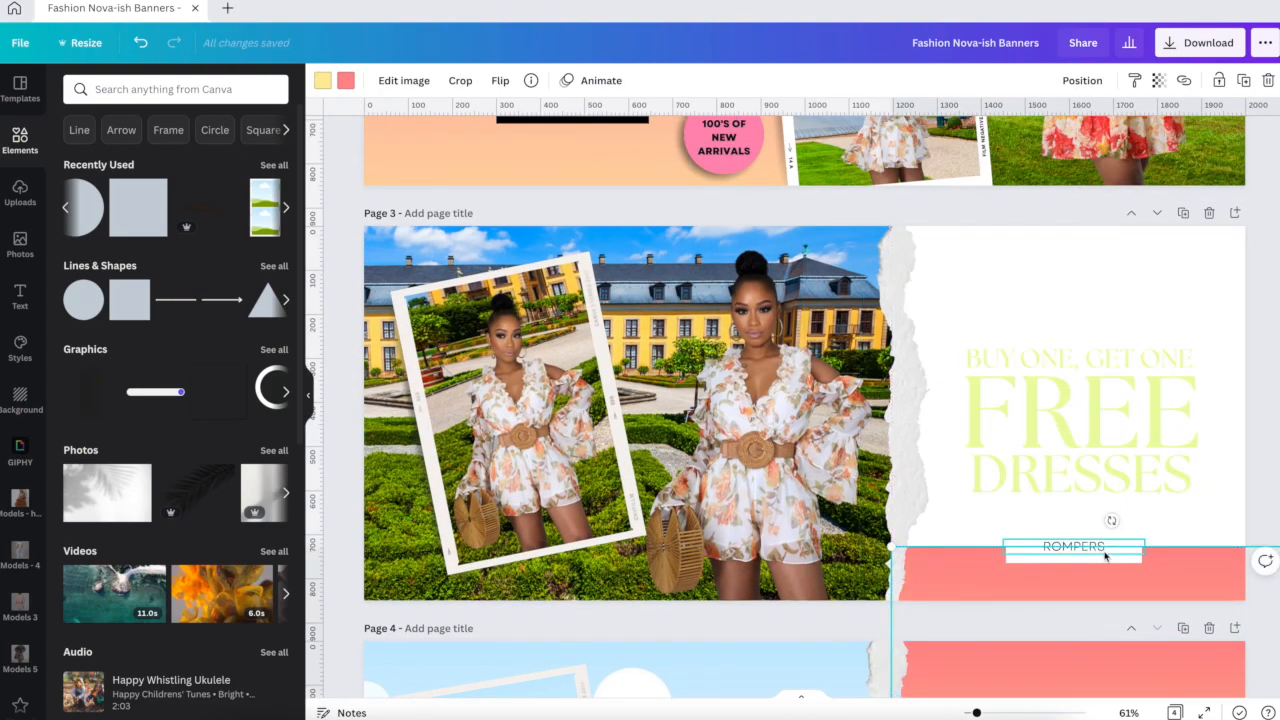
{"action": "key", "text": "ctrl+z"}
{"action": "left_click", "coordinate": [1218, 81]}
{"action": "left_click", "coordinate": [984, 243]}
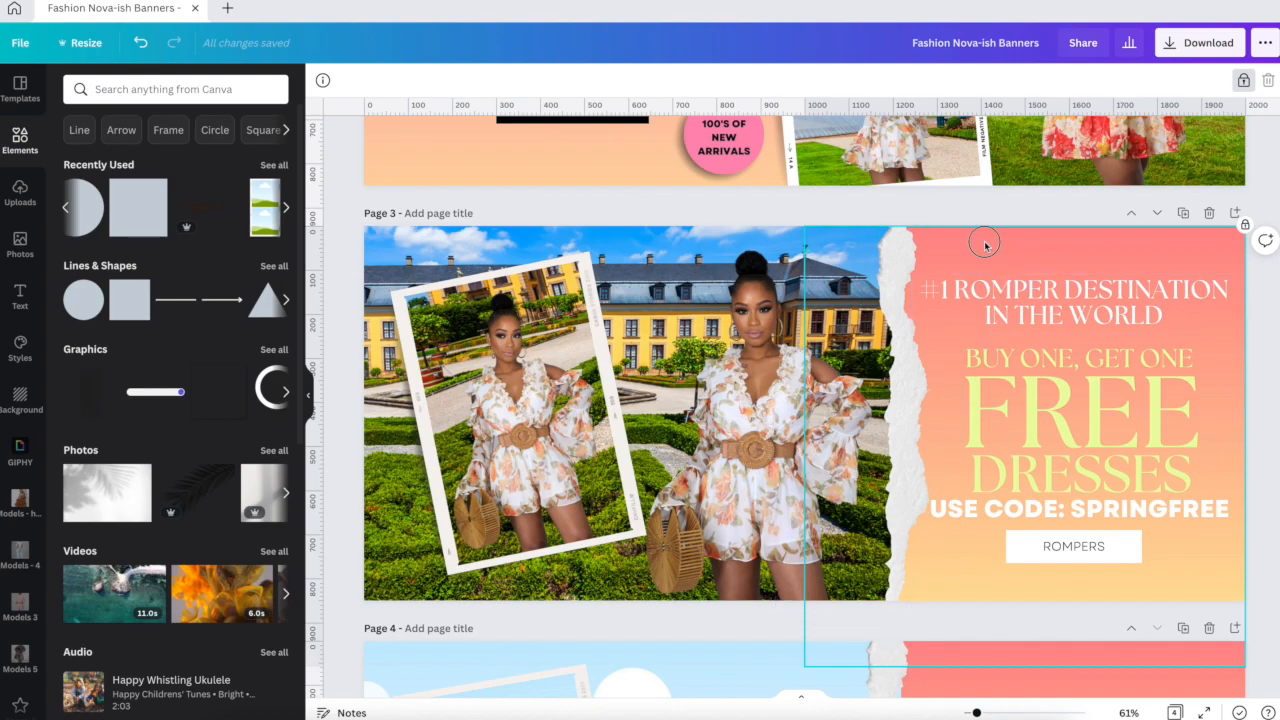
Step: Copy the complete sale text block from page 3, from the romper heading down to the ROMPERS button, onto page 4
{"action": "left_click_drag", "start_coordinate": [1116, 318], "coordinate": [1118, 566]}
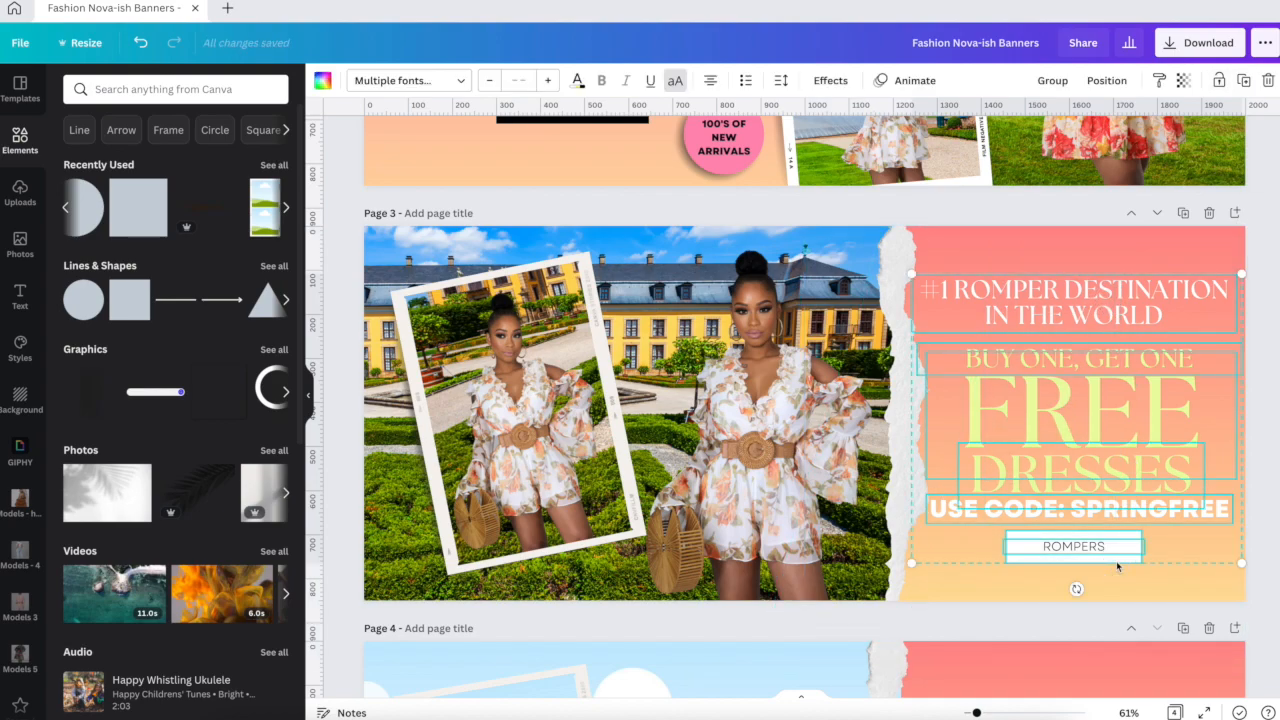
{"action": "scroll", "coordinate": [1116, 561], "scroll_direction": "down", "scroll_amount": 4}
{"action": "key", "text": "ctrl+v"}
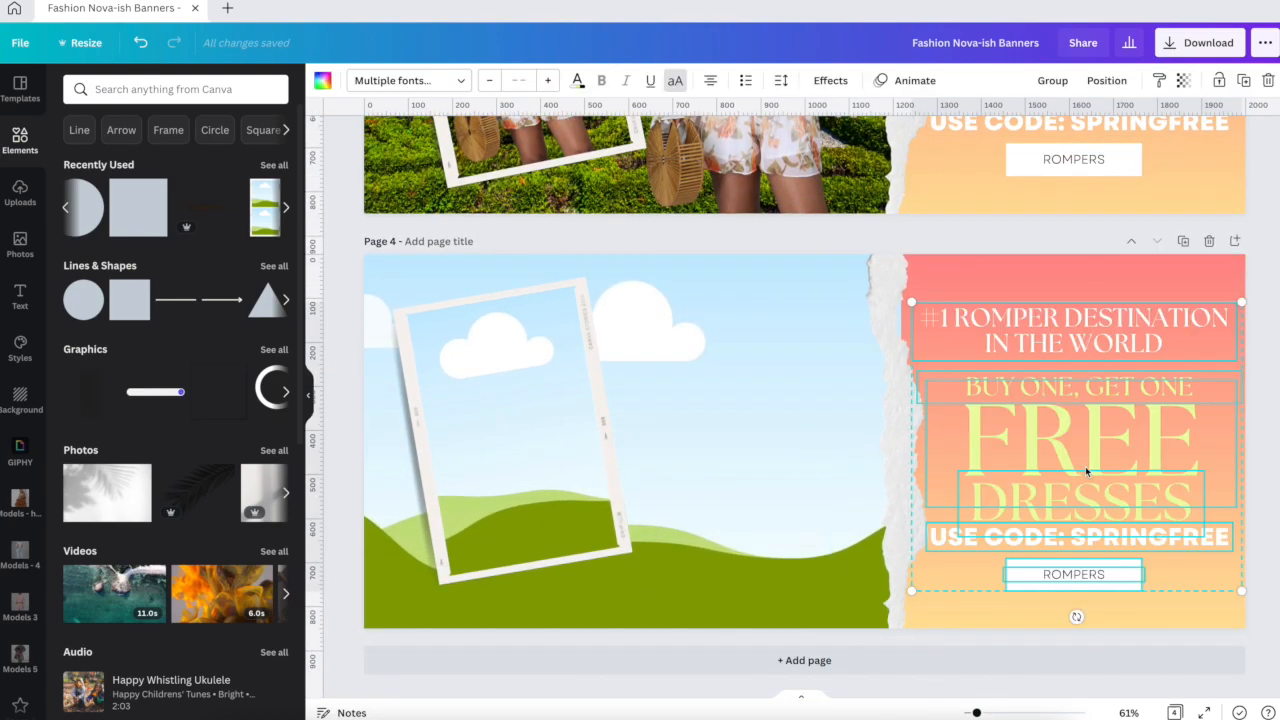
{"action": "left_click", "coordinate": [1049, 257]}
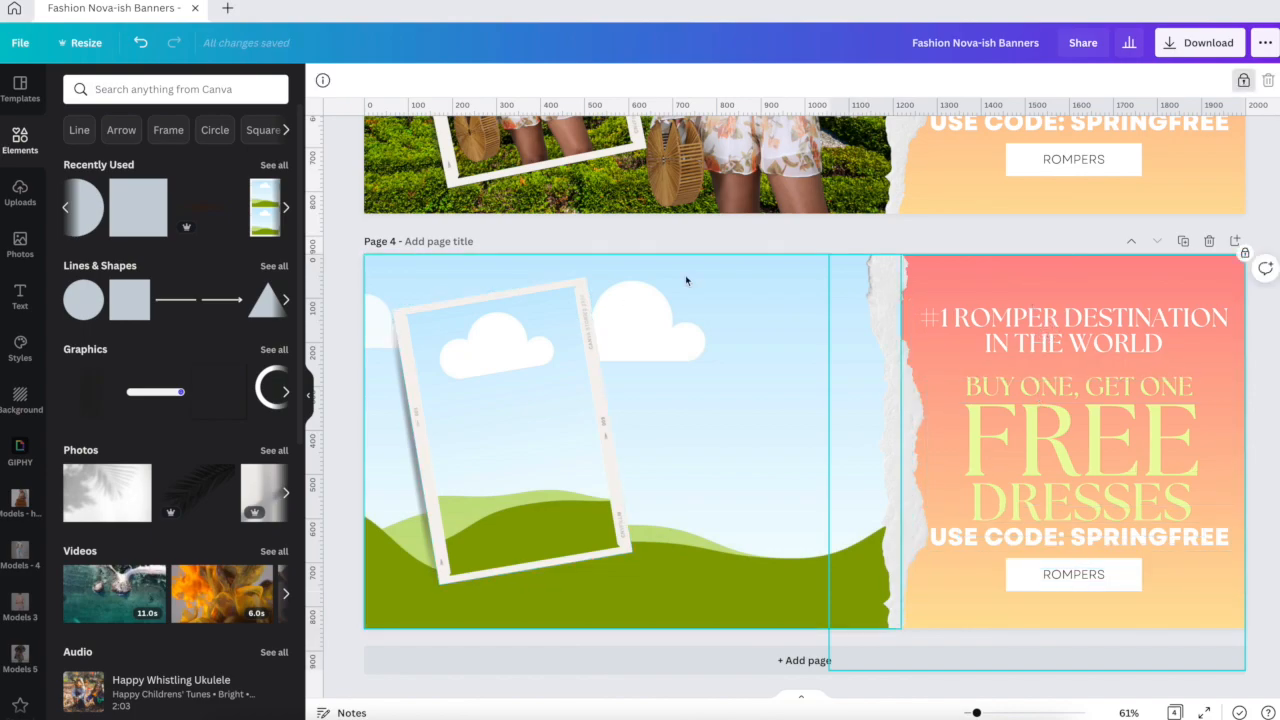
Step: Fill page 4's unlocked large grid with the mansion garden photo of the right-standing model, repositioning it so she stands between film frame and torn paper
{"action": "left_click", "coordinate": [531, 404]}
{"action": "left_click", "coordinate": [740, 351]}
{"action": "left_click", "coordinate": [1244, 83]}
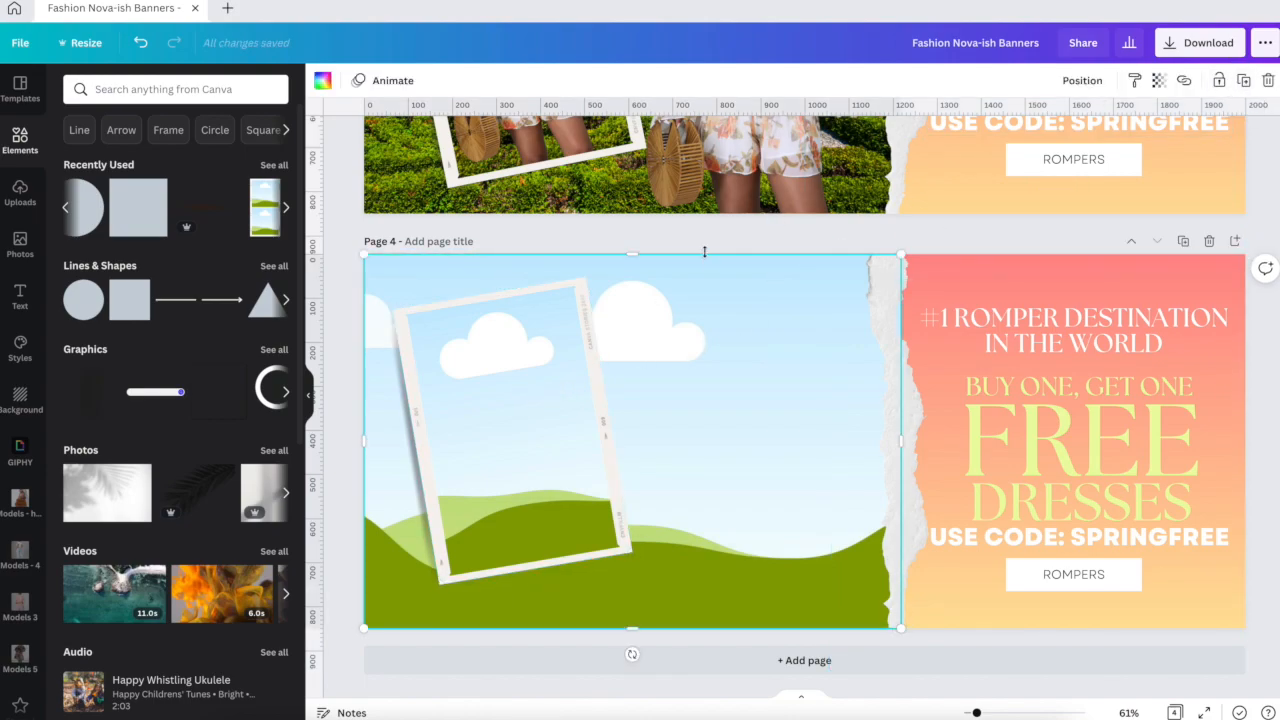
{"action": "left_click", "coordinate": [20, 194]}
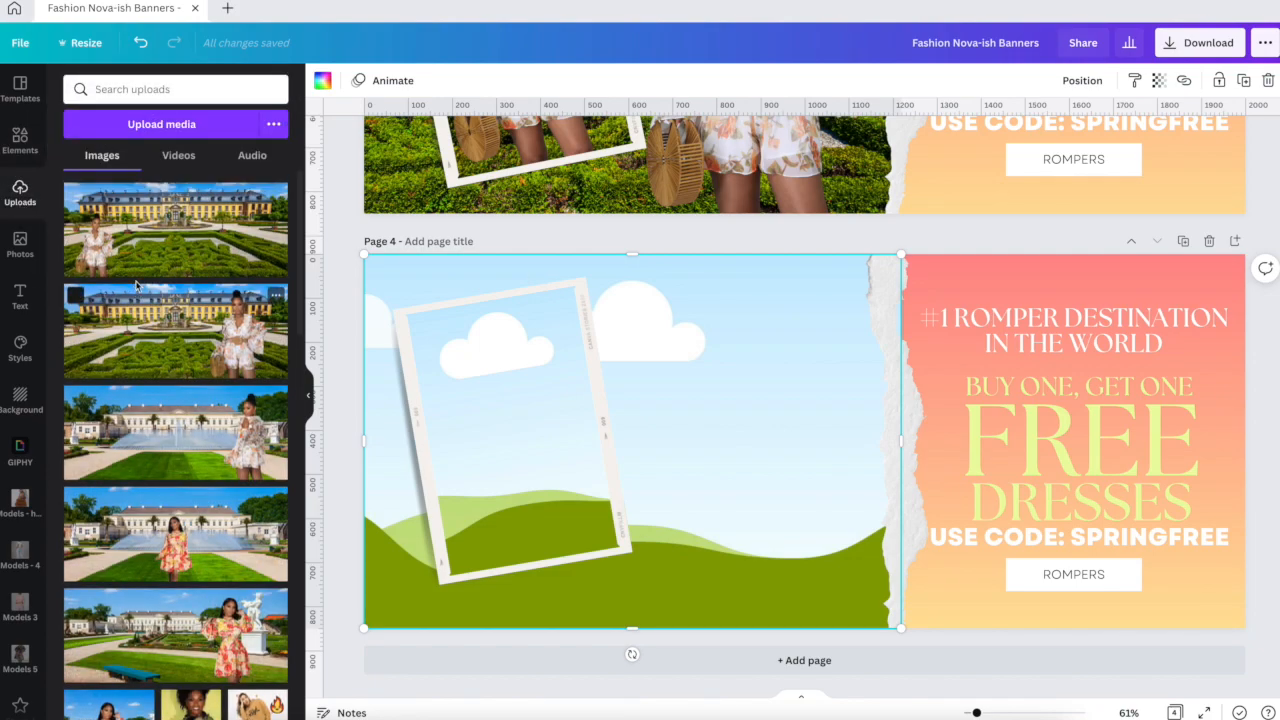
{"action": "left_click_drag", "start_coordinate": [173, 338], "coordinate": [665, 370]}
{"action": "double_click", "coordinate": [736, 385]}
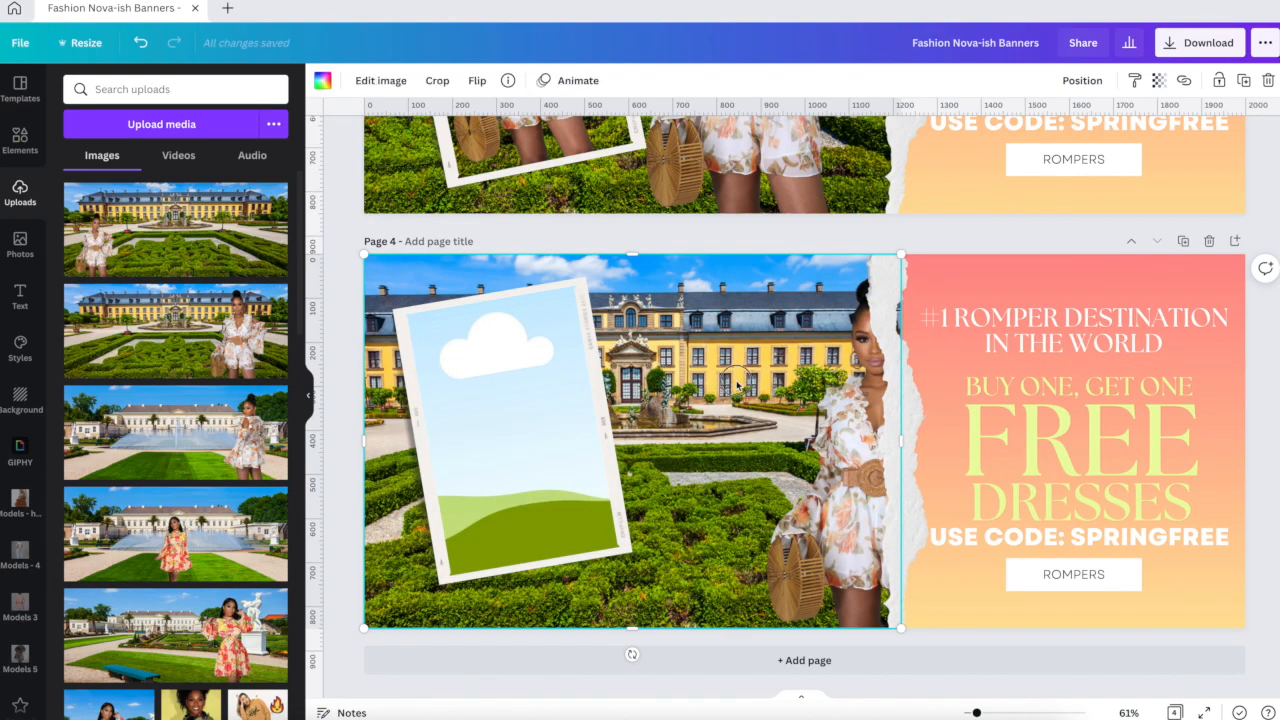
{"action": "left_click_drag", "start_coordinate": [737, 383], "coordinate": [597, 379]}
{"action": "left_click", "coordinate": [682, 231]}
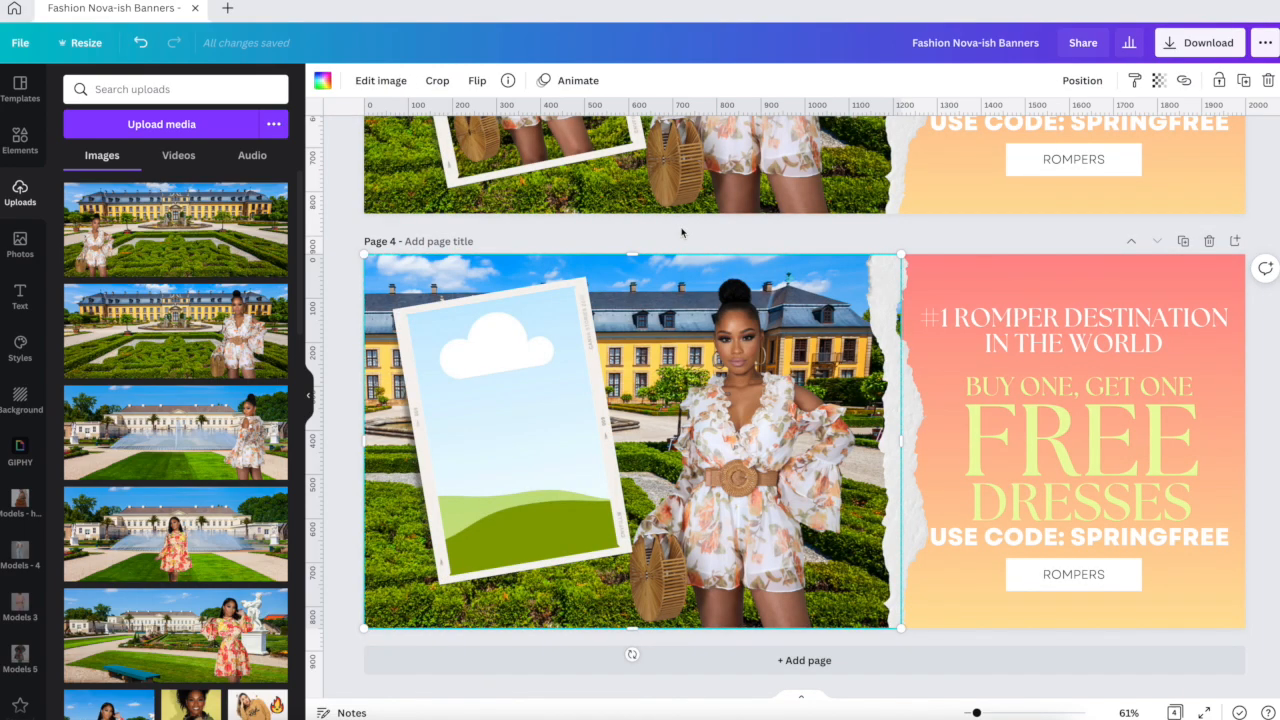
{"action": "left_click", "coordinate": [680, 233]}
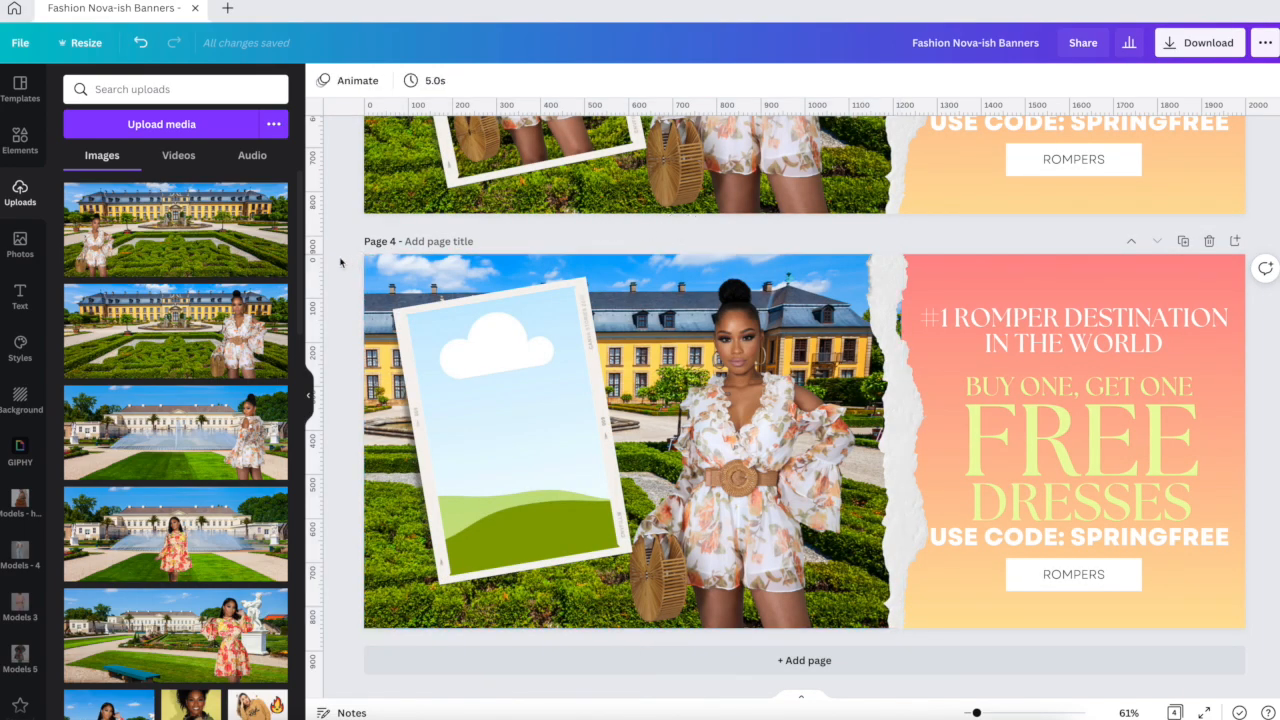
Step: Fill page 4's film frame with the photo of the model at the garden's left, enlarging and centering her inside the frame
{"action": "left_click_drag", "start_coordinate": [190, 252], "coordinate": [791, 392]}
{"action": "double_click", "coordinate": [503, 413]}
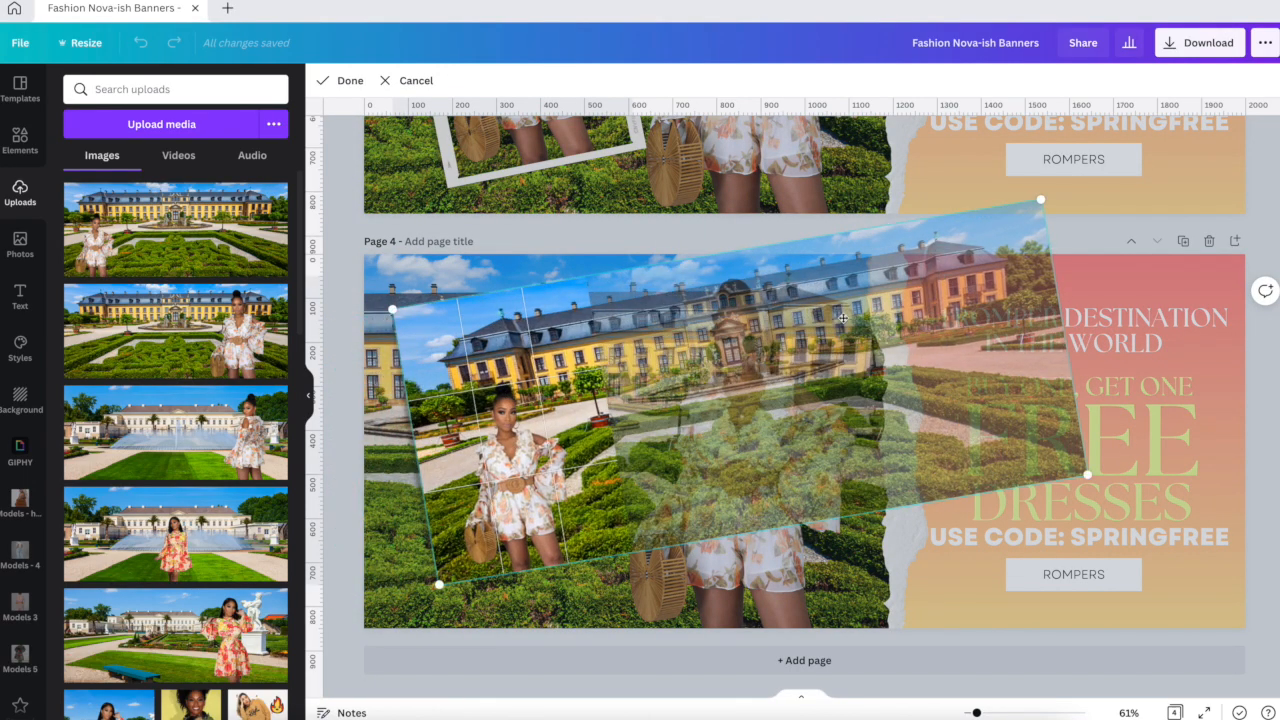
{"action": "left_click_drag", "start_coordinate": [1043, 201], "coordinate": [1265, 2]}
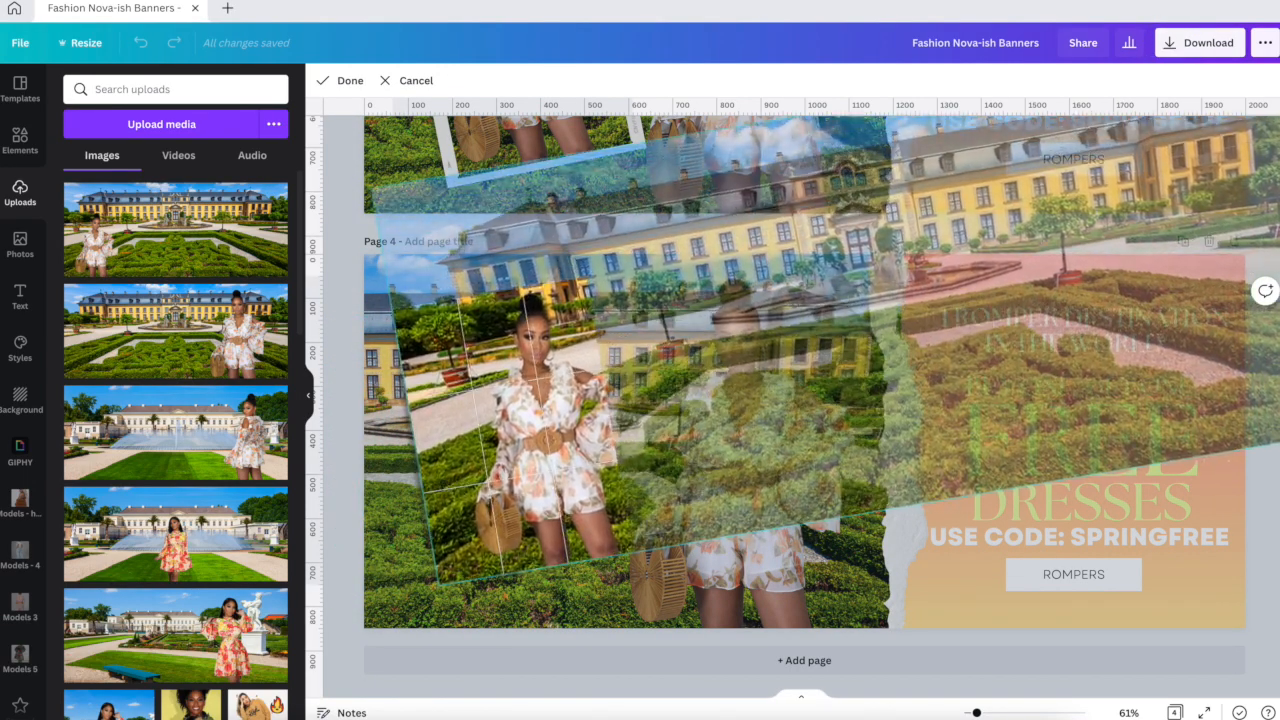
{"action": "left_click_drag", "start_coordinate": [796, 385], "coordinate": [747, 391]}
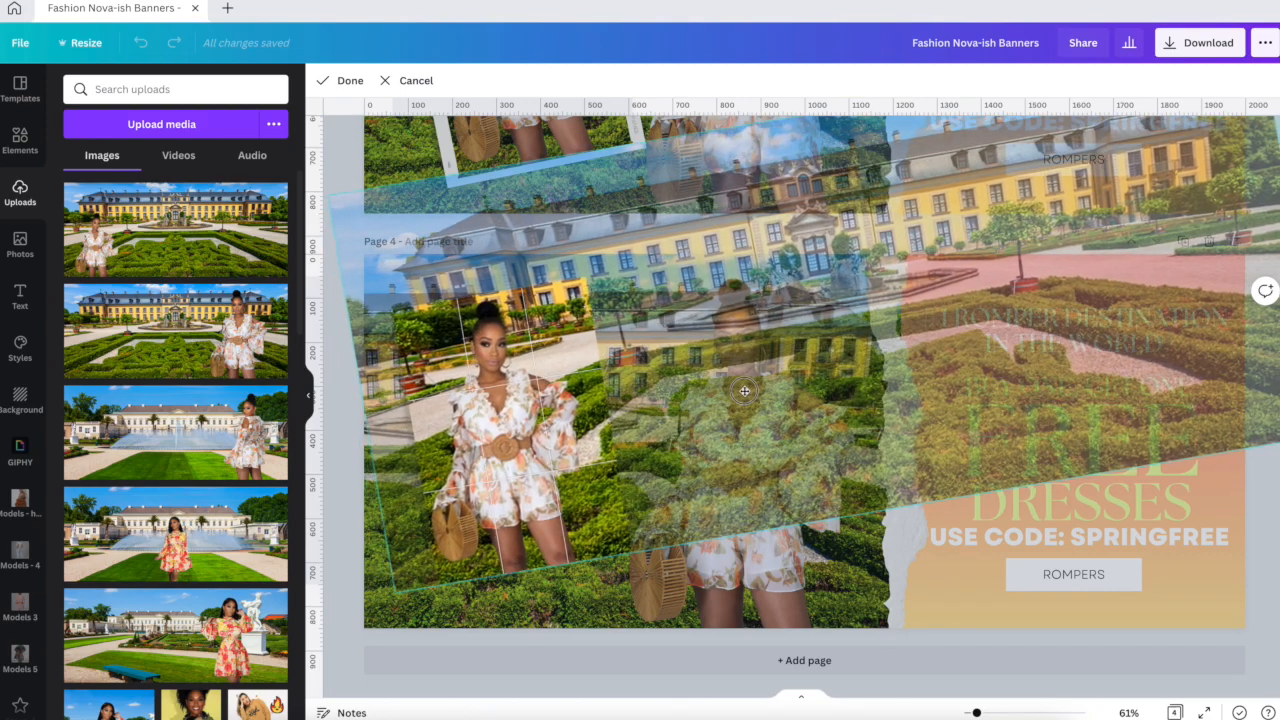
{"action": "left_click", "coordinate": [337, 508]}
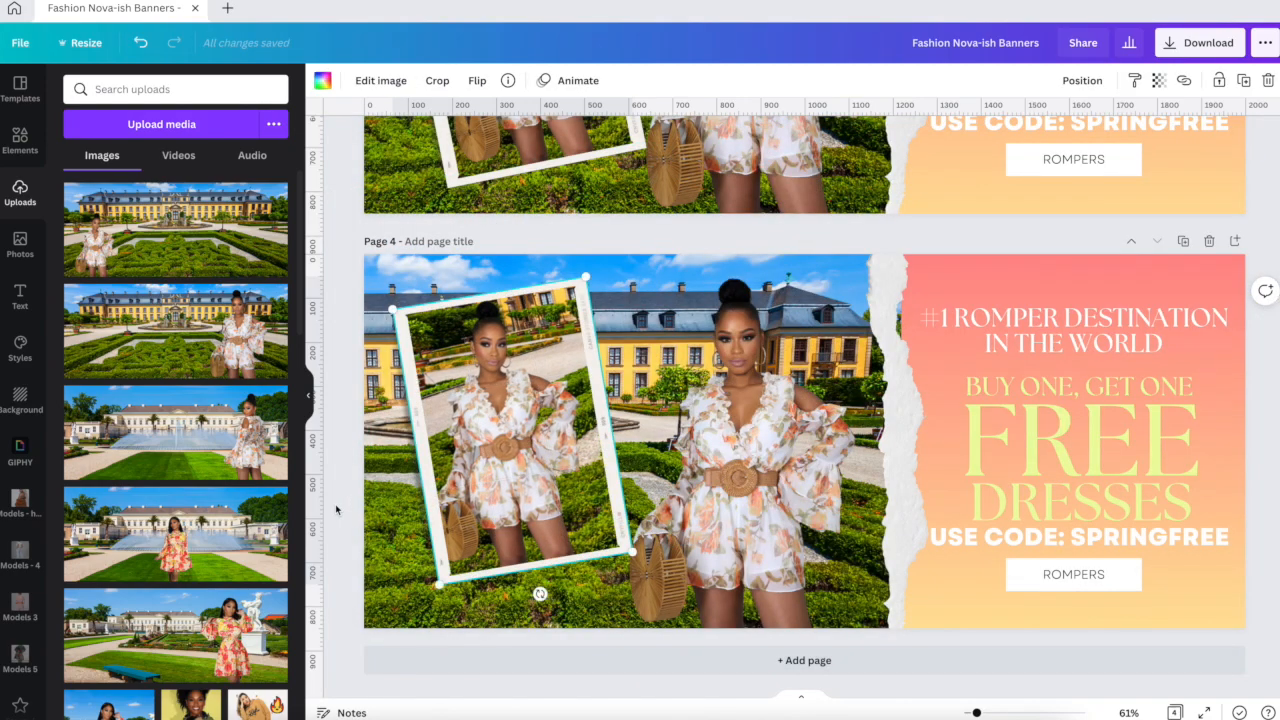
{"action": "double_click", "coordinate": [503, 428]}
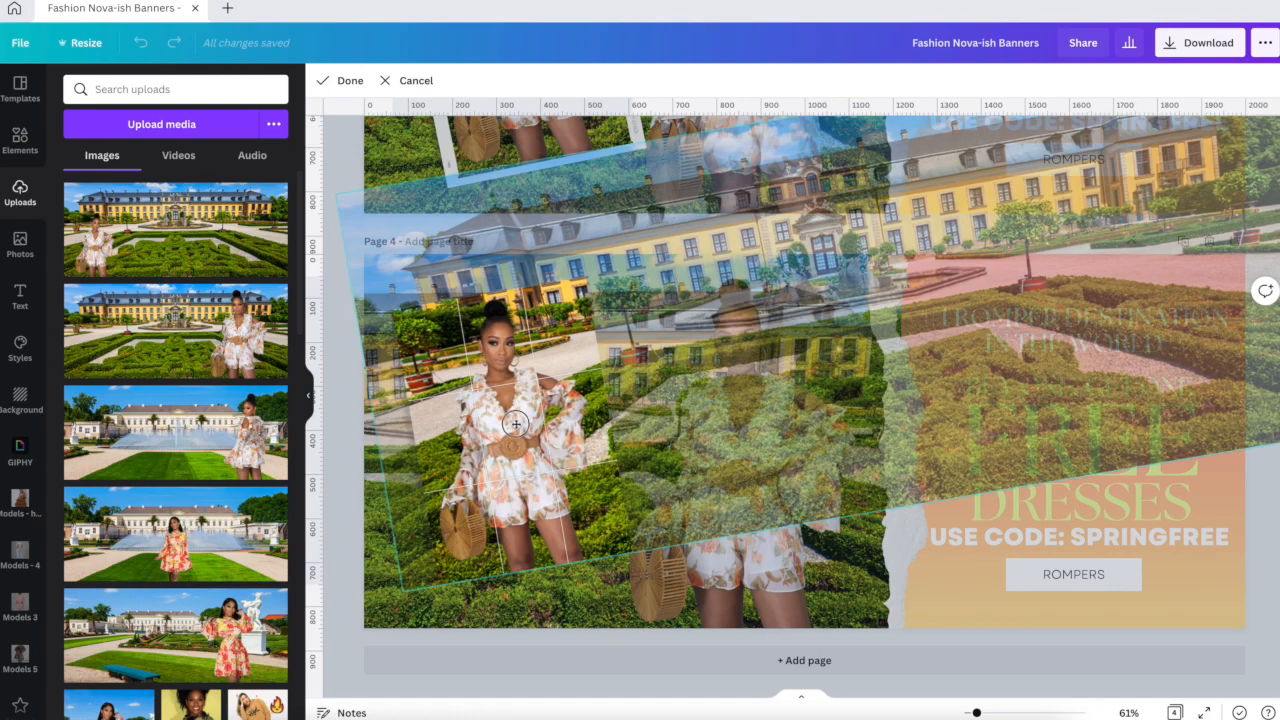
{"action": "left_click", "coordinate": [349, 478]}
{"action": "left_click", "coordinate": [349, 478]}
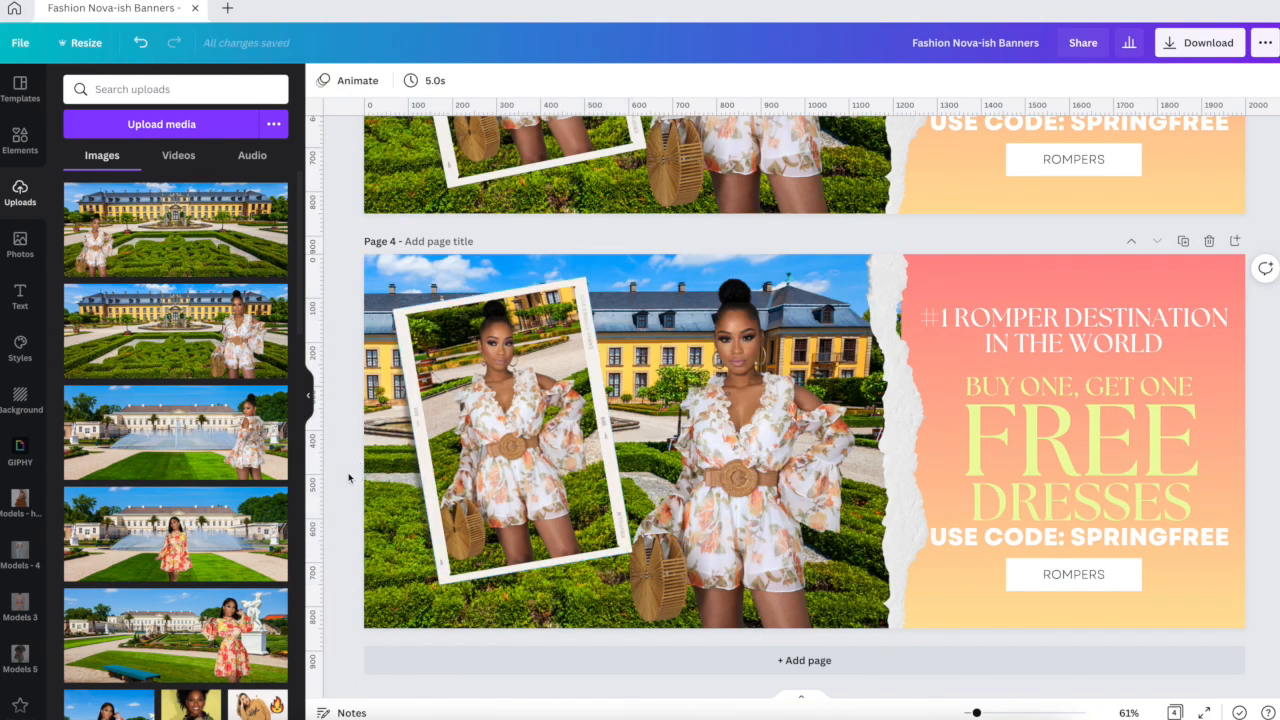
Step: Unlock the torn paper strip on page 4 and lock the large background photo in place
{"action": "left_click", "coordinate": [899, 322]}
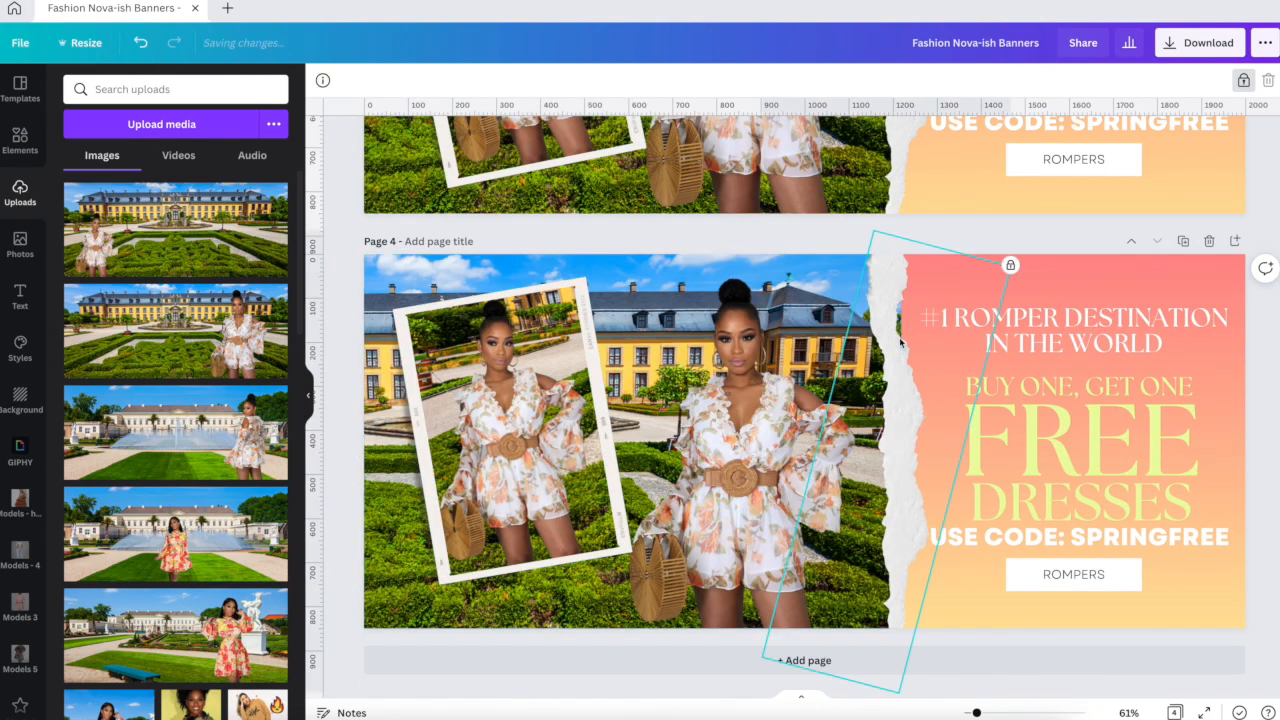
{"action": "left_click", "coordinate": [1243, 80]}
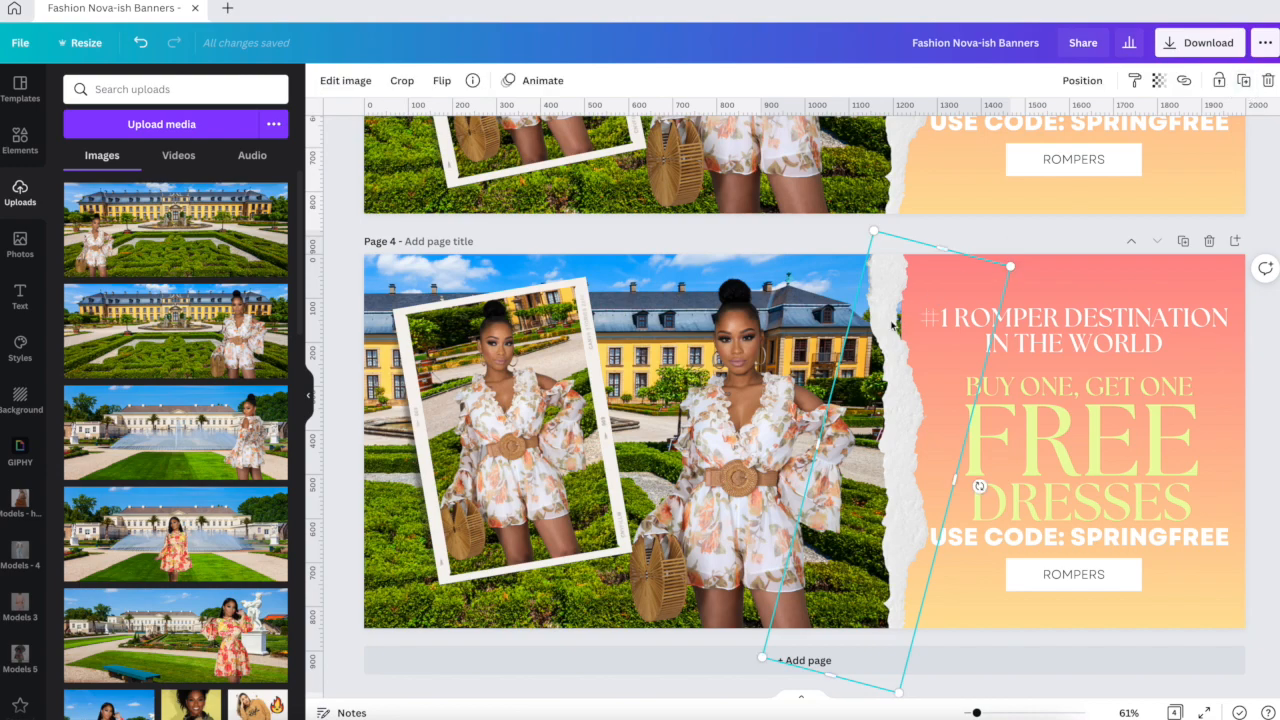
{"action": "mouse_move", "coordinate": [892, 322]}
{"action": "left_mouse_down"}
{"action": "mouse_move", "coordinate": [834, 320]}
{"action": "mouse_move", "coordinate": [867, 317]}
{"action": "left_mouse_up"}
{"action": "key", "text": "ctrl+z"}
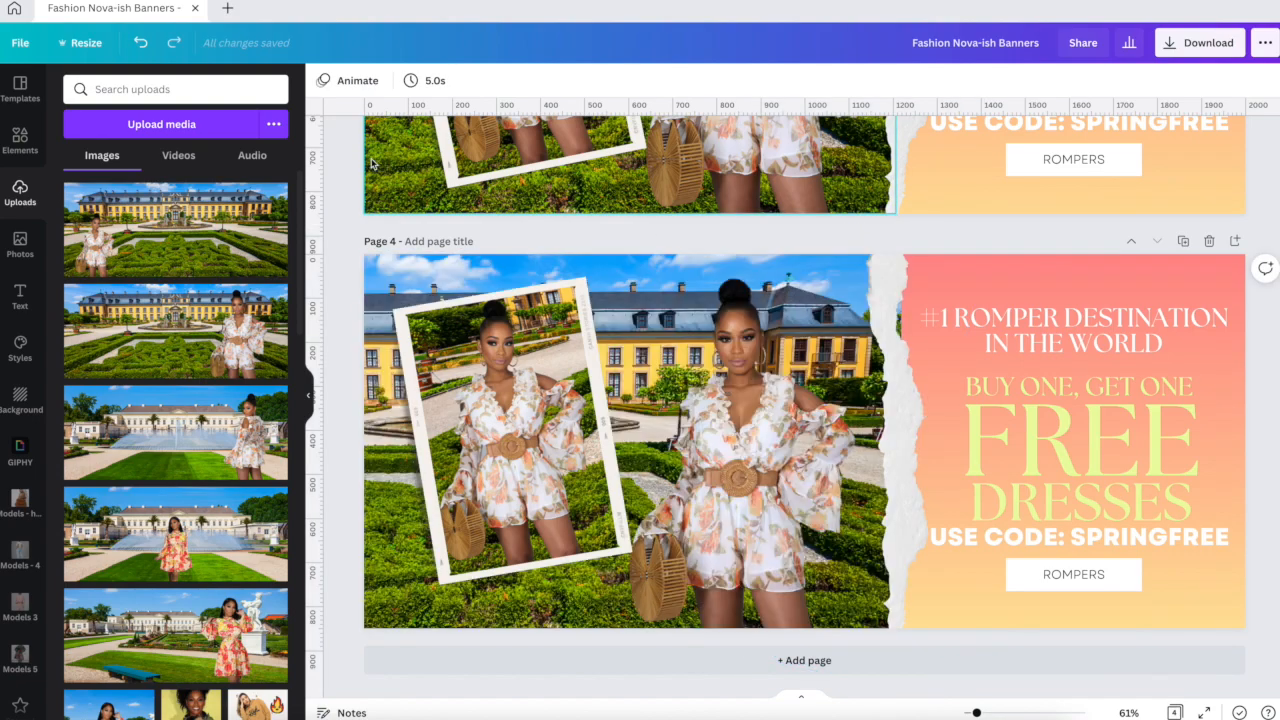
{"action": "left_click", "coordinate": [680, 300]}
{"action": "left_click", "coordinate": [1220, 84]}
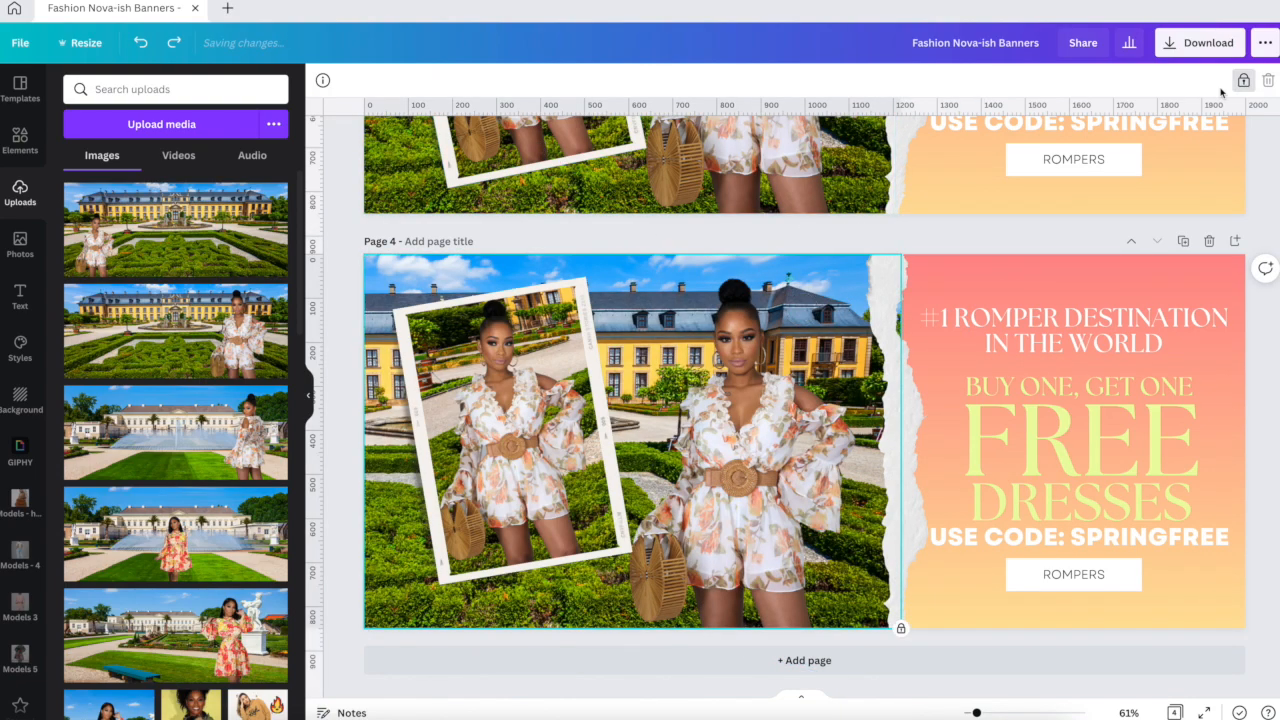
Step: Shift the torn paper slightly right, shrink it a little over the seam between photo and gradient, and lock it
{"action": "left_click_drag", "start_coordinate": [878, 321], "coordinate": [891, 319]}
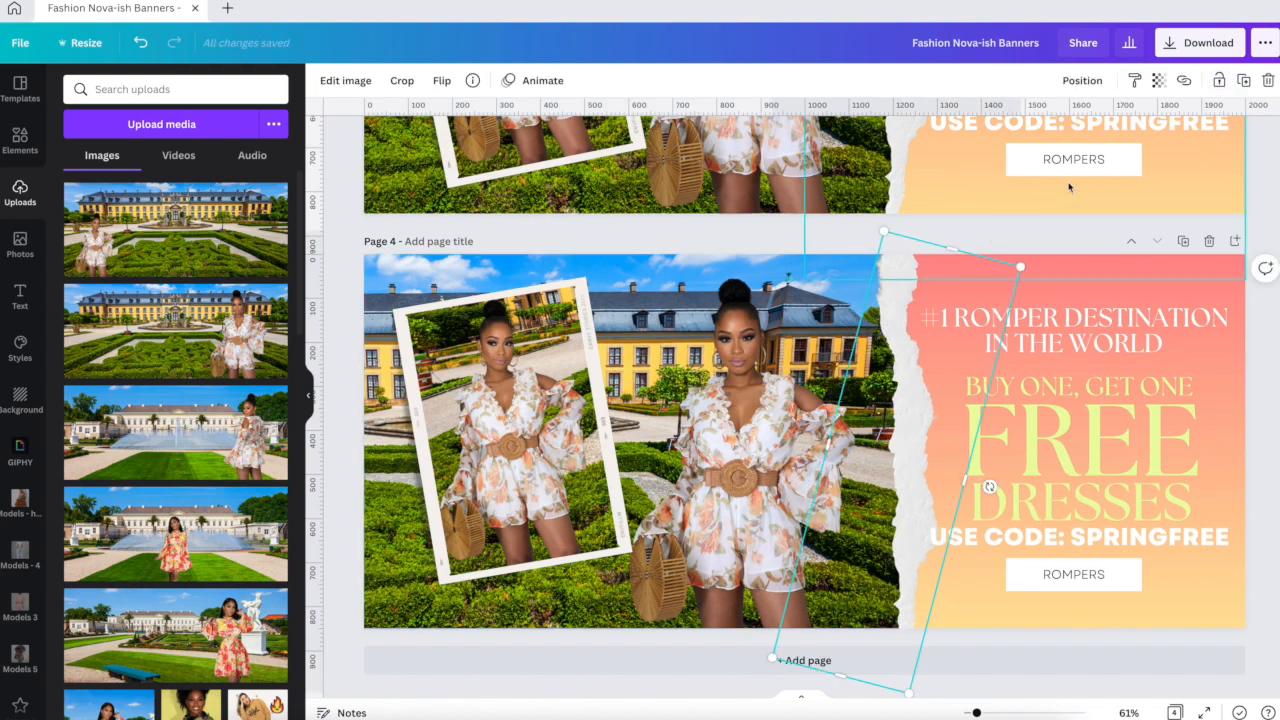
{"action": "left_click_drag", "start_coordinate": [1019, 266], "coordinate": [998, 270]}
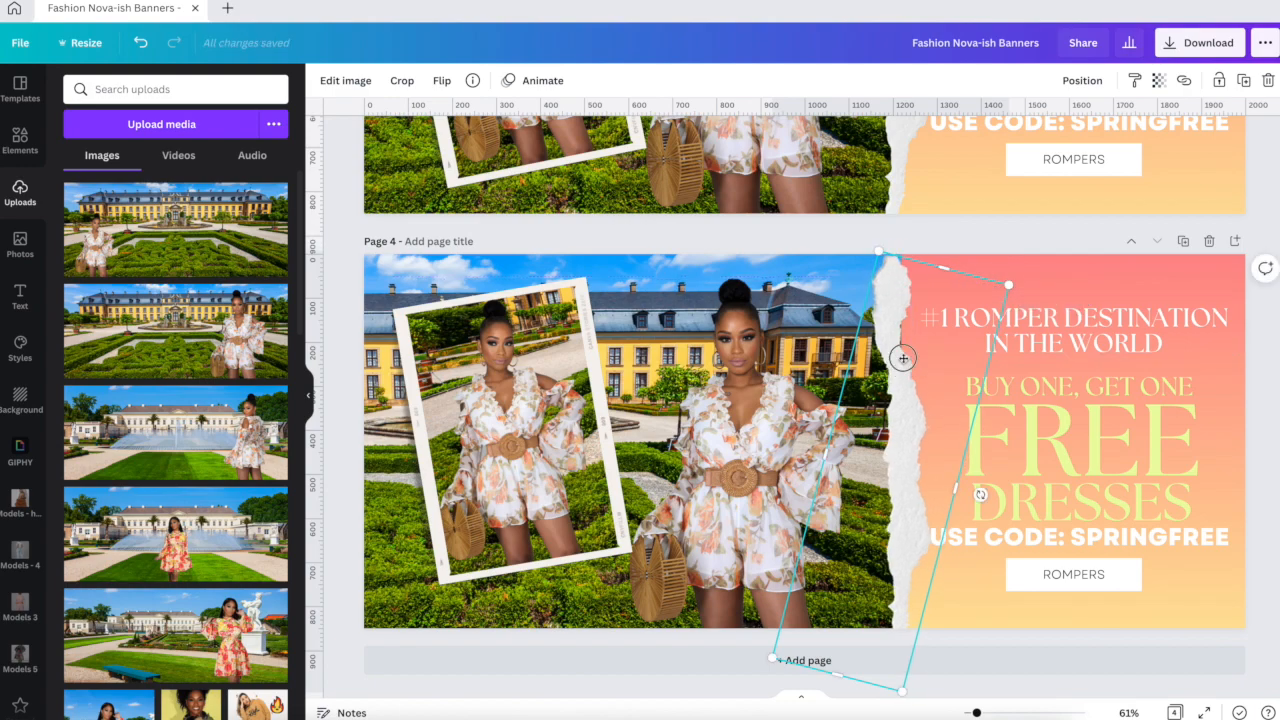
{"action": "left_click", "coordinate": [903, 357]}
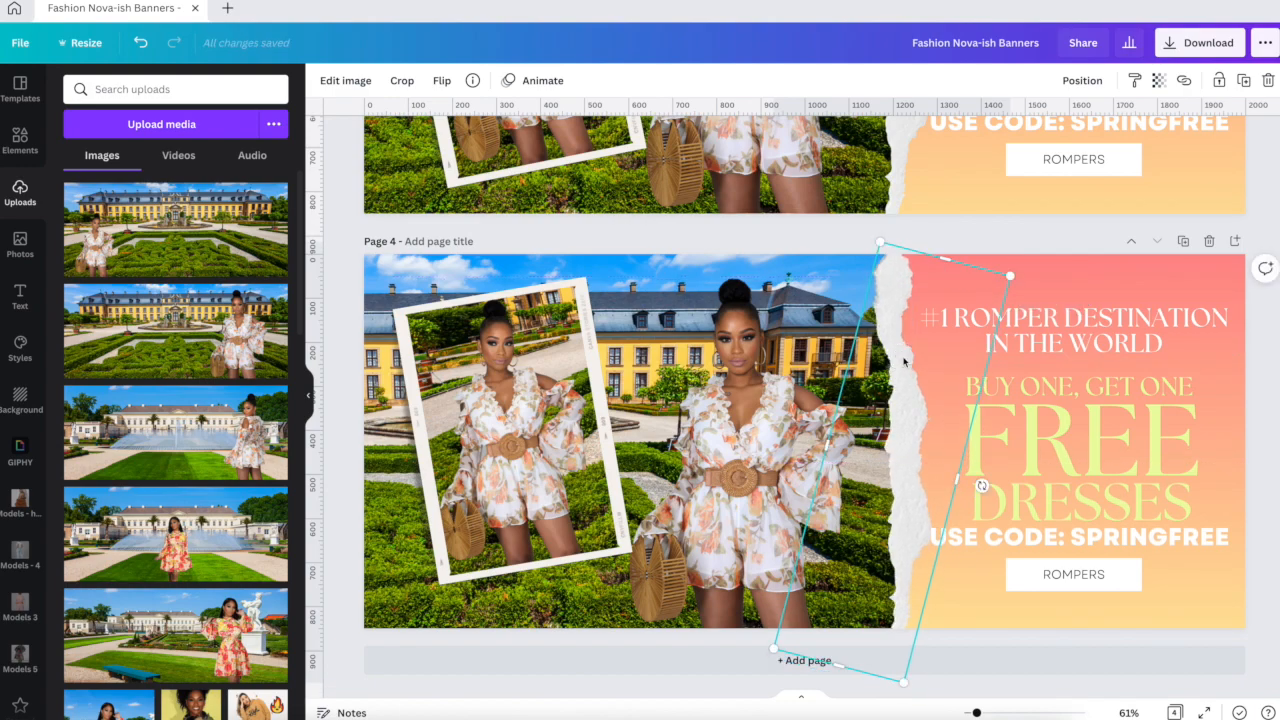
{"action": "left_click", "coordinate": [1218, 80]}
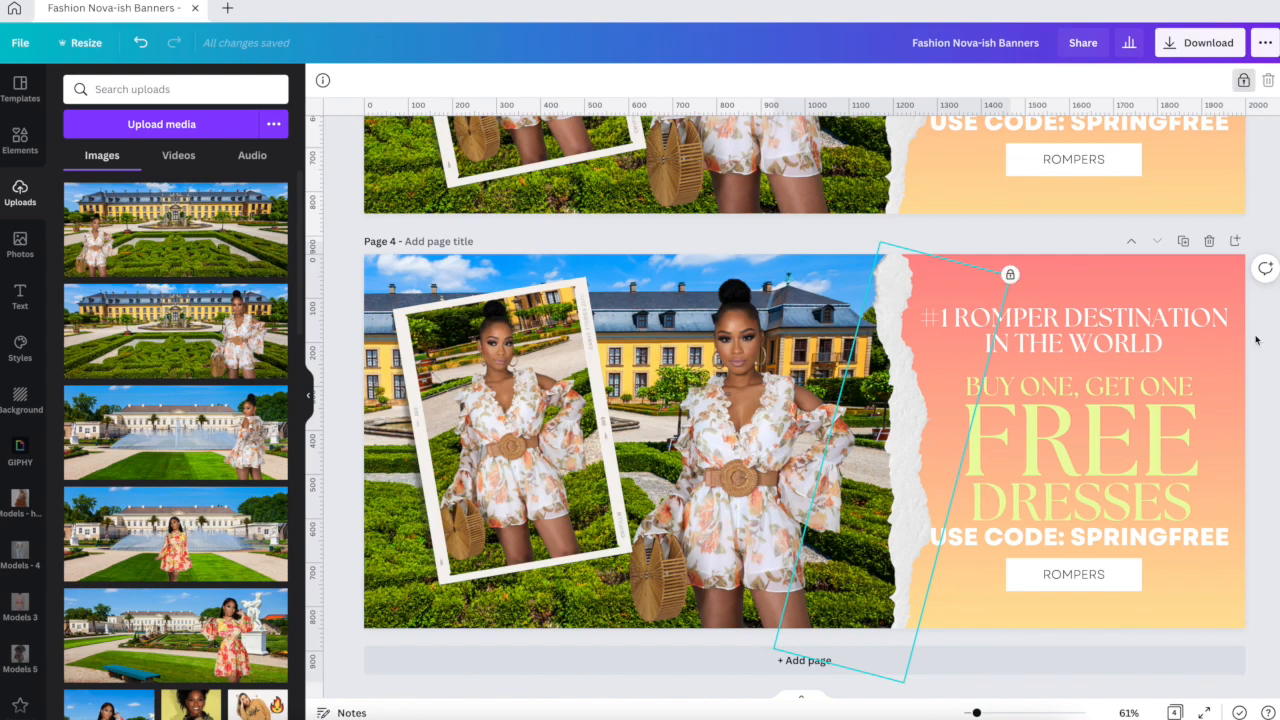
{"action": "left_click", "coordinate": [1261, 350]}
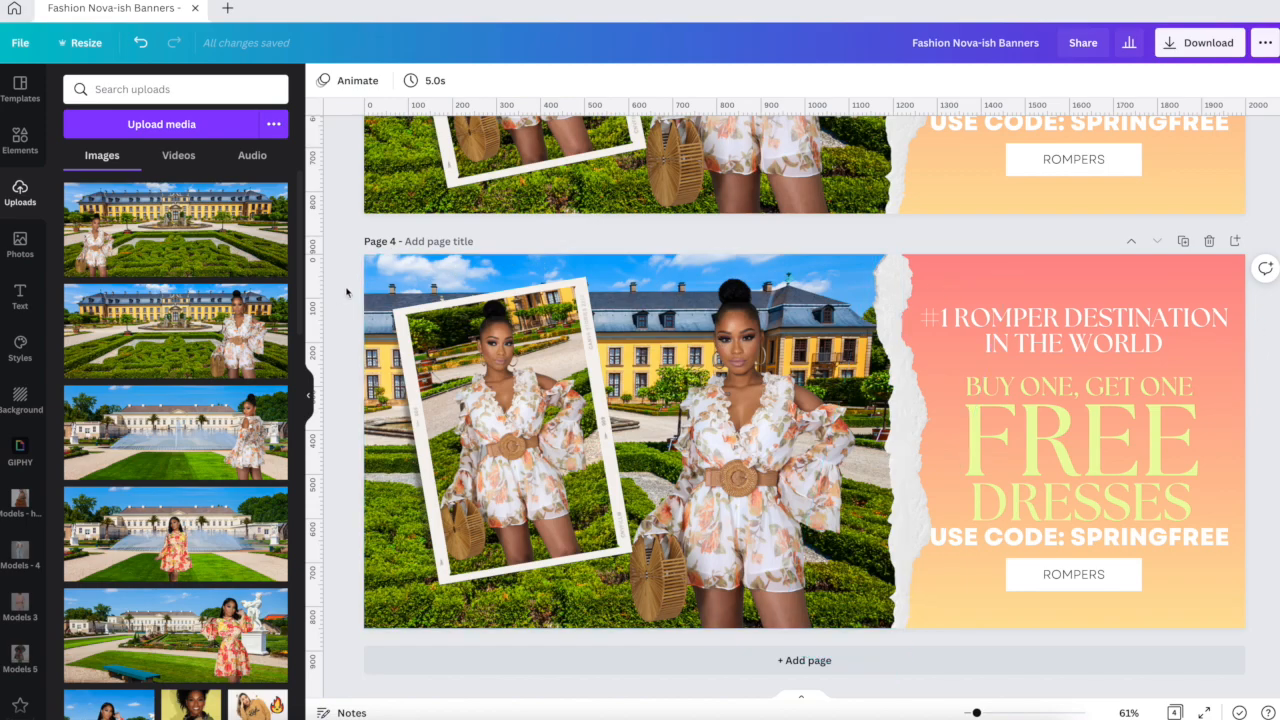
Step: Collapse the side panel and review the banners from page 1 through the rebuilt romper banner on page 4
{"action": "left_click", "coordinate": [309, 395]}
{"action": "scroll", "coordinate": [309, 392], "scroll_direction": "down", "scroll_amount": 3}
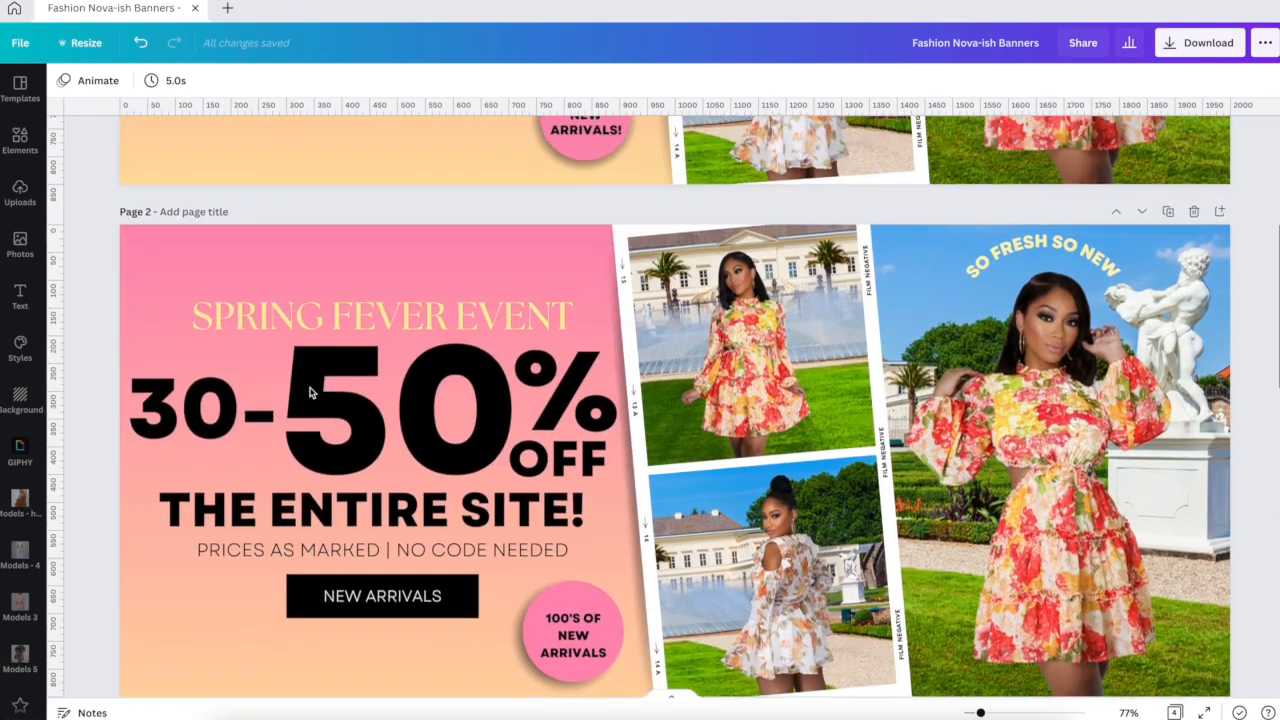
{"action": "scroll", "coordinate": [309, 393], "scroll_direction": "up", "scroll_amount": 5}
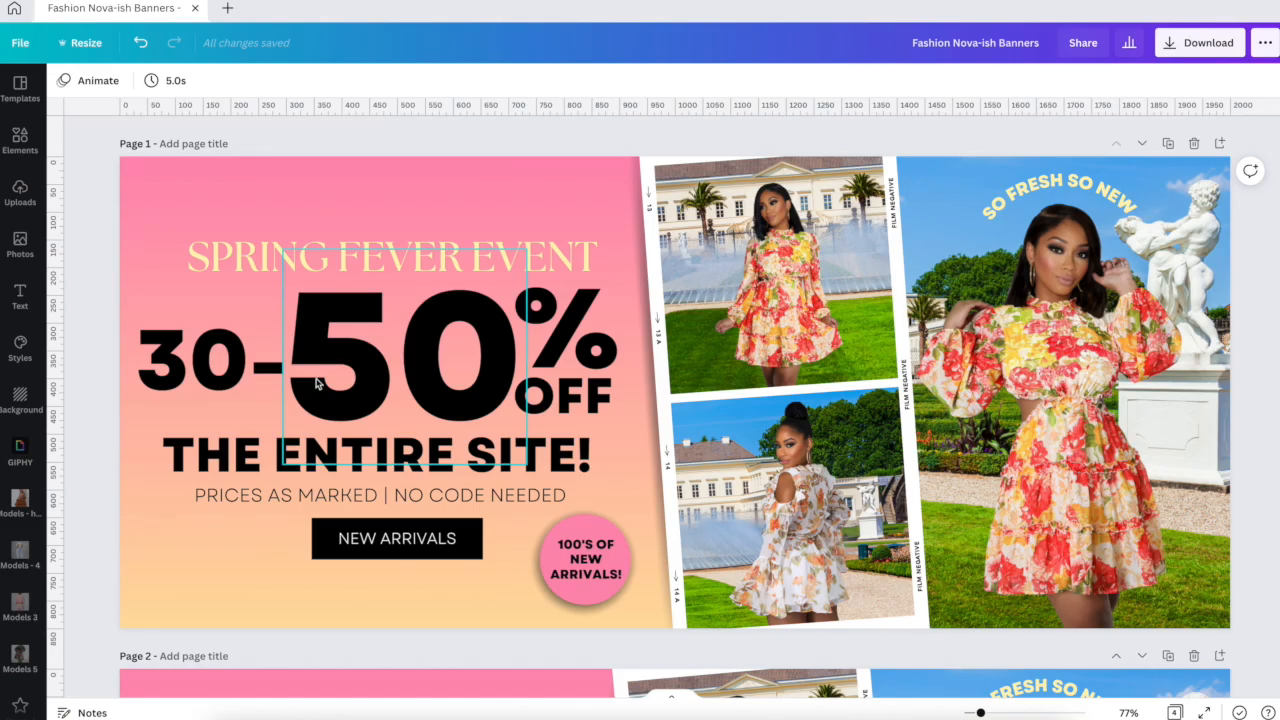
{"action": "scroll", "coordinate": [507, 235], "scroll_direction": "down", "scroll_amount": 10}
{"action": "scroll", "coordinate": [507, 235], "scroll_direction": "down", "scroll_amount": 5}
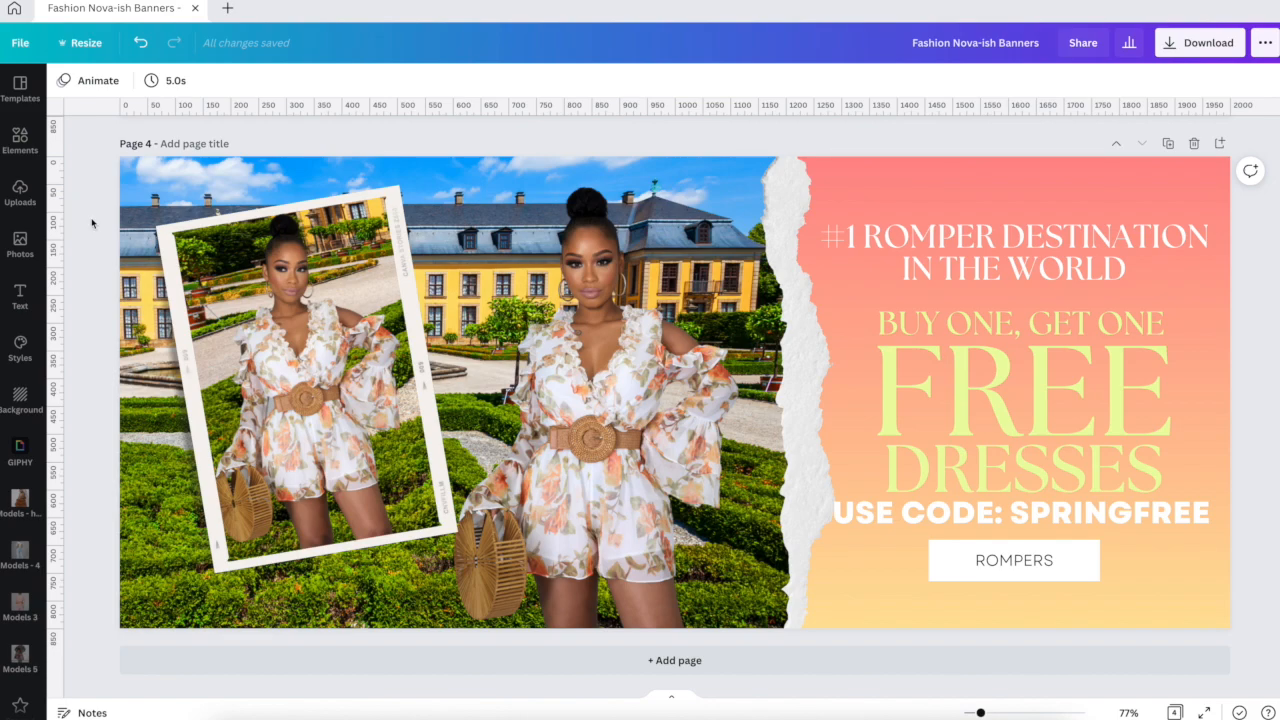